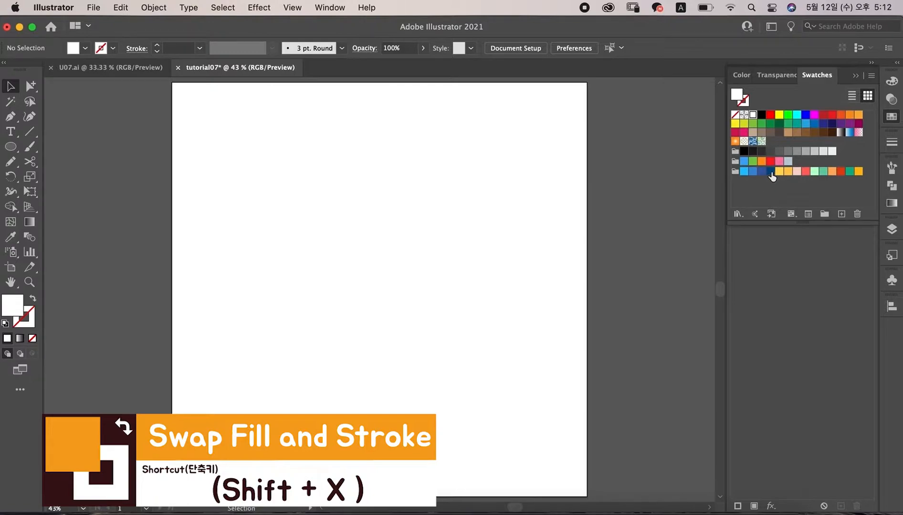
Step: Draw a dark blue rectangle covering the whole artboard with the Rectangle tool
left_click_drag(11, 148, 53, 145)
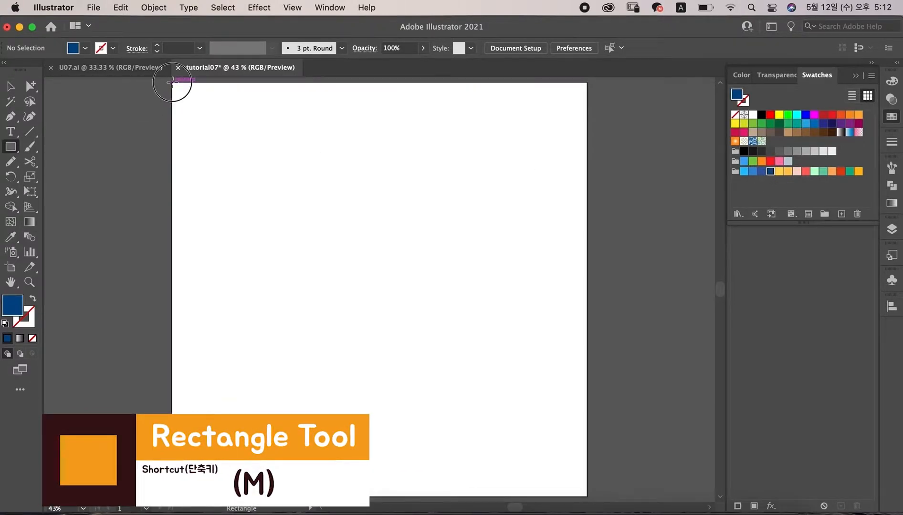
left_click_drag(172, 82, 588, 488)
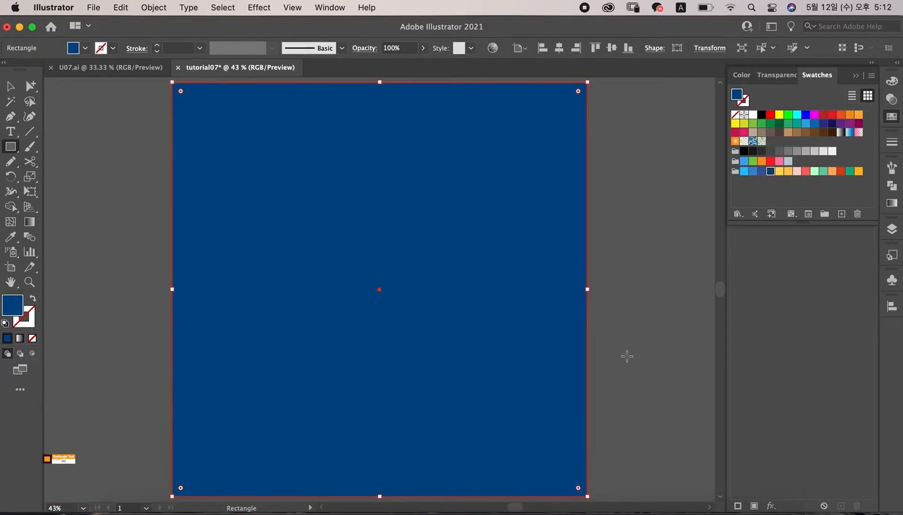
Step: Draw a row of overlapping lighter blue circles of varied sizes across the upper artboard, larger ones at both edges
left_click(96, 170)
left_click_drag(10, 147, 57, 181)
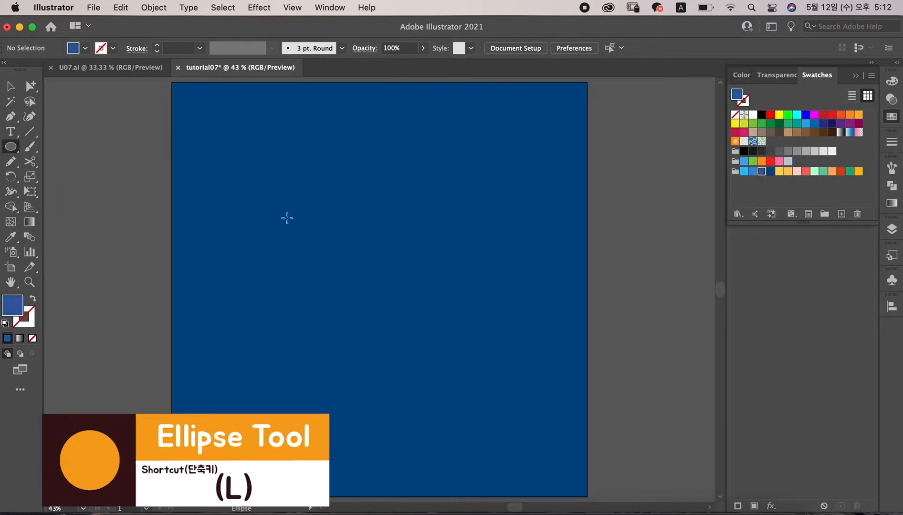
left_click_drag(180, 181, 248, 239)
mouse_move(543, 180)
left_mouse_down()
mouse_move(578, 238)
mouse_move(606, 243)
left_mouse_up()
left_click_drag(481, 216, 502, 236)
mouse_move(254, 206)
left_mouse_down()
mouse_move(270, 242)
mouse_move(268, 221)
left_mouse_up()
left_click_drag(283, 233, 311, 260)
left_click_drag(320, 233, 343, 260)
left_click_drag(413, 241, 444, 270)
left_click_drag(454, 229, 474, 248)
mouse_move(367, 248)
left_mouse_down()
mouse_move(377, 257)
mouse_move(356, 247)
mouse_move(356, 256)
left_mouse_up()
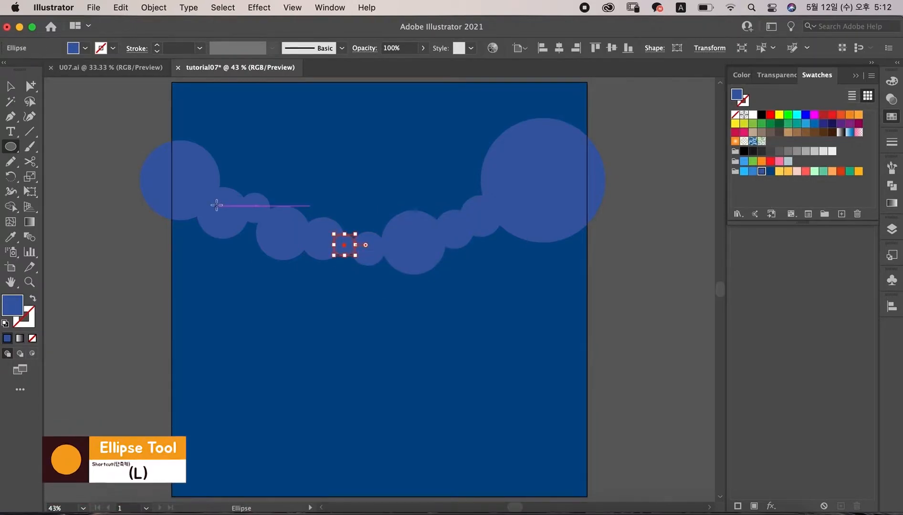
Step: Select all the circles in the row and unite them into a single cloud shape with Pathfinder
left_click(191, 181, "shift")
left_click(547, 184, "shift")
left_click(475, 225, "shift")
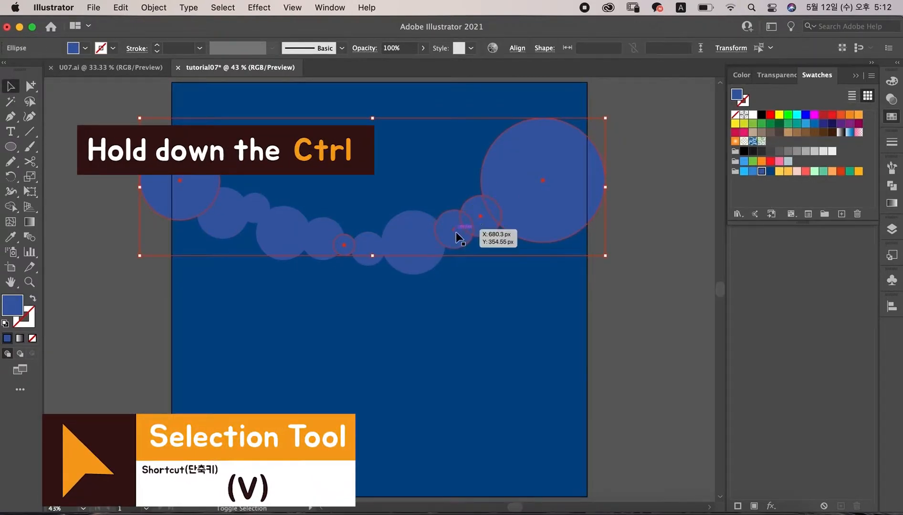
left_click(414, 237, "shift")
left_click(368, 248, "shift")
left_click(262, 201, "shift")
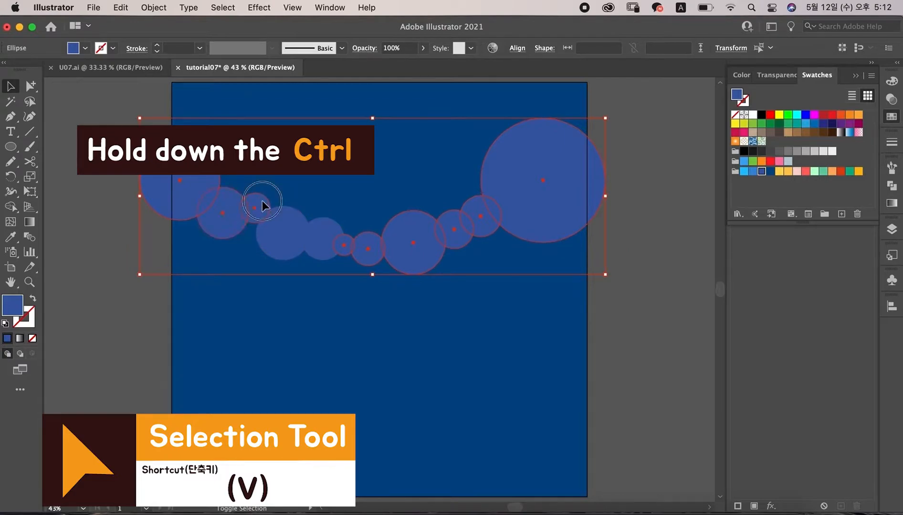
left_click(288, 232, "shift")
left_click(325, 228, "shift")
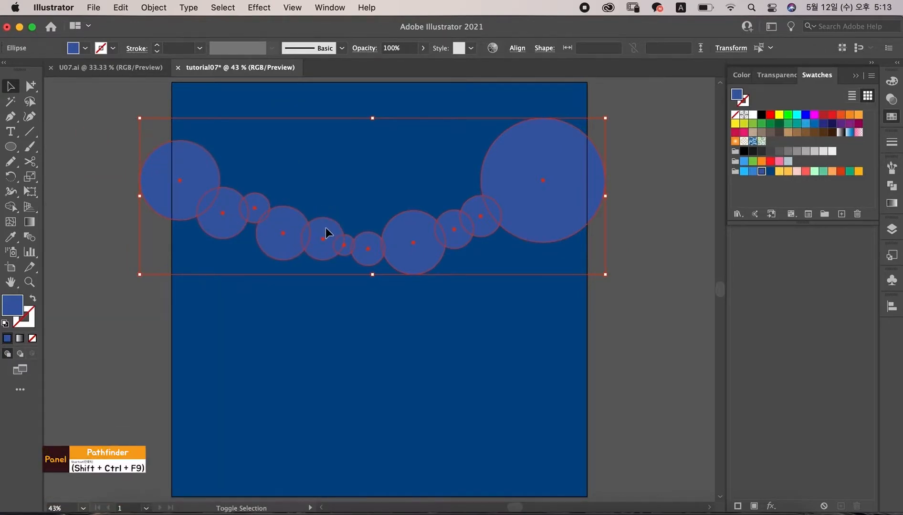
left_click(891, 186)
left_click(738, 195)
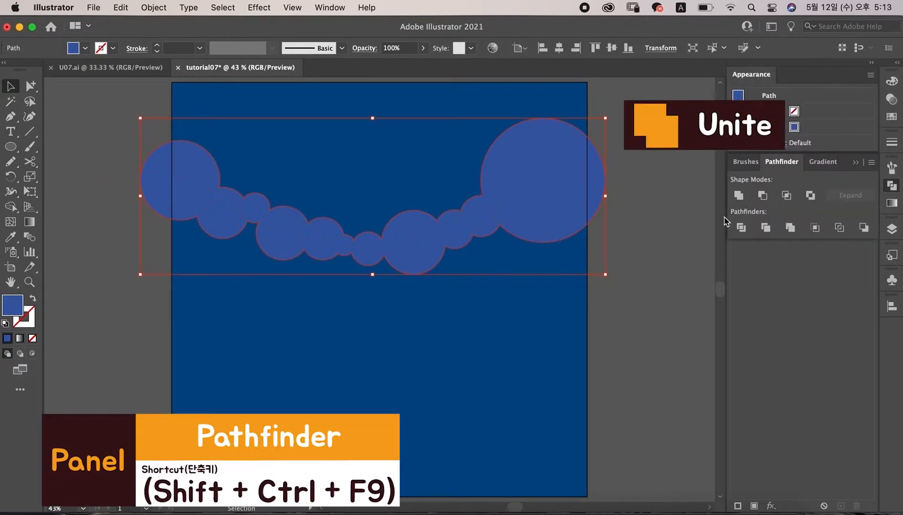
Step: Draw rectangles filling the area below the cloud and the gaps under its left and right ends
left_click(83, 172)
left_click(11, 146)
left_click(77, 145)
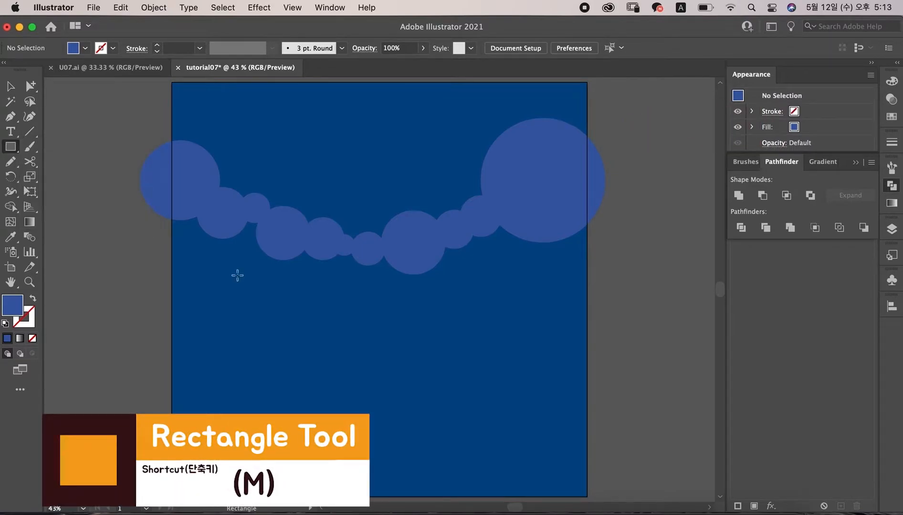
mouse_move(591, 496)
left_mouse_down()
mouse_move(200, 302)
mouse_move(176, 250)
mouse_move(160, 247)
left_mouse_up()
left_click_drag(460, 226, 611, 274)
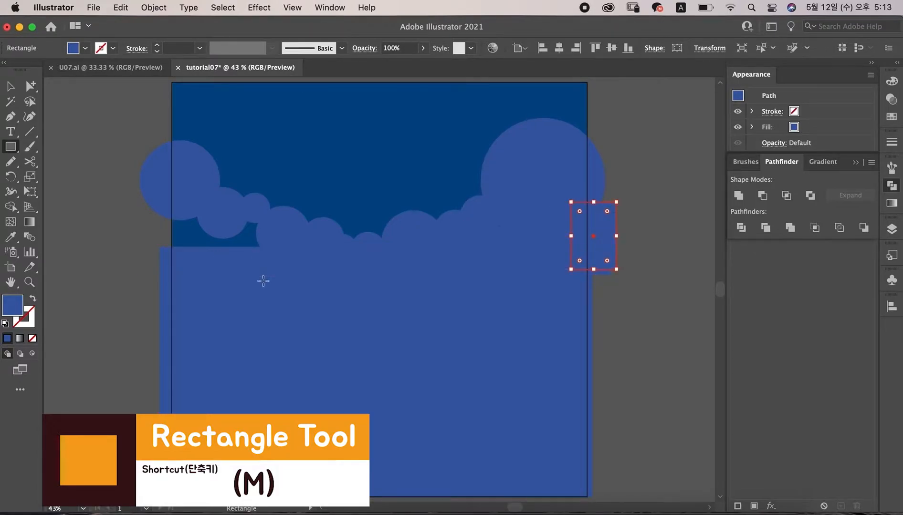
left_click_drag(263, 281, 160, 212)
Step: Select the cloud and the rectangles beneath it and unite them into one shape
key("v")
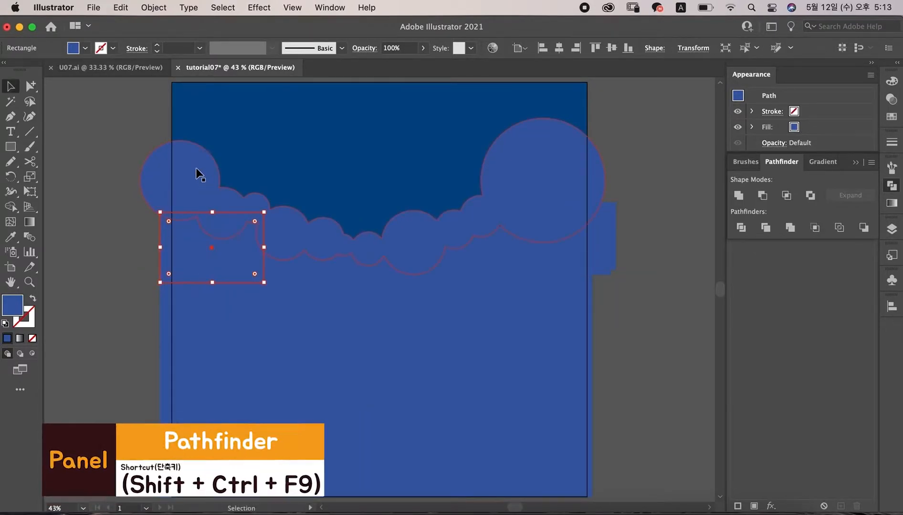
left_click_drag(198, 175, 530, 294)
left_click_drag(629, 313, 577, 258)
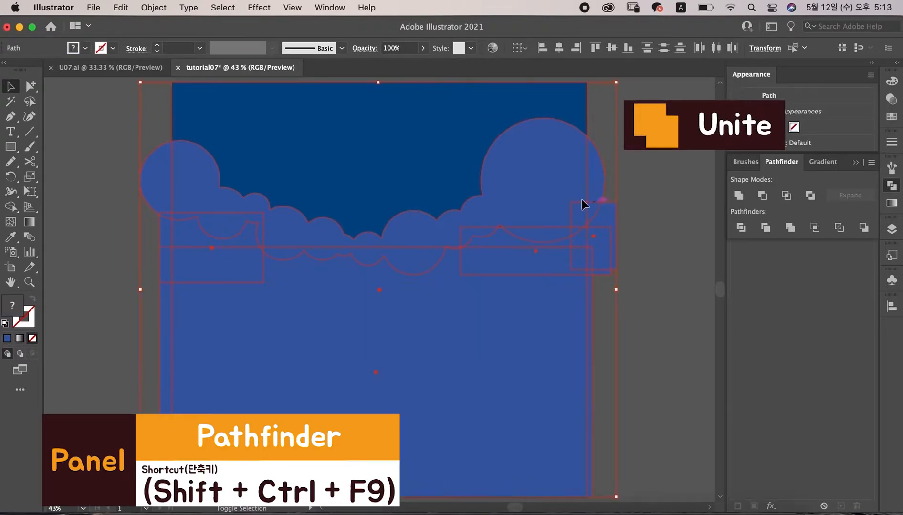
left_click(747, 195)
Step: Copy the artboard background rectangle and paste it in front
left_click(310, 221)
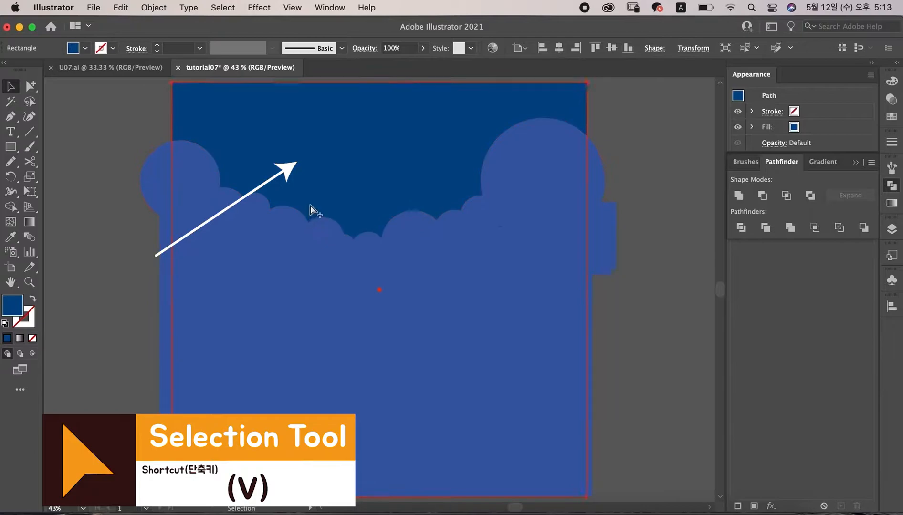
key("ctrl+c")
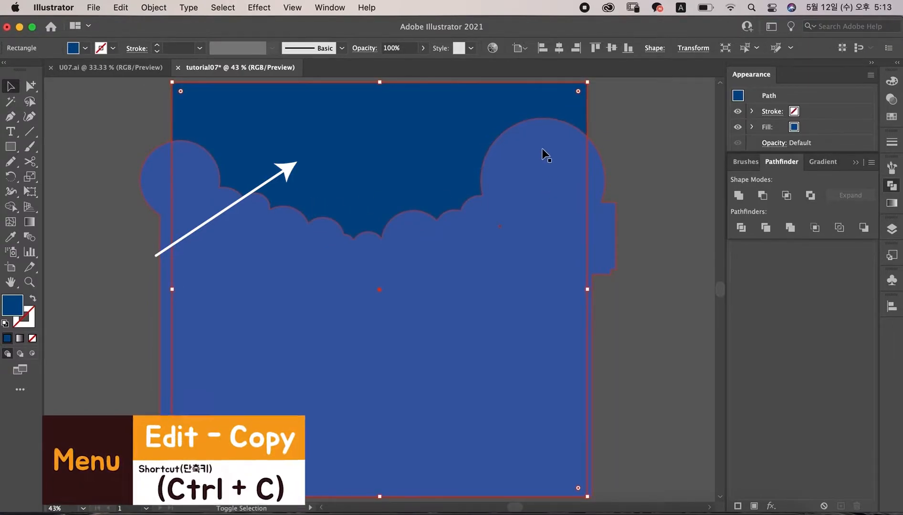
key("ctrl+f")
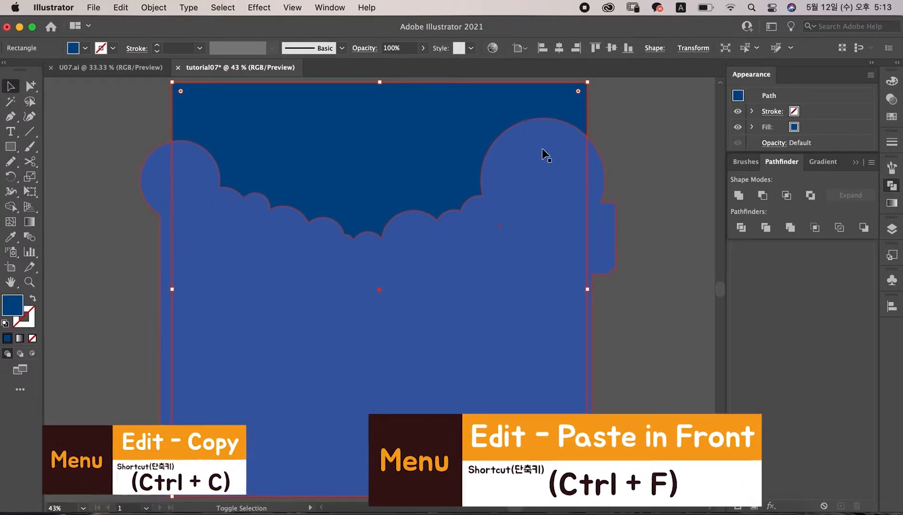
Step: Intersect the pasted rectangle with the cloud shape to trim the cloud to the artboard
left_click(543, 145, "shift")
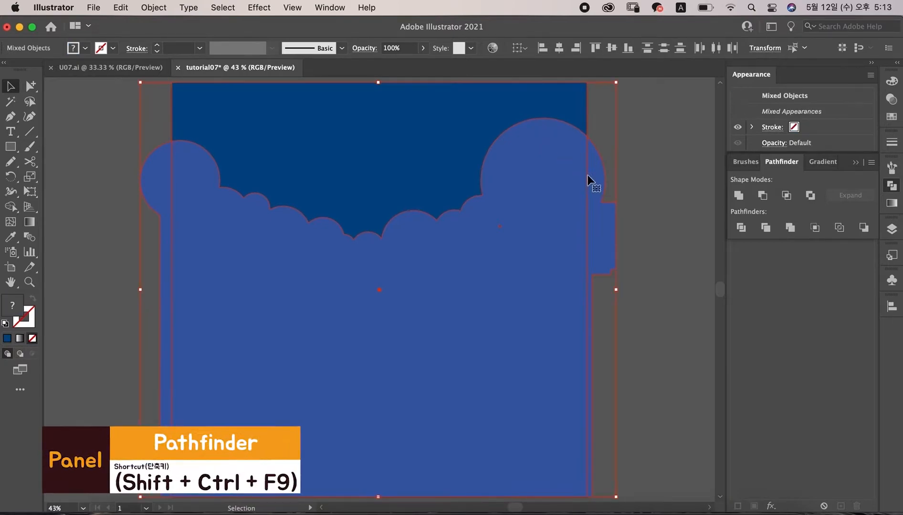
left_click(787, 195)
left_click(627, 180)
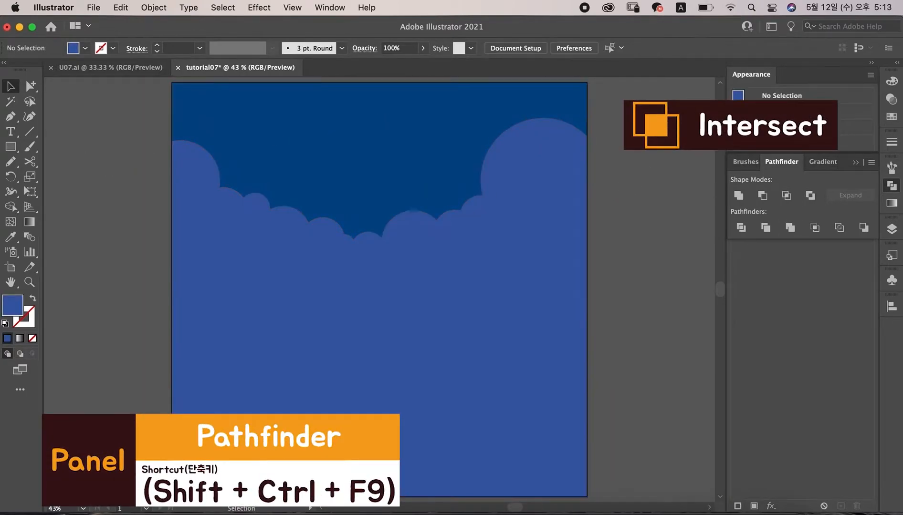
Step: Pick a brighter blue swatch and draw a second row of overlapping circles lower across the artboard
left_click(891, 99)
left_click(892, 117)
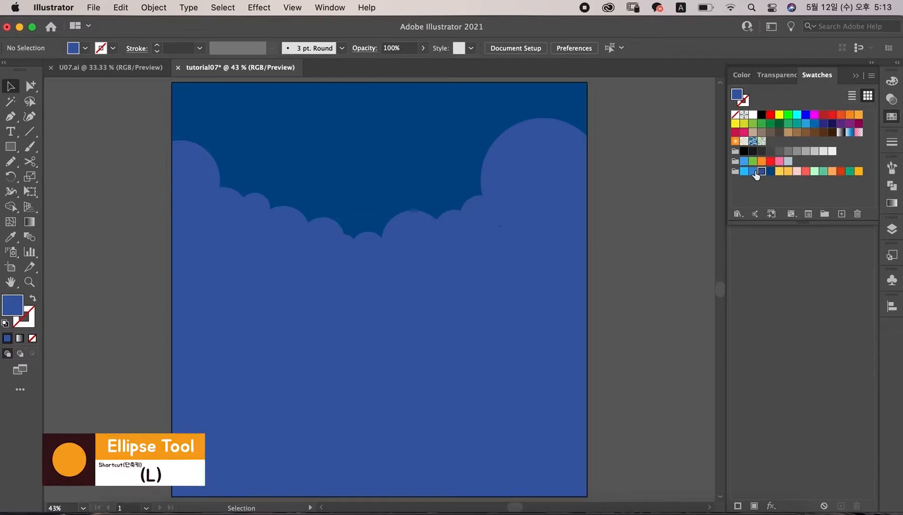
left_click(753, 171)
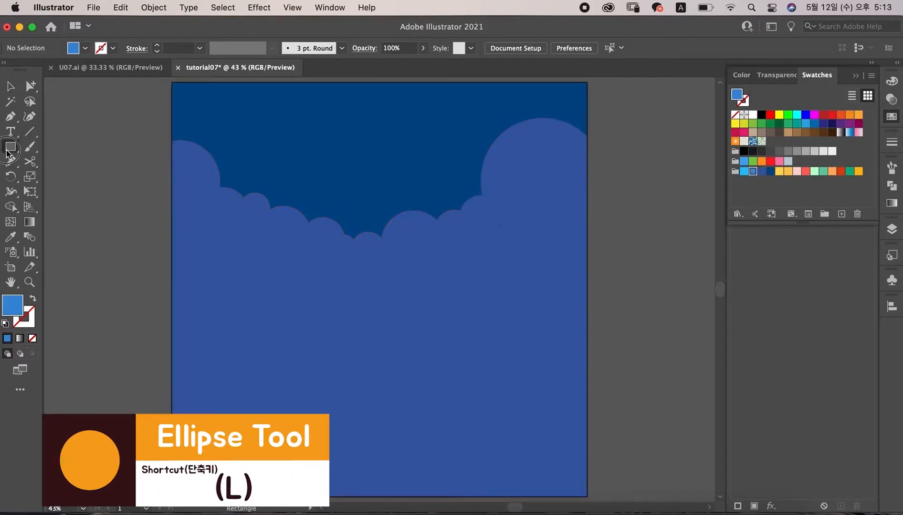
left_click_drag(7, 153, 76, 178)
left_click_drag(188, 270, 227, 309)
left_click_drag(590, 270, 616, 287)
left_click_drag(501, 276, 536, 311)
left_click_drag(248, 293, 278, 323)
left_click_drag(286, 308, 363, 355)
left_click_drag(380, 311, 401, 332)
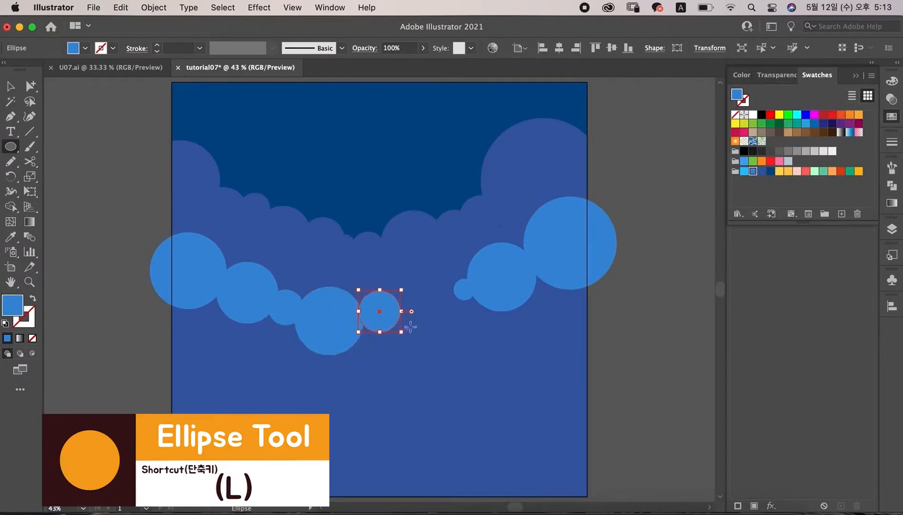
left_click_drag(446, 299, 464, 320)
left_click_drag(416, 305, 441, 328)
Step: Select all circles of the second row and unite them into one cloud shape
key("v")
left_click(575, 245, "shift")
left_click(225, 262, "shift")
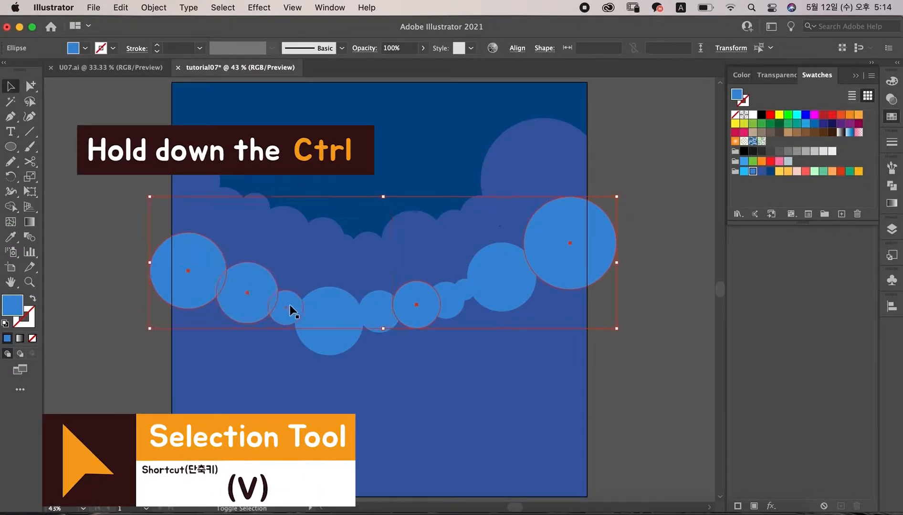
left_click(449, 302, "shift")
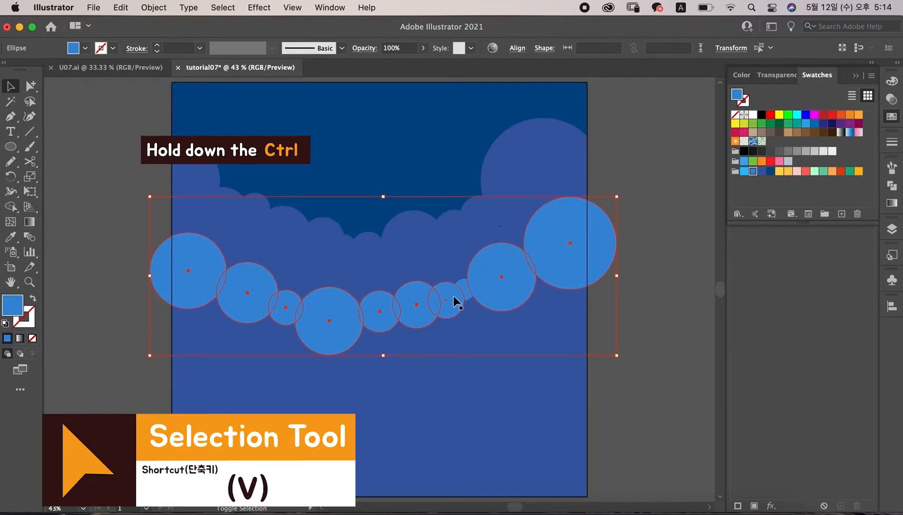
left_click(463, 287, "shift")
left_click(892, 186)
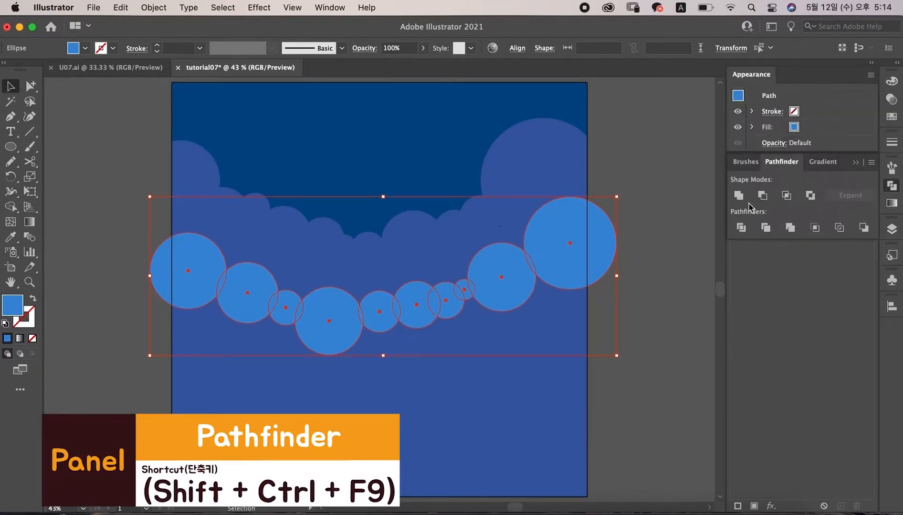
left_click(738, 196)
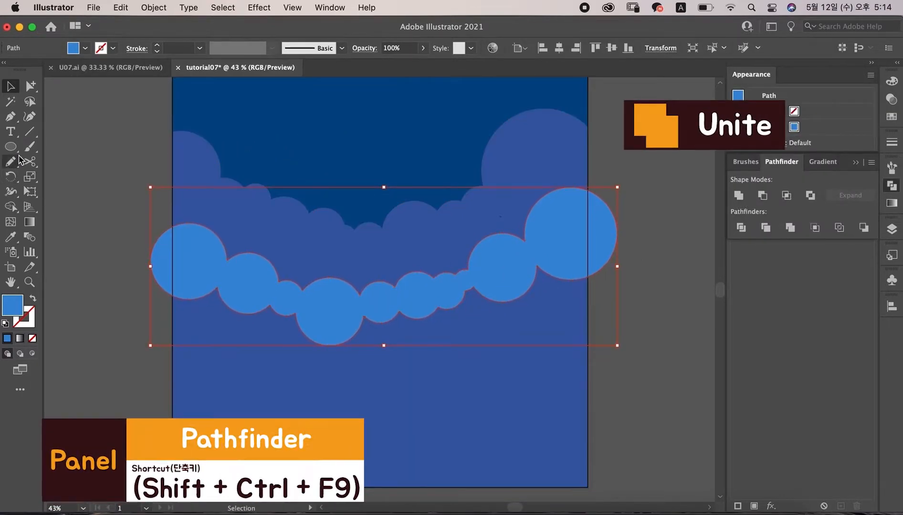
Step: Draw rectangles filling the area below the second cloud and the gaps at its ends
left_click_drag(10, 146, 72, 145)
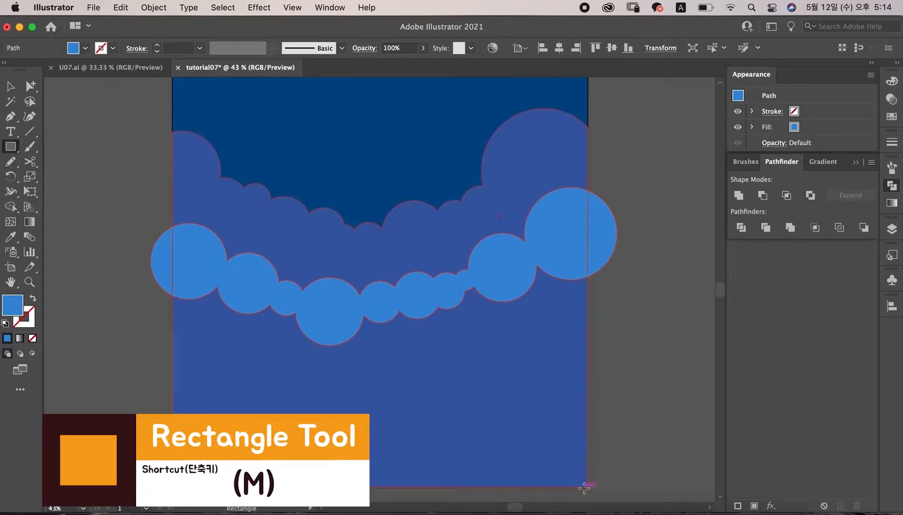
left_click_drag(594, 487, 154, 306)
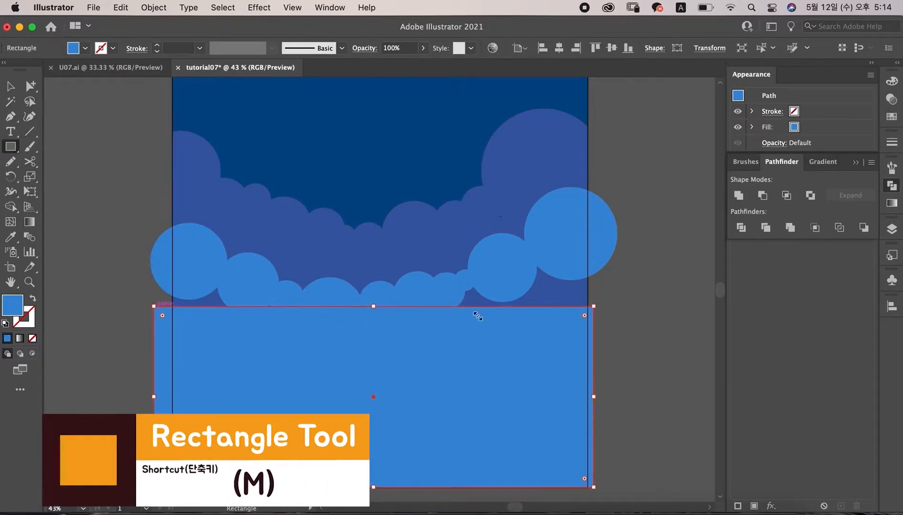
left_click_drag(625, 354, 435, 283)
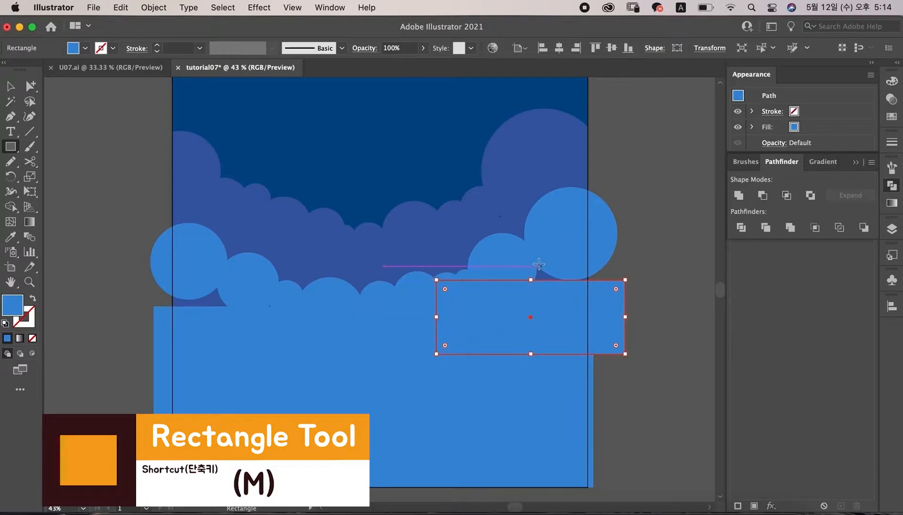
mouse_move(514, 259)
left_mouse_down()
mouse_move(615, 301)
mouse_move(605, 302)
left_mouse_up()
left_click_drag(261, 334, 151, 282)
Step: Select the second cloud and its rectangles and unite them into one shape
key("v")
left_click(205, 241, "shift")
left_click(602, 299, "shift")
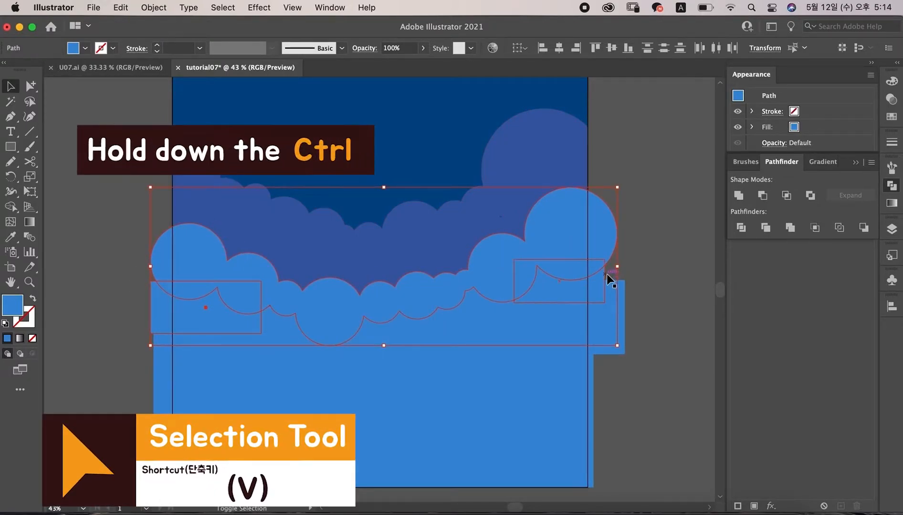
left_click(612, 296, "shift")
left_click(551, 429, "shift")
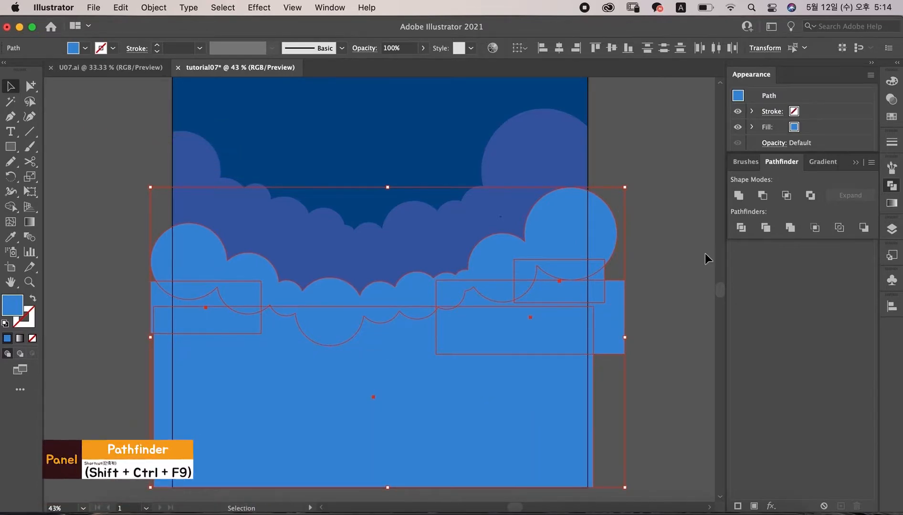
left_click(738, 195)
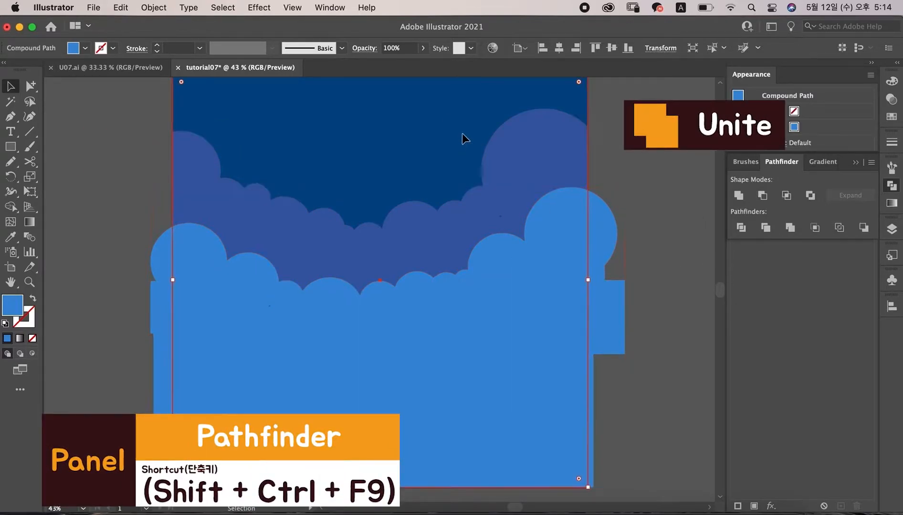
Step: Select the artboard rectangle together with the second cloud shape and intersect them to trim it to the artboard
left_click(468, 163)
key("v")
left_click(569, 216, "shift")
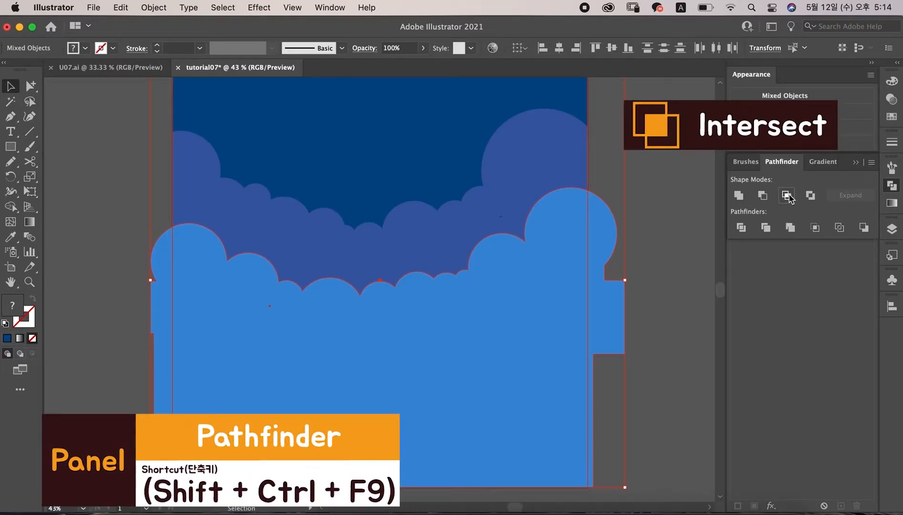
left_click(789, 199)
left_click(159, 197)
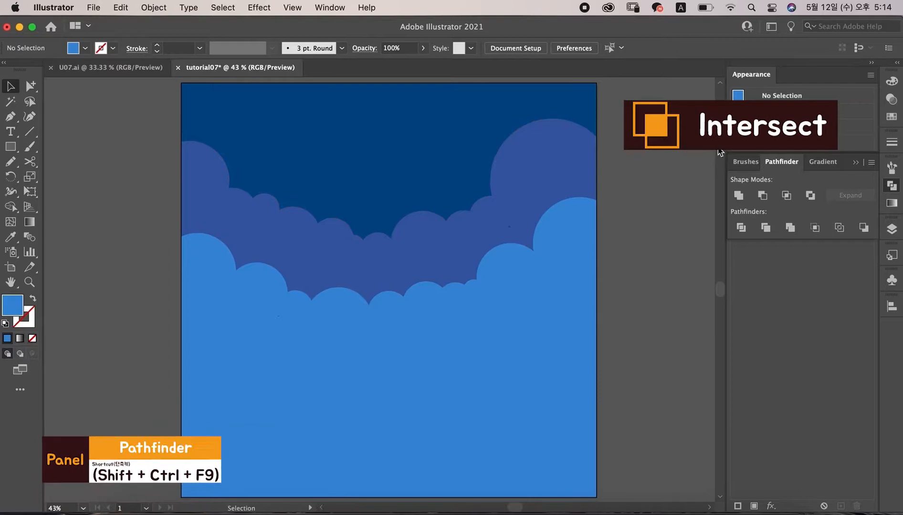
Step: Set the fill to light blue and draw a third row of overlapping circles of varying sizes across the artboard's lower part with the Ellipse tool
left_click(891, 116)
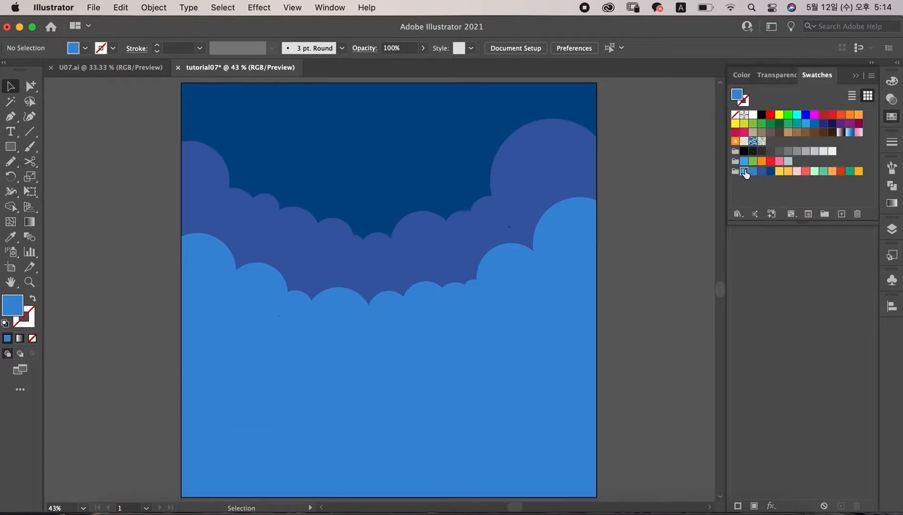
left_click(14, 146)
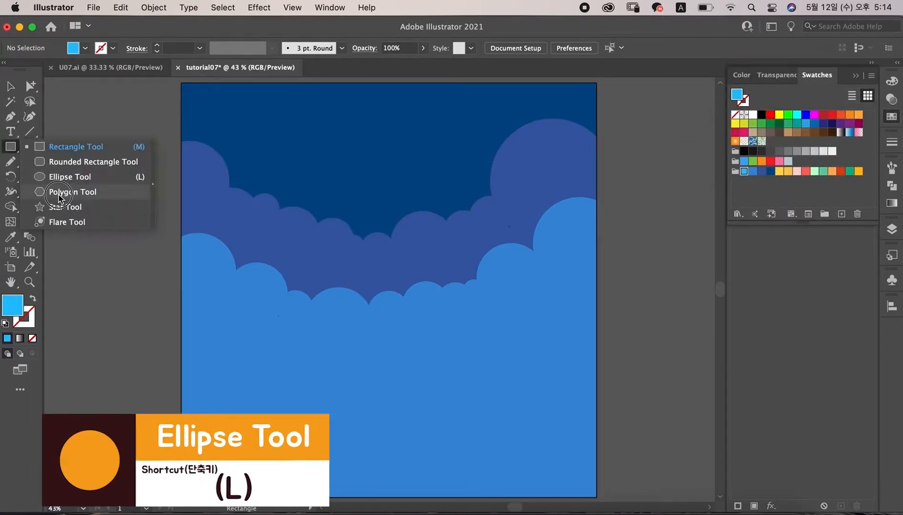
left_click(66, 177)
mouse_move(189, 374)
left_mouse_down()
mouse_move(229, 403)
mouse_move(249, 404)
left_mouse_up()
left_click_drag(568, 358, 616, 402)
left_click_drag(492, 389, 533, 431)
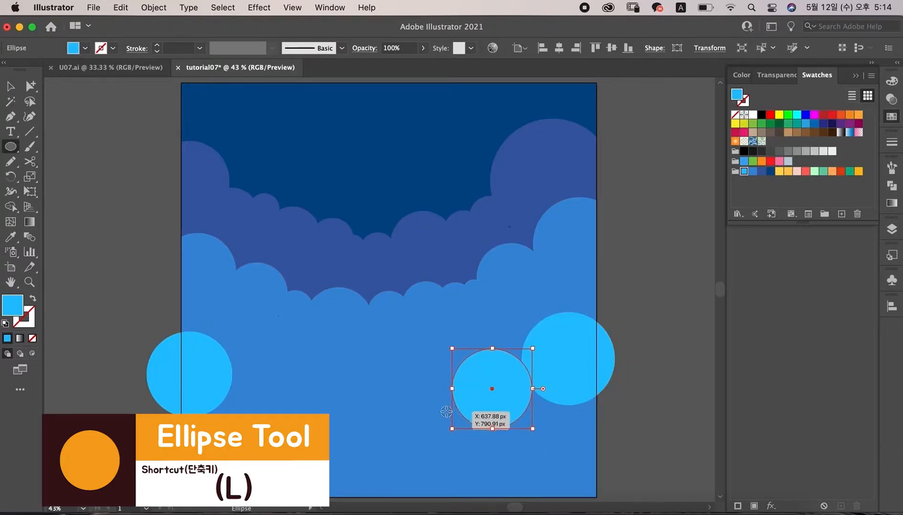
left_click_drag(446, 412, 469, 431)
left_click_drag(389, 405, 433, 434)
left_click_drag(330, 417, 355, 431)
mouse_move(233, 390)
left_mouse_down()
mouse_move(317, 428)
mouse_move(262, 412)
left_mouse_up()
Step: Select all circles of the third row and unite them into one cloud shape
key("v")
left_click(201, 358, "shift")
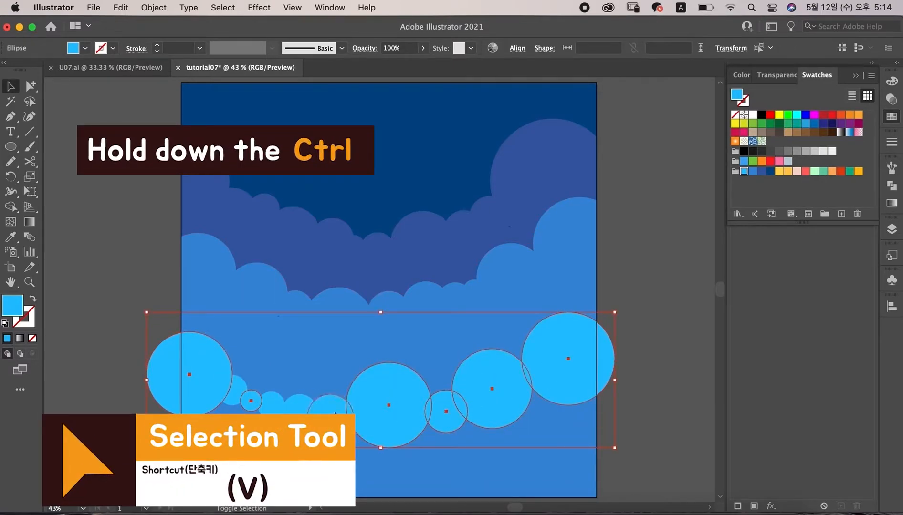
left_click(239, 387, "shift")
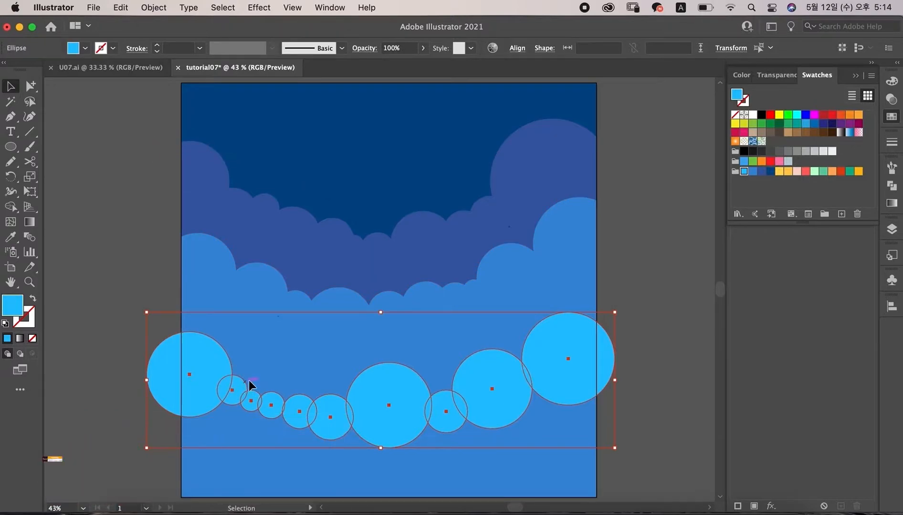
left_click(892, 230)
left_click(891, 186)
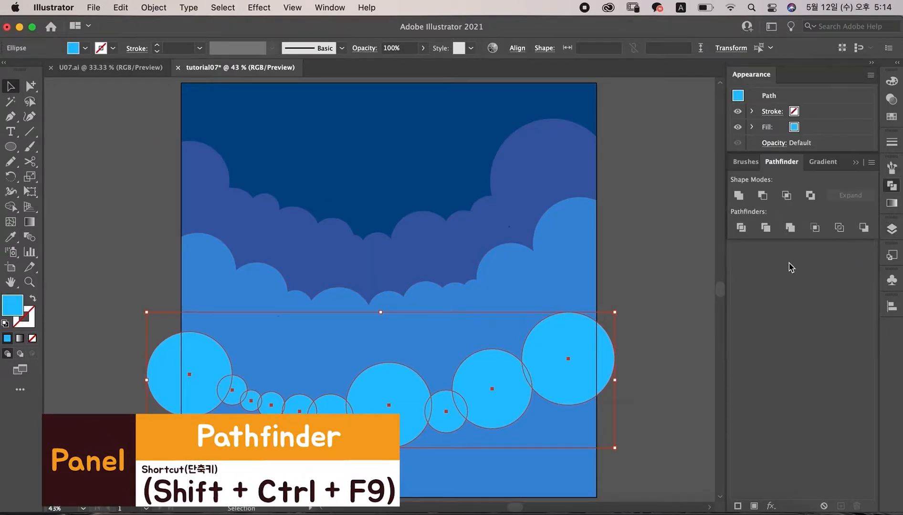
left_click(738, 195)
Step: Draw rectangles filling the area below the third cloud and the gaps at its ends
scroll(511, 389, "down", 2)
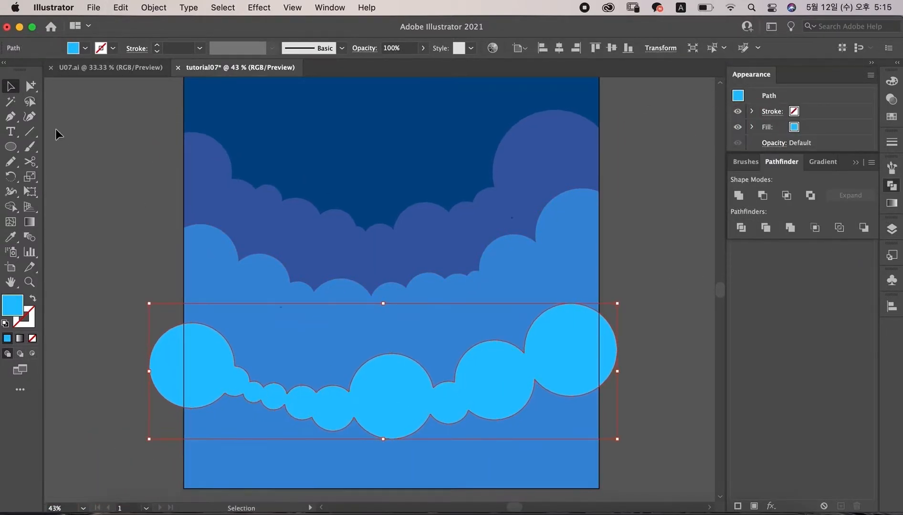
left_click(117, 155)
left_click(10, 145)
left_click_drag(10, 142, 52, 147)
mouse_move(606, 490)
left_mouse_down()
mouse_move(379, 440)
mouse_move(157, 409)
left_mouse_up()
left_click_drag(500, 371, 614, 424)
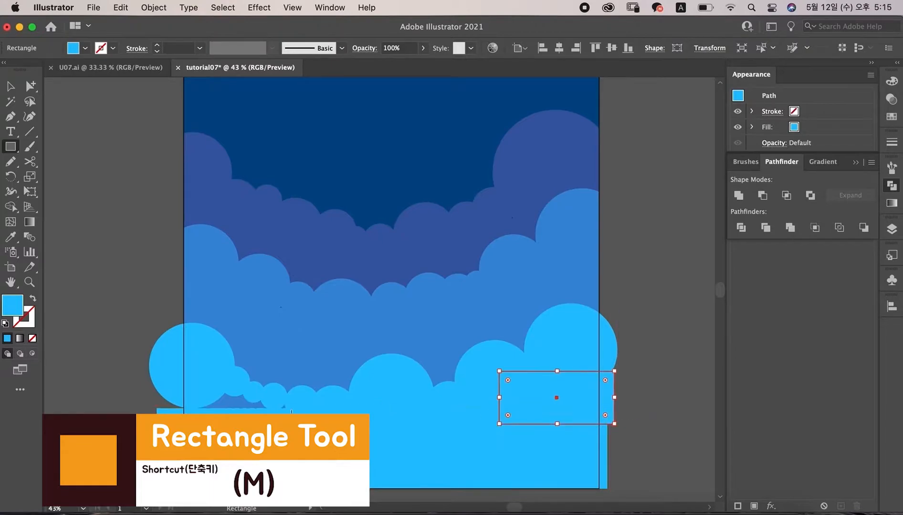
left_click_drag(173, 399, 162, 392)
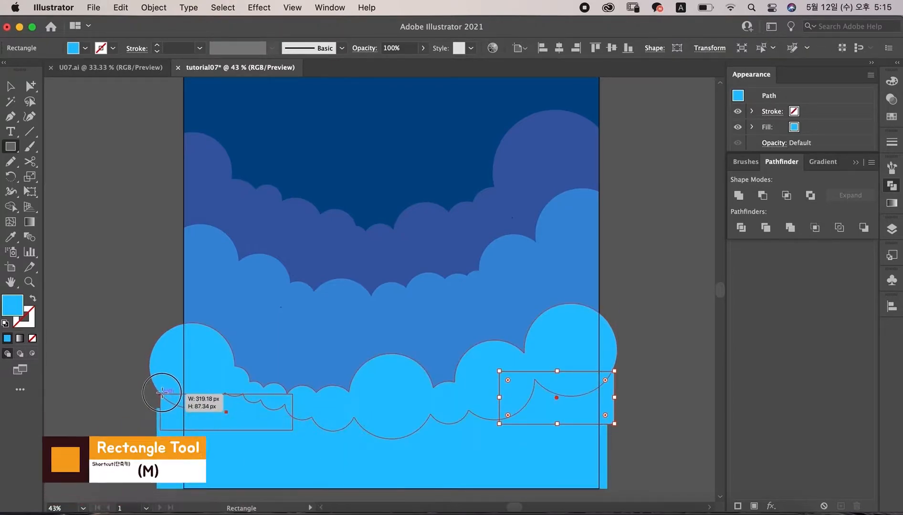
Step: Select the third cloud and its rectangles and unite them into one shape
key("v")
left_click(233, 353, "shift")
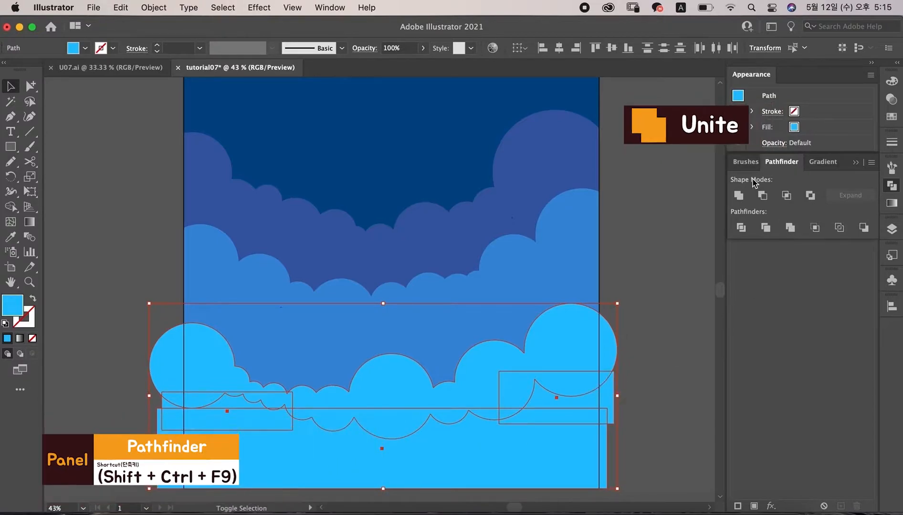
left_click(738, 195)
Step: Select the artboard rectangle together with the third cloud shape and intersect them to trim it to the artboard
left_click(381, 180)
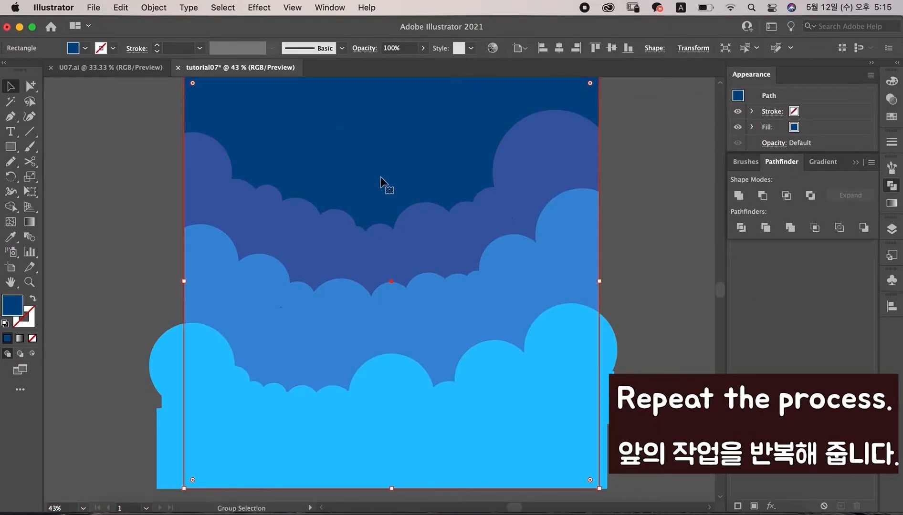
left_click(589, 344, "shift")
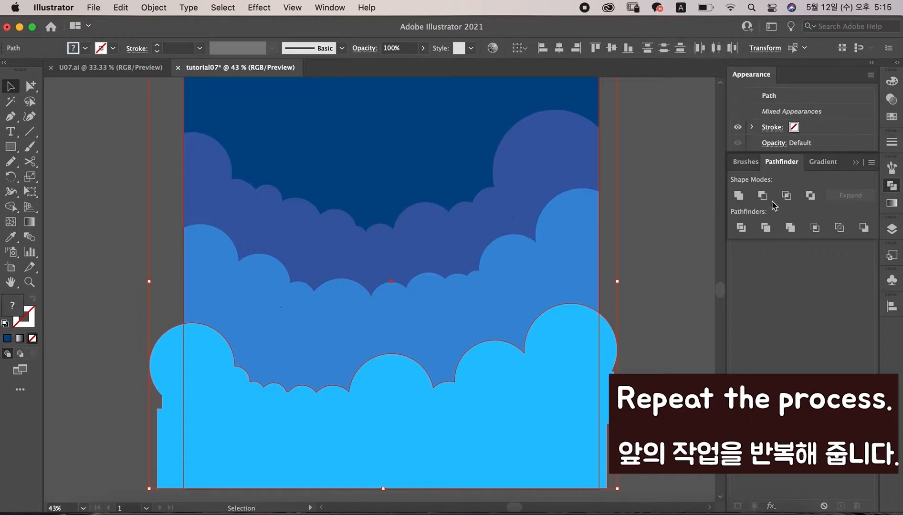
left_click(786, 195)
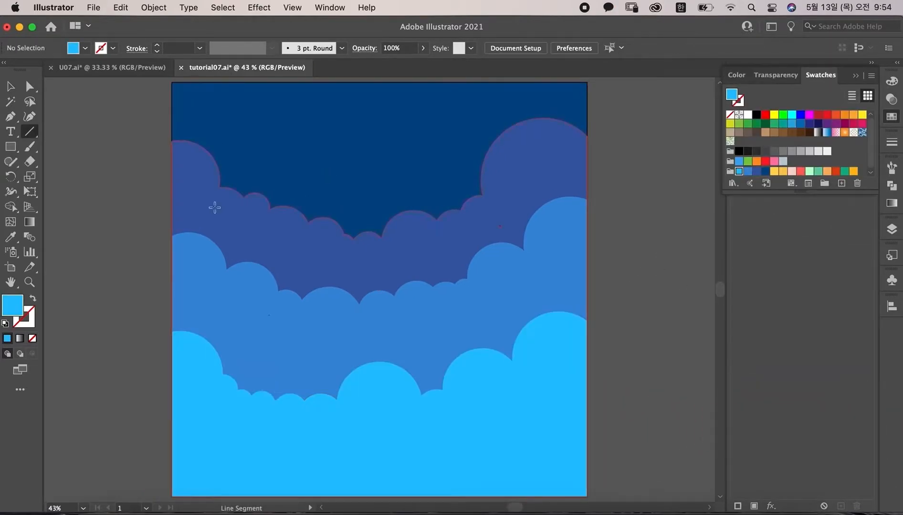
Step: Draw a circle beside the artboard, fill it with the red swatch, and duplicate it to the right
left_click(9, 149)
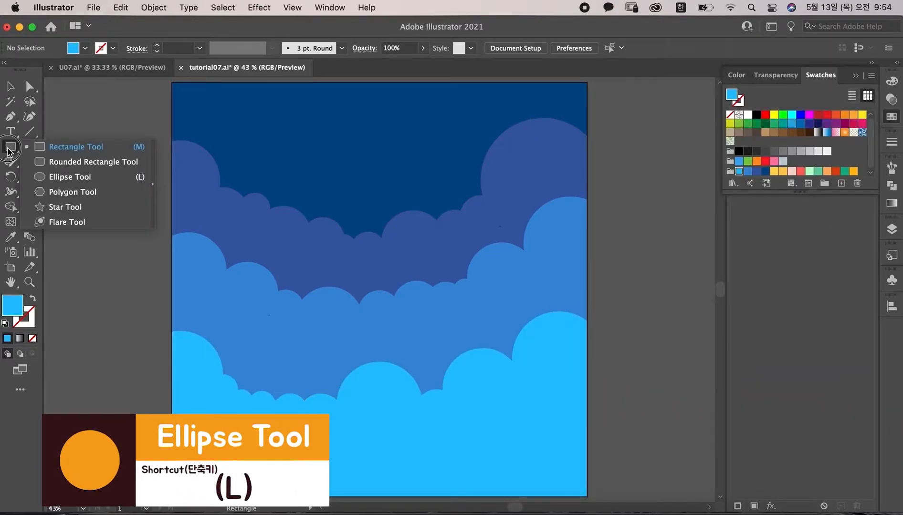
left_click(52, 177)
left_click_drag(605, 203, 423, 199)
left_click_drag(479, 163, 533, 215)
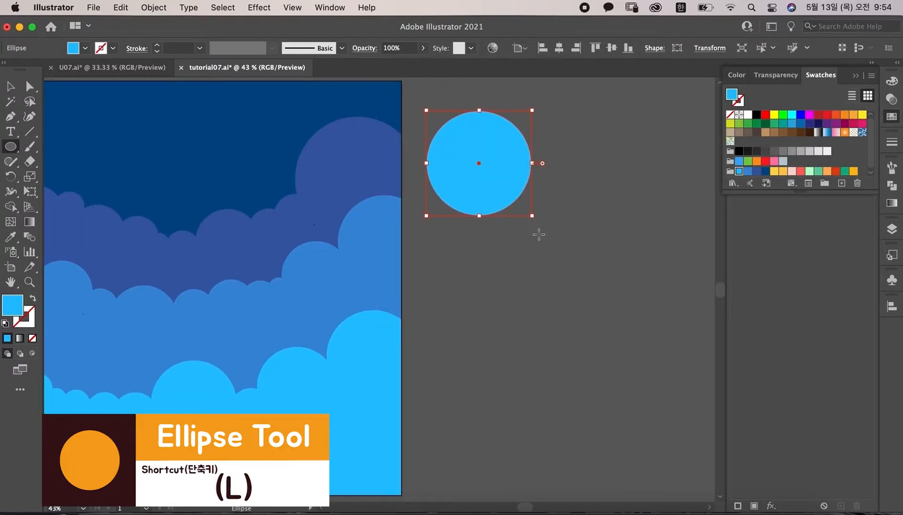
left_click(800, 171)
key("v")
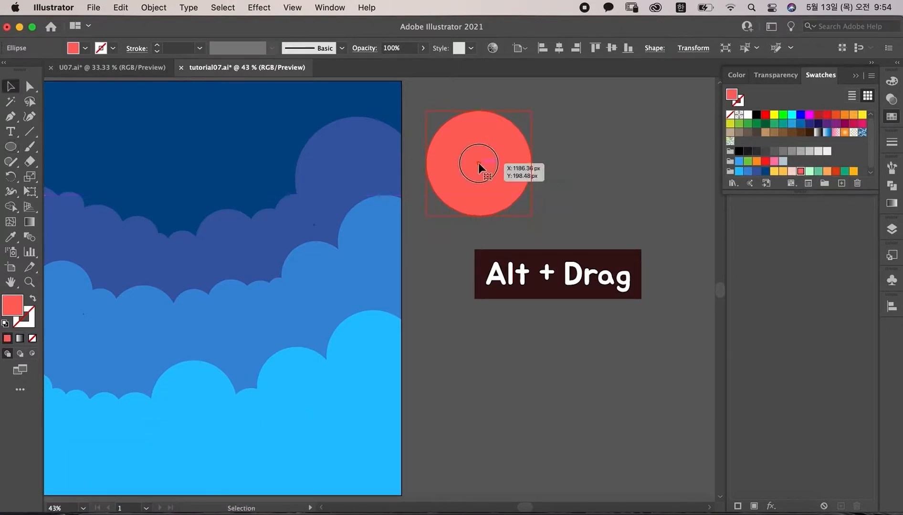
left_click_drag(478, 162, 621, 163)
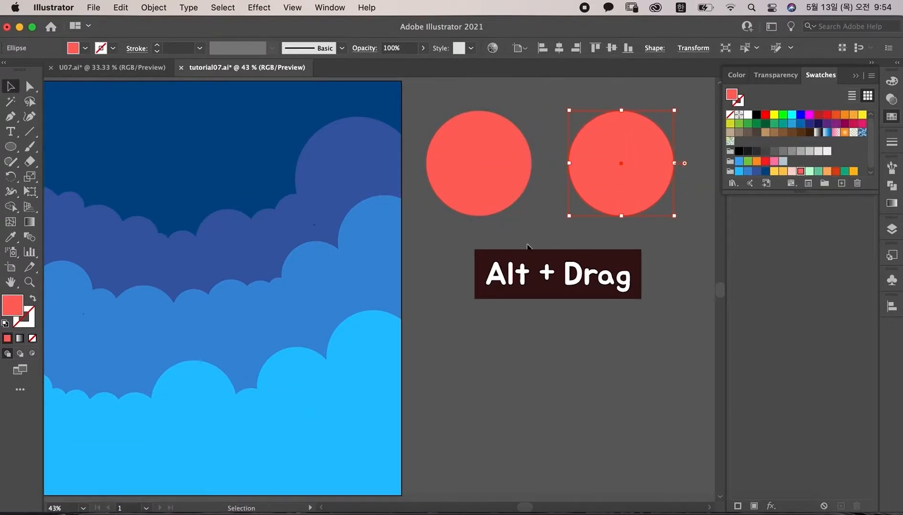
Step: Draw a rectangle over the left half of the copied circle and subtract it with Minus Front to leave a half circle
left_click_drag(11, 147, 52, 147)
left_click_drag(551, 94, 621, 255)
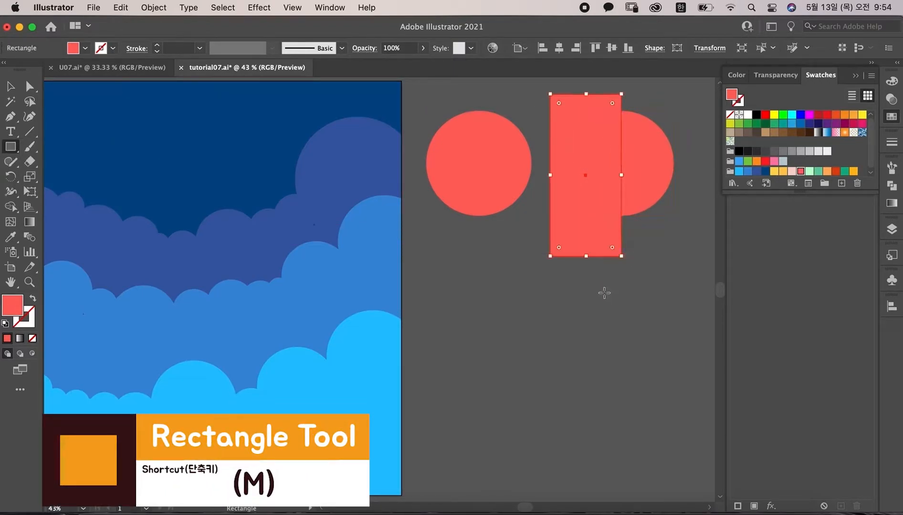
left_click_drag(687, 238, 600, 105)
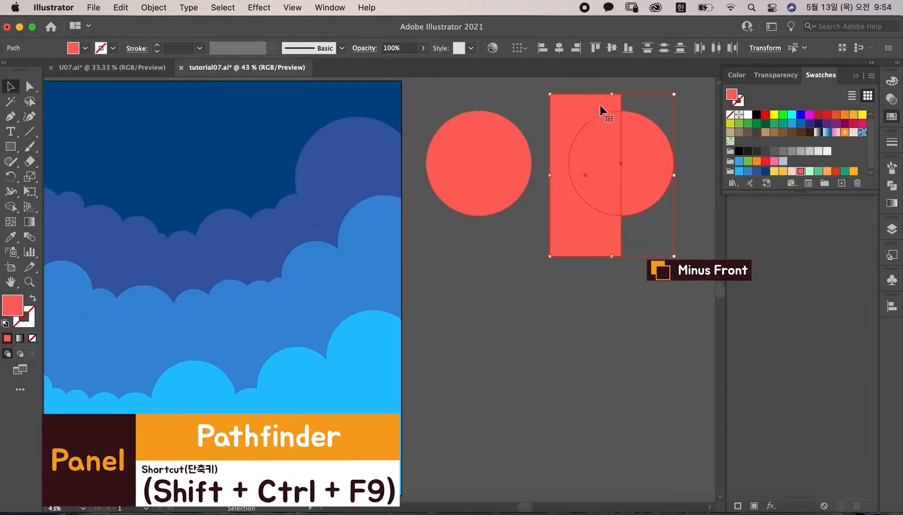
left_click(891, 186)
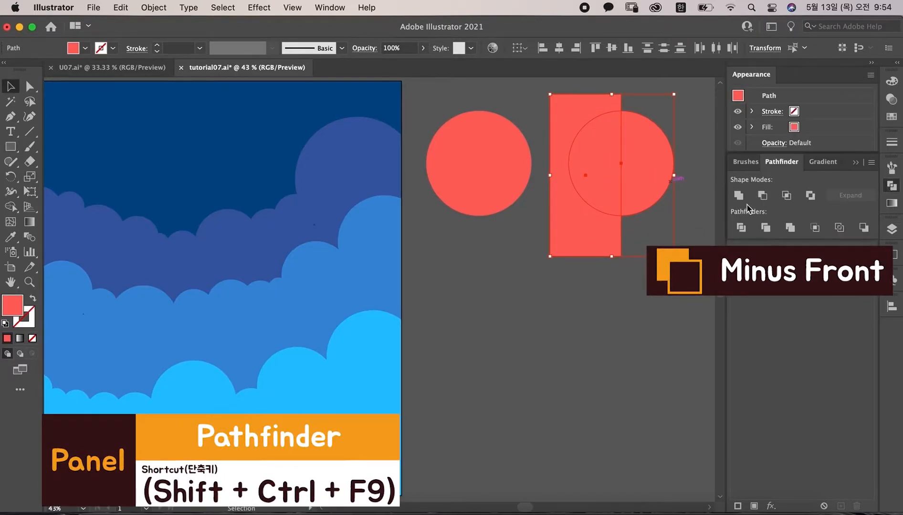
left_click(762, 196)
left_click(640, 274)
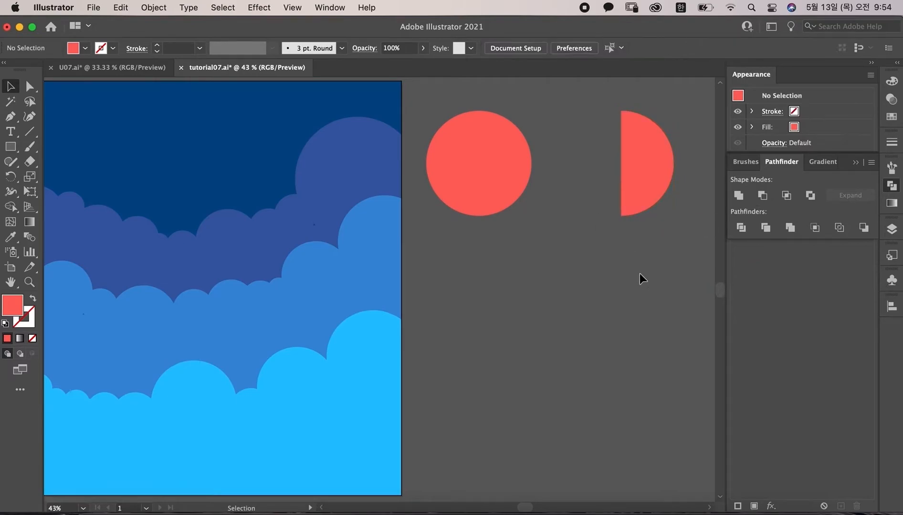
Step: Draw a thin horizontal red stripe beside the half circle, duplicate it just below, and fill the copy white
left_click_drag(658, 253, 447, 258)
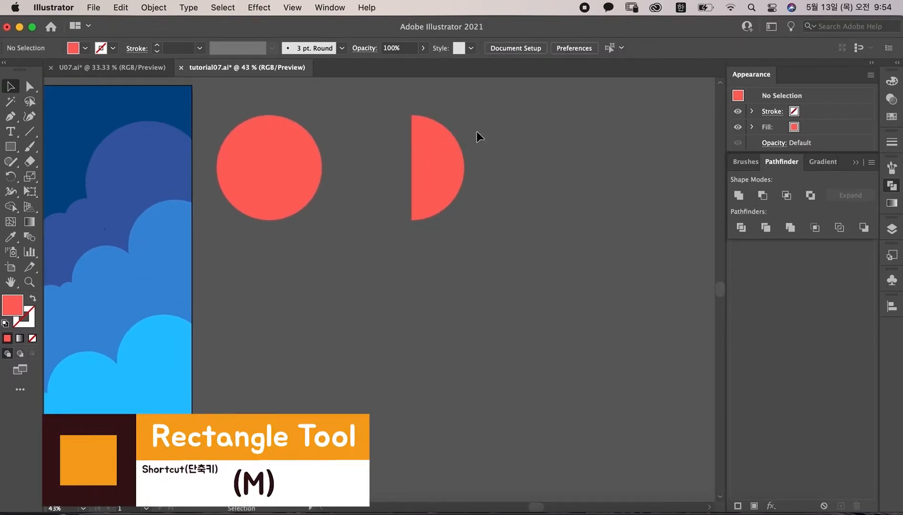
mouse_move(481, 115)
left_mouse_down()
mouse_move(673, 128)
mouse_move(627, 133)
mouse_move(626, 147)
mouse_move(627, 134)
left_mouse_up()
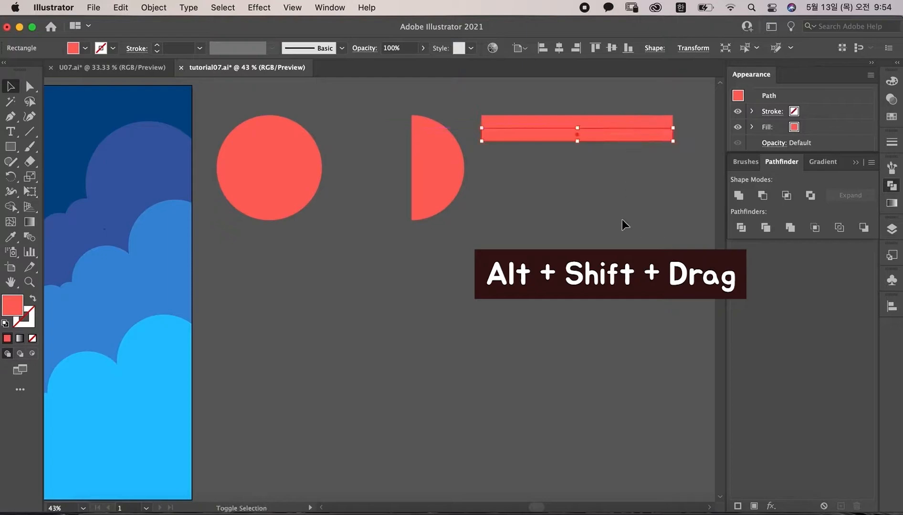
left_click(892, 81)
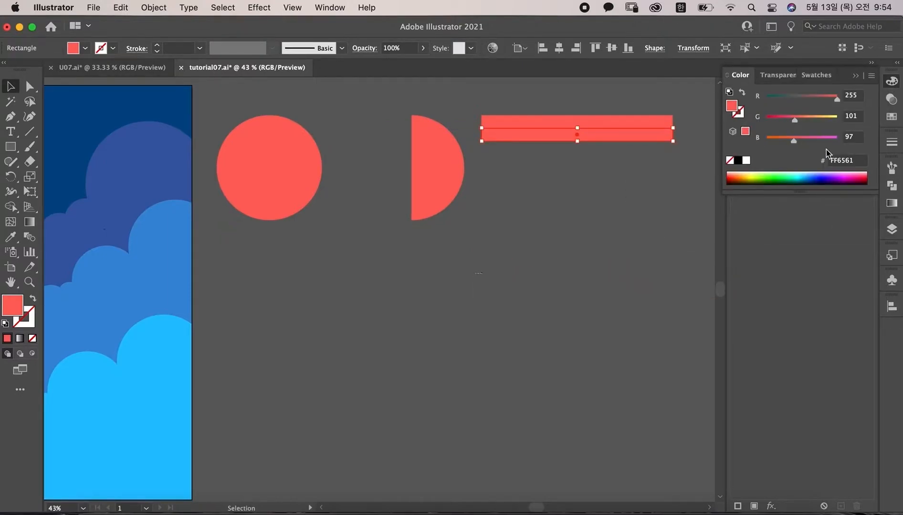
left_click(746, 161)
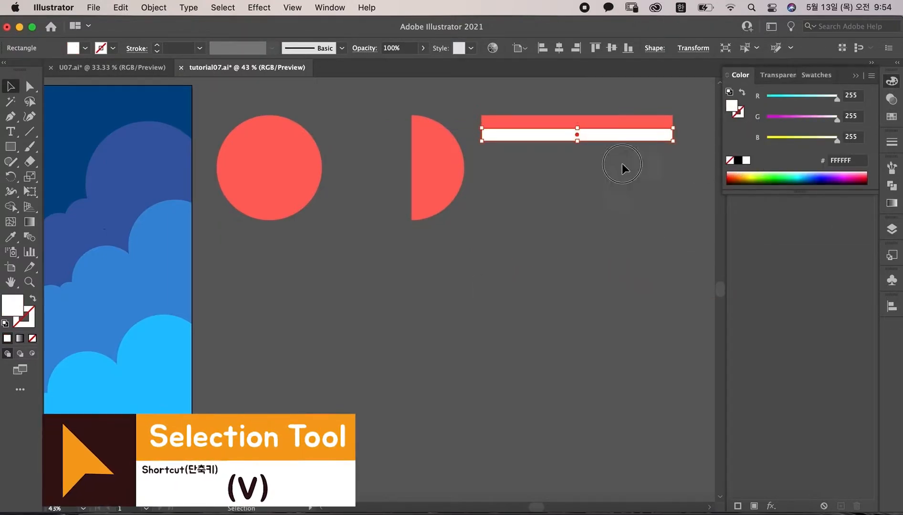
Step: Duplicate the red and white stripe pair downward and repeat the transform to build a block of alternating stripes
left_click_drag(623, 163, 601, 151)
key("ctrl+d")
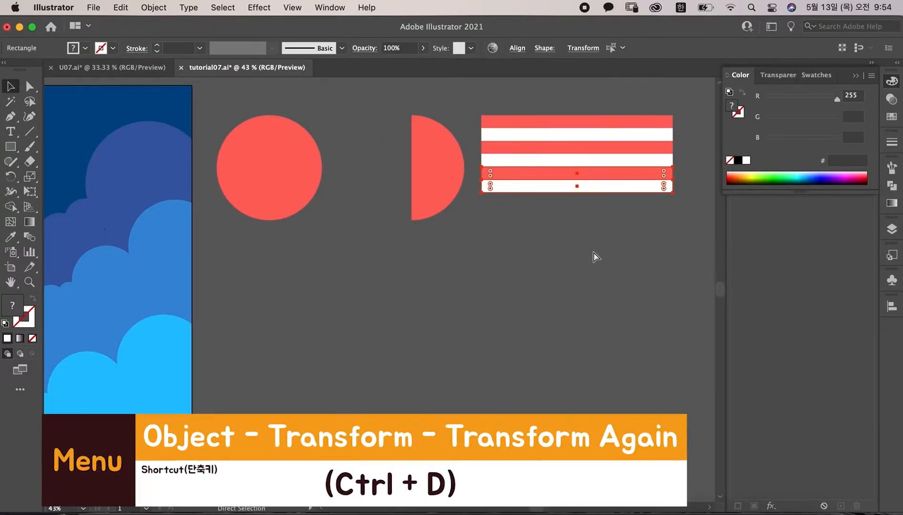
key("ctrl+d")
scroll(596, 213, "right", 5)
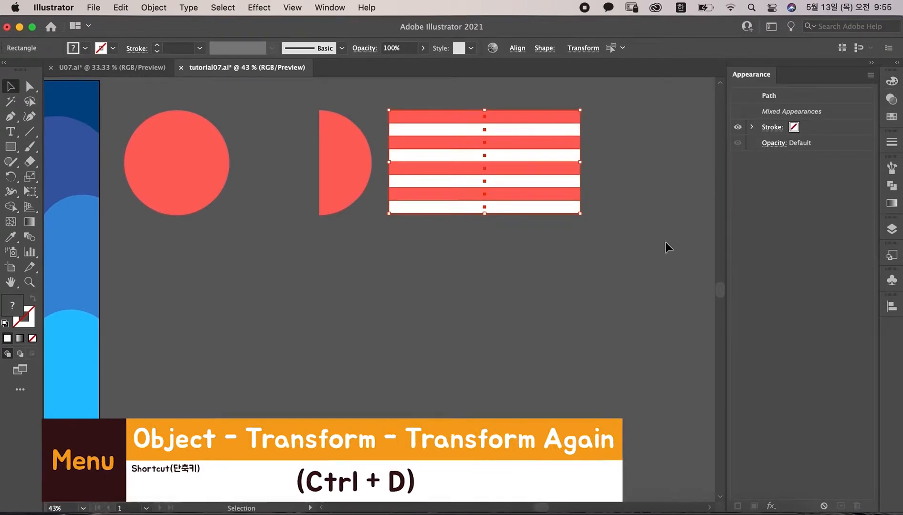
Step: Save the striped block as a new symbol in the Symbols panel and delete its instance from the canvas
left_click(892, 280)
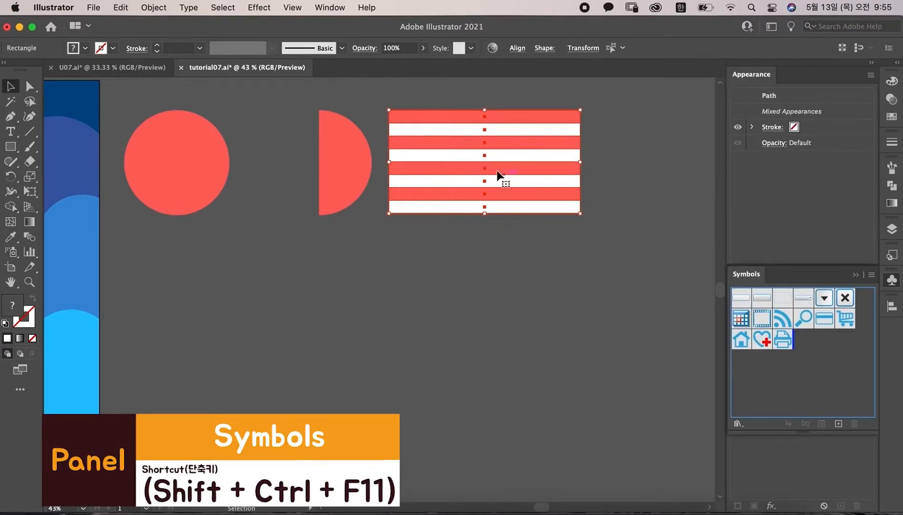
left_click_drag(618, 251, 374, 93)
scroll(375, 94, "up", 1)
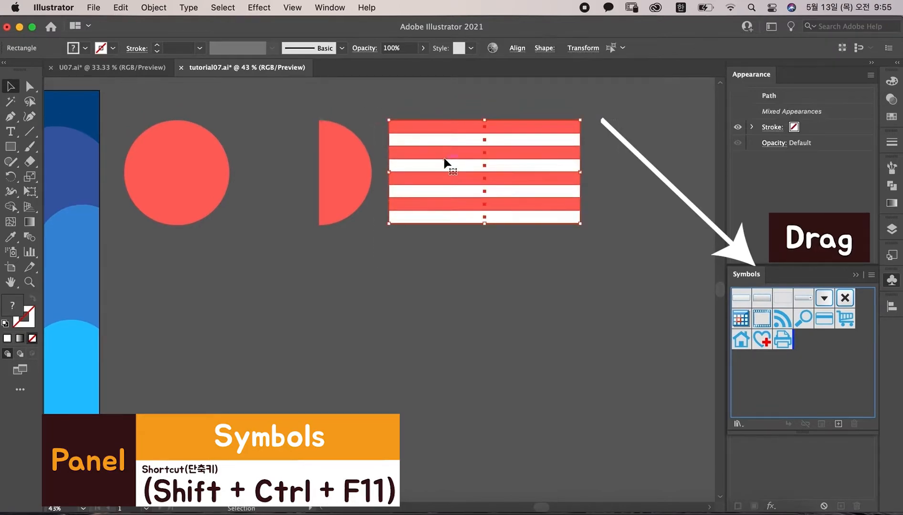
left_click_drag(501, 194, 797, 345)
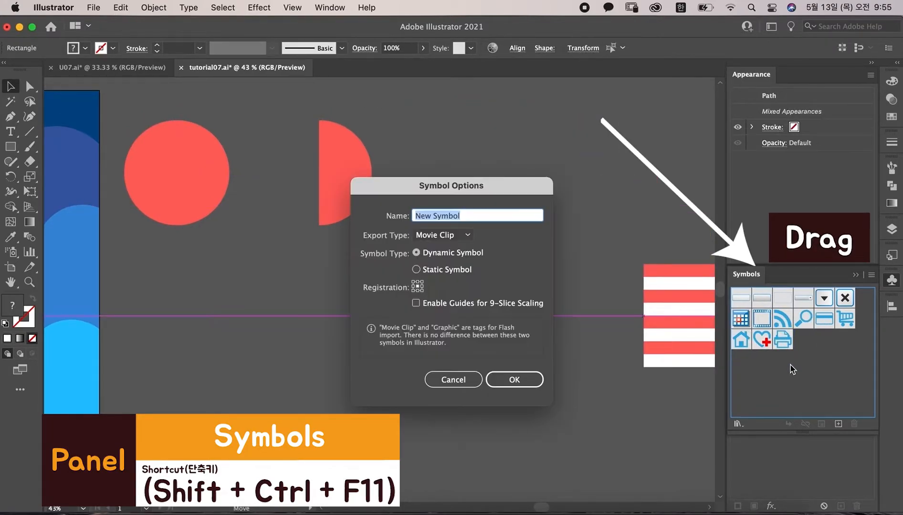
left_click(525, 380)
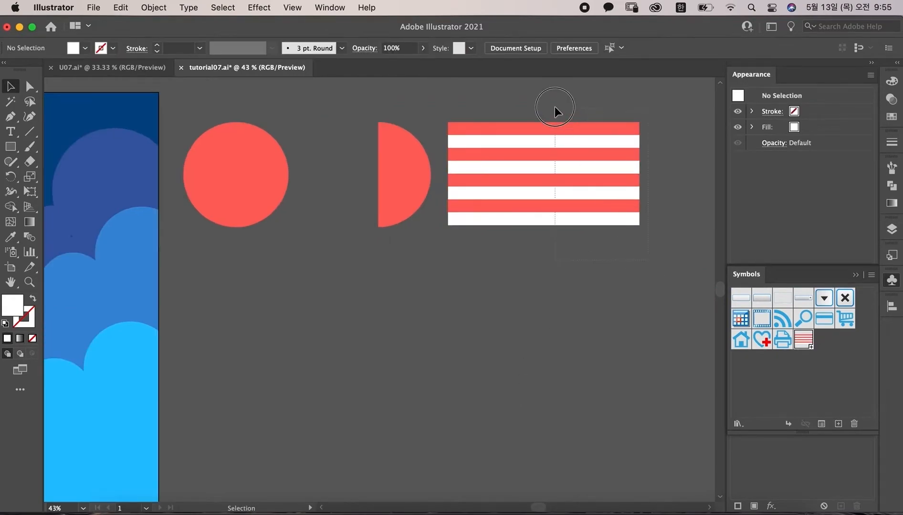
left_click_drag(554, 107, 534, 165)
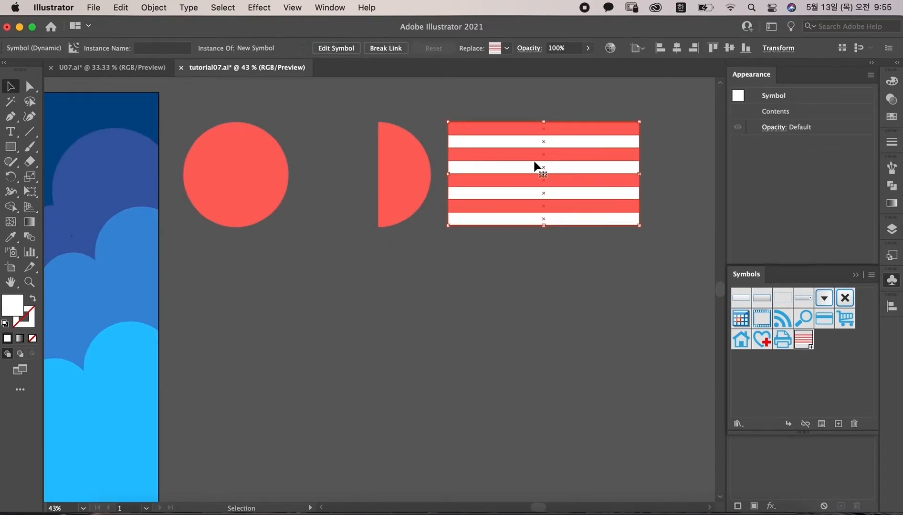
key("Delete")
Step: Apply the 3D Revolve effect to the half circle with a 360° angle to form a ball
left_click(398, 180)
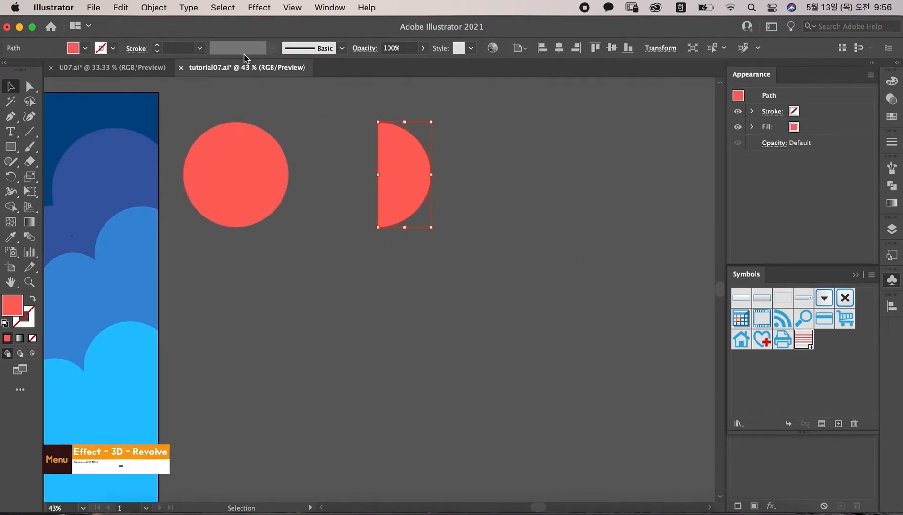
left_click(258, 7)
mouse_move(296, 100)
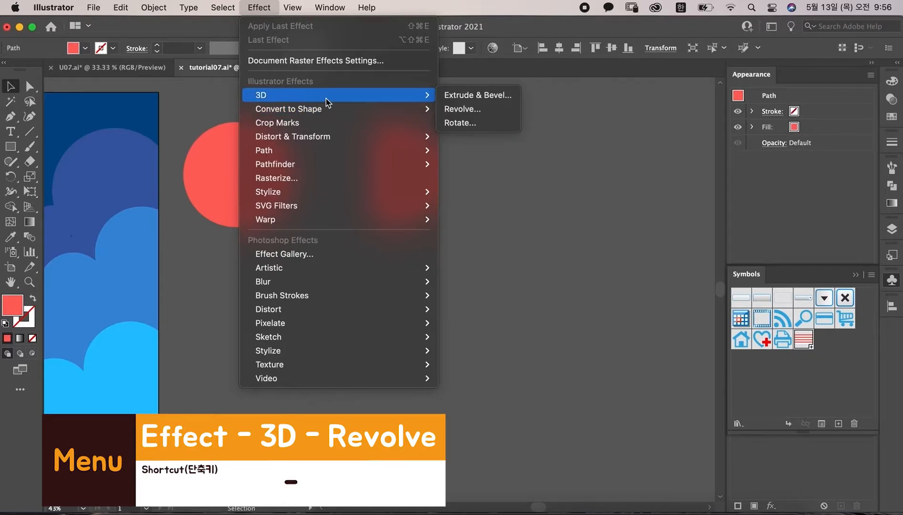
left_click(462, 108)
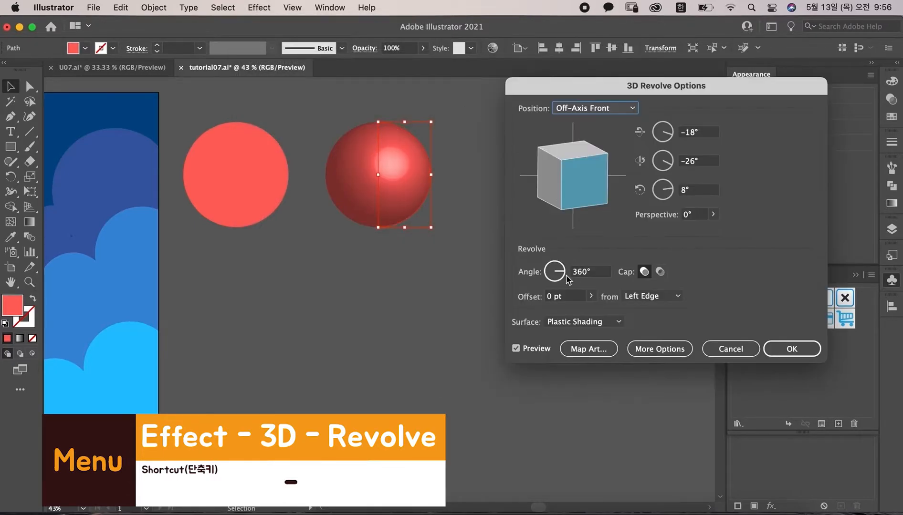
Step: Map the New Symbol stripe artwork onto the ball's surface, scaling it to cover the whole surface, and confirm the revolve
left_click(597, 350)
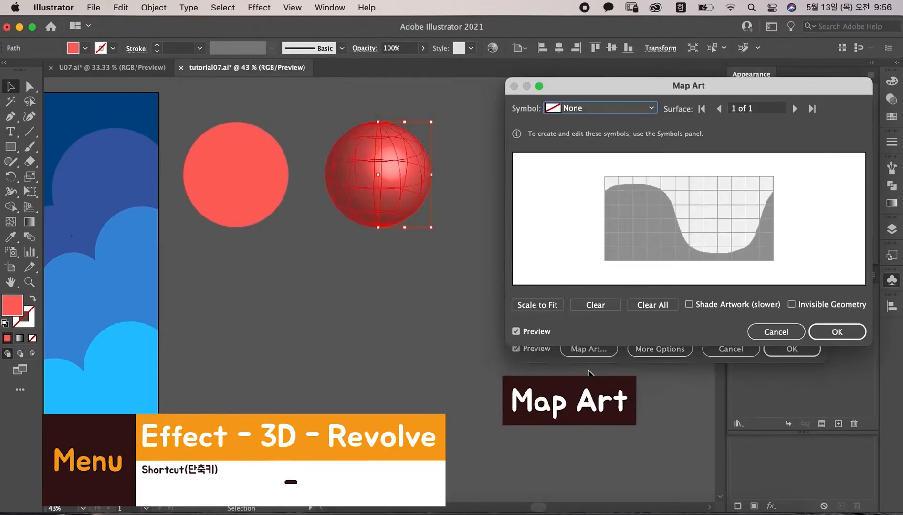
left_click(651, 108)
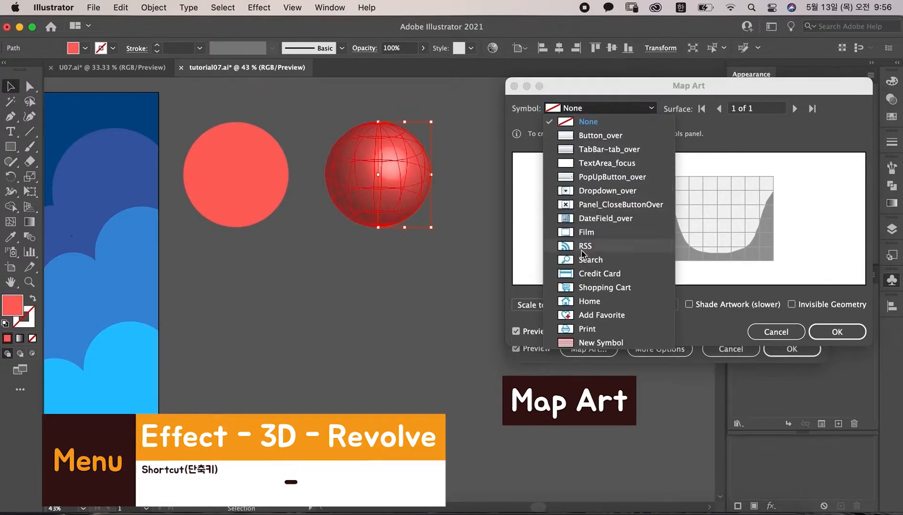
left_click(584, 343)
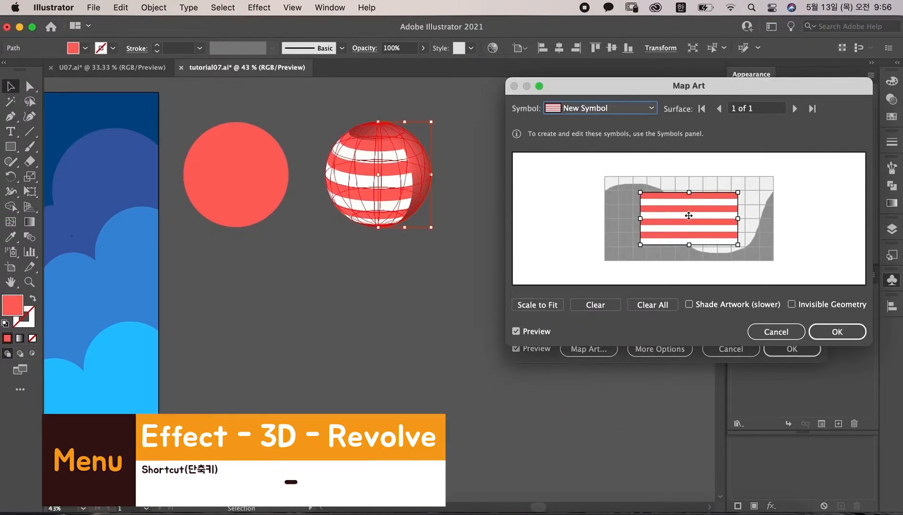
left_click_drag(688, 215, 653, 200)
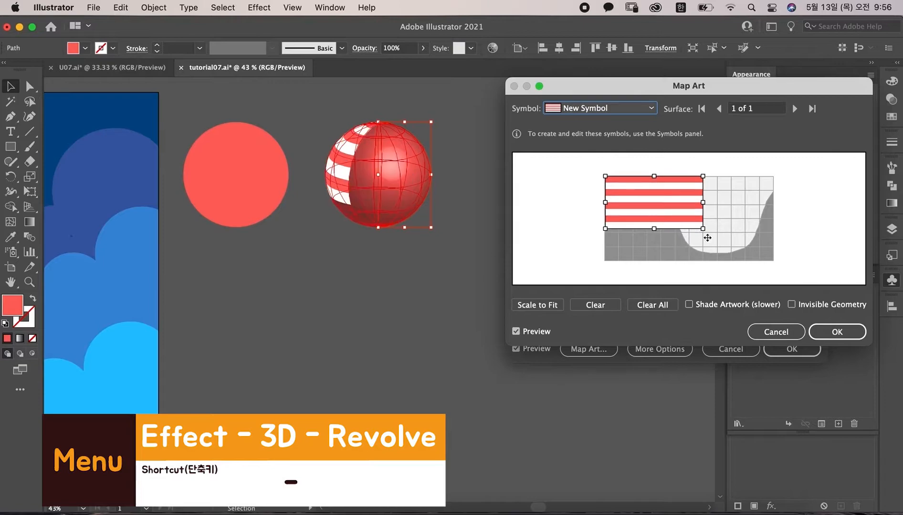
left_click_drag(704, 231, 774, 262)
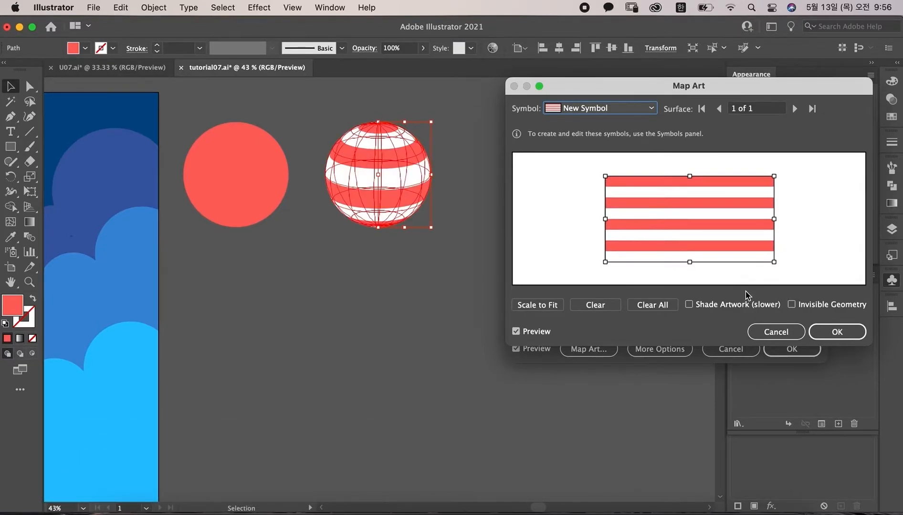
left_click(837, 333)
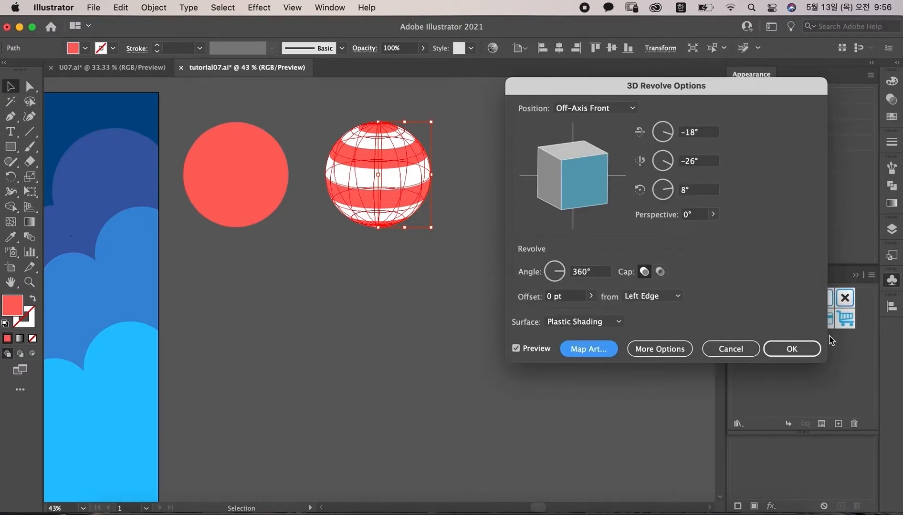
left_click(810, 350)
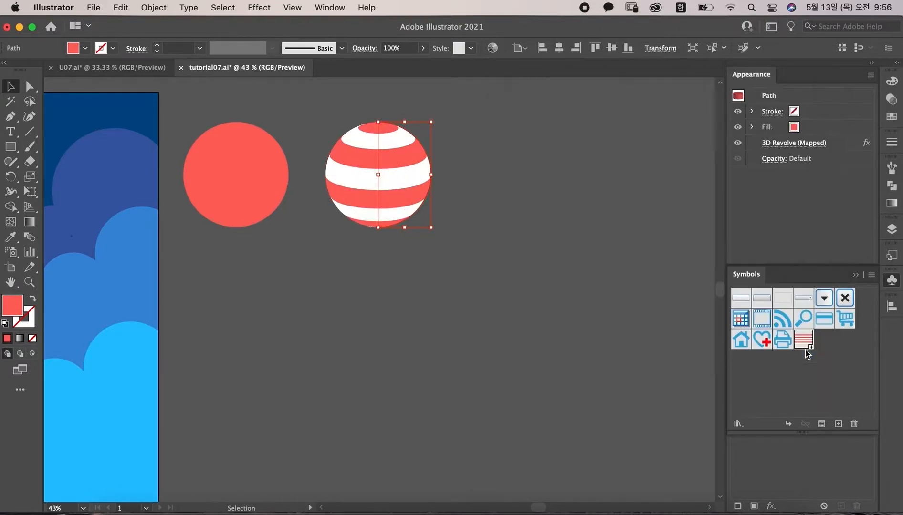
Step: Draw a wide flat ellipse below the ball and fill it with a pale pink swatch
left_click(549, 281)
key("space")
left_click_drag(509, 245, 549, 241)
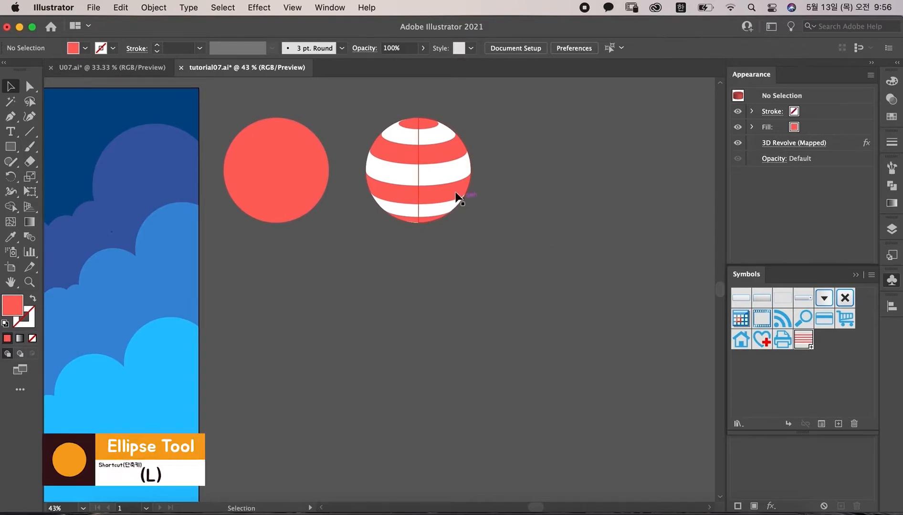
left_click_drag(457, 197, 466, 190)
left_click(11, 146)
left_click(62, 177)
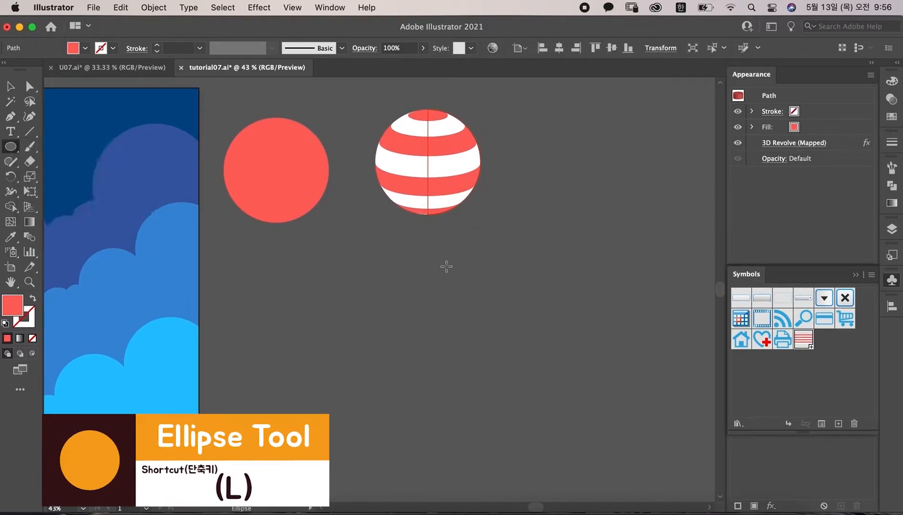
mouse_move(423, 275)
left_mouse_down()
mouse_move(508, 284)
mouse_move(539, 309)
mouse_move(531, 304)
left_mouse_up()
left_click(891, 117)
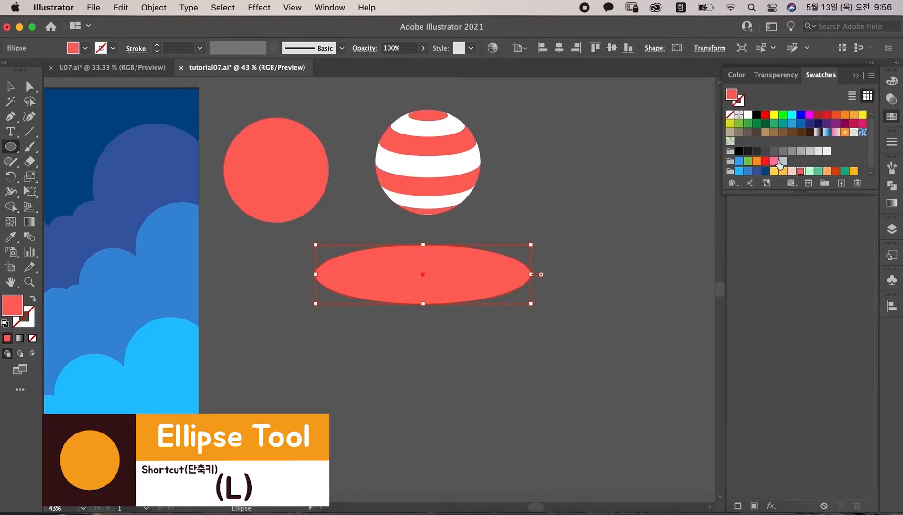
left_click(792, 171)
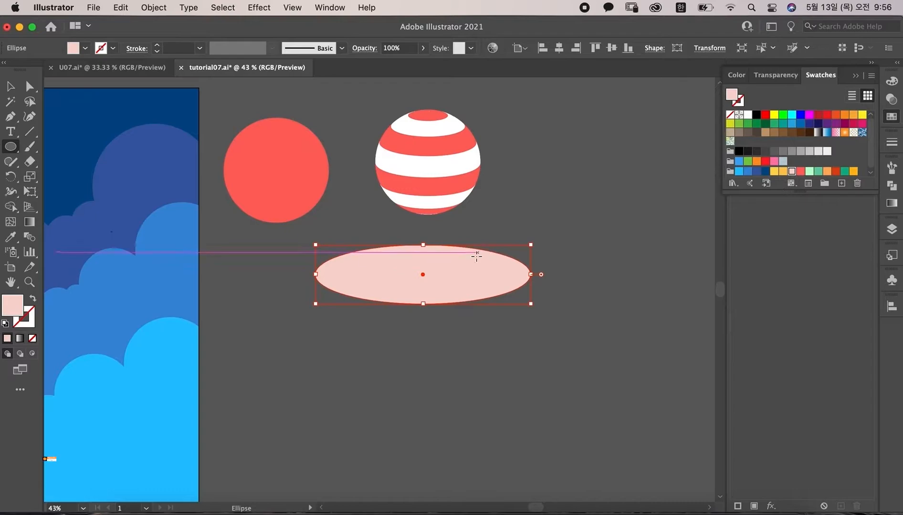
Step: Nudge the ellipse up, paste a copy in front and scale the copy down inside it
key("v")
left_click_drag(464, 273, 471, 259)
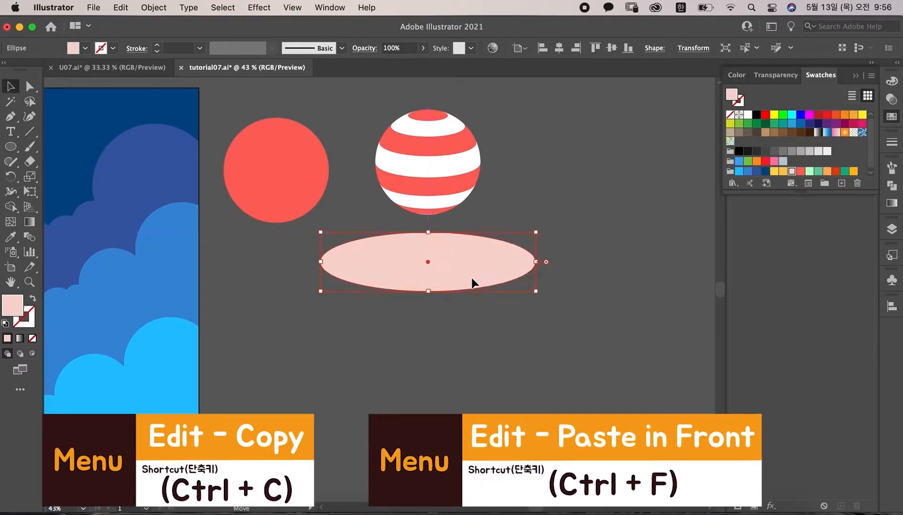
key("l")
key("v")
left_click_drag(540, 292, 515, 282)
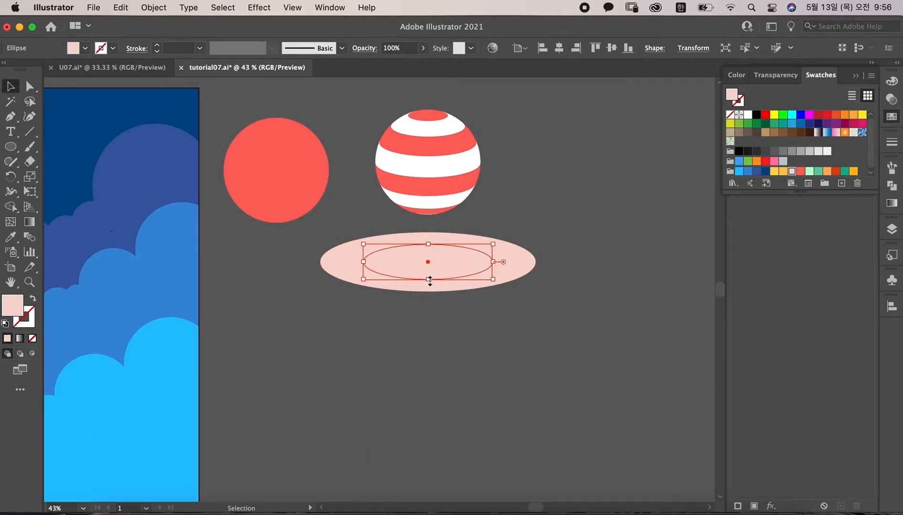
mouse_move(428, 279)
left_mouse_down()
mouse_move(430, 286)
mouse_move(428, 279)
left_mouse_up()
left_click_drag(493, 262, 503, 263)
Step: Select both ellipses and cut out the inner one with Pathfinder Exclude to make a ring
left_click(504, 316)
left_click(426, 254)
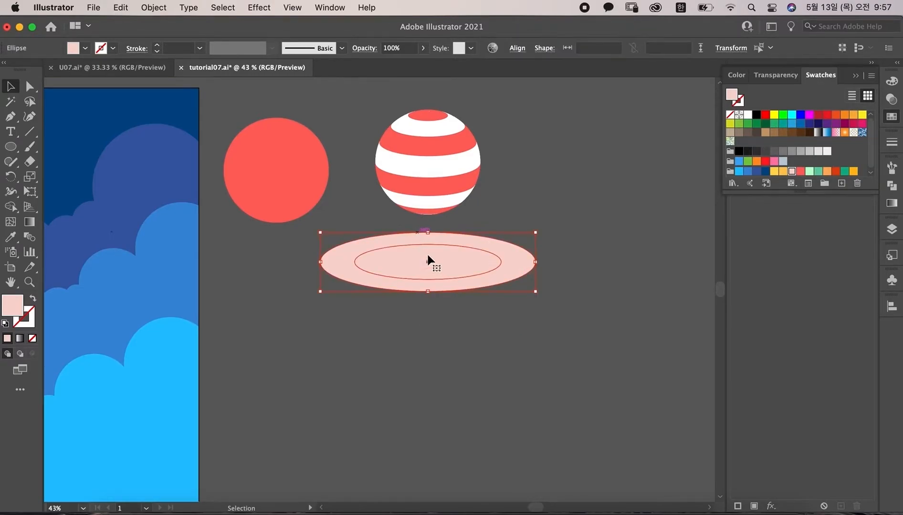
left_click(892, 186)
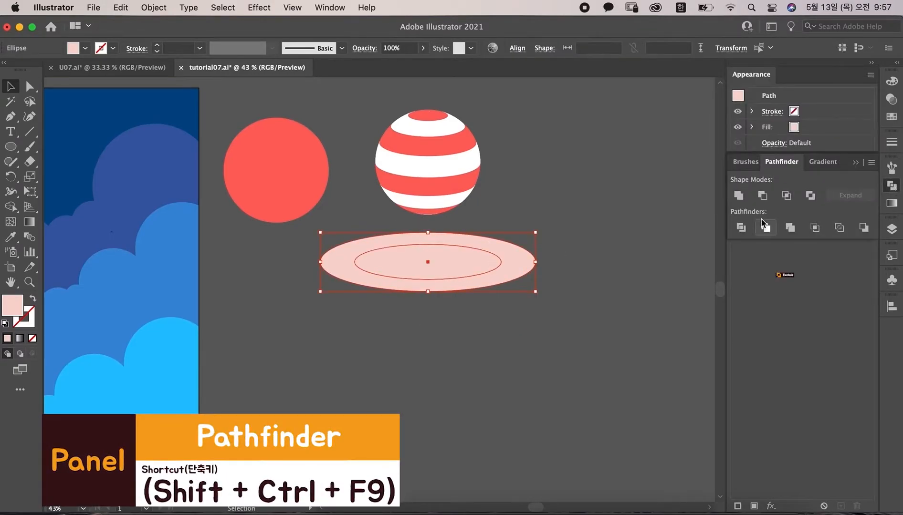
left_click(811, 196)
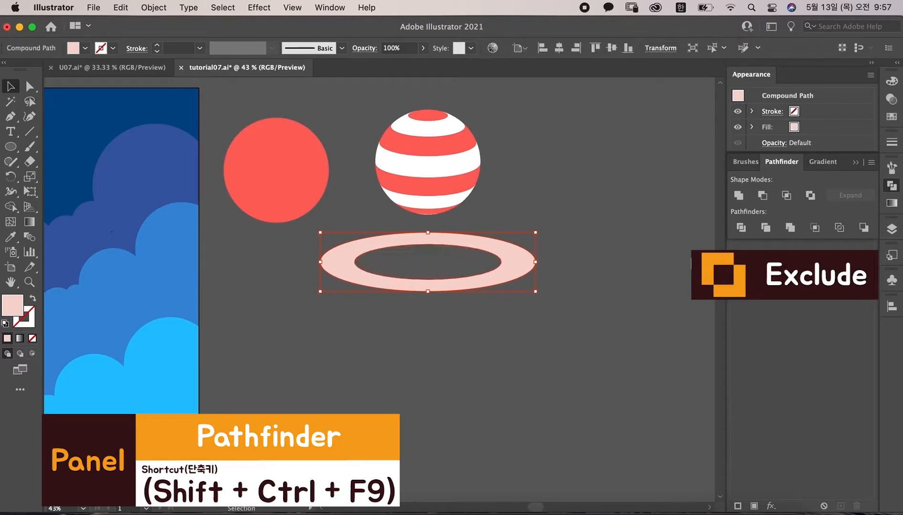
left_click(652, 234)
Step: Move the ring up over the striped ball and bring it to the front
left_click_drag(515, 280, 515, 177)
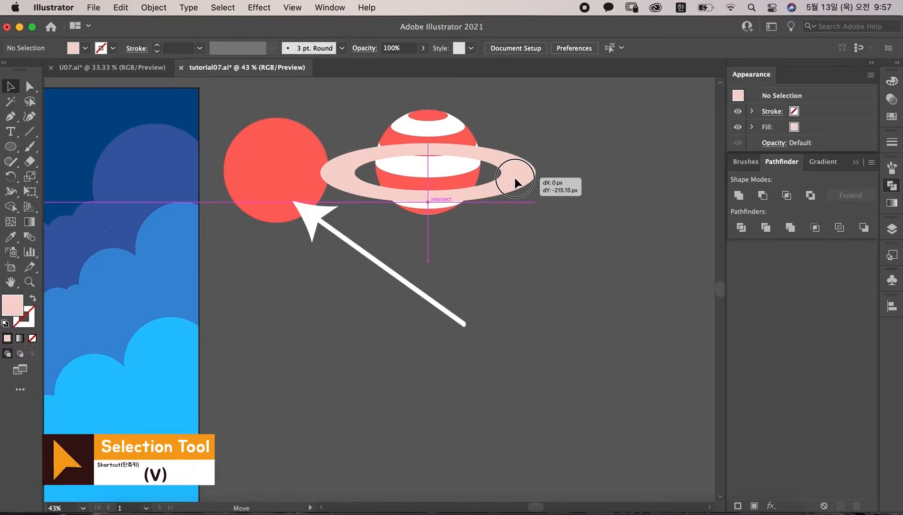
left_click(154, 7)
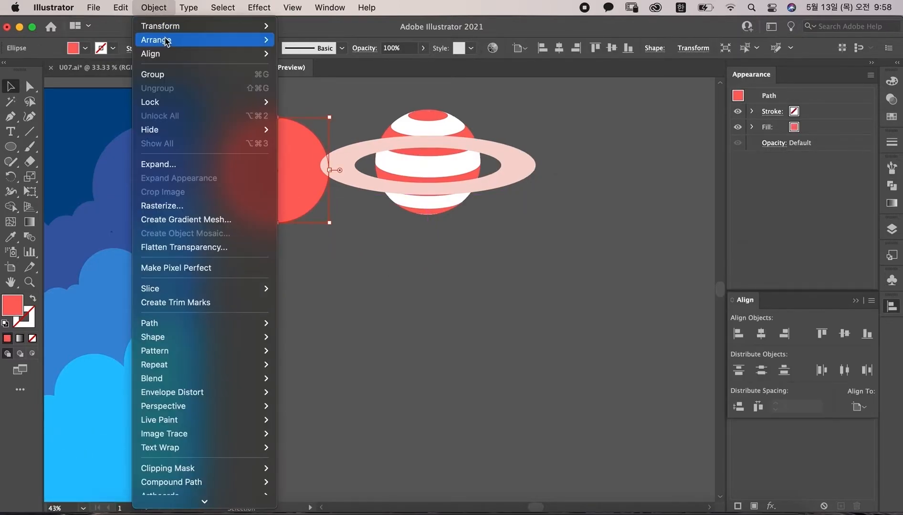
mouse_move(156, 39)
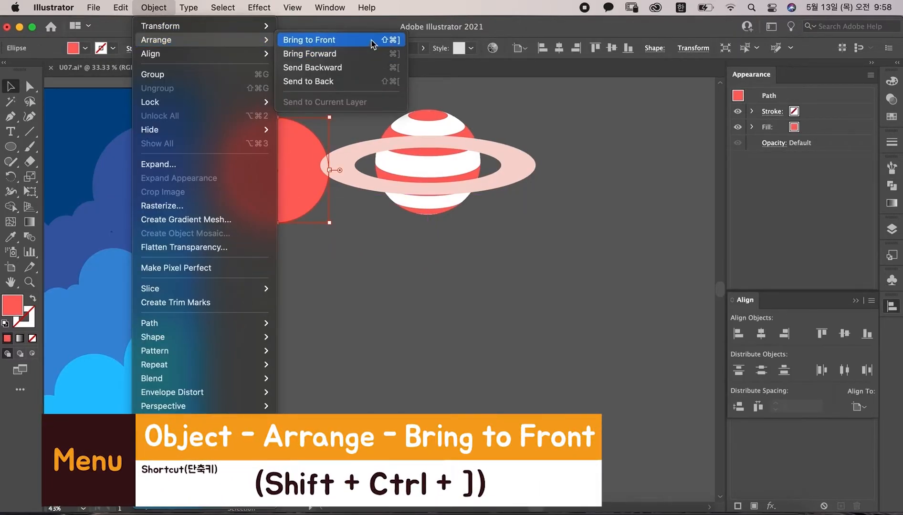
left_click(372, 41)
left_click(311, 311)
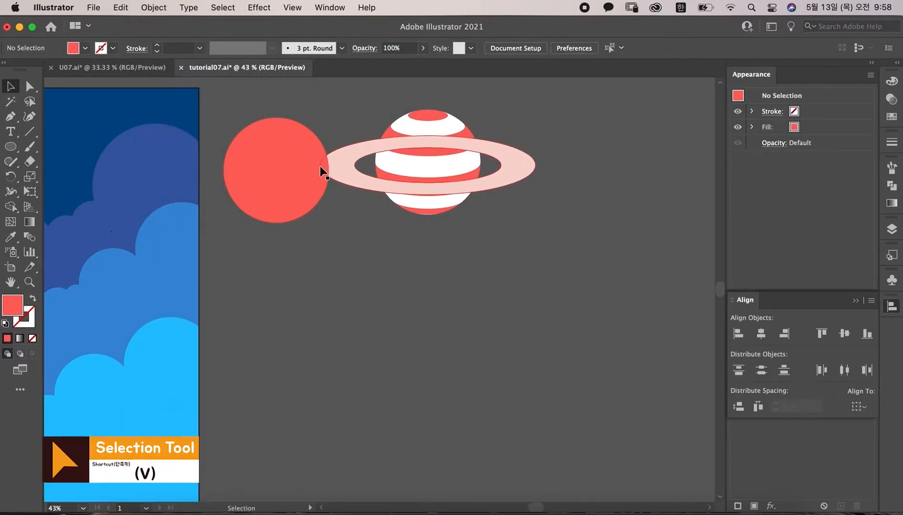
Step: Align the plain red circle exactly over the striped ball, using the ball as key object
left_click(323, 172)
left_click(459, 137, "shift")
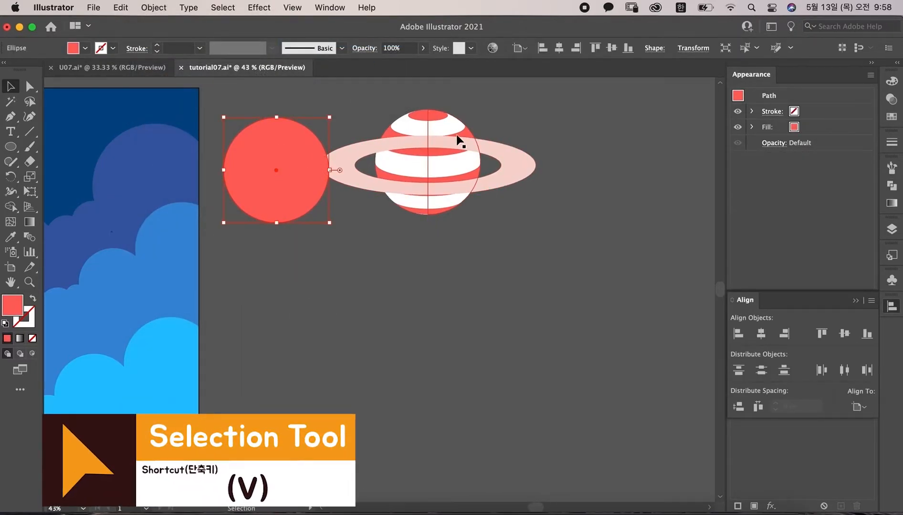
left_click(422, 126, "alt")
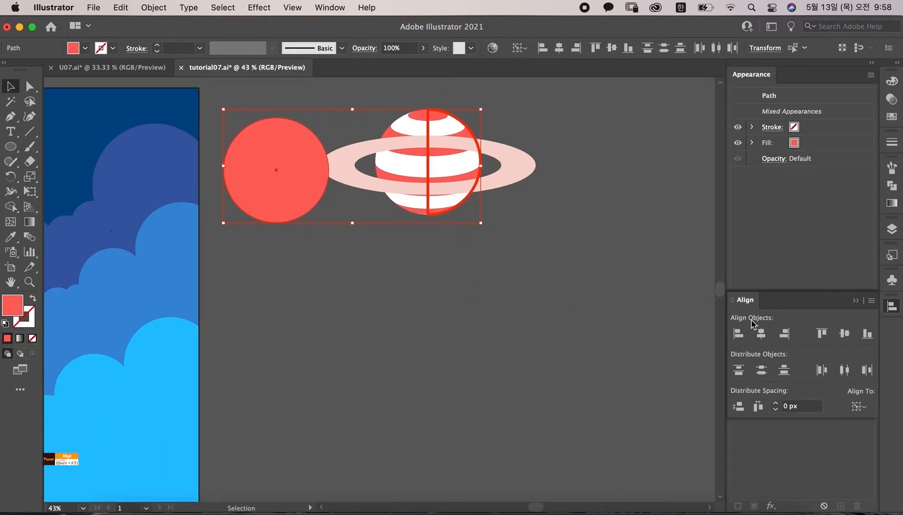
left_click(784, 333)
left_click(822, 333)
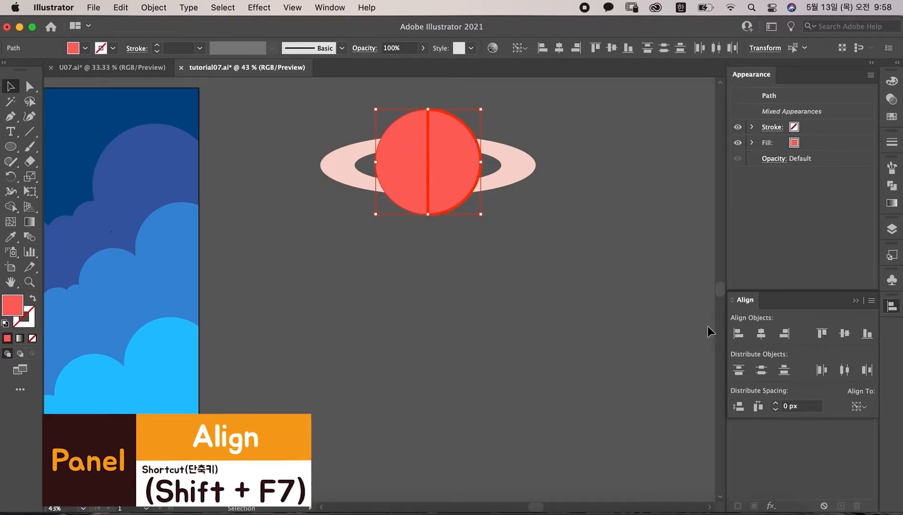
left_click(550, 296)
Step: Select the red circle and ring, then delete the circle's regions above the ring with Shape Builder
left_click(401, 140)
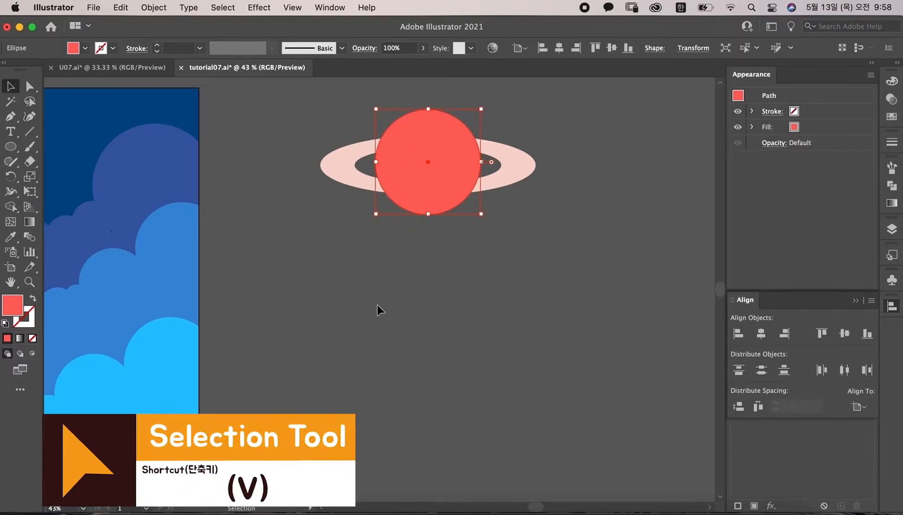
left_click(514, 159, "shift")
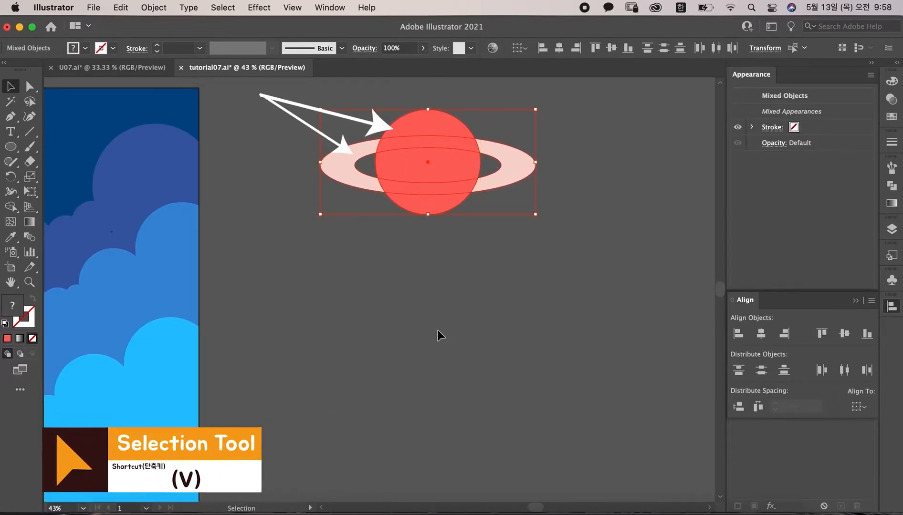
left_click(10, 208)
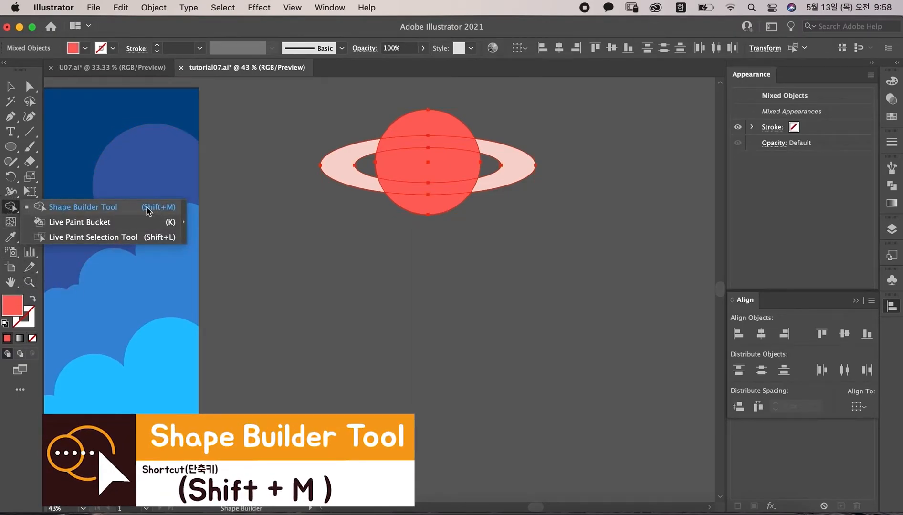
left_click(148, 211)
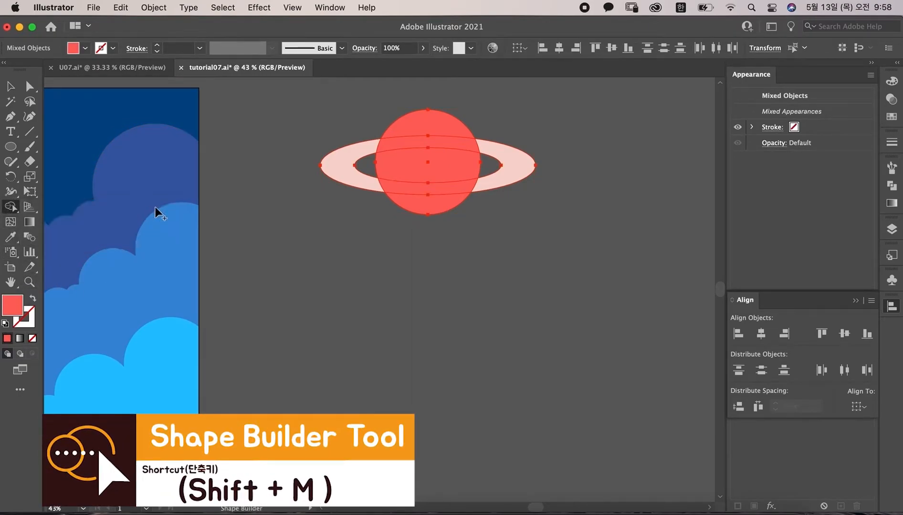
left_click(432, 119, "alt")
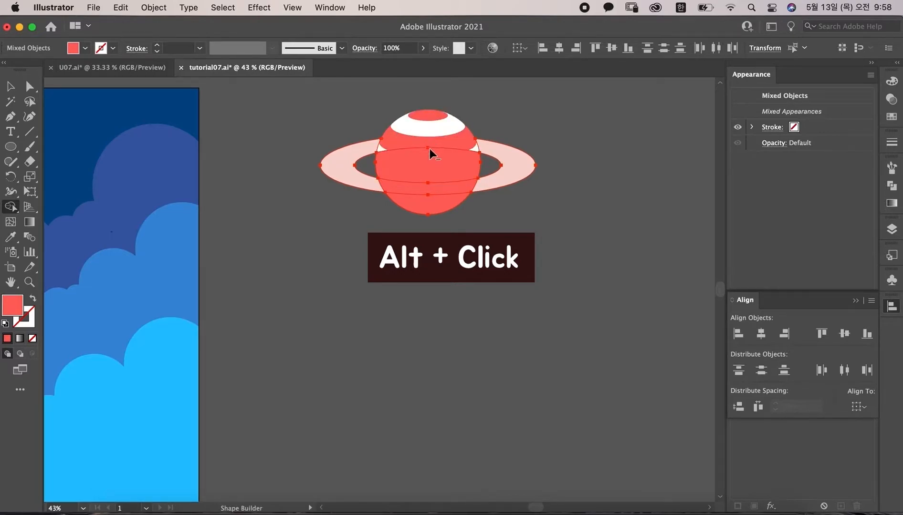
left_click(424, 162, "alt")
key("v")
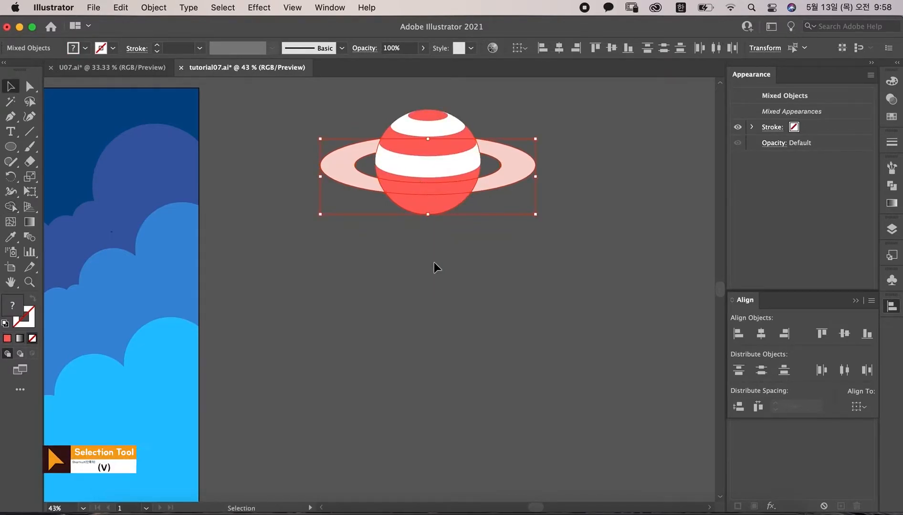
Step: Select and delete the remaining lower piece of the red circle overlay
left_click(428, 236)
left_click(433, 210)
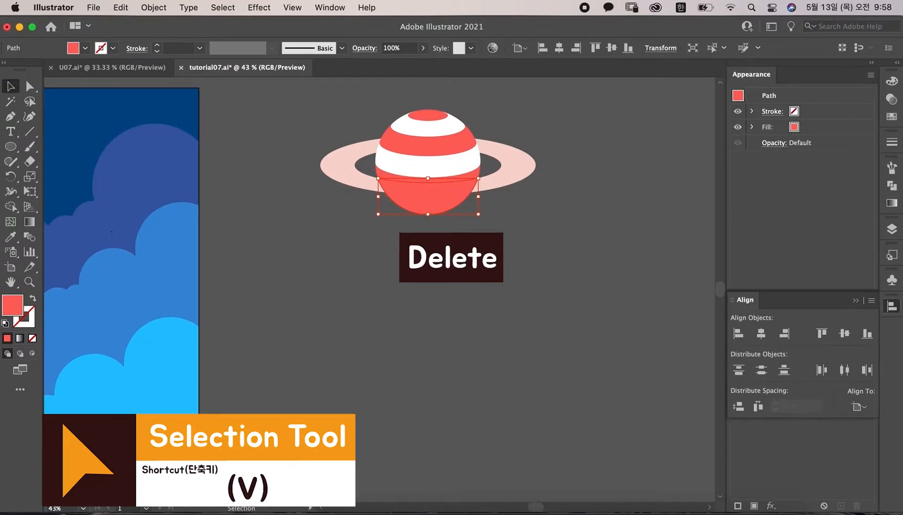
key("Delete")
Step: Move the ringed planet onto the upper part of the cloud background
left_click_drag(351, 271, 555, 278)
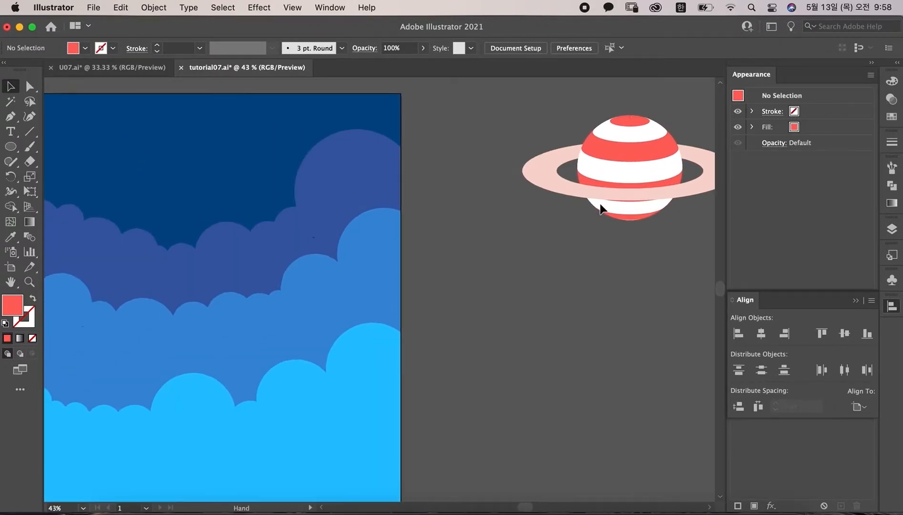
left_click_drag(601, 177, 247, 196)
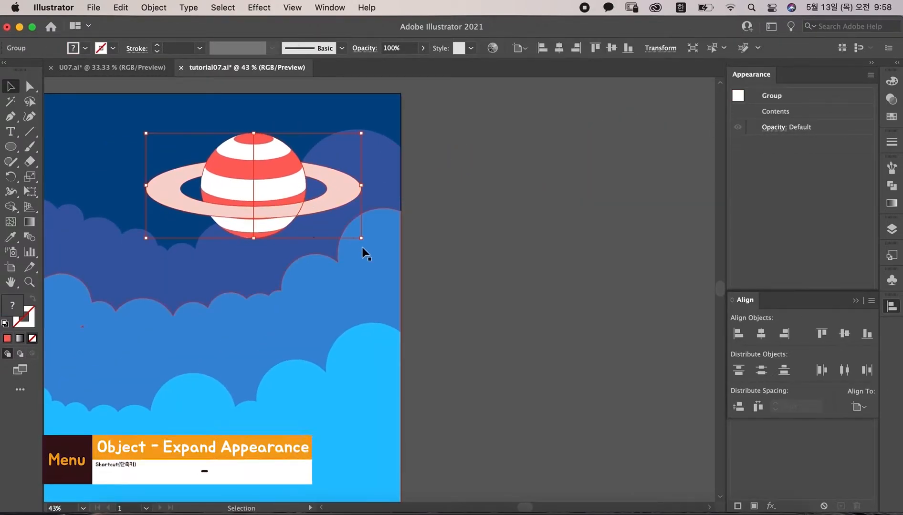
Step: Expand the ringed planet's appearance and rotate it into a tilted angle
left_click(154, 7)
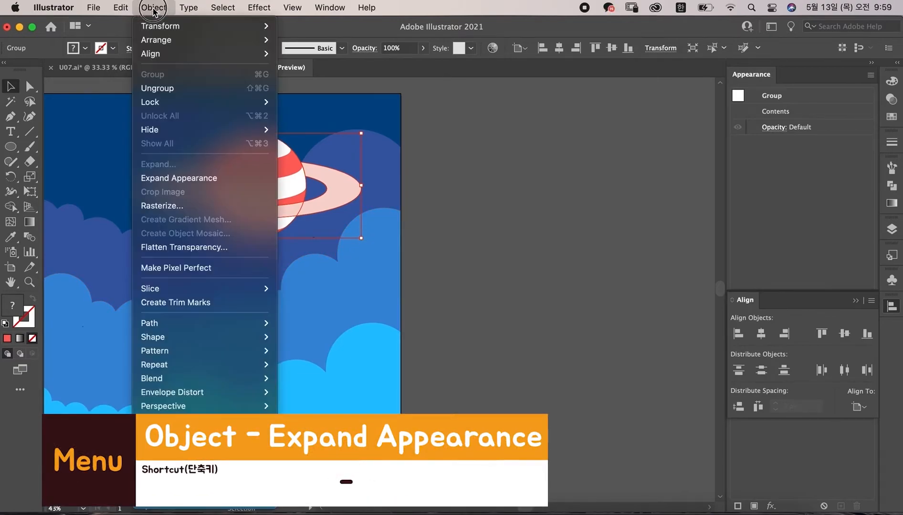
left_click(184, 179)
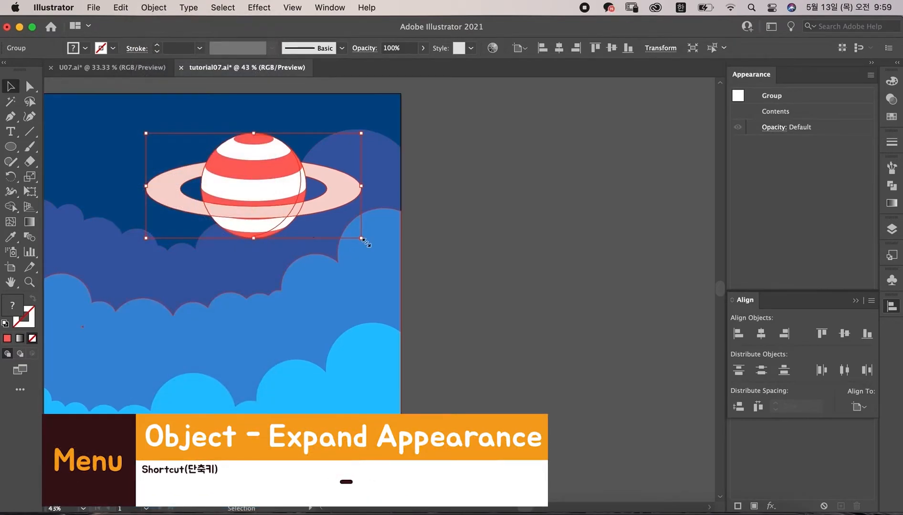
left_click_drag(363, 239, 379, 208)
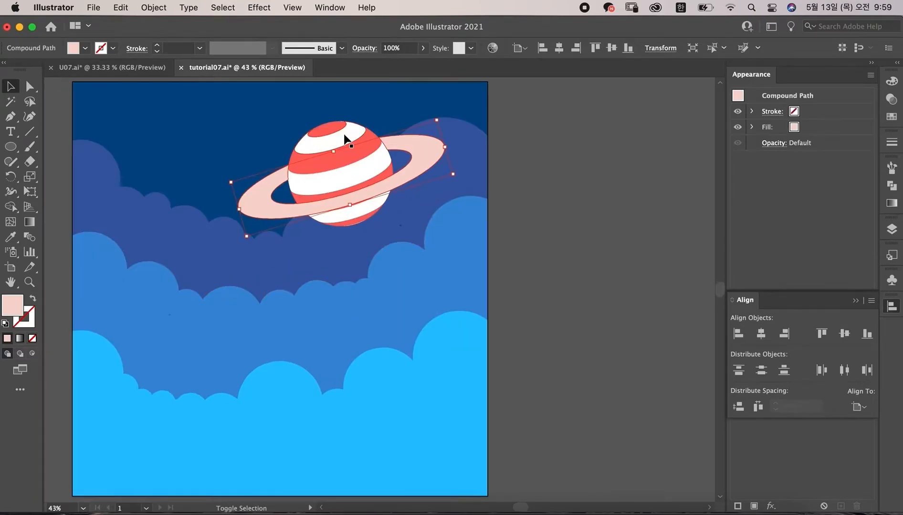
Step: Move the tilted planet slightly up and to the right, then deselect it
left_click(356, 163, "shift")
left_click_drag(356, 163, 369, 155)
left_click(600, 133)
Step: Select the striped ball, open Drop Shadow, and set the shadow color to dark blue 092496
left_click(367, 131)
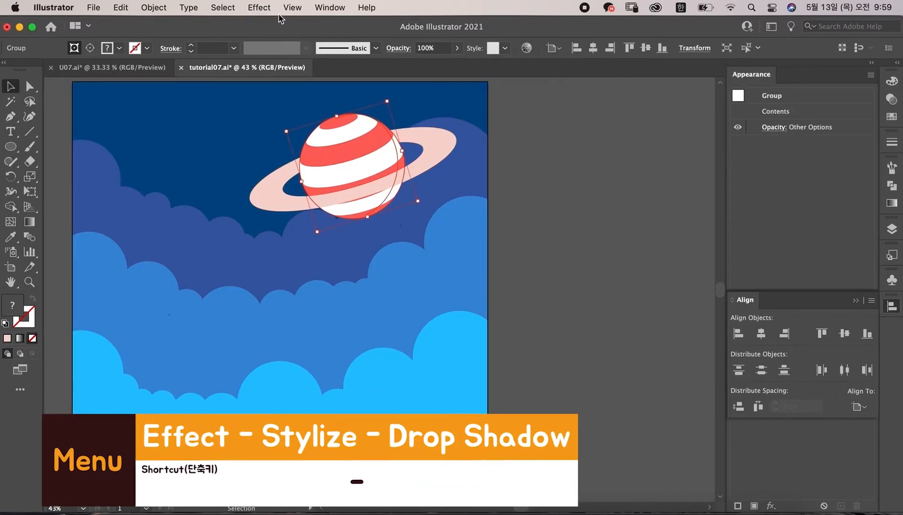
left_click(259, 7)
mouse_move(299, 194)
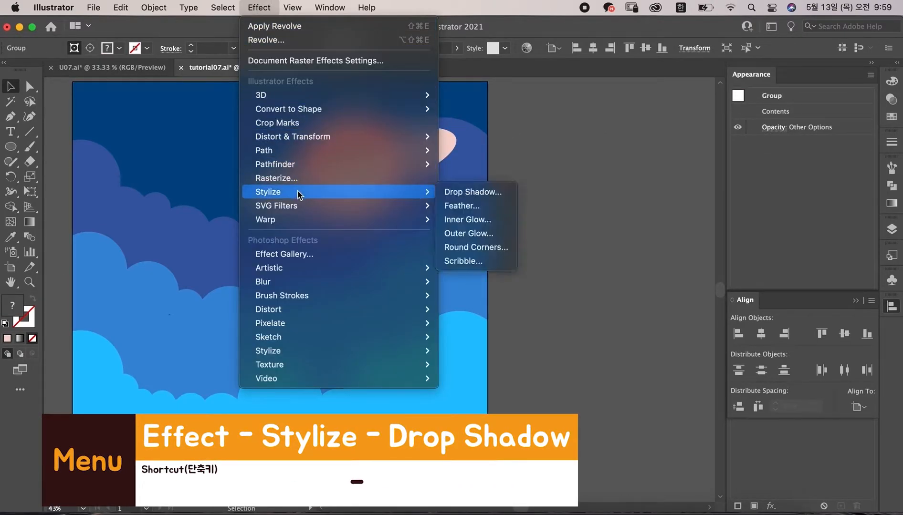
left_click(495, 194)
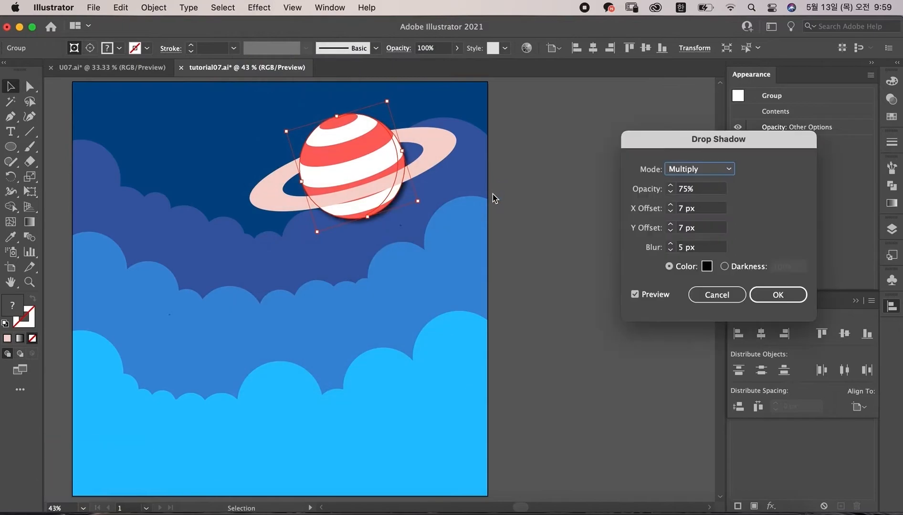
left_click_drag(688, 151, 567, 108)
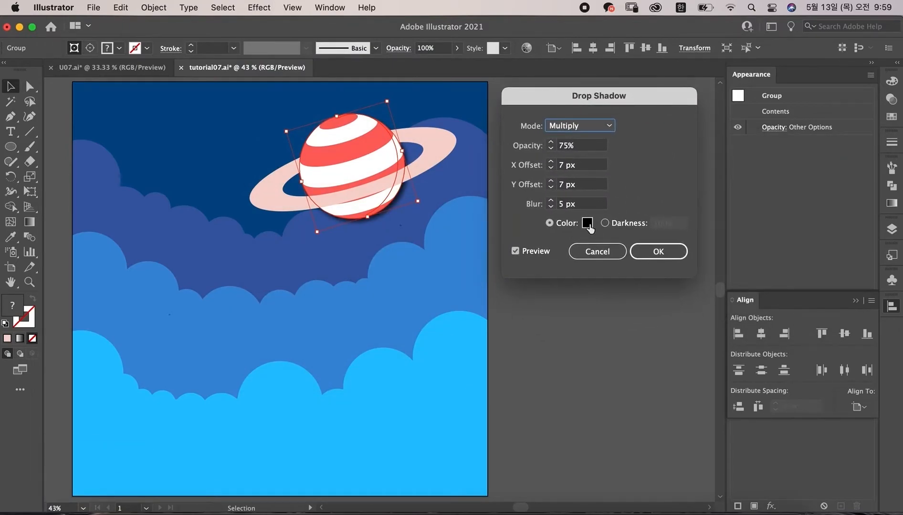
left_click(587, 223)
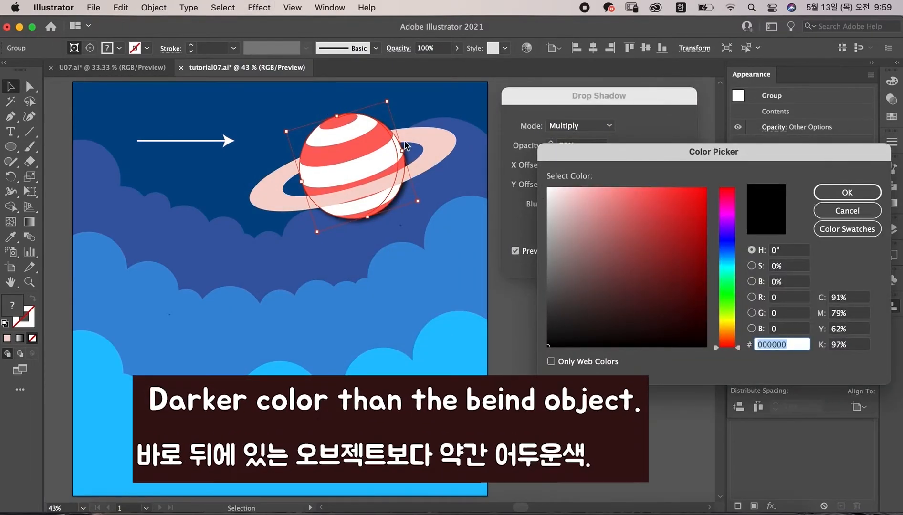
left_click(723, 244)
left_click_drag(692, 253, 738, 246)
left_click(697, 253)
left_click(847, 192)
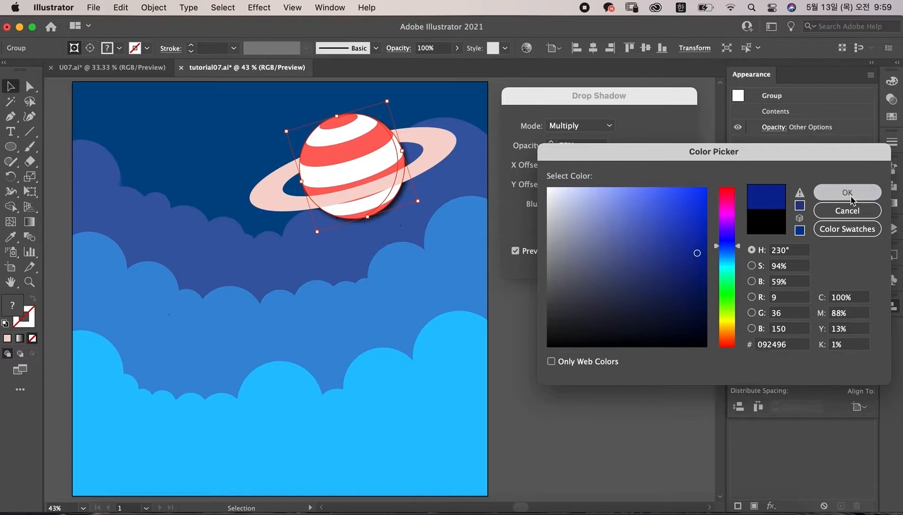
Step: Set the ball's drop shadow X and Y offsets to 10 px and blur to 7 px, then apply it
left_click(578, 167)
type("10")
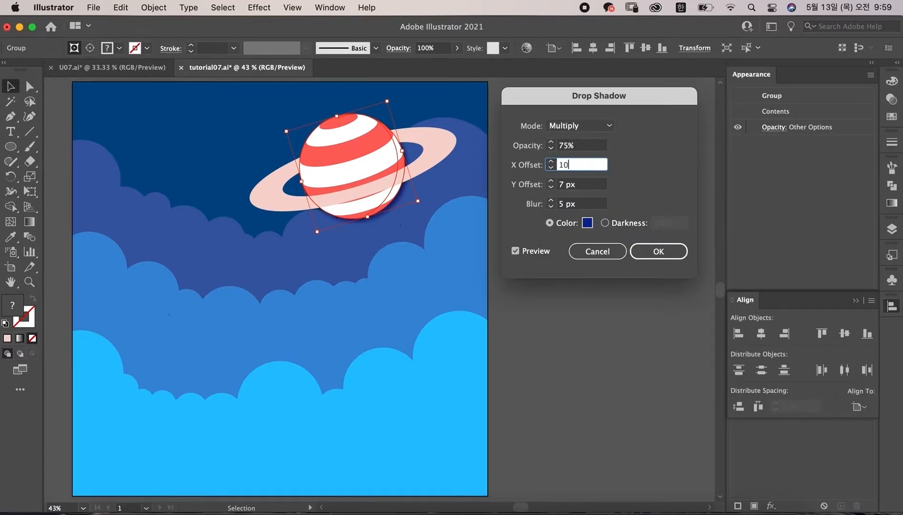
key("Tab")
type("10")
key("Tab")
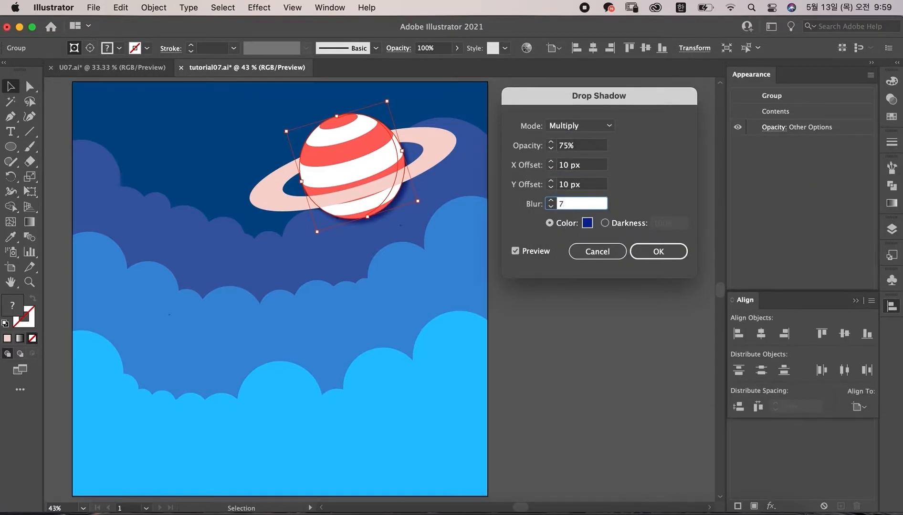
key("Return")
left_click(610, 214)
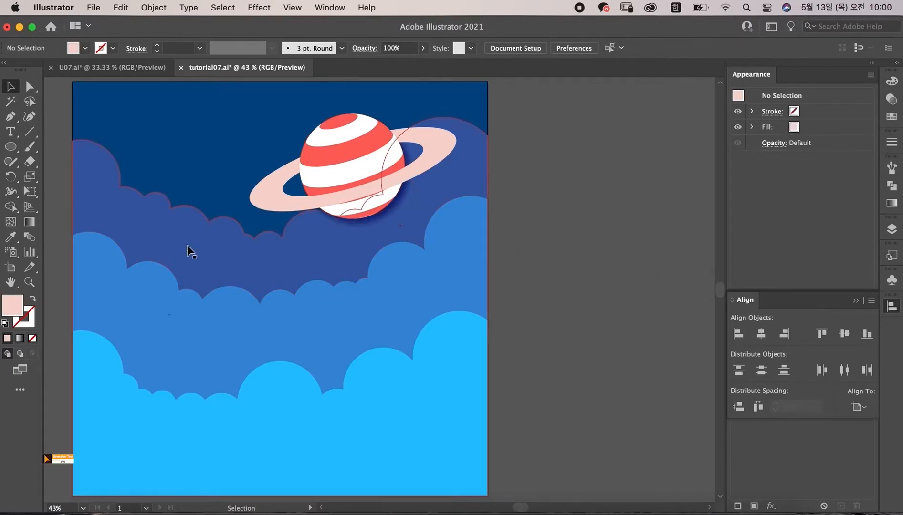
Step: Select the ring, open Drop Shadow, and pick a dark blue shadow color
left_click(186, 240)
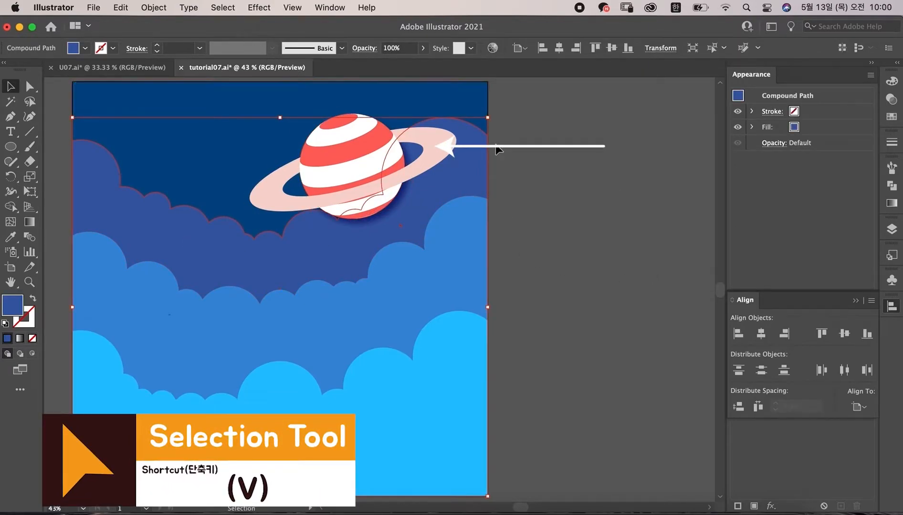
left_click(438, 142)
left_click(439, 142)
left_click(259, 7)
mouse_move(412, 192)
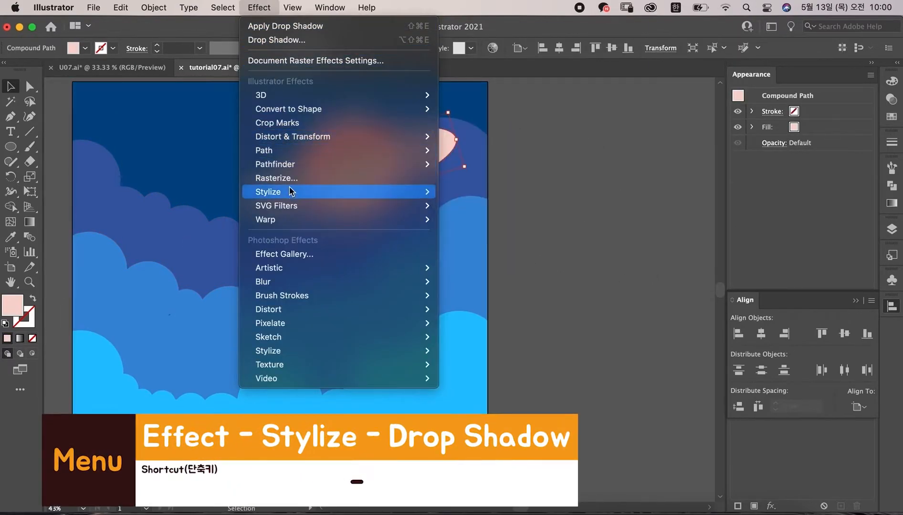
left_click(496, 191)
left_click(586, 226)
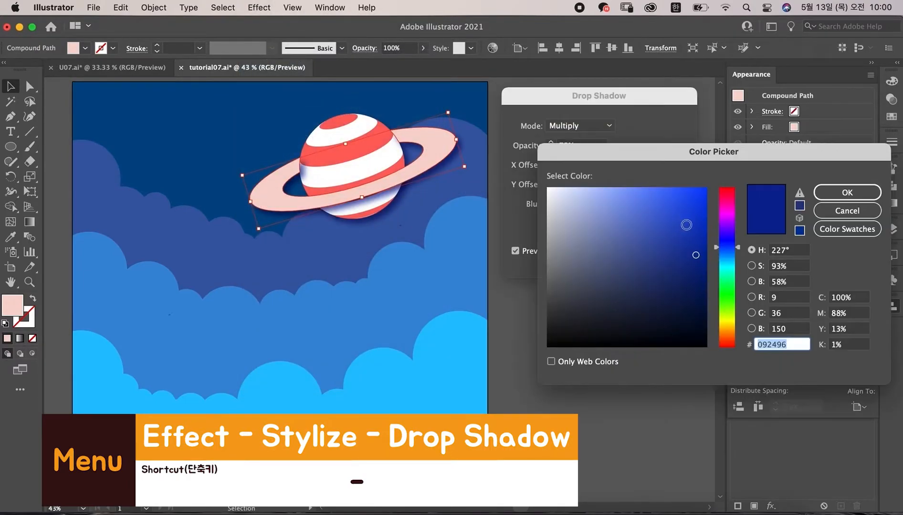
left_click(729, 255)
left_click(848, 192)
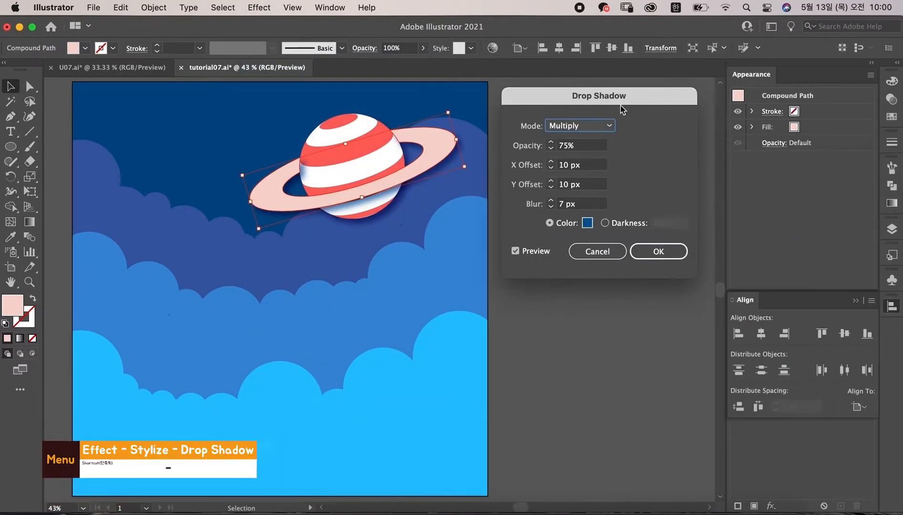
Step: Set the ring's drop shadow X and Y offsets to 0 px and apply it
left_click(596, 170)
type("0")
key("Tab")
type("0")
key("Tab")
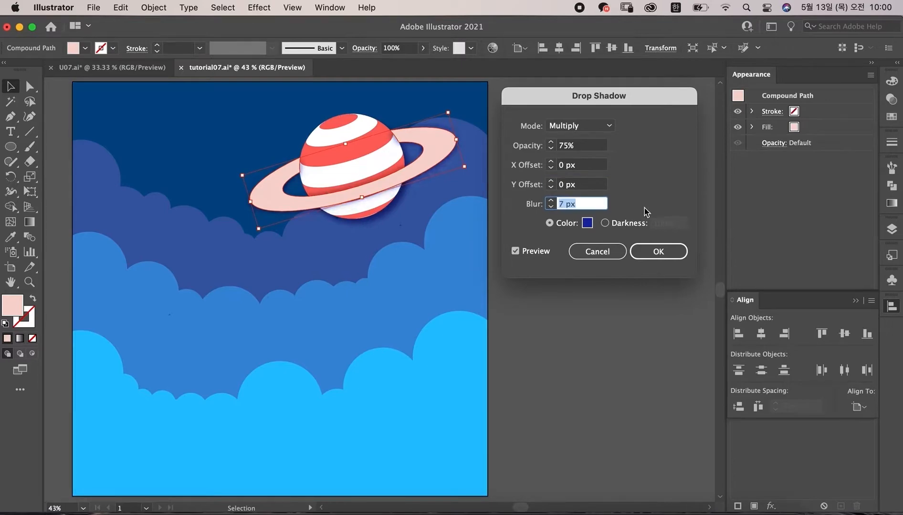
left_click(667, 253)
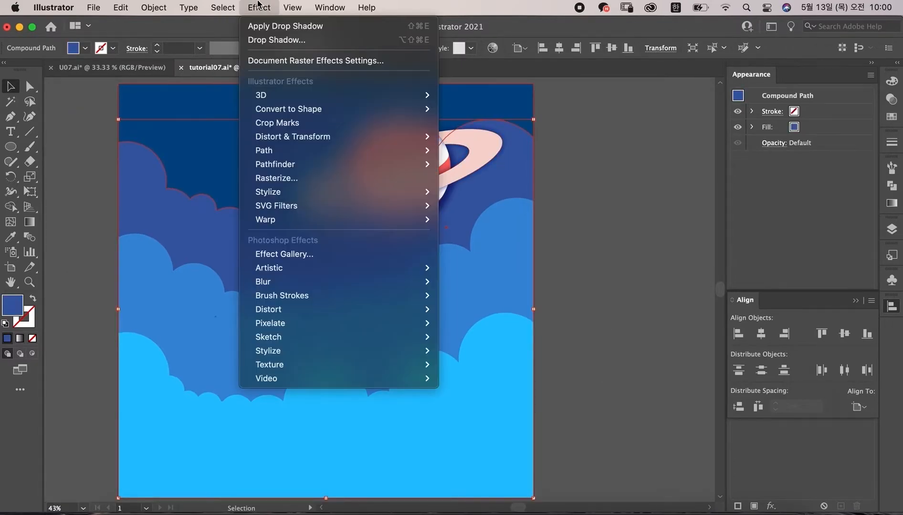
Step: Add a dark blue drop shadow to the back cloud layer with X offset 10 px, Y 0 px, blur 7 px
mouse_move(272, 192)
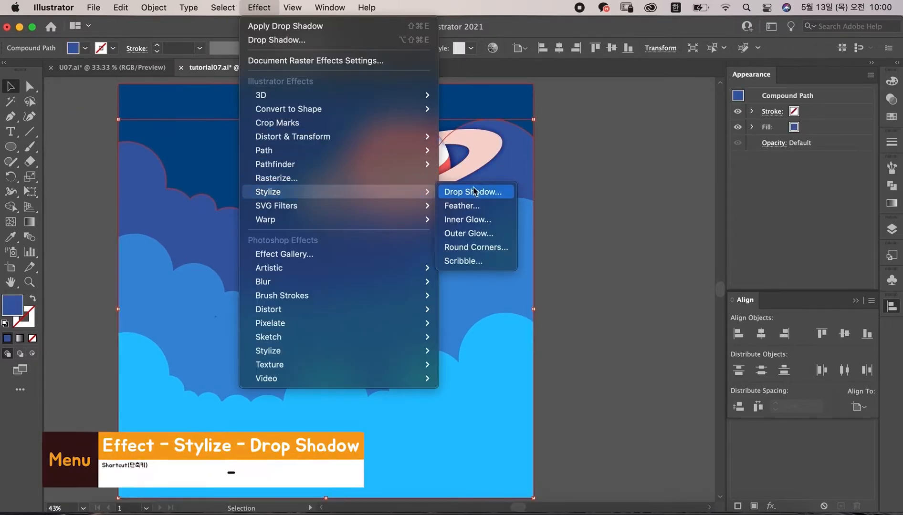
left_click(483, 191)
left_click(579, 164)
type("10")
key("Tab")
type("10")
key("Tab")
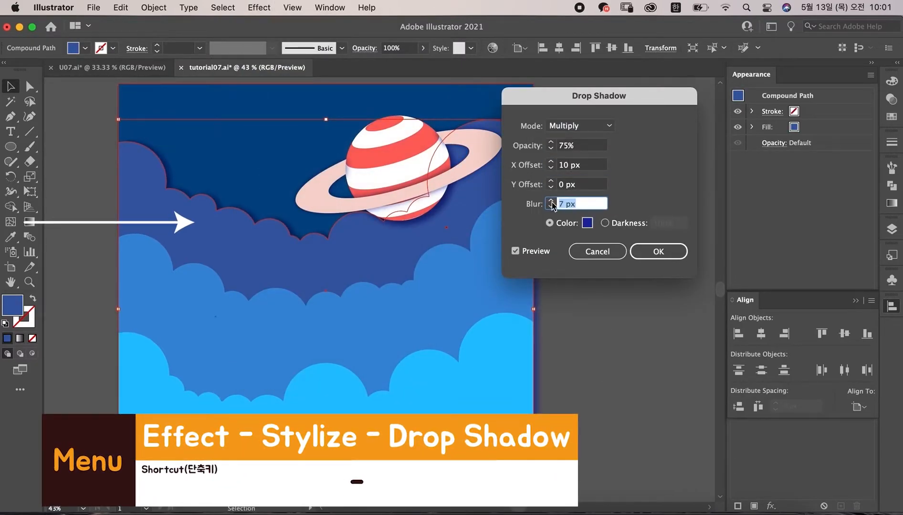
left_click(588, 223)
left_click_drag(695, 254, 705, 262)
left_click(847, 192)
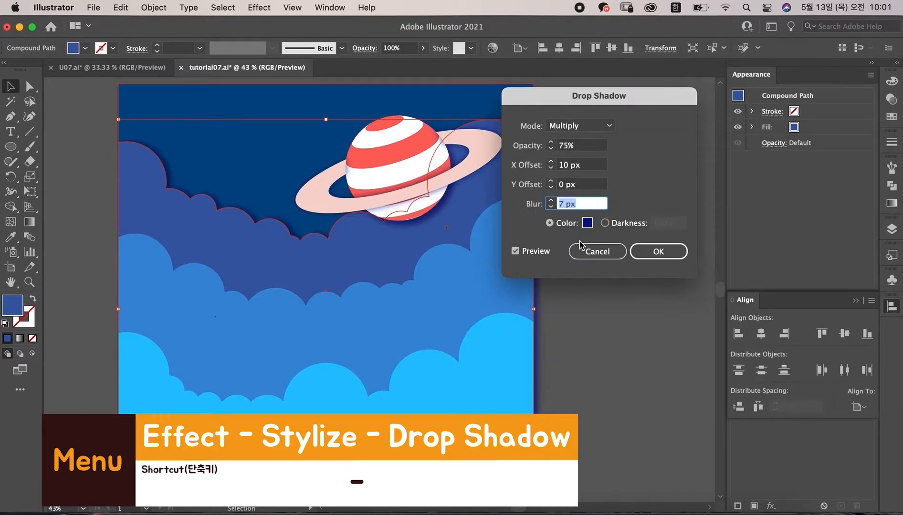
left_click(655, 251)
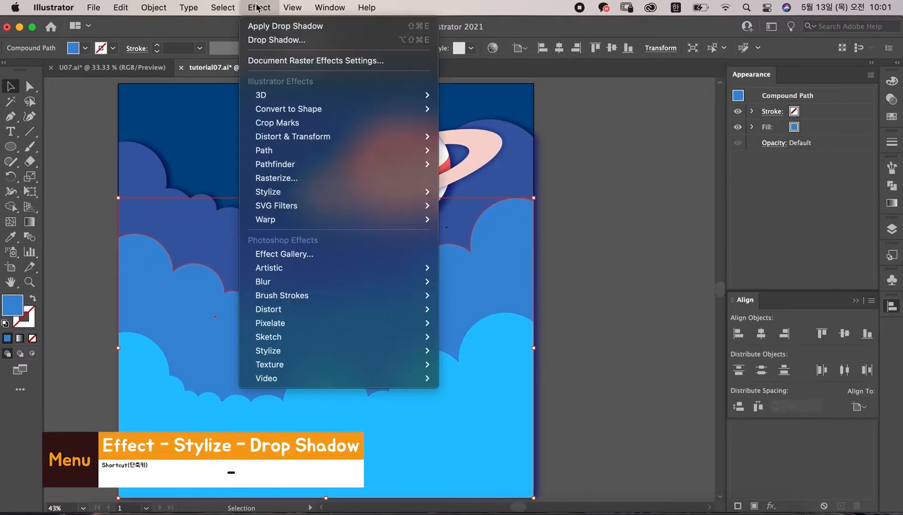
Step: Add a dark blue drop shadow to the middle cloud layer with X offset 15 px, Y 3 px, blur 5 px
mouse_move(267, 194)
left_click(483, 194)
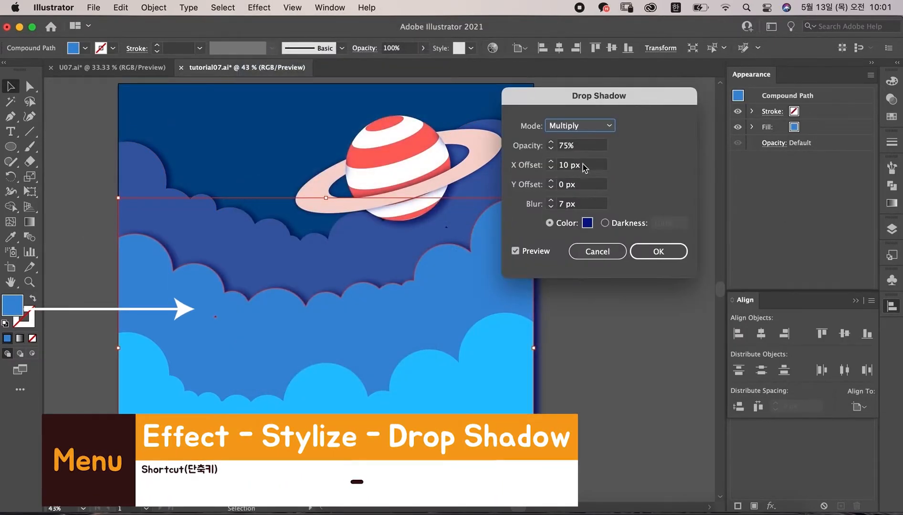
type("15")
key("Tab")
type("10")
key("Tab")
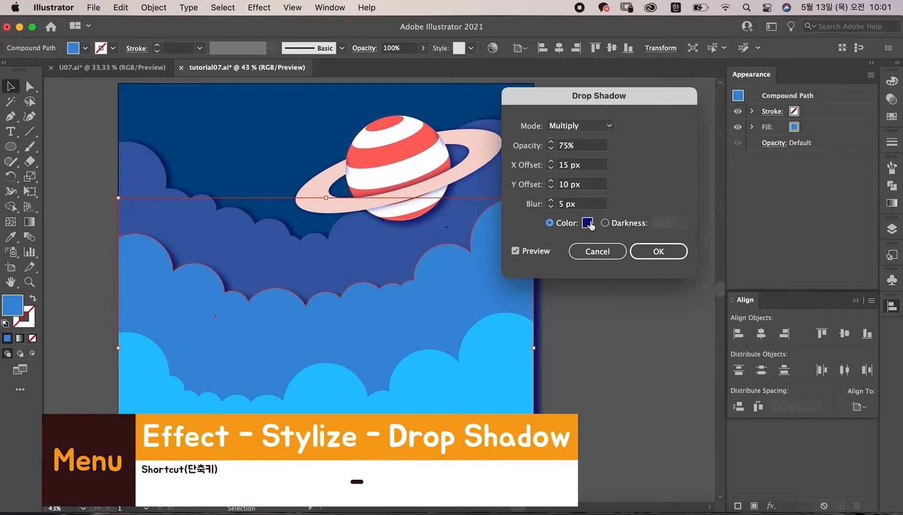
left_click(587, 223)
left_click(702, 250)
left_click(847, 192)
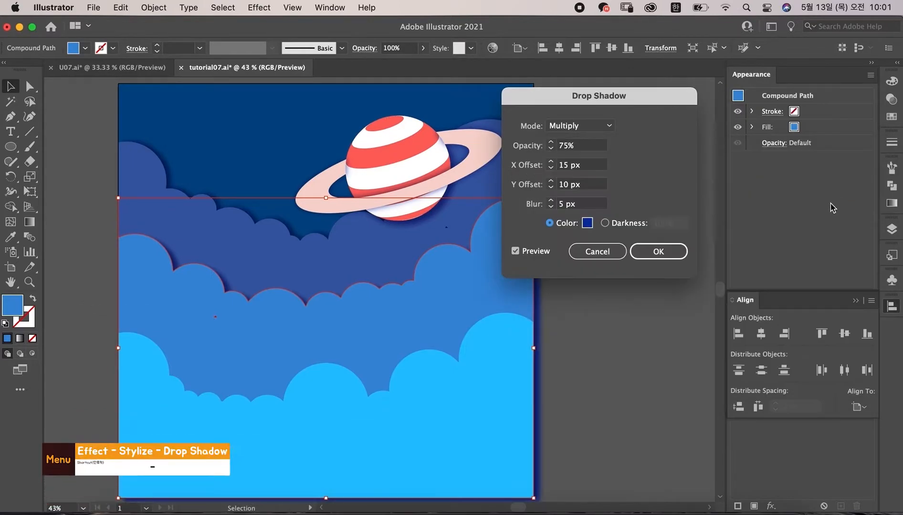
double_click(587, 185)
type("3")
key("Tab")
left_click(655, 251)
Step: Add a blue drop shadow to the front cloud layer with X offset 15 px and Y offset -5 px
left_click(499, 356)
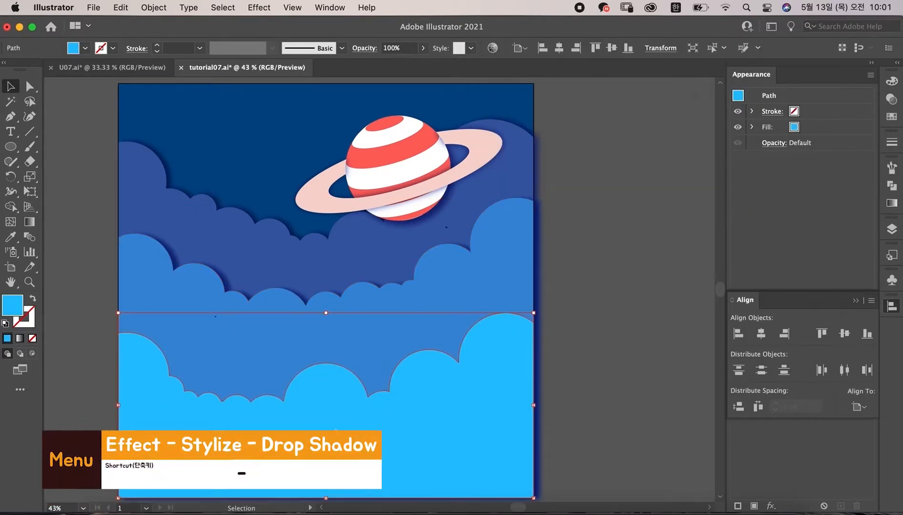
left_click(259, 8)
mouse_move(310, 193)
left_click(467, 194)
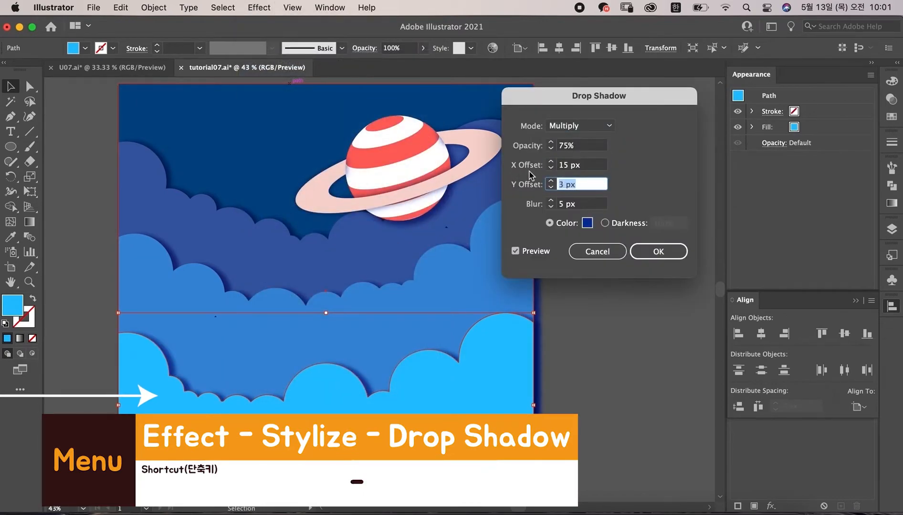
type("-5")
key("Tab")
left_click(587, 223)
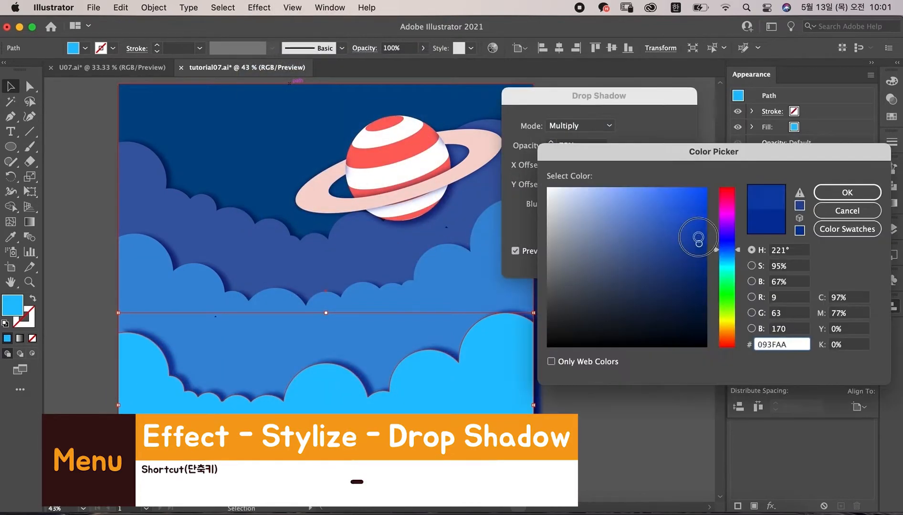
left_click(702, 228)
left_click(833, 192)
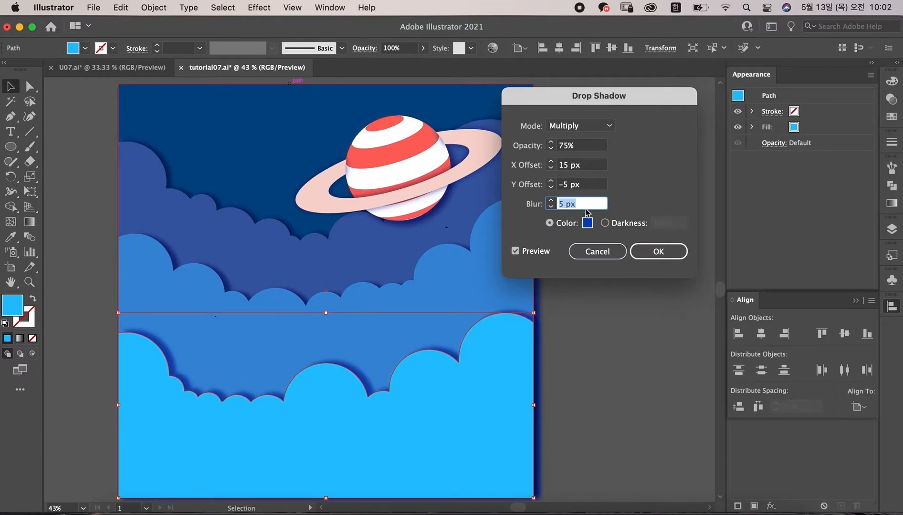
left_click(658, 251)
Step: Draw a yellow circle over the left side of the clouds and adjust its position and size
key("super+shift+a")
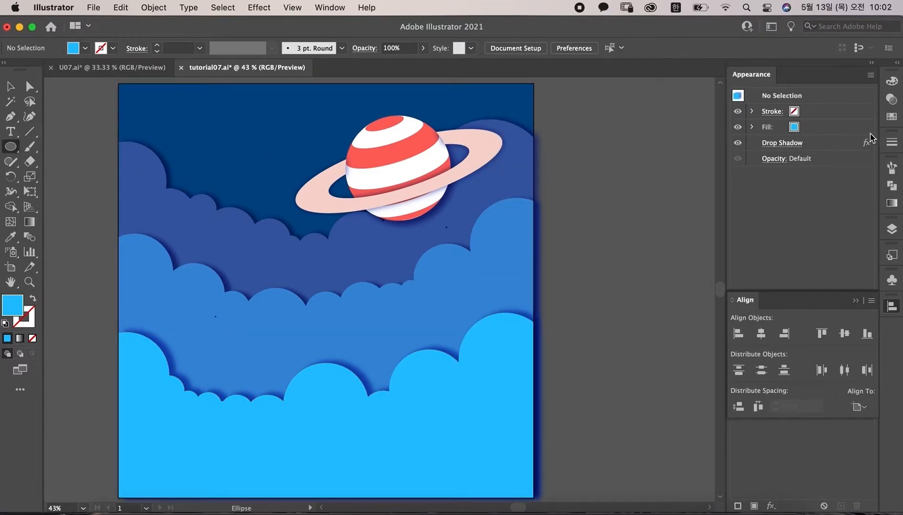
left_click(891, 118)
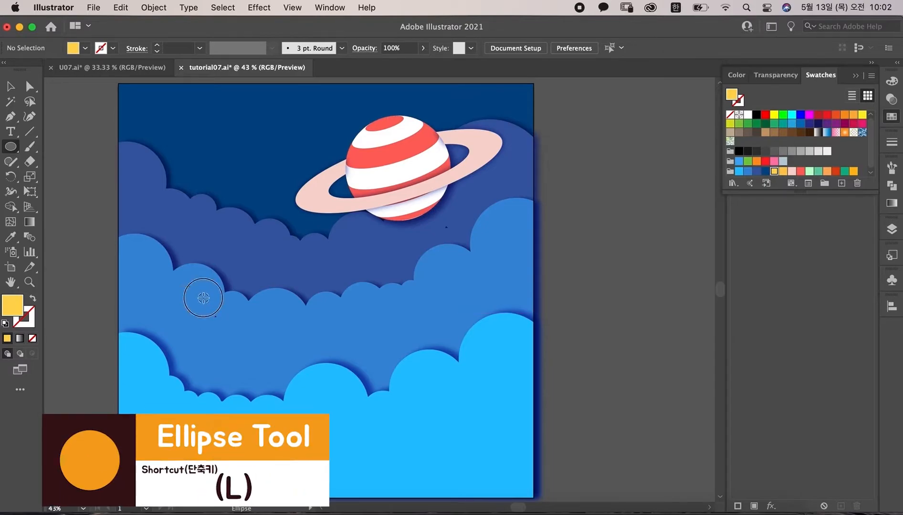
mouse_move(203, 298)
left_mouse_down()
mouse_move(244, 327)
mouse_move(255, 349)
left_mouse_up()
key("v")
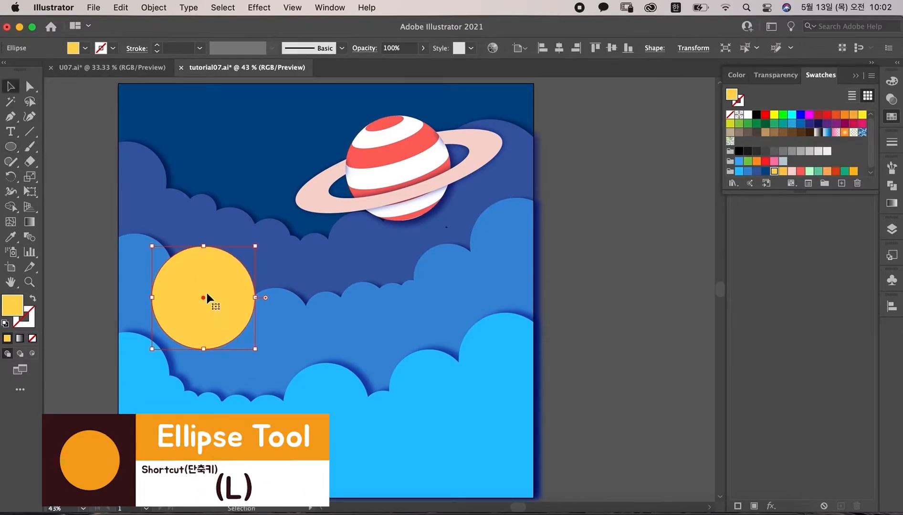
left_click_drag(206, 295, 214, 304)
left_click_drag(261, 358, 254, 357)
Step: Lock the yellow circle and draw a small triangle with the Pen tool on its upper-left edge
left_click(10, 116)
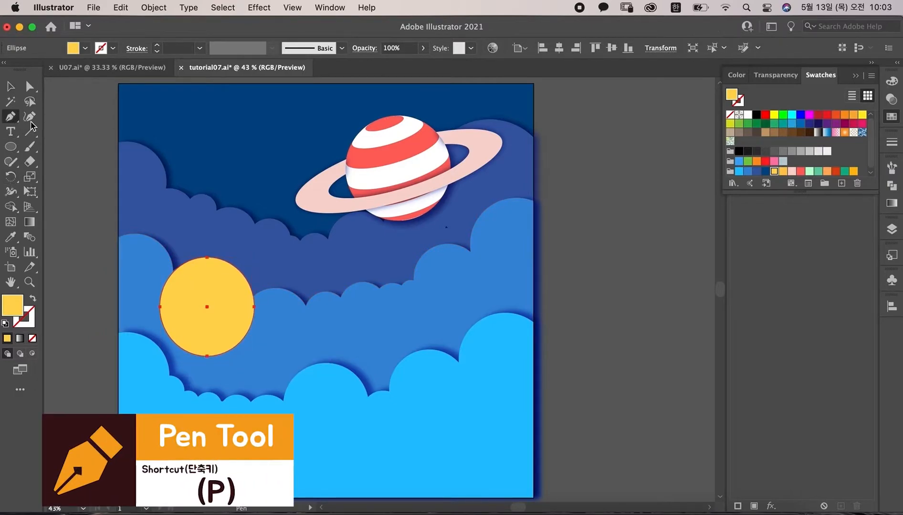
key("super+equal")
key("super+equal")
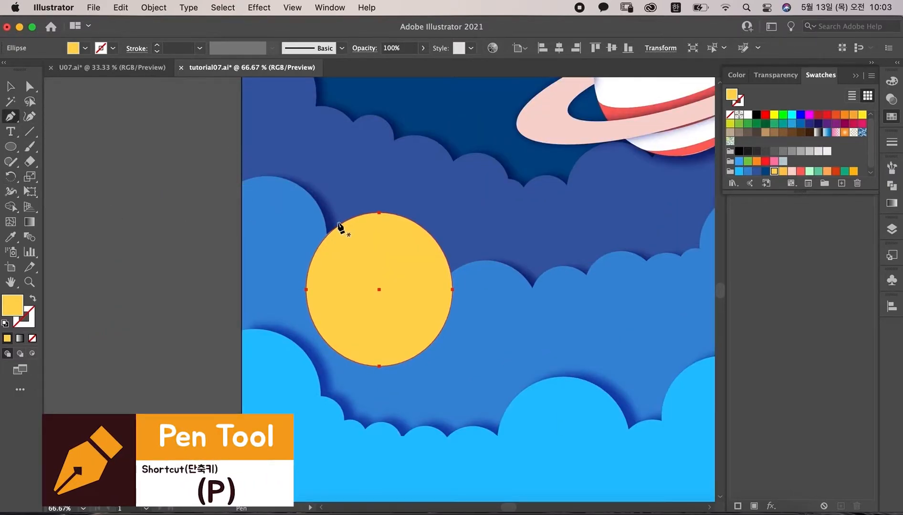
key("super+2")
left_click(339, 229)
left_click(339, 218)
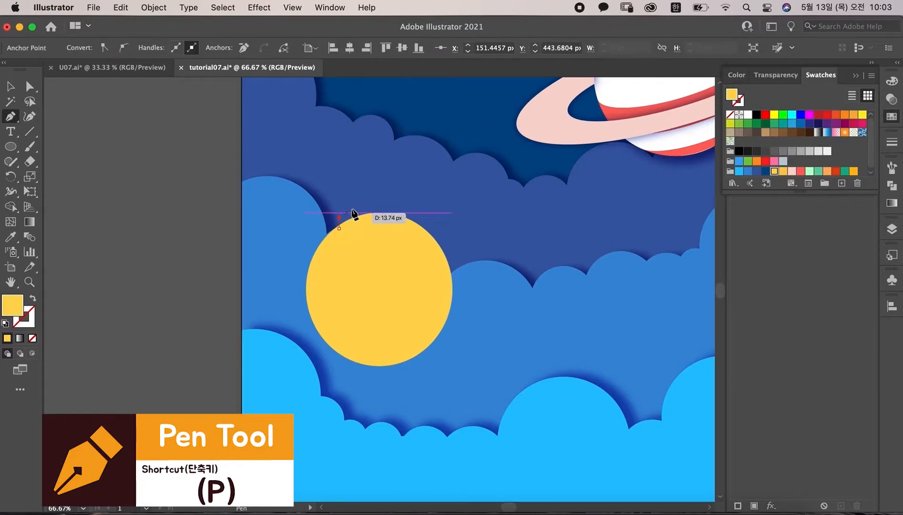
left_click(356, 213)
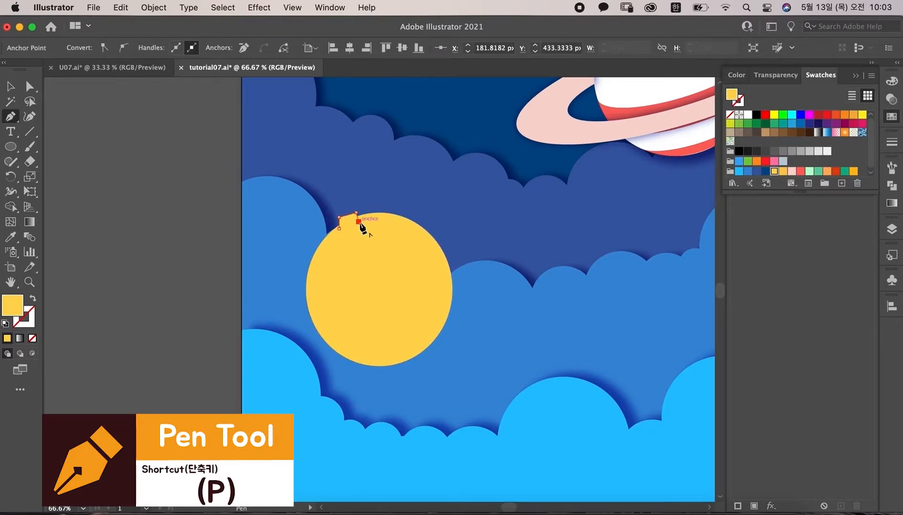
left_click(339, 229)
key("v")
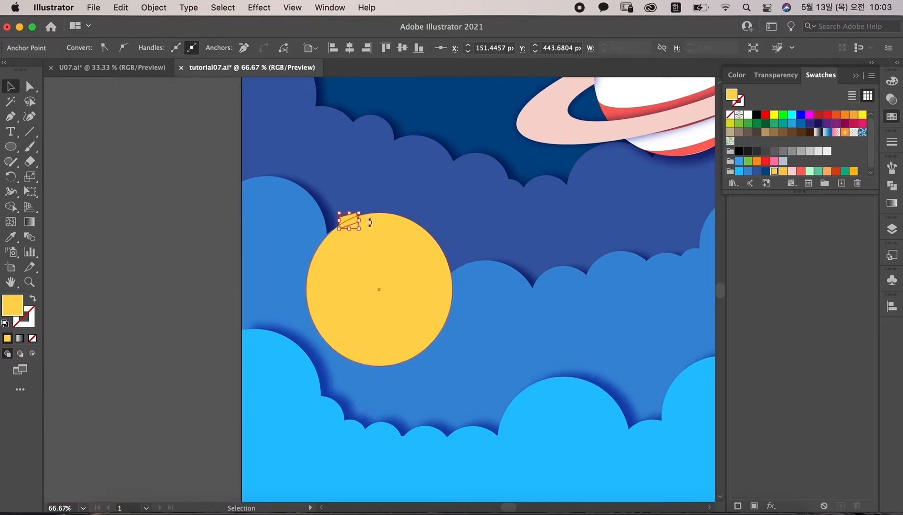
Step: Duplicate the small triangle onto the yellow circle's bottom and right edges
left_click(339, 251)
left_click_drag(346, 220, 370, 365)
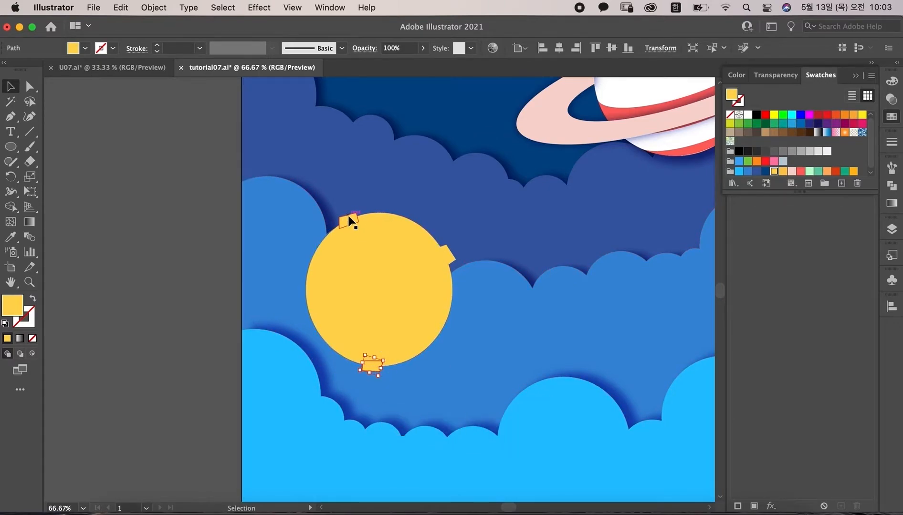
left_click_drag(348, 218, 366, 233)
Step: Select the yellow circle together with the three triangles and unite them into one moon shape
left_click(388, 286, "shift")
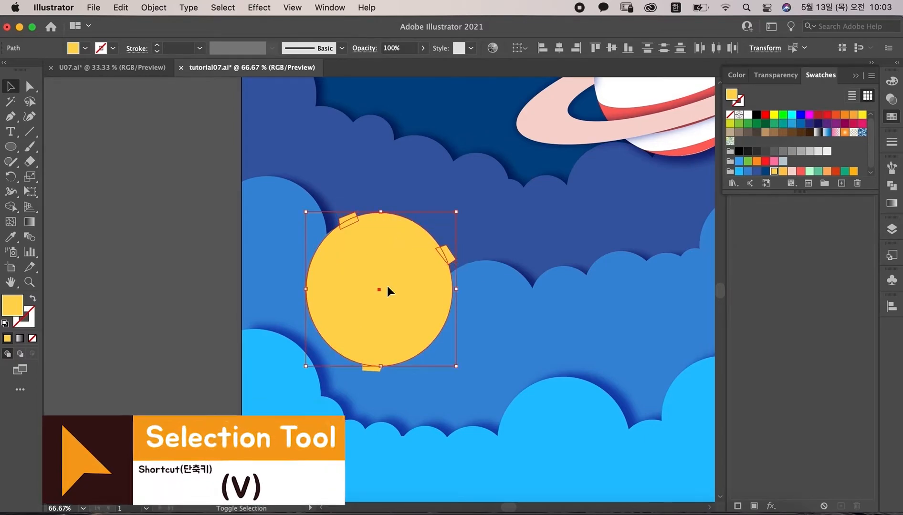
left_click(372, 366, "shift")
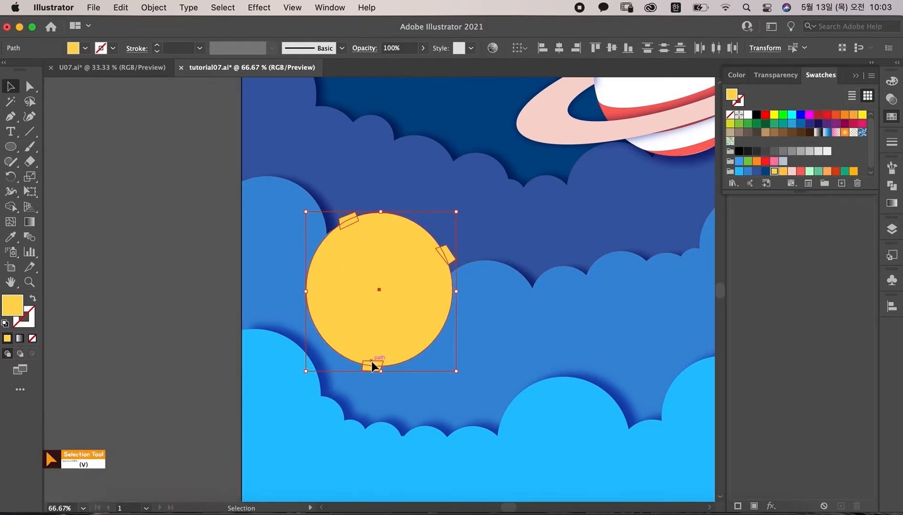
left_click(892, 186)
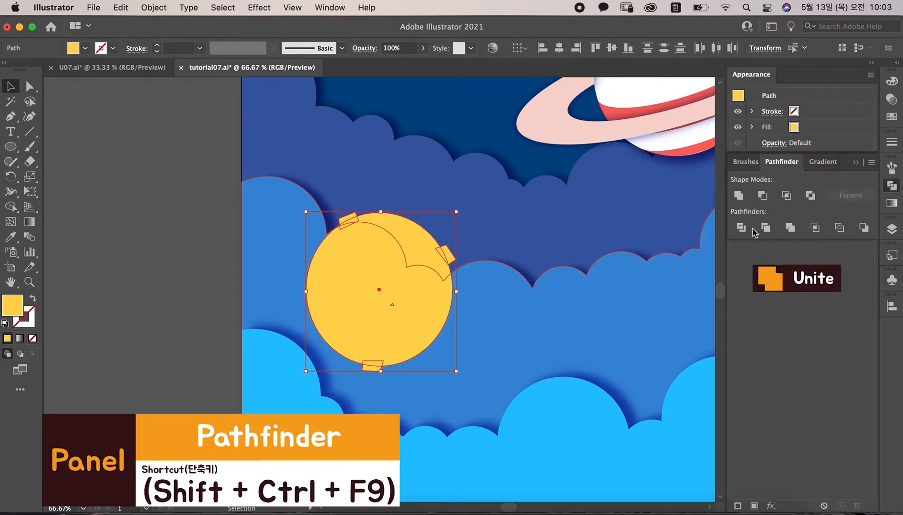
left_click(745, 195)
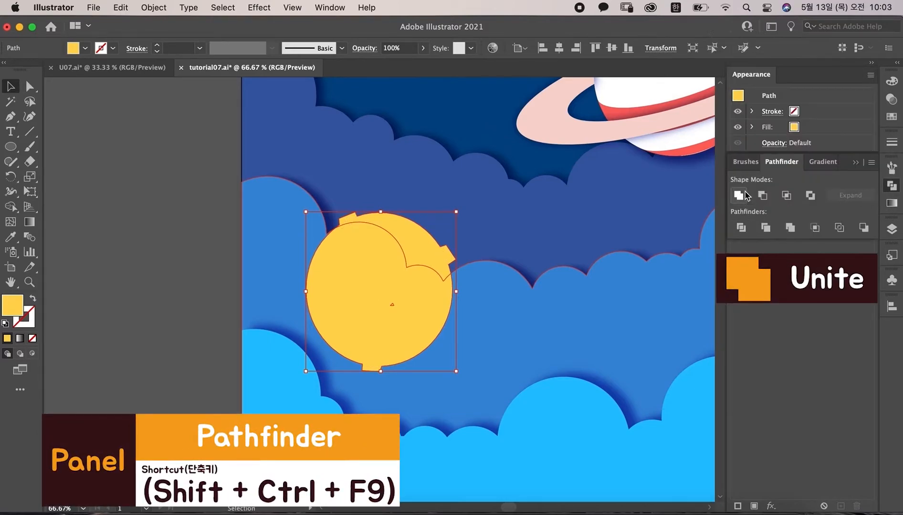
Step: Add a dark blue drop shadow to the moon with X and Y offsets of 15 px and blur 7 px
left_click(259, 7)
mouse_move(316, 193)
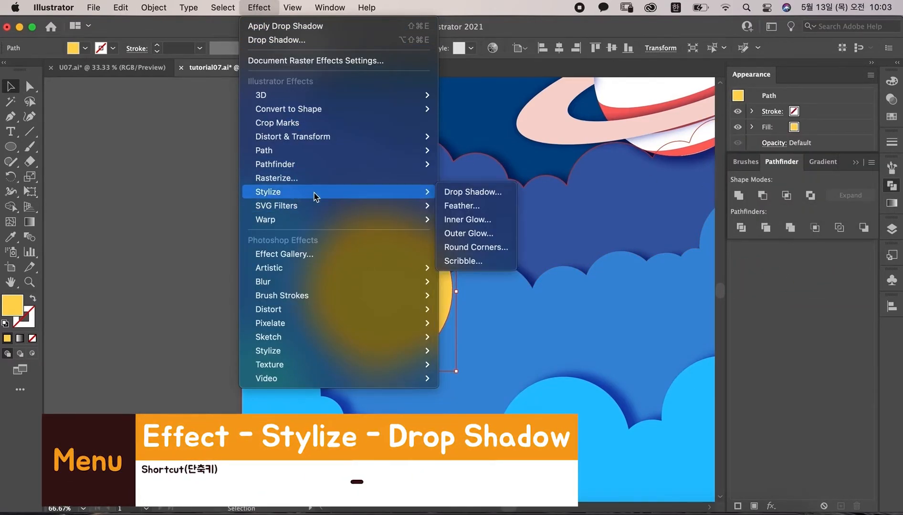
left_click(478, 193)
left_click(578, 191)
type("15")
key("Tab")
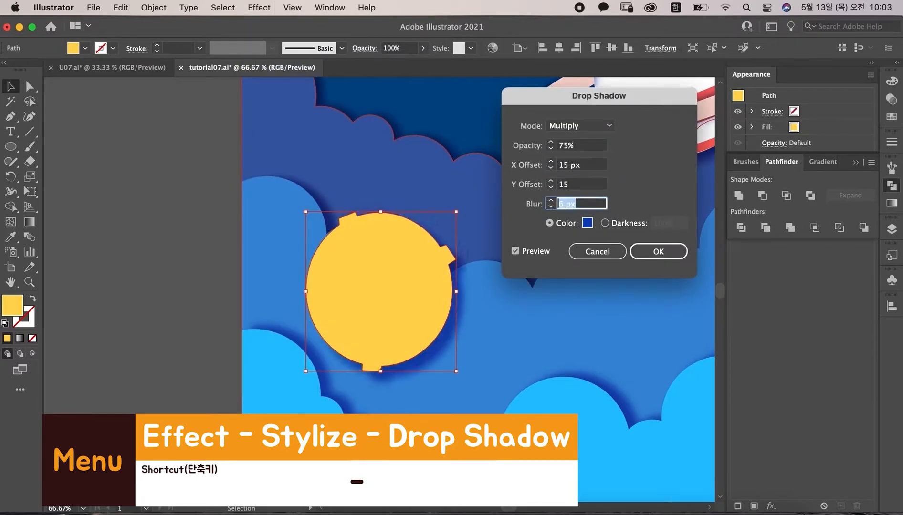
left_click(589, 223)
left_click(737, 258)
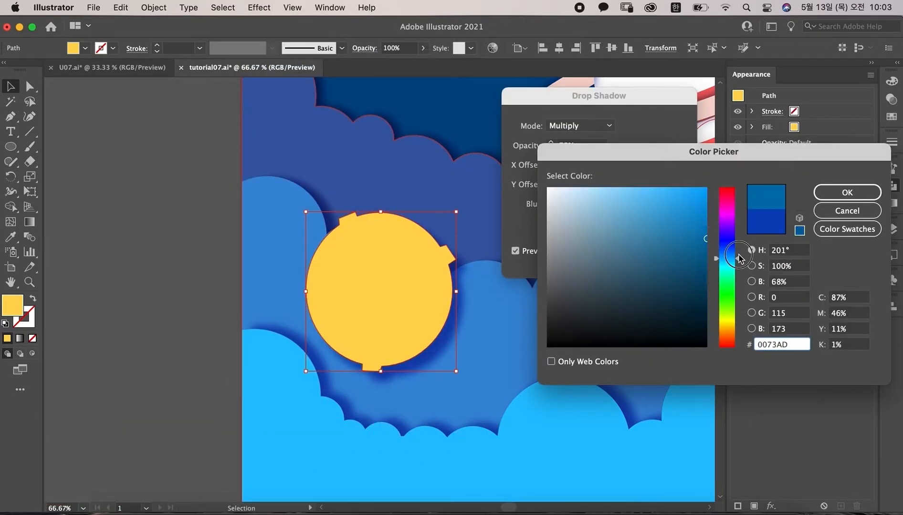
left_click(739, 255)
left_click(839, 197)
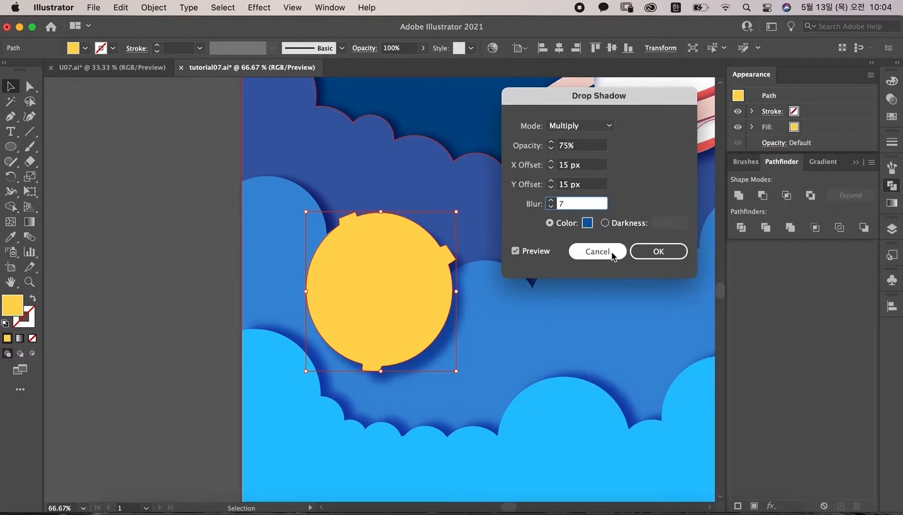
left_click(658, 252)
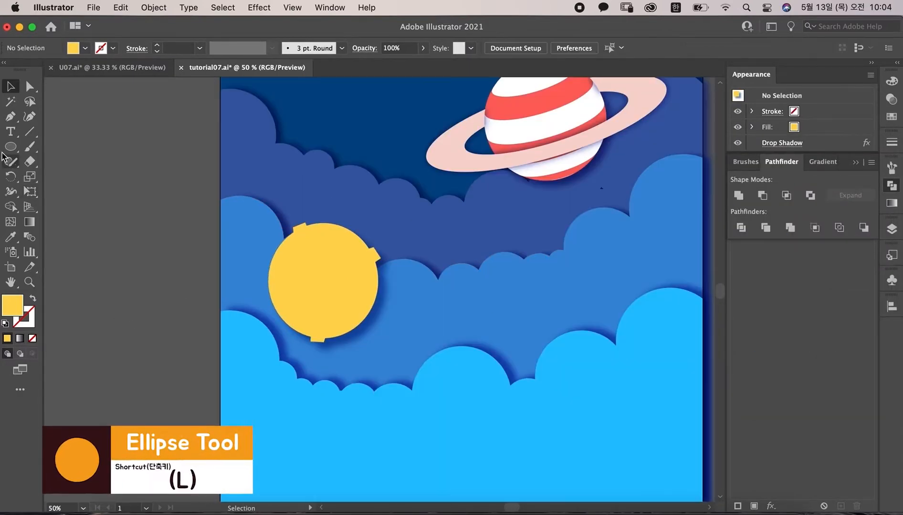
Step: Draw a small yellow ellipse as a crater on the moon's upper-left and rotate it slightly
left_click(11, 147)
left_click(891, 117)
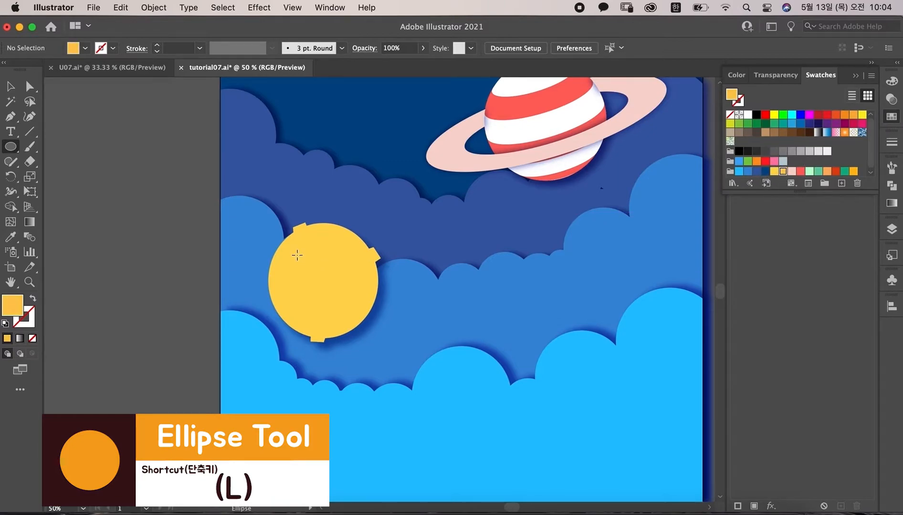
left_click_drag(340, 287, 316, 262)
key("v")
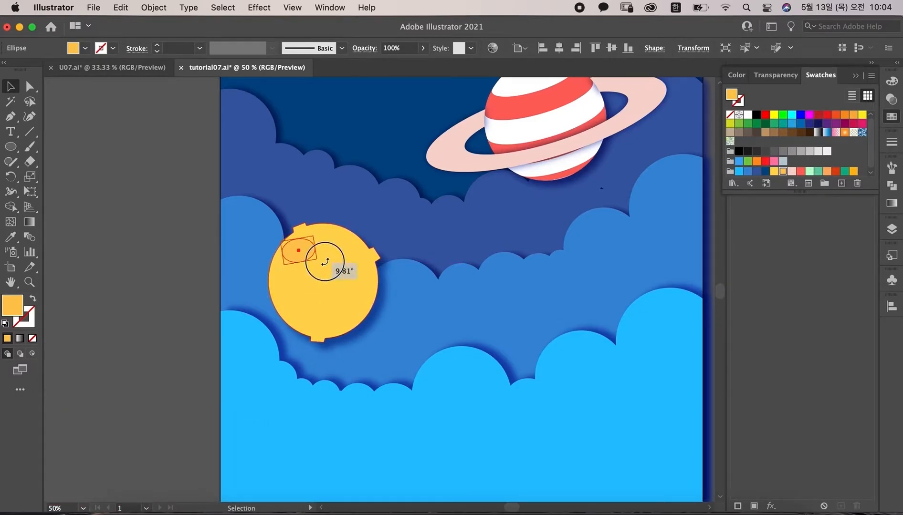
left_click_drag(301, 258, 331, 263)
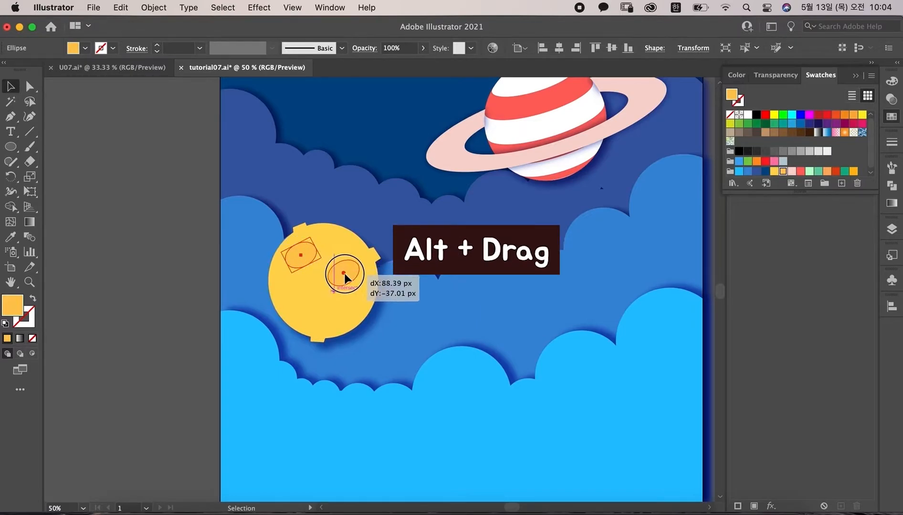
Step: Duplicate the crater ellipse onto the moon's right side and lower area
left_click_drag(378, 291, 369, 268)
left_click_drag(363, 304, 333, 320)
key("l")
key("v")
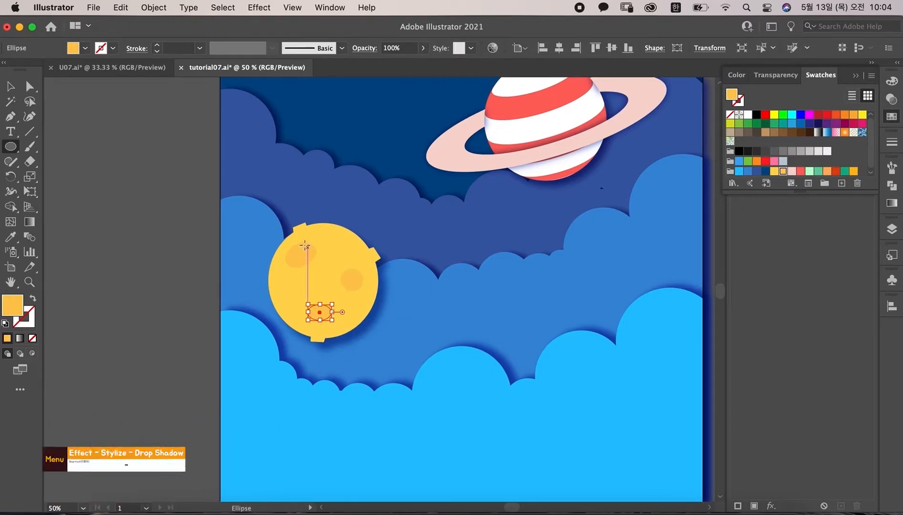
Step: Add a dark yellow drop shadow to the bottom crater with X offset, Y offset and blur all 7 px
left_click(259, 7)
mouse_move(315, 193)
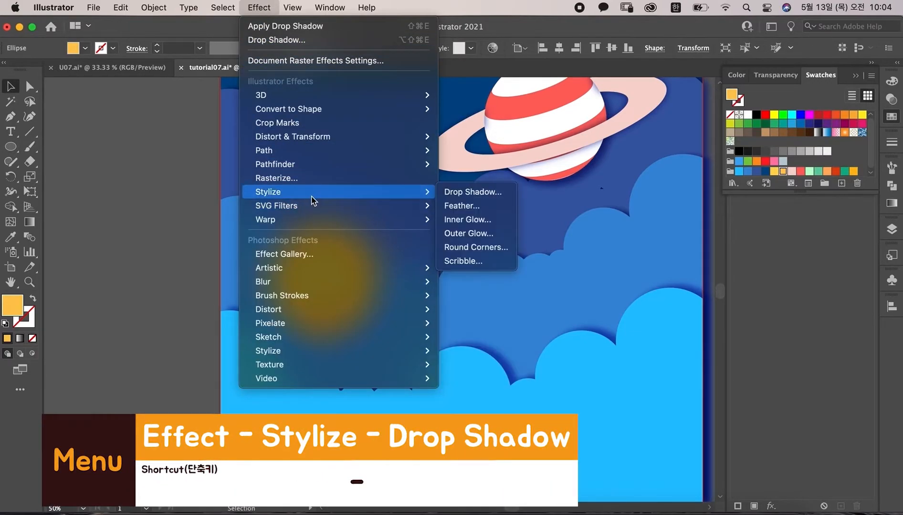
left_click(474, 192)
left_click(588, 223)
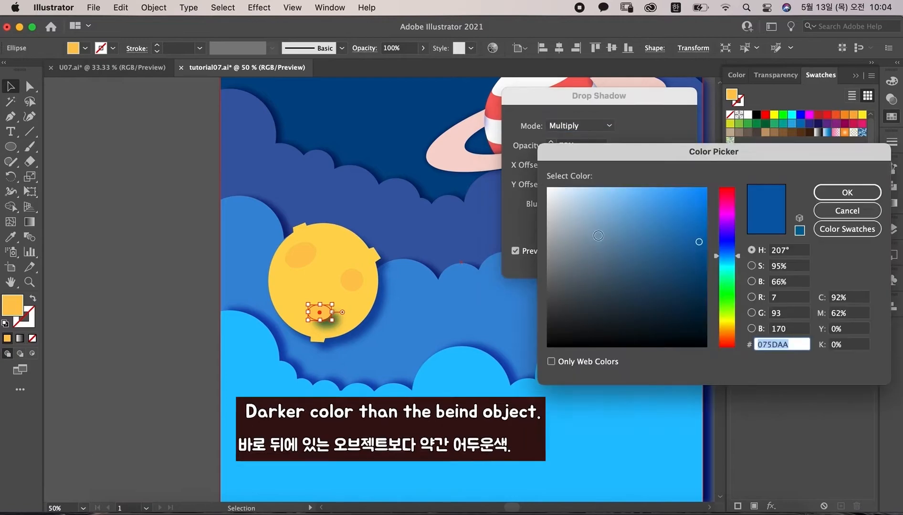
left_click_drag(727, 256, 729, 327)
left_click_drag(678, 217, 714, 231)
left_click_drag(736, 326, 736, 327)
left_click_drag(702, 228, 705, 225)
left_click(847, 192)
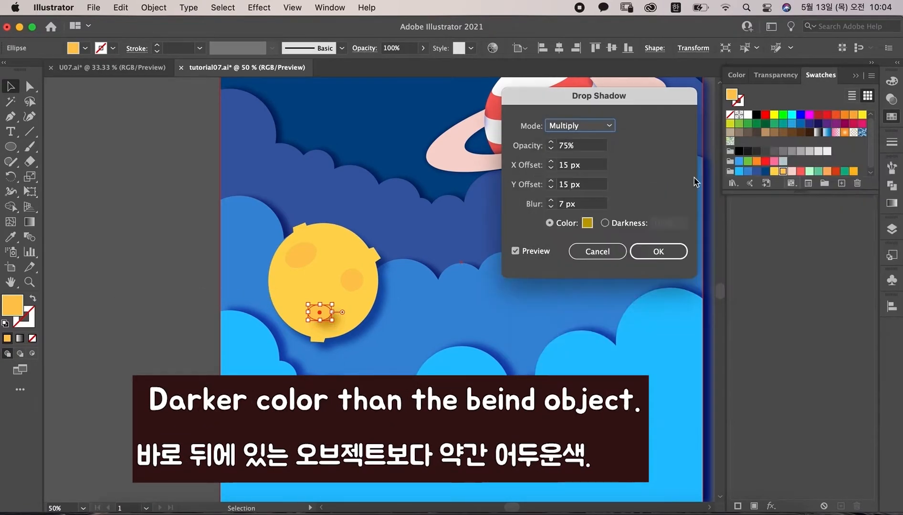
key("Tab")
type("7")
key("Tab")
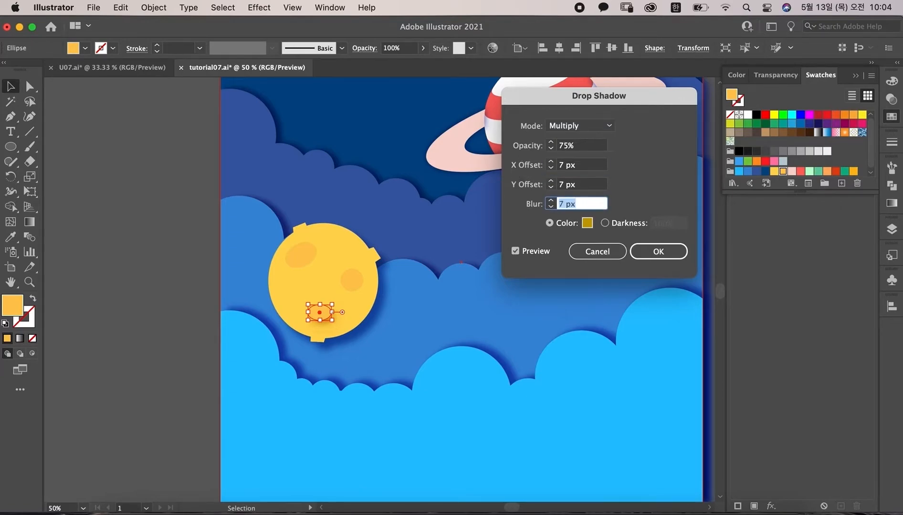
left_click(656, 253)
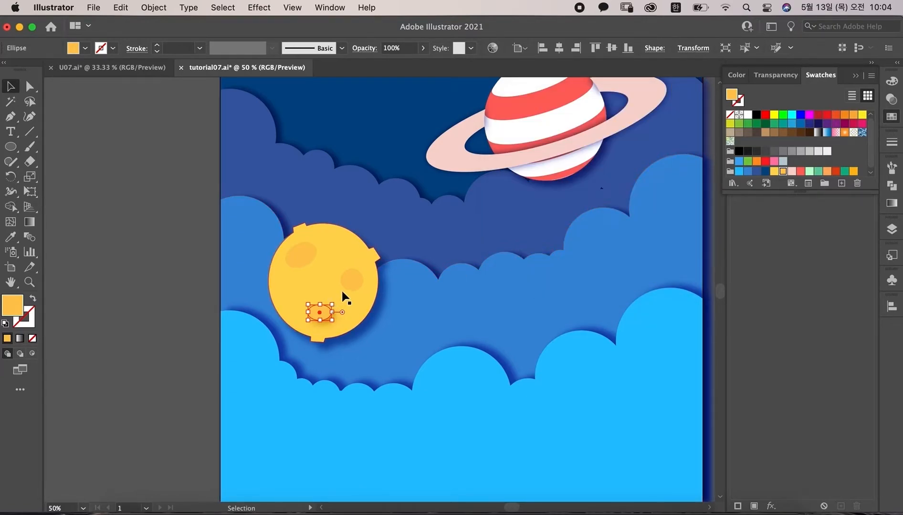
Step: Add a drop shadow to the right crater with X and Y offsets of 5 px and blur 6 px
left_click(259, 7)
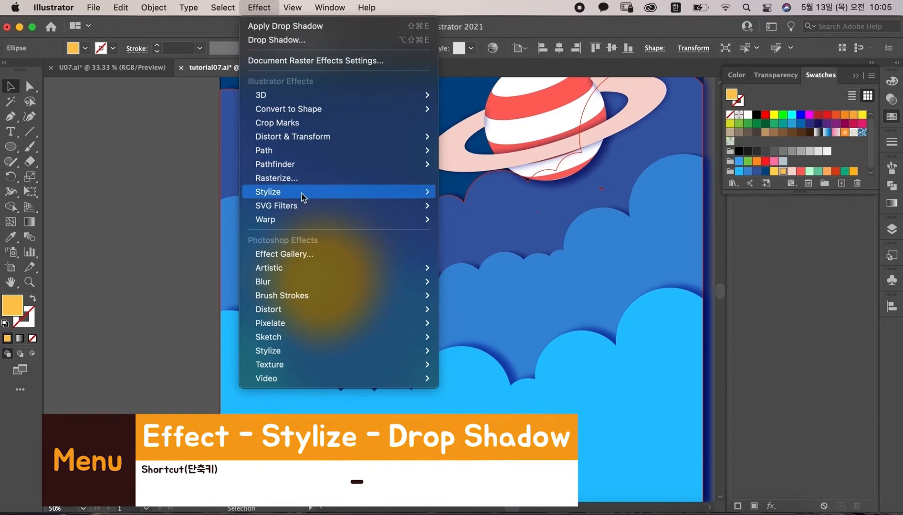
mouse_move(383, 193)
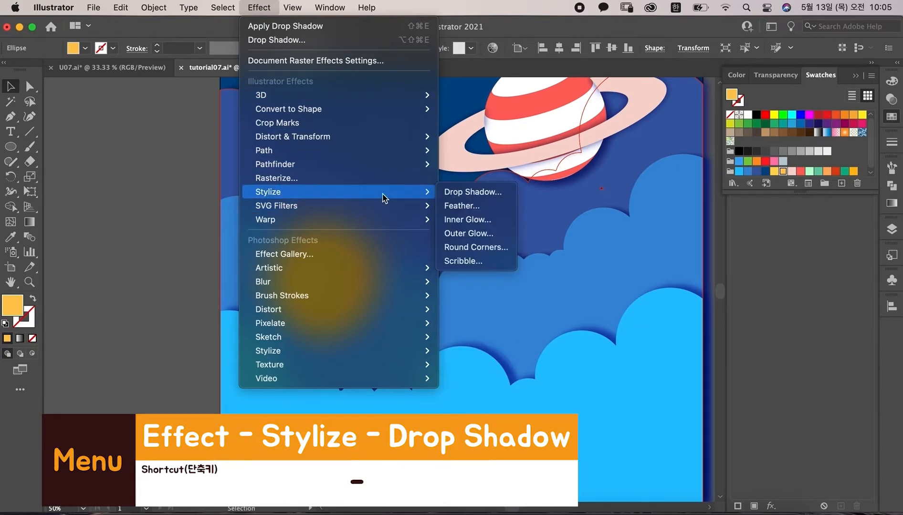
left_click(480, 193)
left_click(530, 164)
type("5")
key("Tab")
type("5")
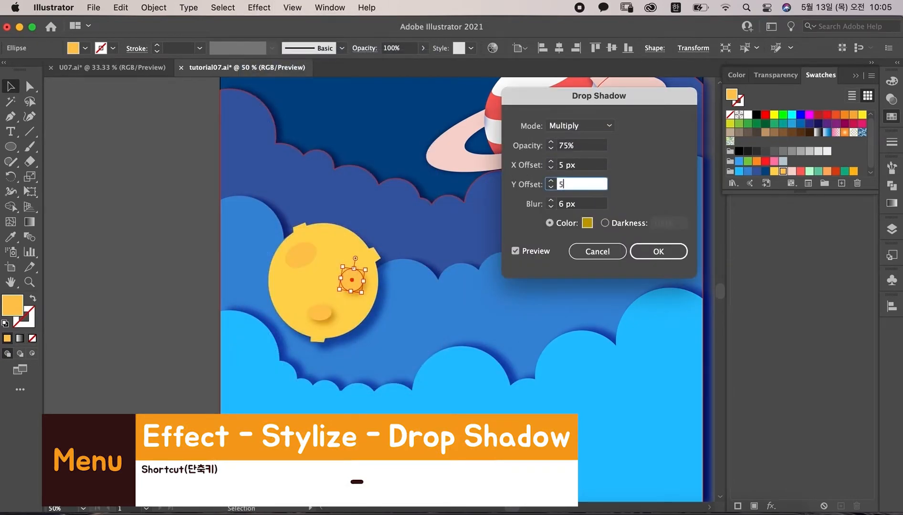
left_click(658, 252)
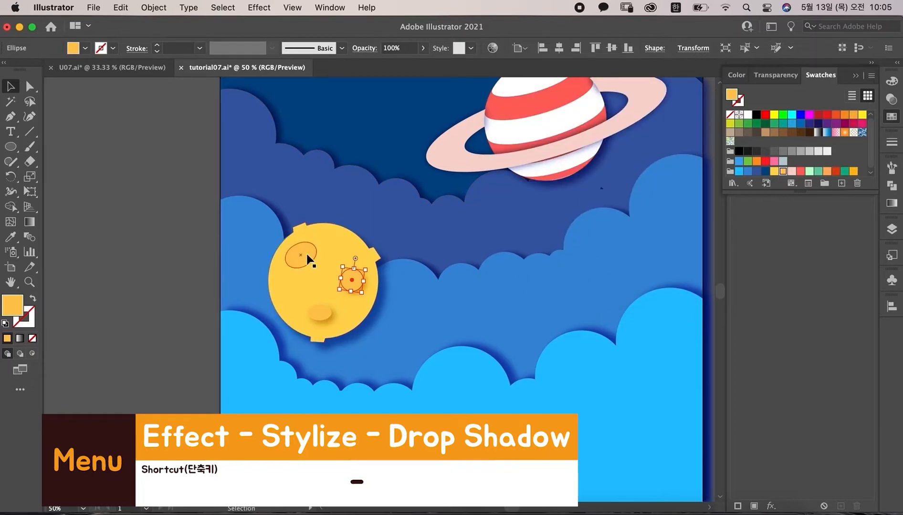
Step: Add a drop shadow to the upper-left crater with X offset 5 px, Y offset -5 px and blur 5 px
left_click(259, 7)
mouse_move(334, 192)
left_click(487, 193)
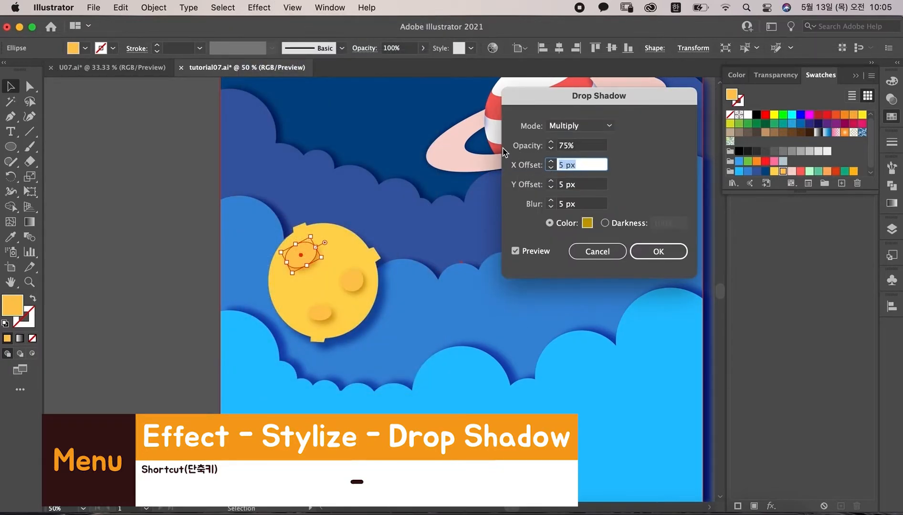
key("Tab")
type("-5")
key("Tab")
key("Tab")
left_click(657, 250)
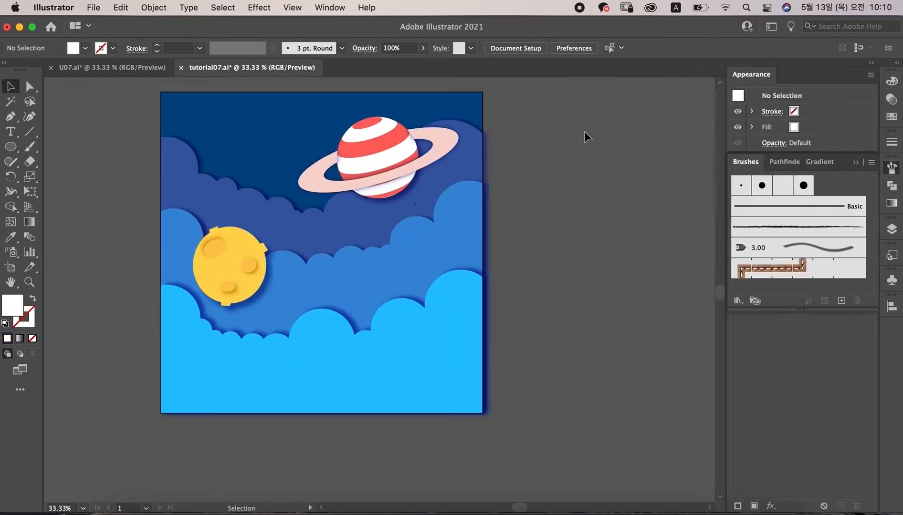
Step: Draw a small white circle beside the artboard and turn it into a new scatter brush
left_click(16, 153)
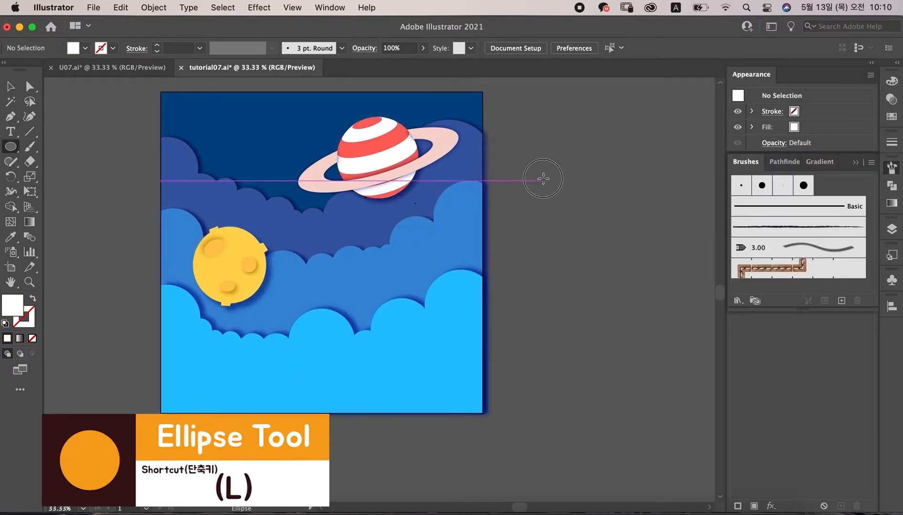
left_click_drag(547, 181, 825, 202)
key("v")
left_click(577, 243)
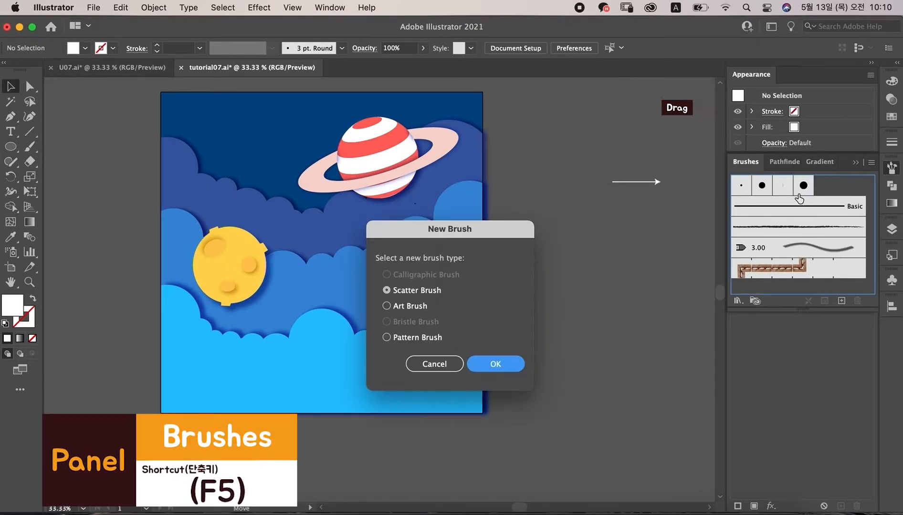
left_click(487, 369)
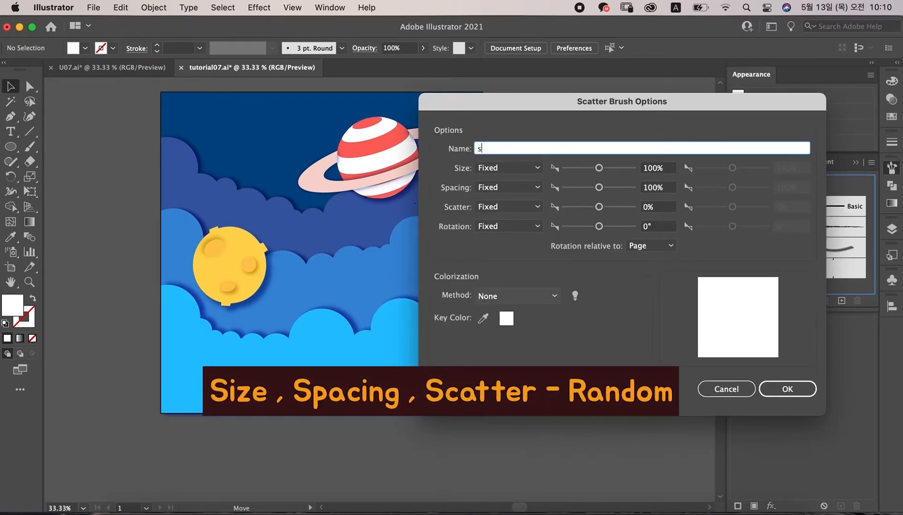
Step: Name the scatter brush star and set its size to Random between 27% and 110%
left_click(525, 168)
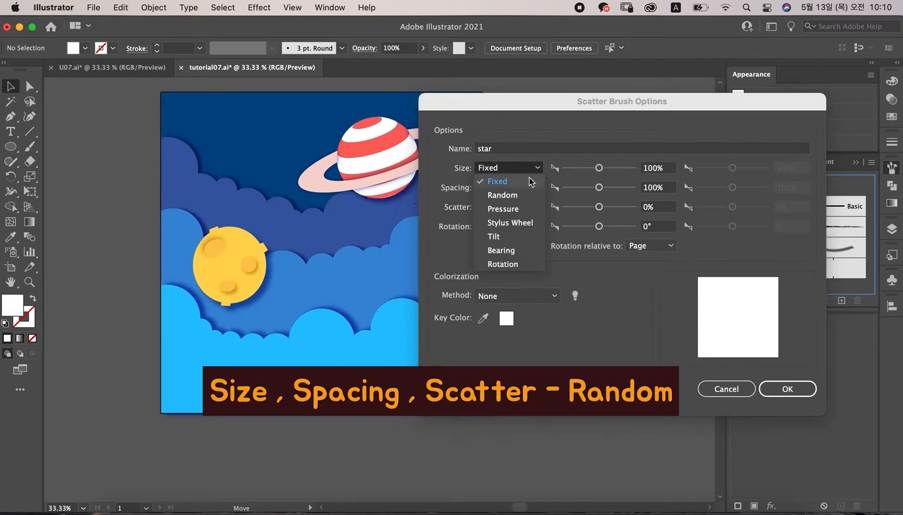
left_click(525, 195)
left_click_drag(598, 168, 577, 170)
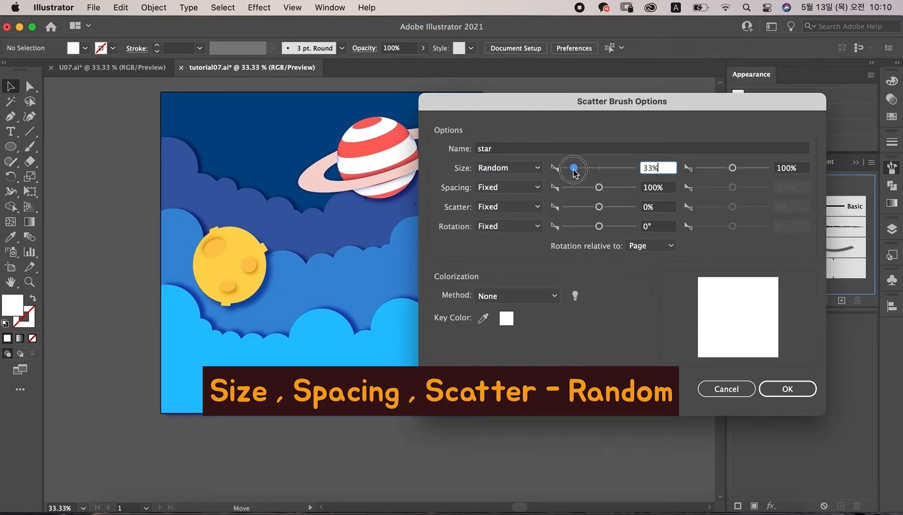
left_click(736, 171)
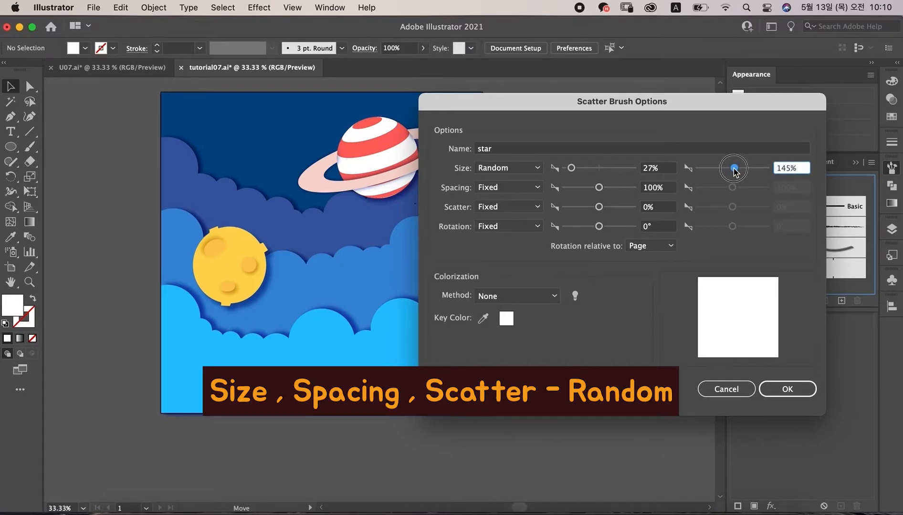
Step: Set the star brush's spacing to Random 50%–133% and scatter to Random -778%–778%, then confirm the brush options
left_click(532, 188)
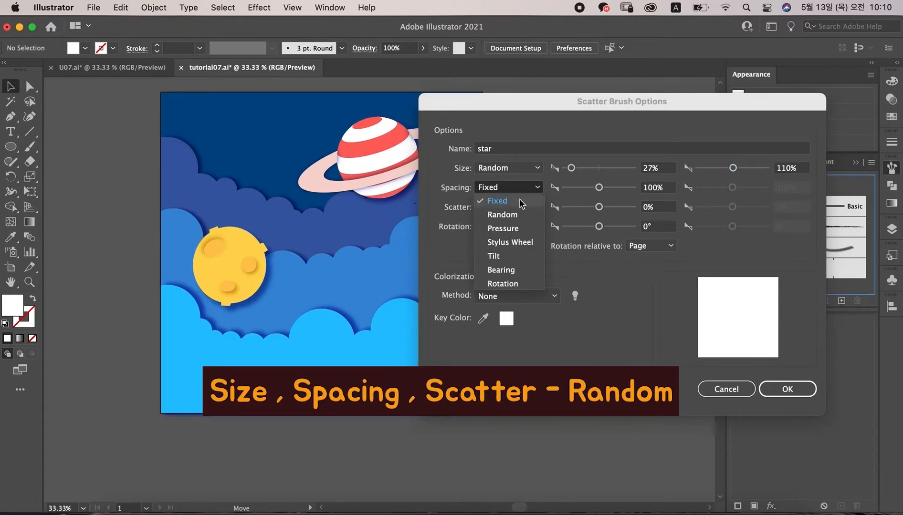
left_click(511, 218)
left_click_drag(598, 189, 580, 190)
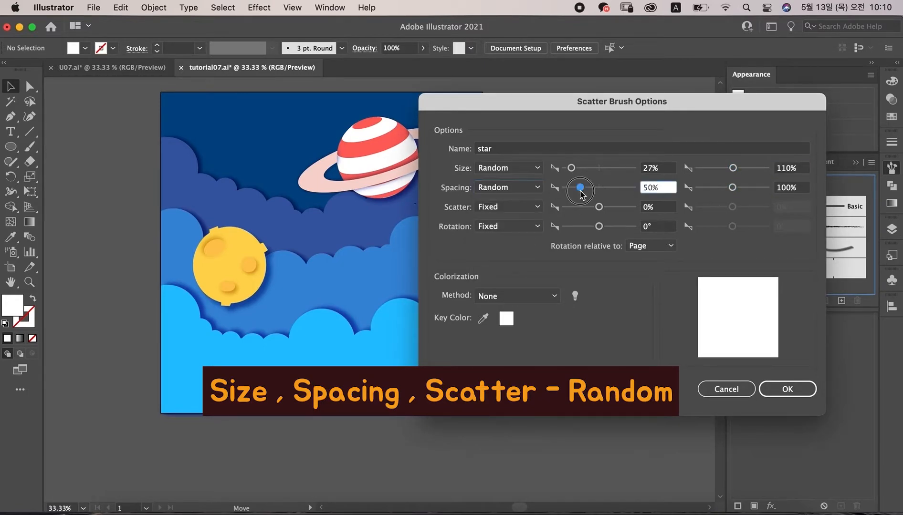
left_click(740, 189)
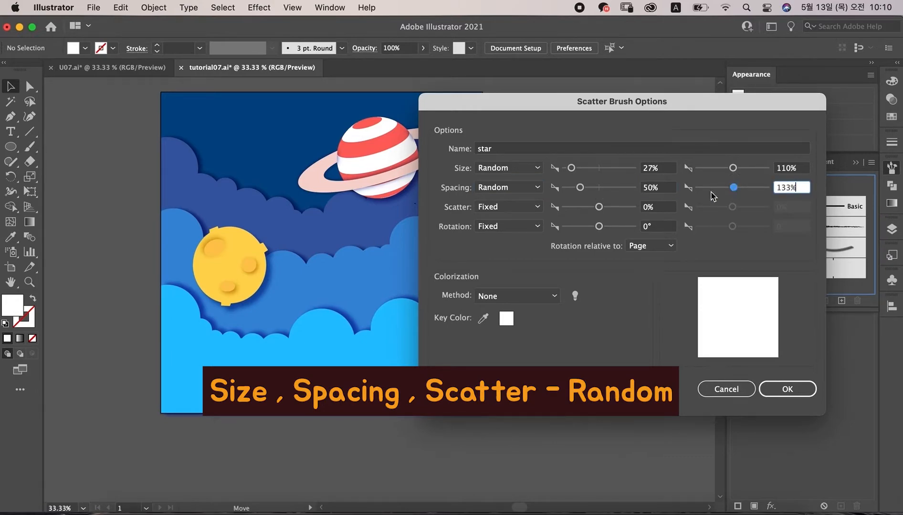
left_click(538, 207)
left_click(502, 234)
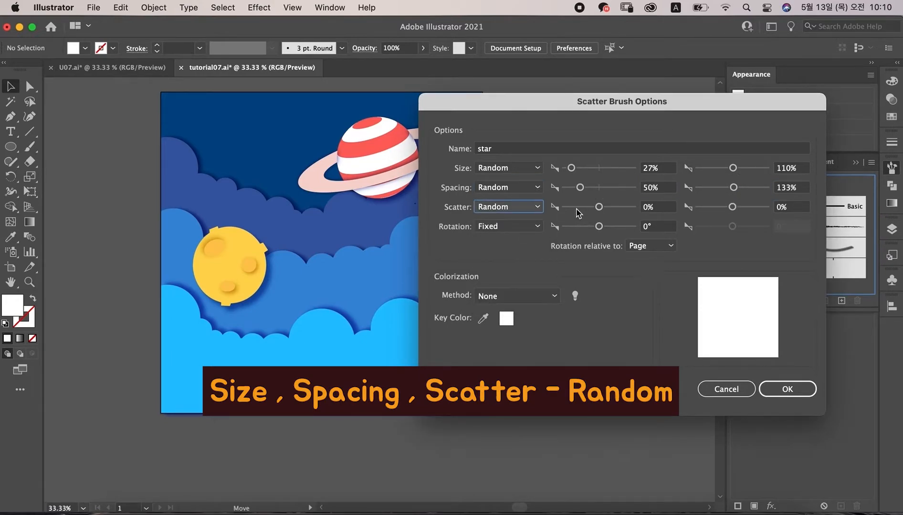
left_click(573, 207)
left_click(759, 207)
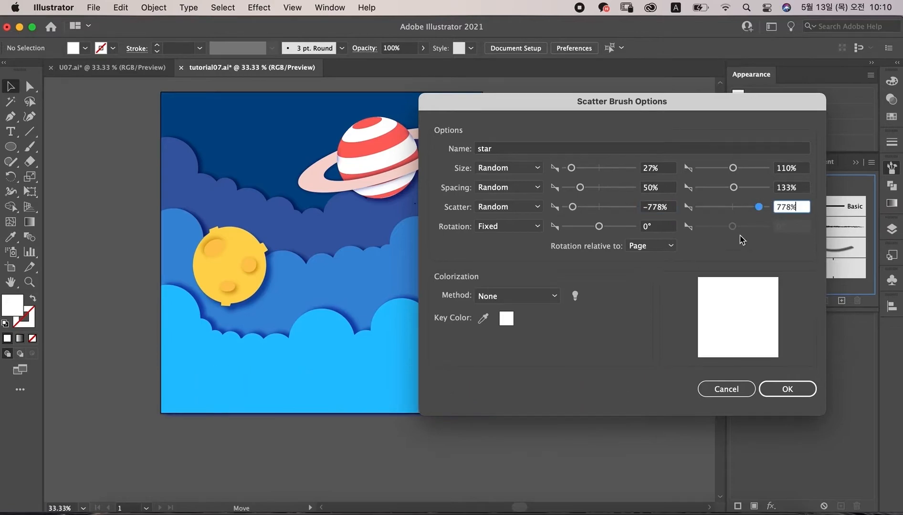
left_click(788, 391)
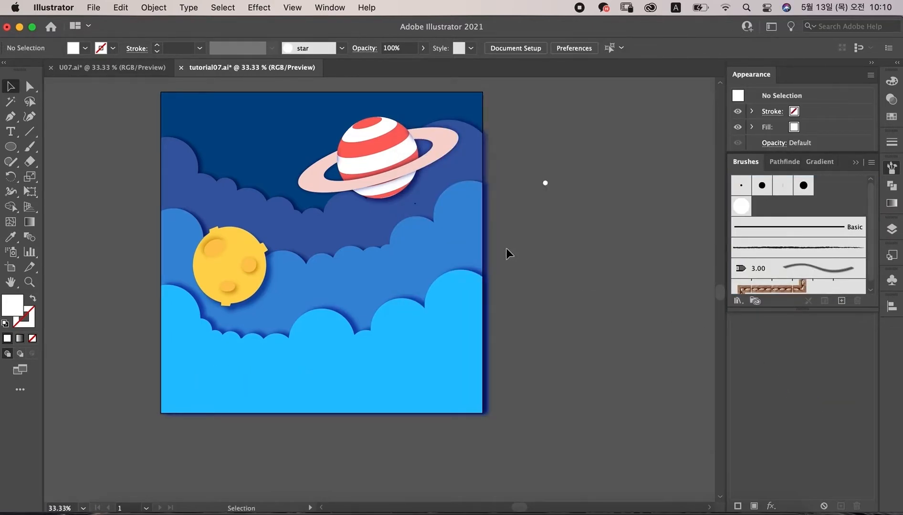
Step: Paint a star-brush stroke diagonally across the lower clouds with the Paintbrush tool and expand its appearance
left_click(30, 146)
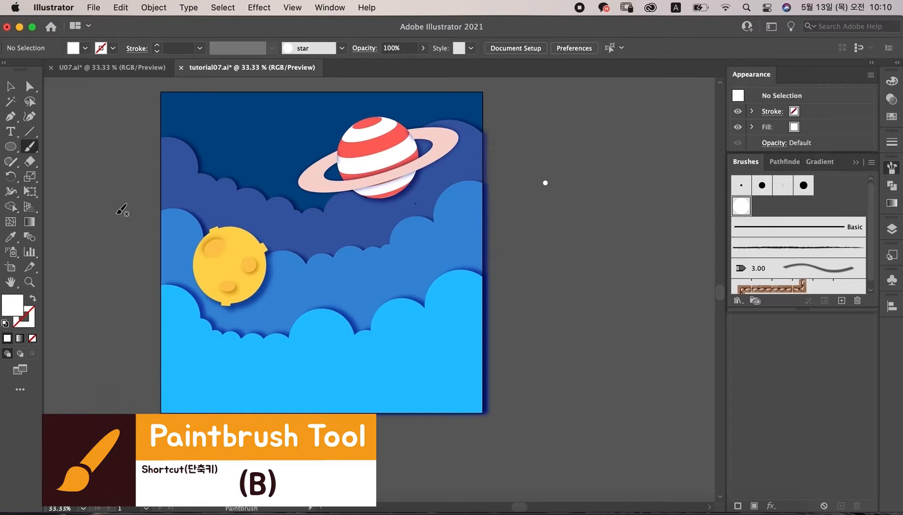
left_click_drag(441, 316, 582, 237)
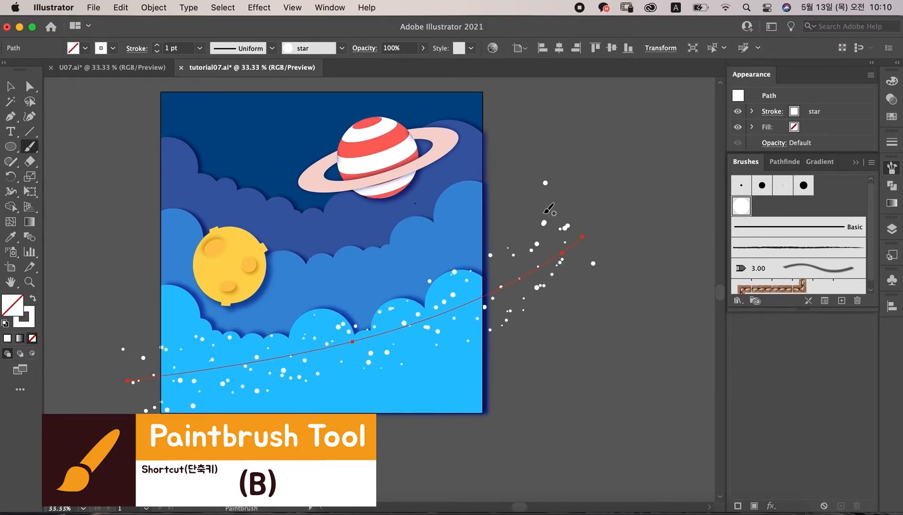
left_click(154, 8)
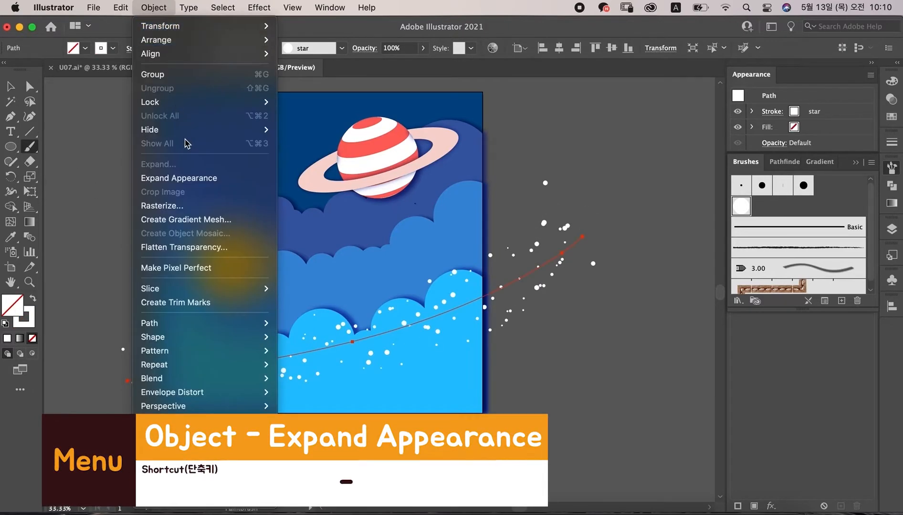
left_click(200, 177)
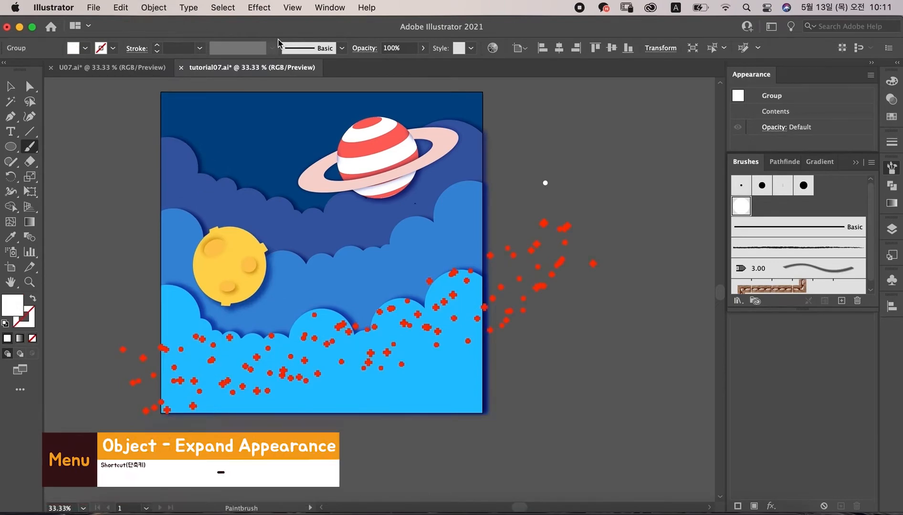
Step: Add a drop shadow to the lower star group with 10 px X and Y offsets, 7 px blur and colour 1968BC
left_click(258, 7)
mouse_move(293, 193)
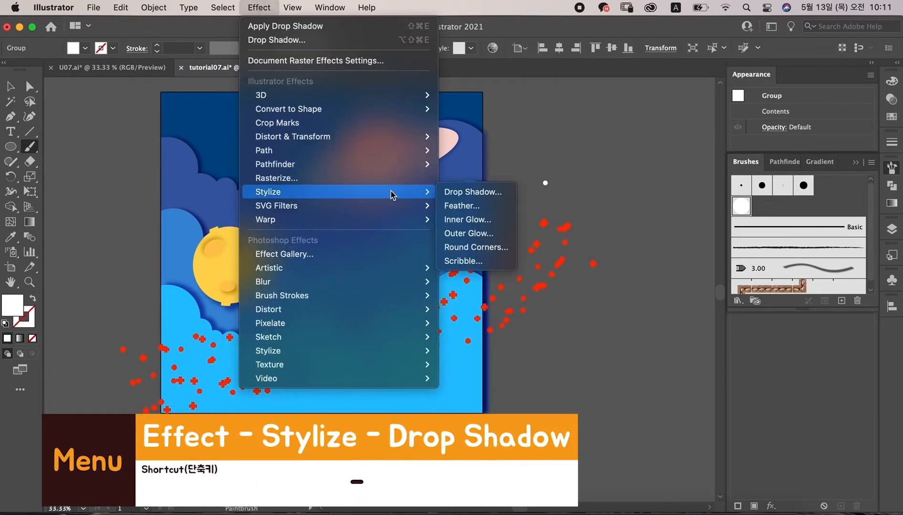
left_click(479, 193)
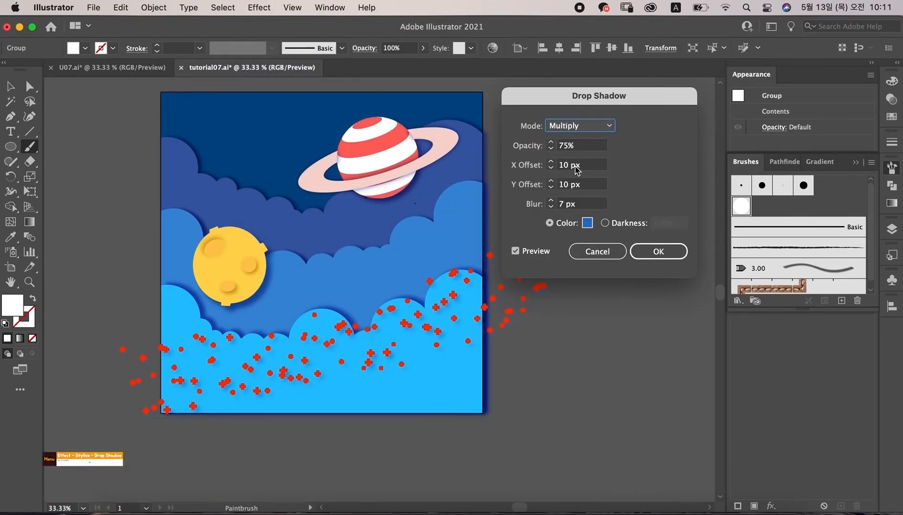
left_click(587, 223)
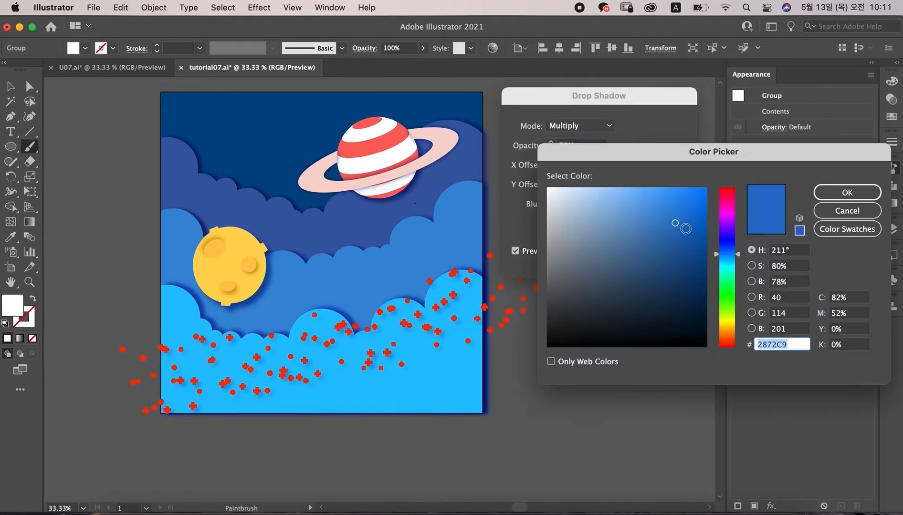
left_click(846, 194)
left_click(655, 252)
Step: Select the lower star group and set its opacity to 70% in the Transparency panel
key("v")
left_click_drag(506, 320, 501, 330)
key("ctrl+shift+F10")
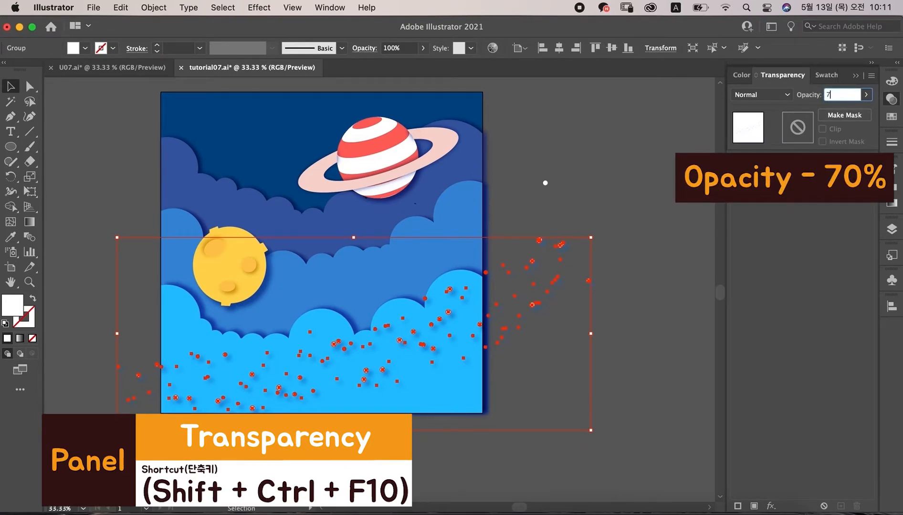
left_click(633, 186)
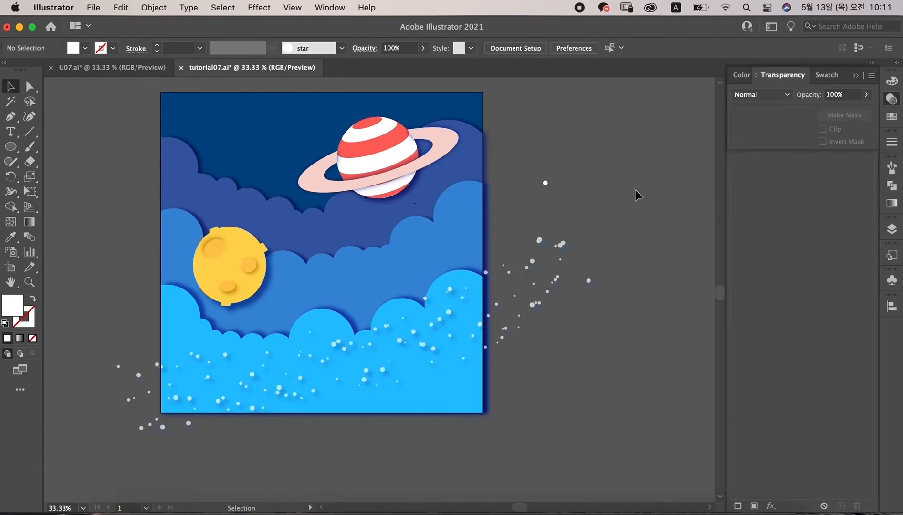
Step: Paint a second star-brush stroke across the upper sky around the planet and expand its appearance
scroll(635, 190, "up", 1)
left_click(29, 147)
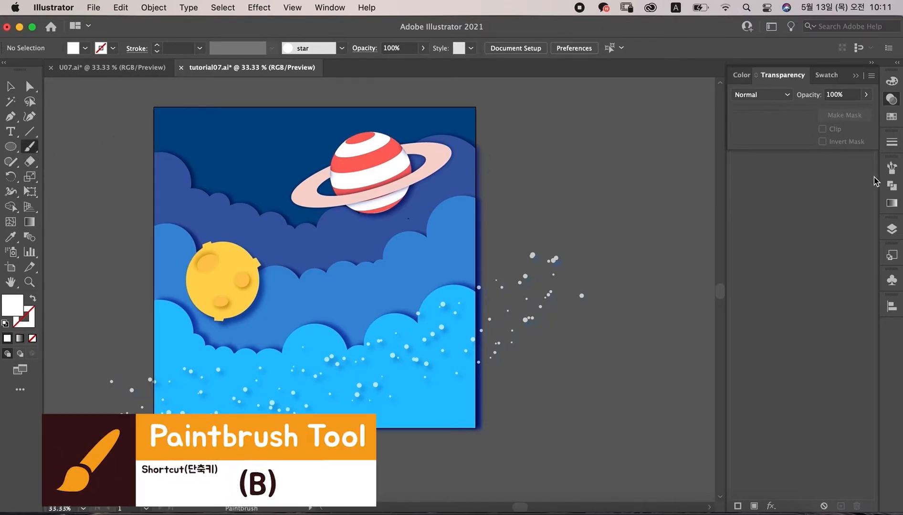
left_click(892, 167)
left_click(742, 206)
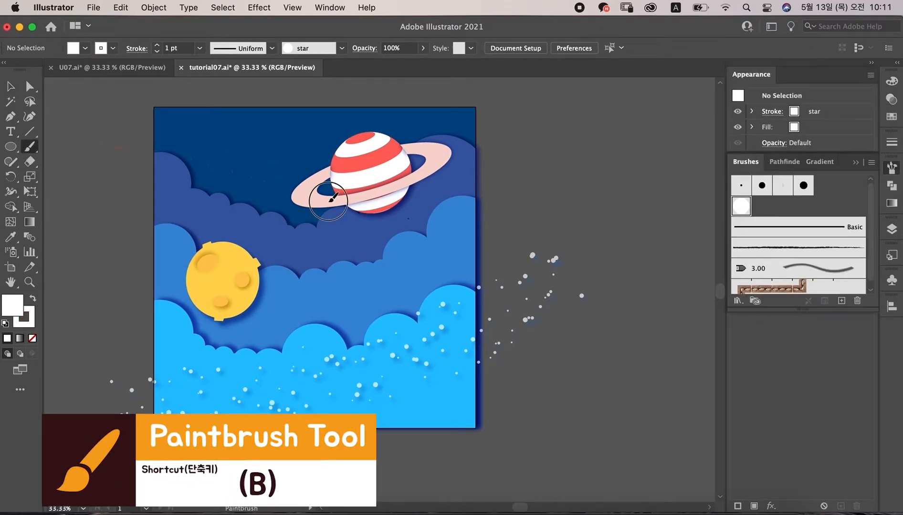
key("v")
mouse_move(327, 200)
left_mouse_down()
mouse_move(540, 210)
mouse_move(529, 201)
left_mouse_up()
left_click(153, 7)
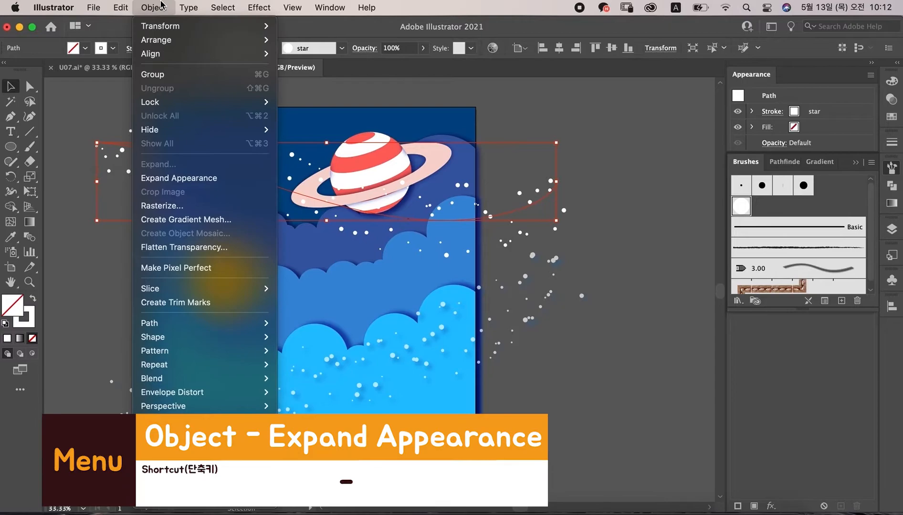
left_click(196, 178)
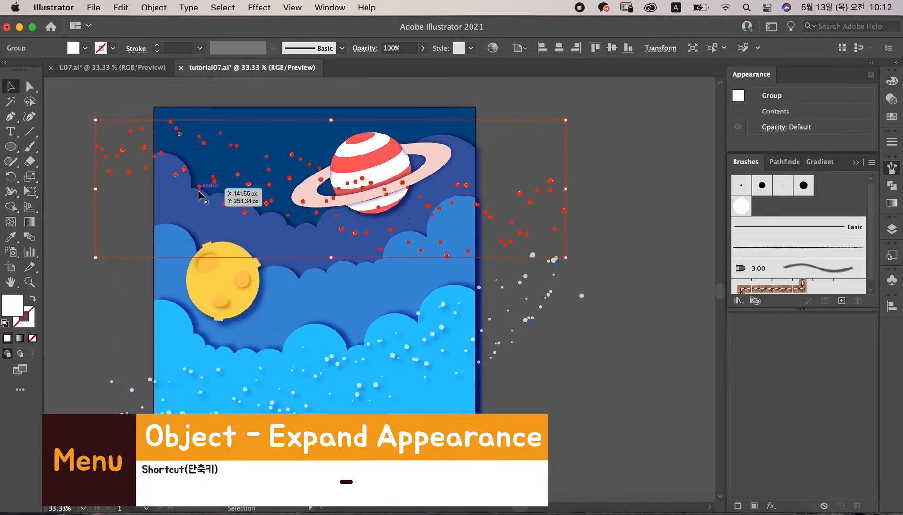
Step: Add a drop shadow to the upper star group with X and Y offsets of 5 px and blur 7 px
left_click(589, 93)
left_click(126, 171)
left_click(254, 9)
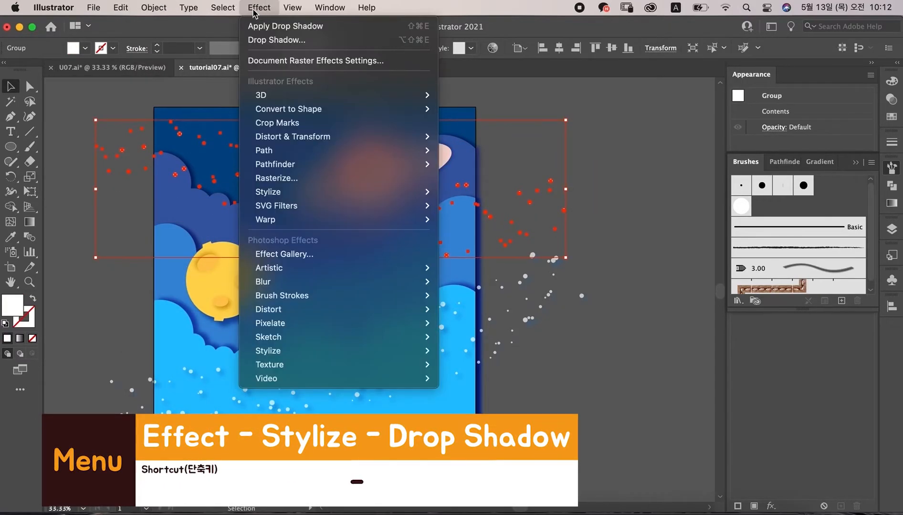
mouse_move(311, 191)
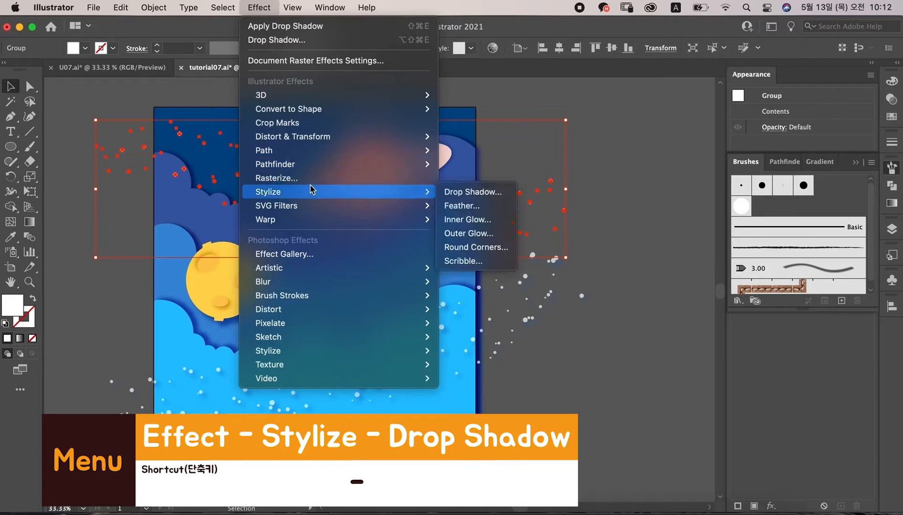
left_click(479, 198)
left_click(576, 166)
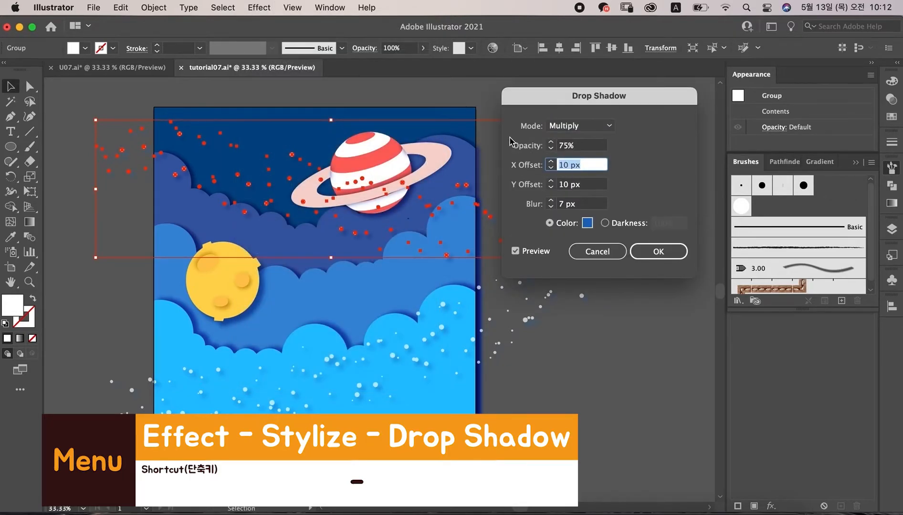
key("Tab")
key("Tab")
left_click(587, 222)
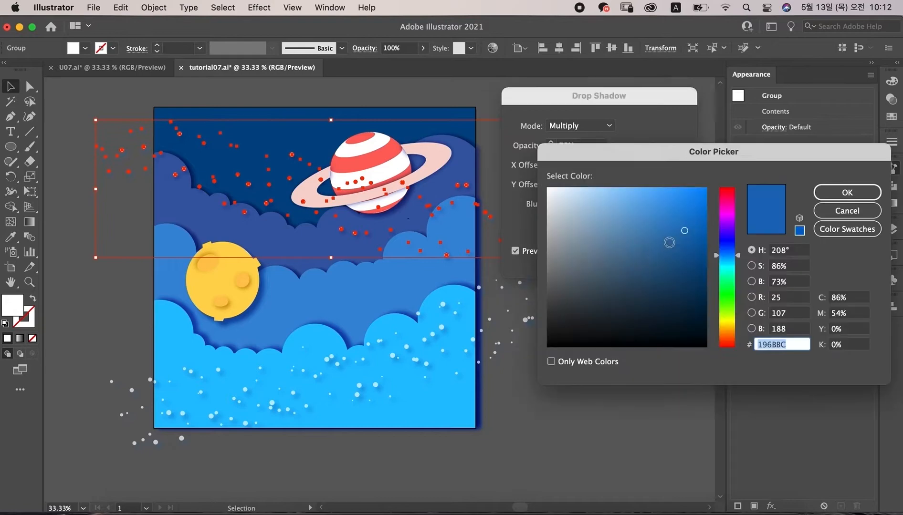
left_click(847, 192)
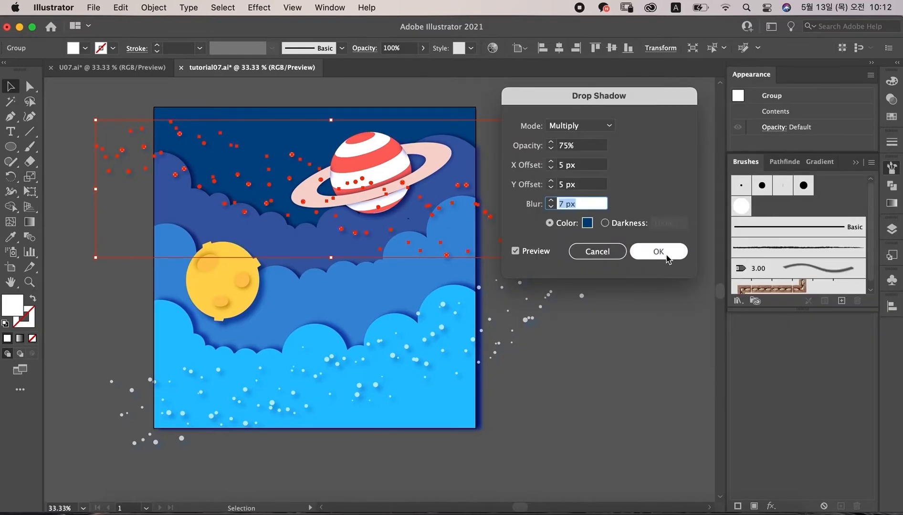
left_click(647, 258)
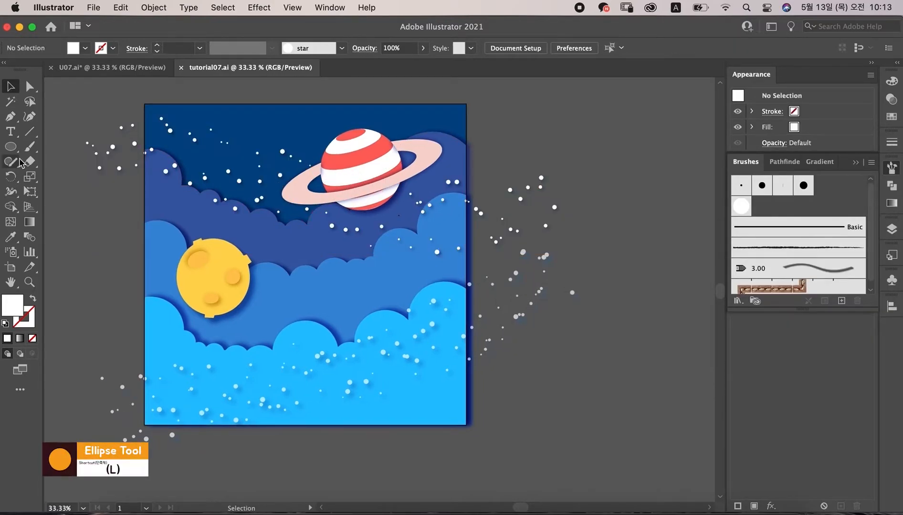
Step: Draw a small circle beside the artboard and apply Pucker & Bloat at -64% to make a four-point star
left_click(19, 150)
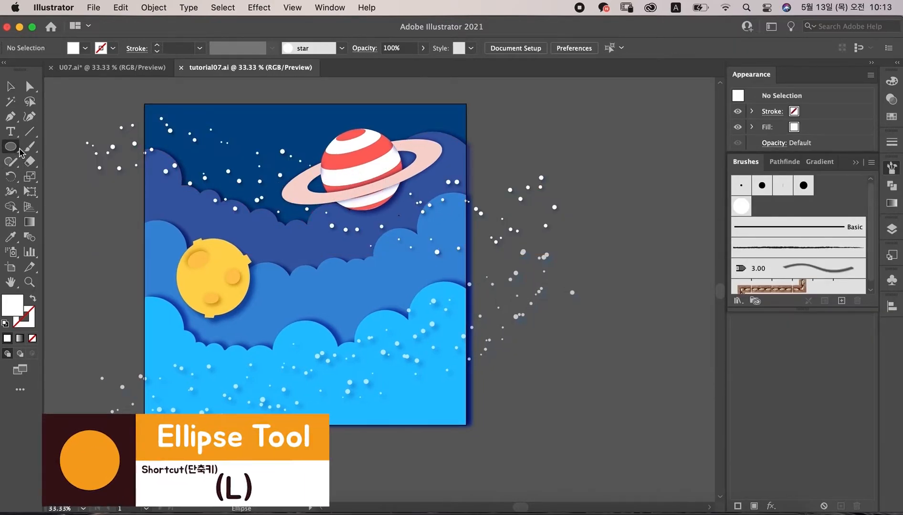
left_click_drag(580, 132, 590, 143)
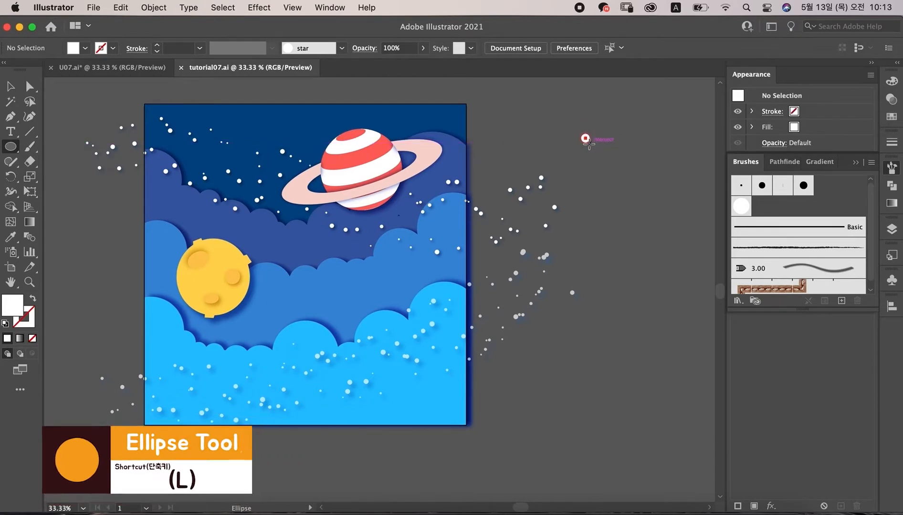
left_click(267, 14)
mouse_move(293, 139)
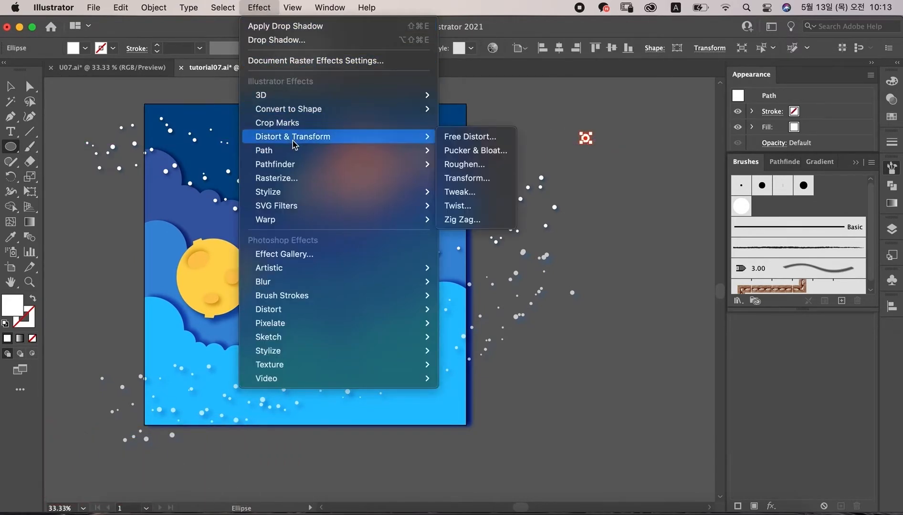
left_click(507, 152)
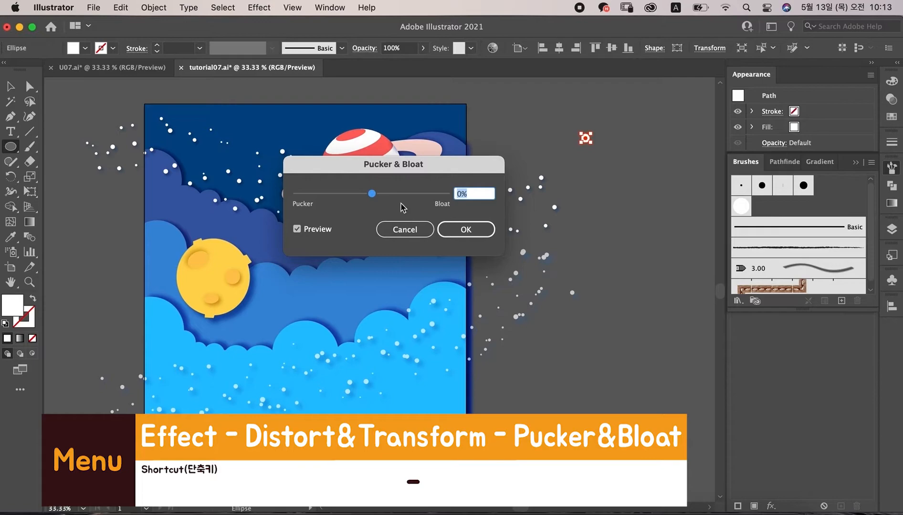
left_click_drag(362, 198, 353, 201)
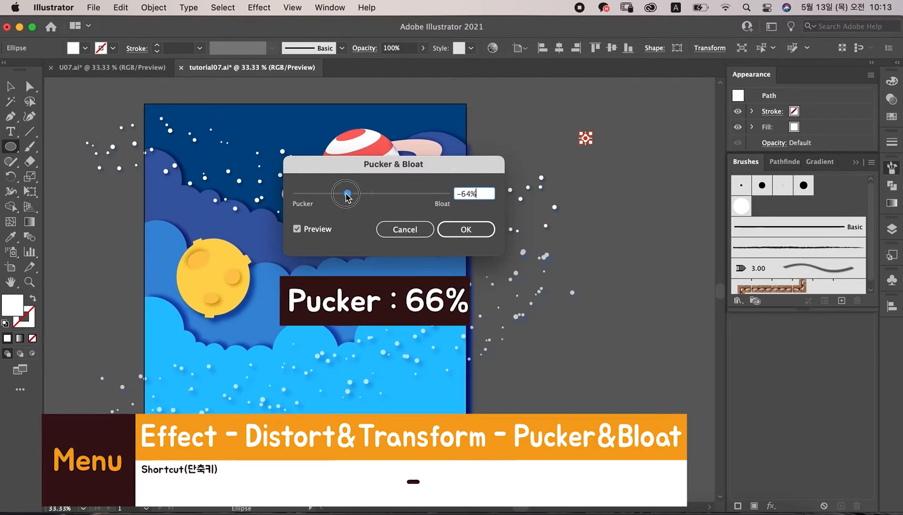
left_click(462, 229)
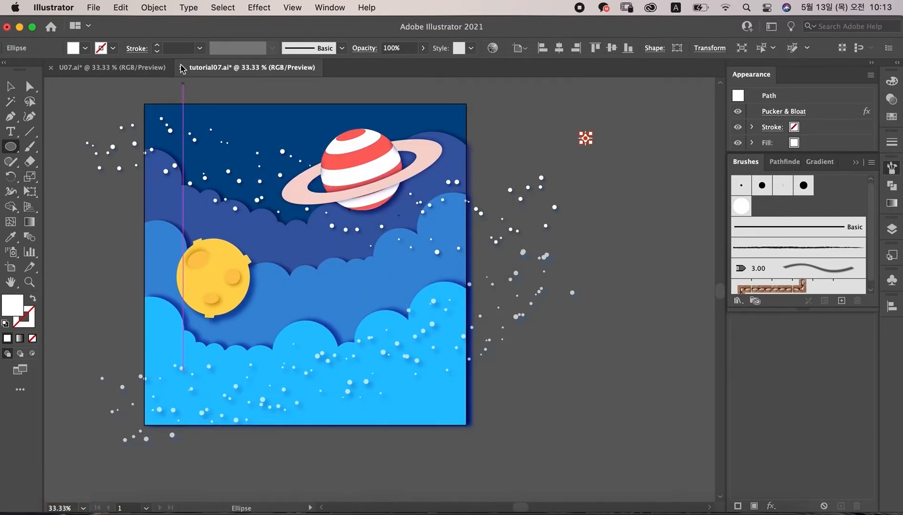
Step: Expand the four-point star's appearance and move it into the sky right of the moon
left_click(154, 8)
left_click(210, 178)
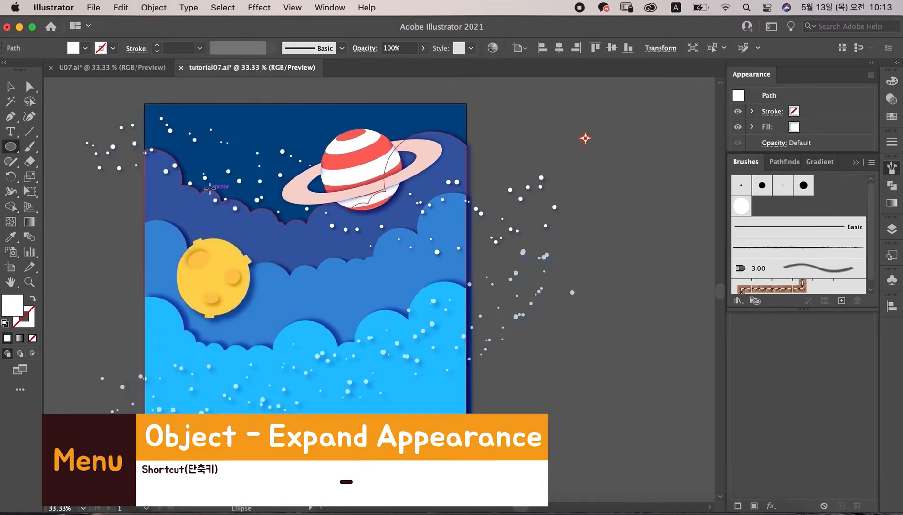
key("v")
left_click(633, 177)
left_click_drag(586, 140, 279, 317)
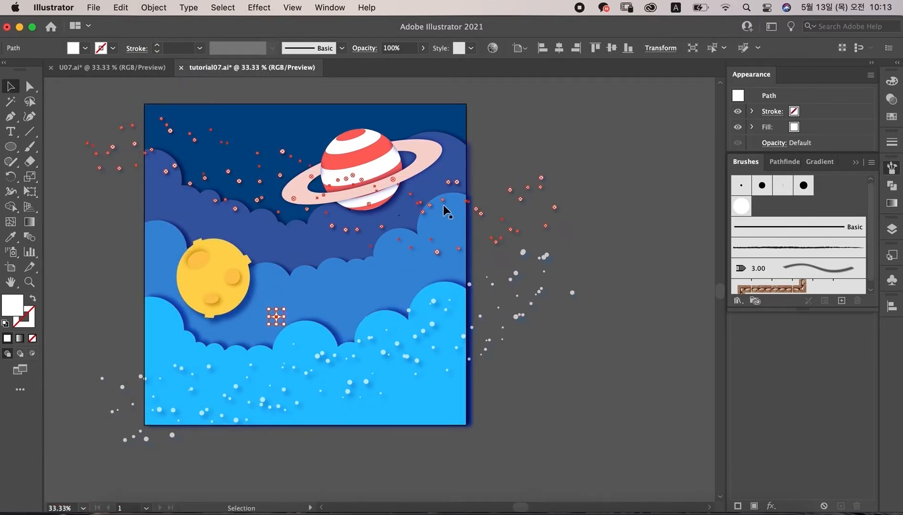
key("super+equal")
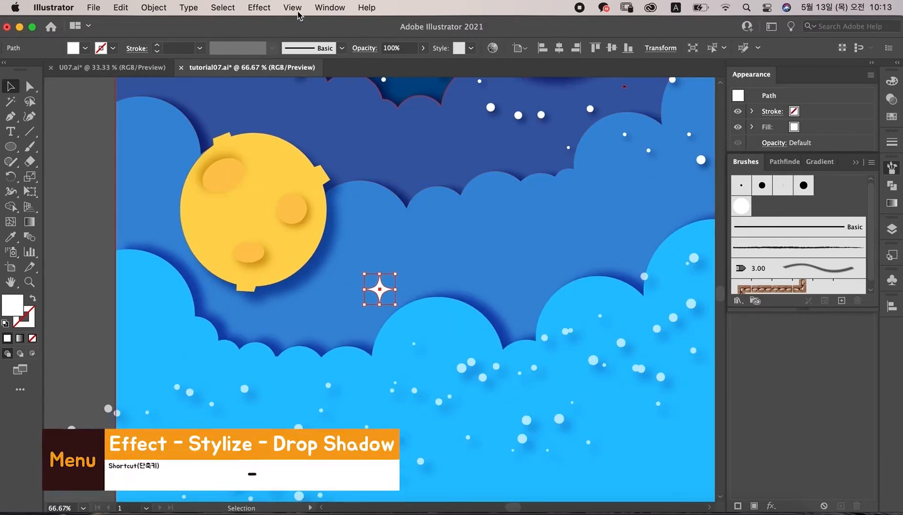
Step: Add a drop shadow to the four-point star with X and Y offsets of 8 px and blur 5 px
left_click(258, 8)
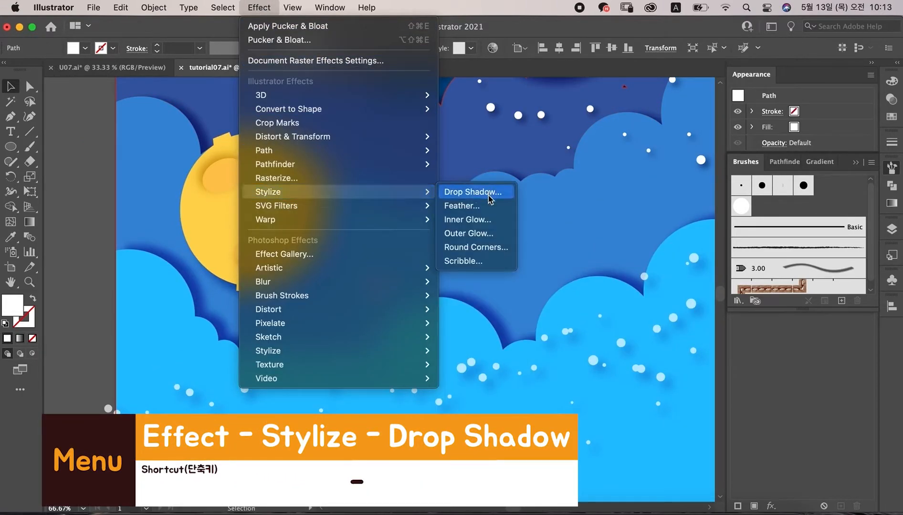
left_click(488, 193)
left_click(586, 224)
left_click_drag(677, 249, 704, 263)
left_click(847, 192)
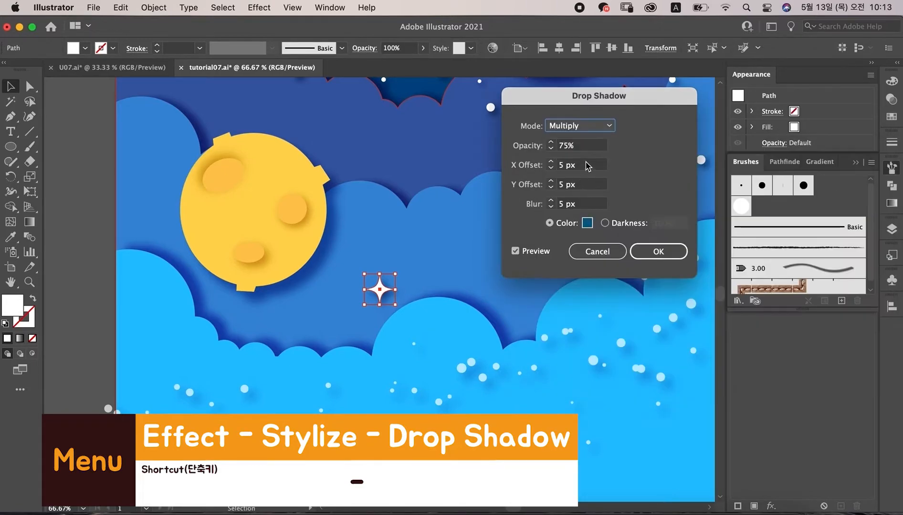
left_click(580, 164)
type("8")
key("Tab")
type("8")
key("Tab")
left_click(637, 252)
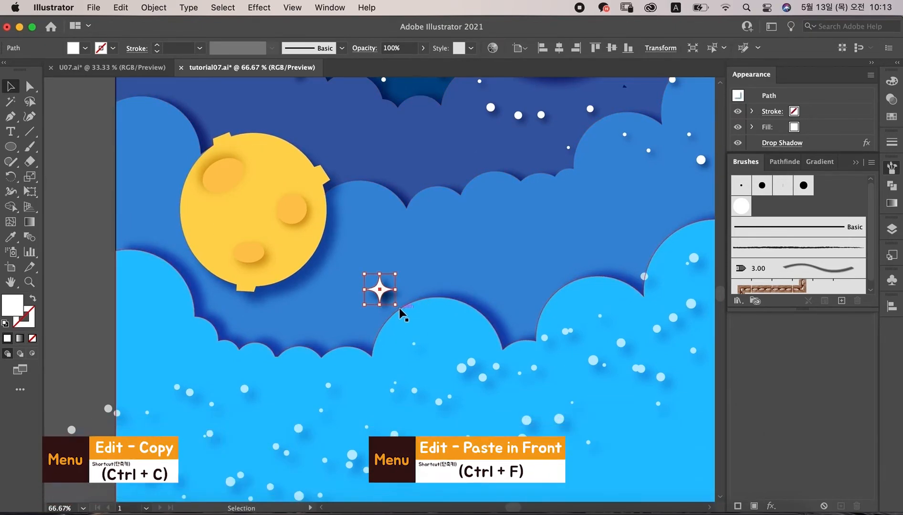
Step: Rotate the pasted copy of the four-point star to form an eight-point sparkle
left_click_drag(398, 312, 384, 322)
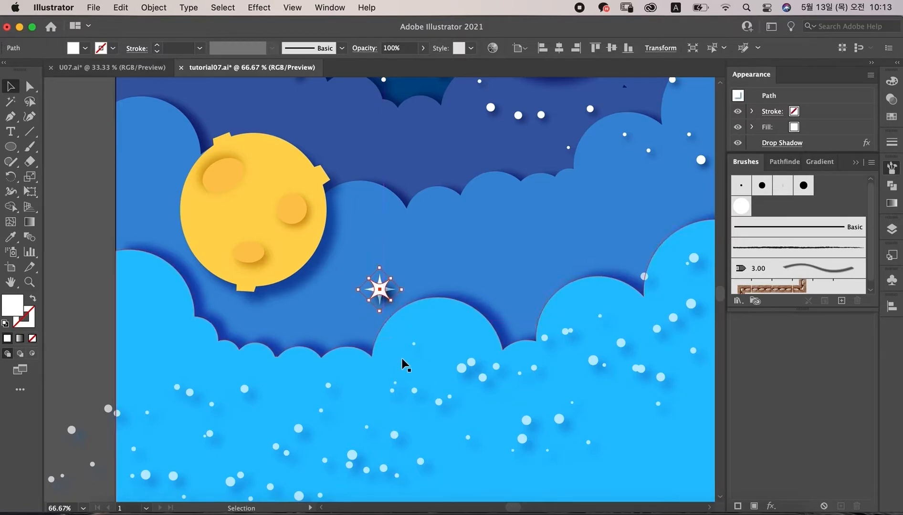
left_click(67, 313)
Step: Duplicate the sparkle star into the sky right of the ringed planet
left_click_drag(385, 245, 245, 296)
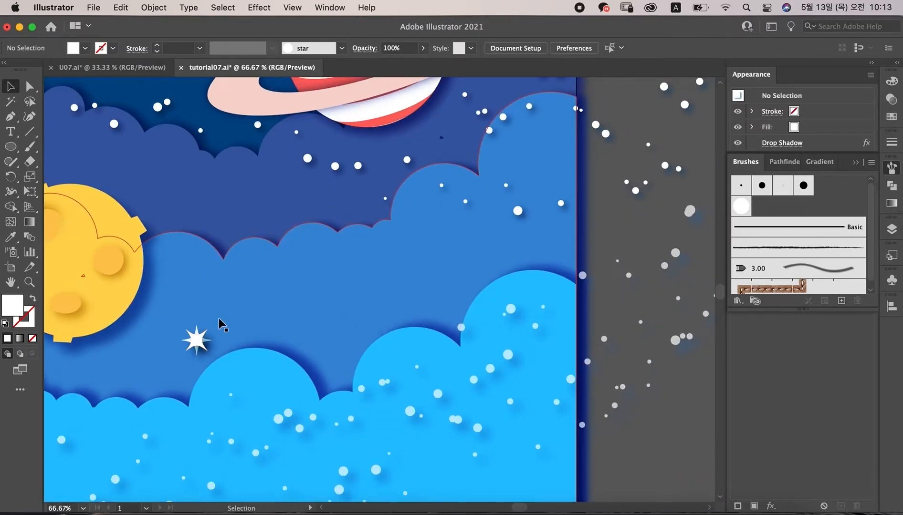
left_click_drag(196, 344, 549, 148)
left_click(583, 176)
key("super+minus")
Step: Duplicate a four-point star into the upper-left sky and select it
left_click_drag(532, 250, 219, 118)
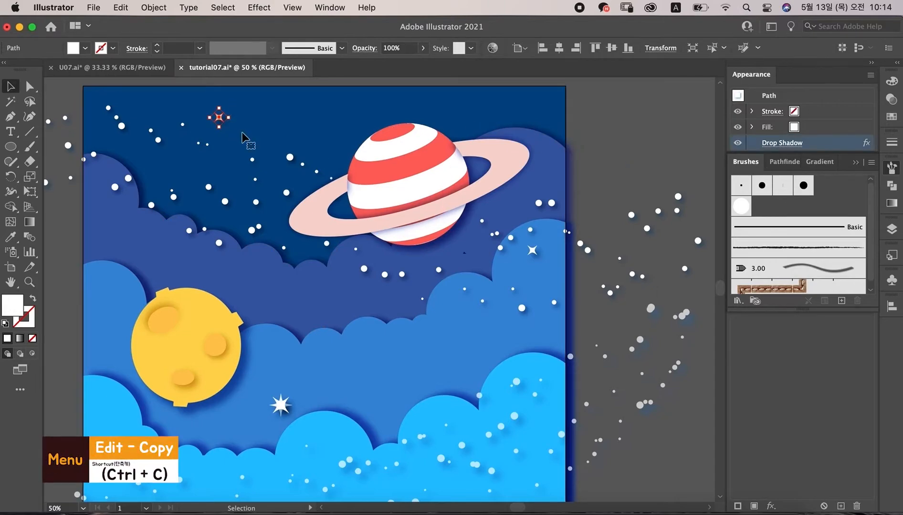
left_click(209, 136)
left_click(217, 119)
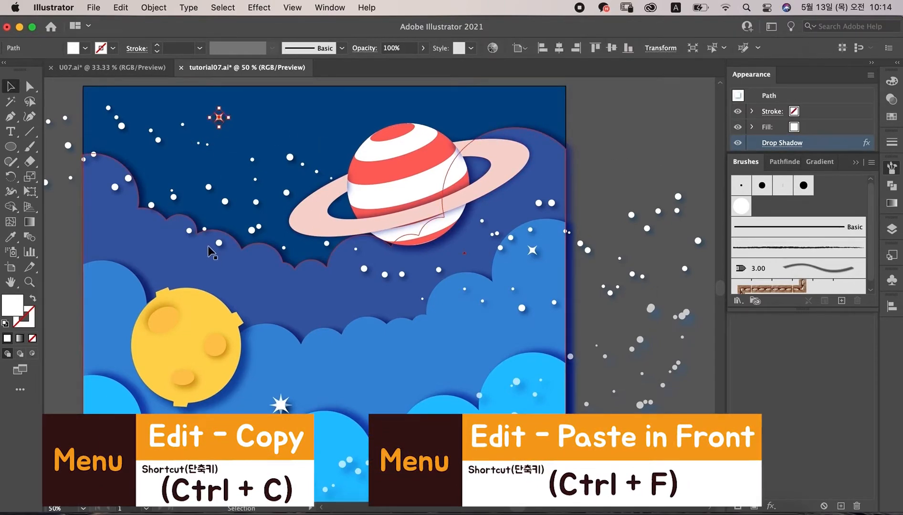
Step: Paste a copy of that star in front and rotate it to form another eight-point sparkle
key("super+c")
key("super+f")
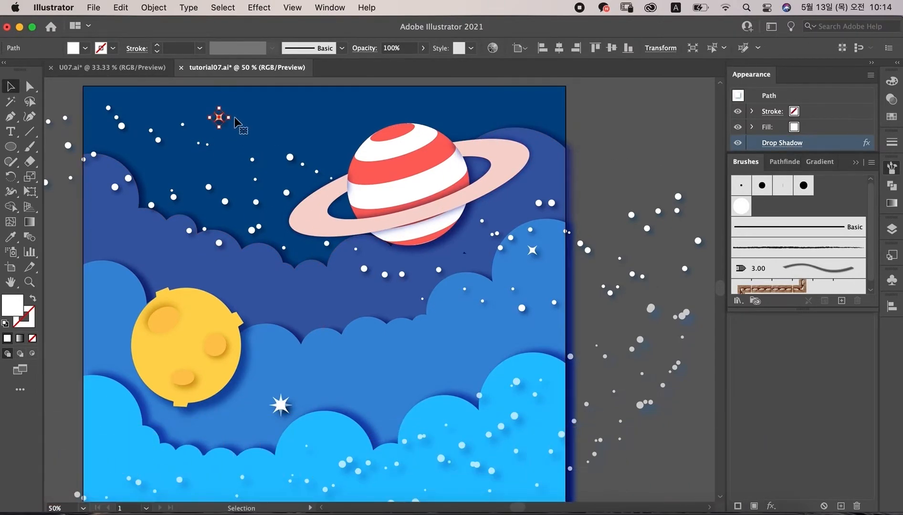
key("super+equal")
key("super+equal")
key("super+equal")
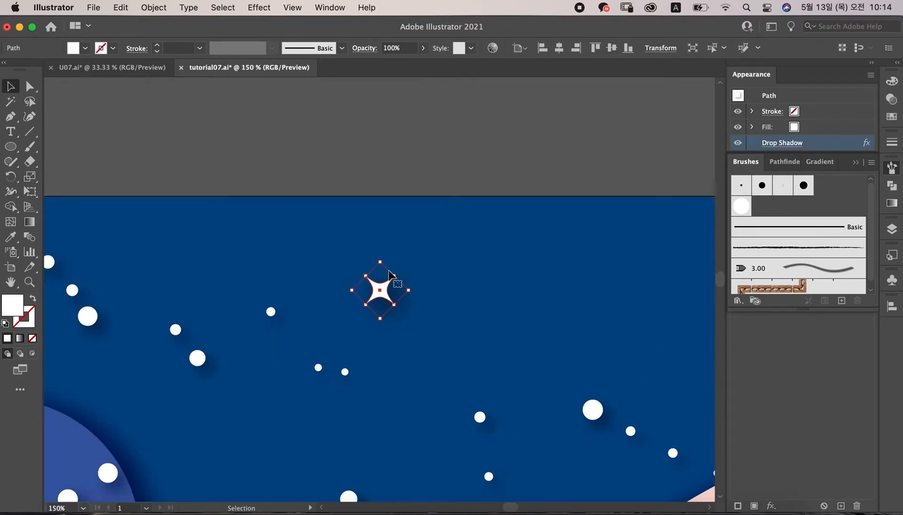
left_click_drag(413, 278, 412, 276)
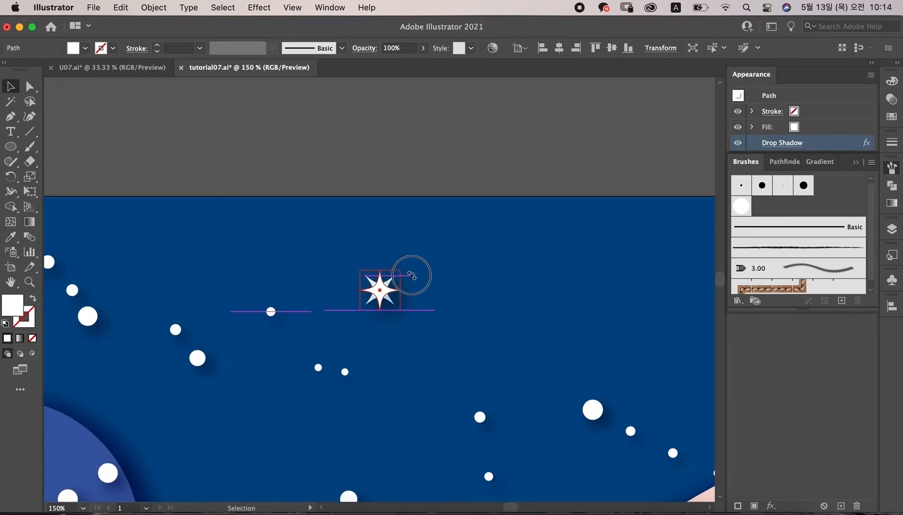
left_click(406, 150)
Step: Duplicate a small star into the sky left of the planet's top
key("super+minus")
key("super+minus")
key("super+minus")
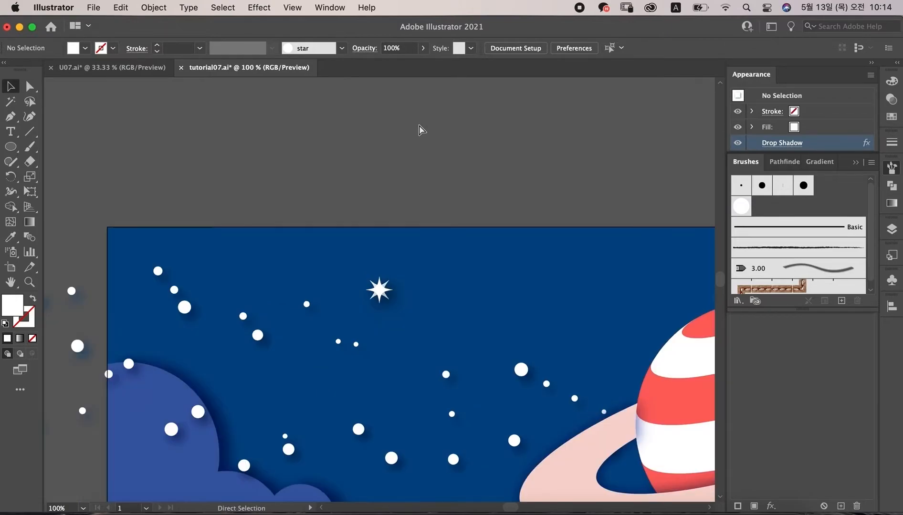
left_click_drag(409, 306, 263, 160)
left_click_drag(546, 276, 333, 178)
left_click(339, 175)
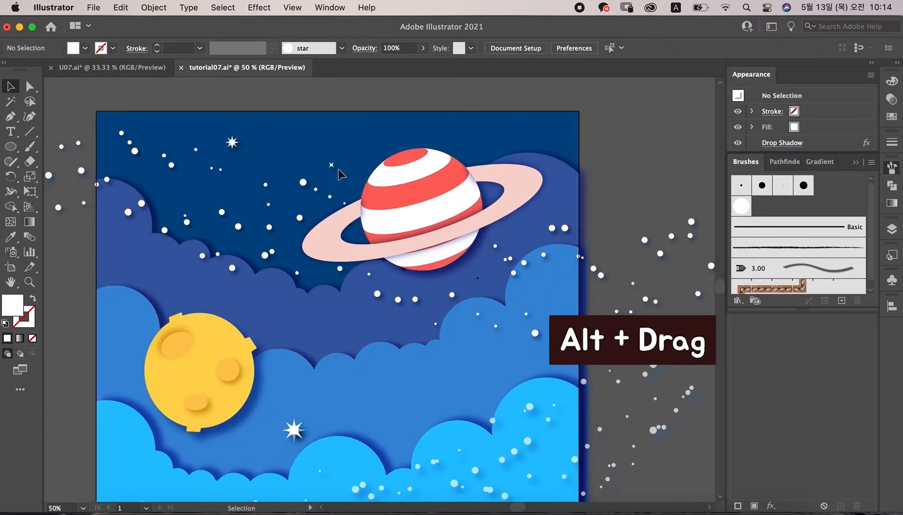
Step: Duplicate a small star into the light-blue clouds below the moon
left_click_drag(545, 138, 173, 483)
key("super+minus")
key("super+minus")
Step: Draw a tiny red-orange circle in the sky right of the moon with the Ellipse tool
left_click(11, 147)
left_click(892, 117)
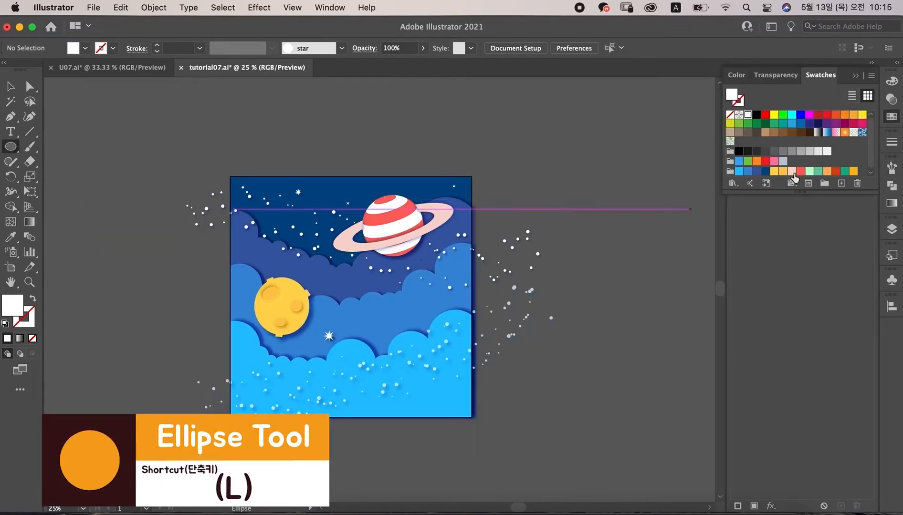
left_click(836, 171)
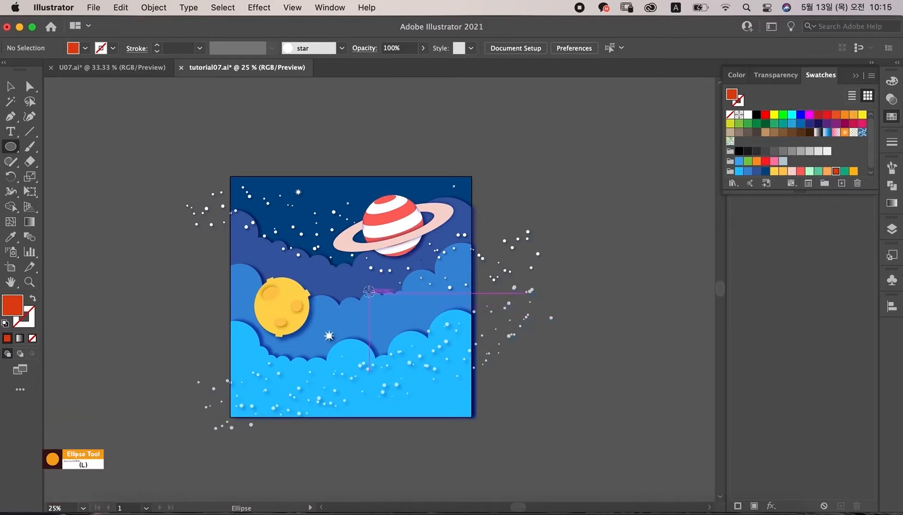
left_click_drag(360, 283, 362, 285)
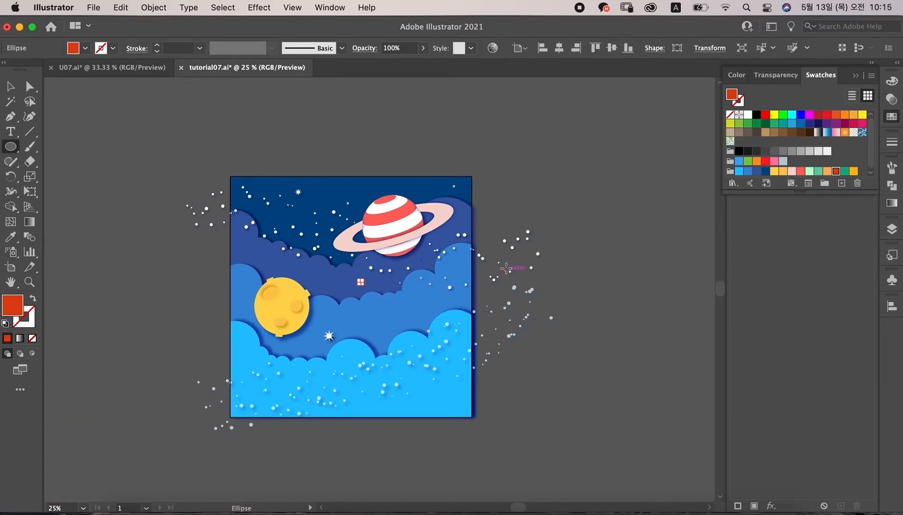
Step: Add a drop shadow to the red dot with 75% opacity, X and Y offsets of 10 px and blur 8 px
key("v")
key("super+equal")
key("super+equal")
left_click(259, 7)
mouse_move(304, 196)
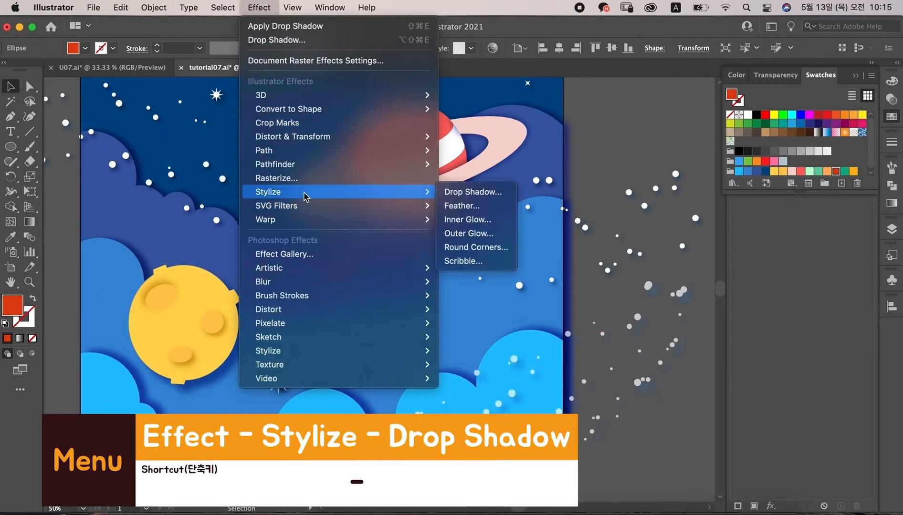
left_click(474, 192)
left_click_drag(703, 255, 706, 255)
left_click_drag(727, 255, 726, 255)
left_click(848, 193)
left_click(538, 168)
type("15")
key("Tab")
type("15")
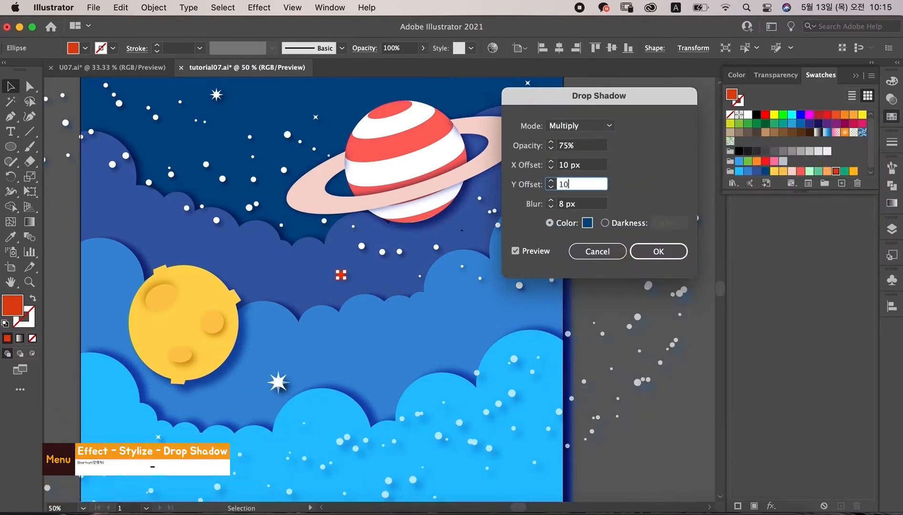
key("Tab")
left_click(665, 256)
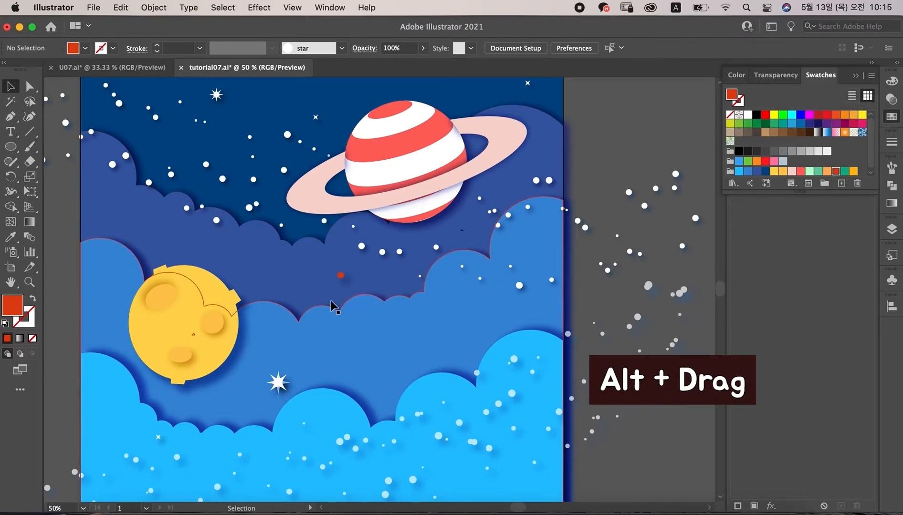
Step: Duplicate the red dot into the upper-left sky and into the clouds below the moon
left_click_drag(339, 275, 114, 215)
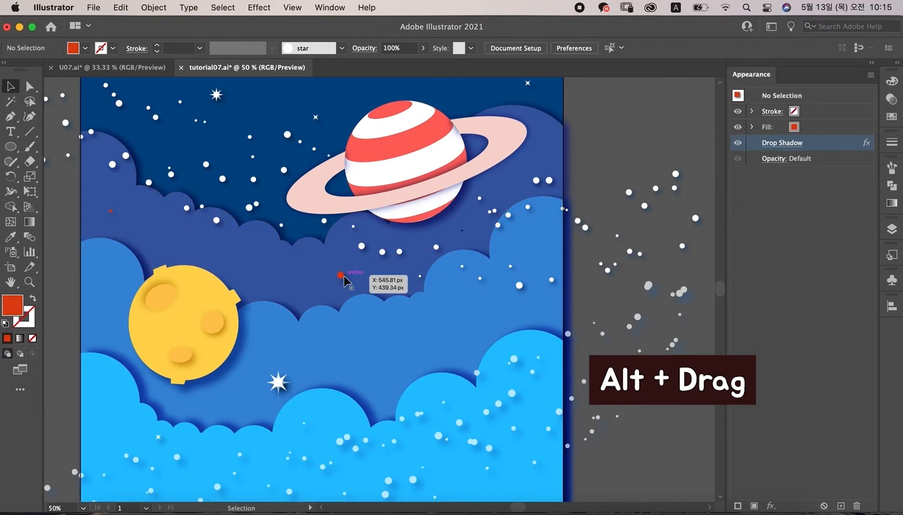
left_click_drag(342, 276, 201, 385)
left_click(586, 183)
key("super+minus")
Step: Duplicate a dot into the lower light-blue clouds and color it green
left_click(892, 116)
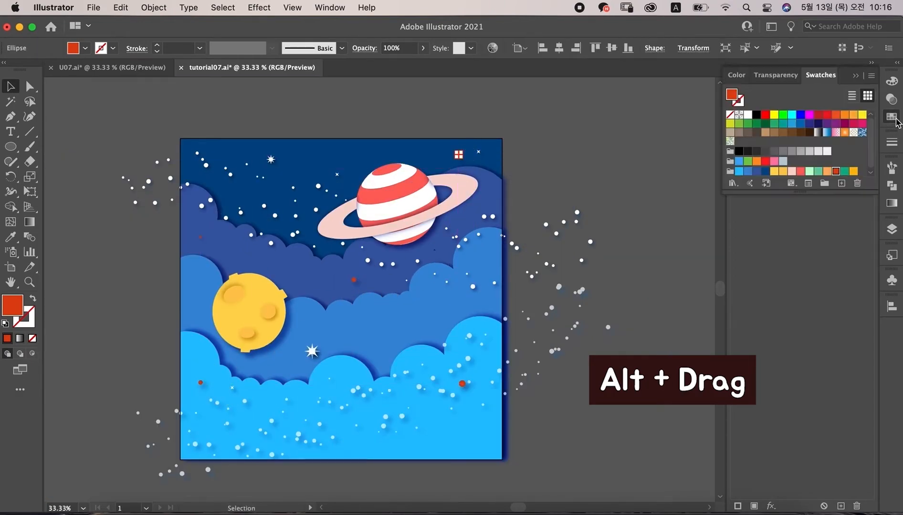
left_click(576, 133)
left_click_drag(458, 155, 344, 429)
key("super+plus")
key("super+plus")
key("super+plus")
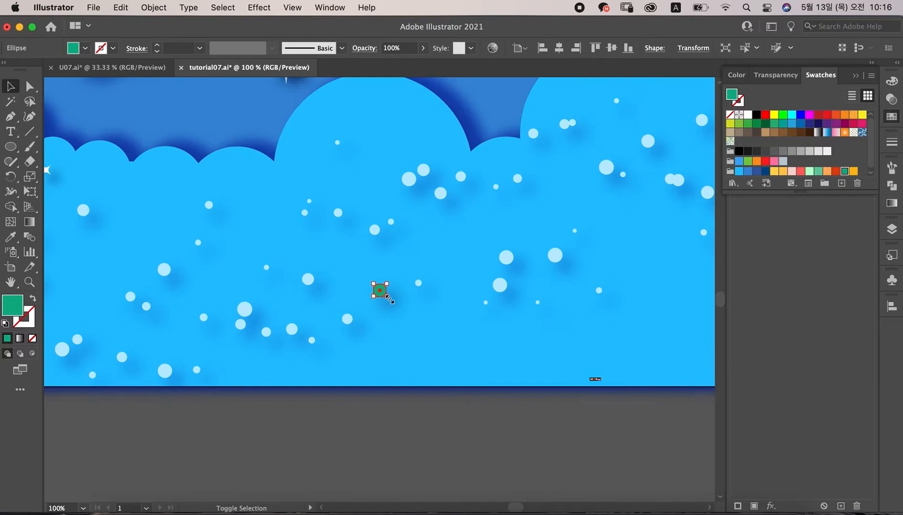
left_click_drag(389, 299, 384, 294)
left_click(399, 426)
Step: Duplicate a dot to the left of the moon and fill it with yellow-orange
key("super+minus")
key("super+minus")
left_click_drag(383, 440, 345, 221)
left_click_drag(342, 224, 128, 321)
left_click(348, 234)
left_click(892, 117)
left_click(853, 171)
left_click(607, 132)
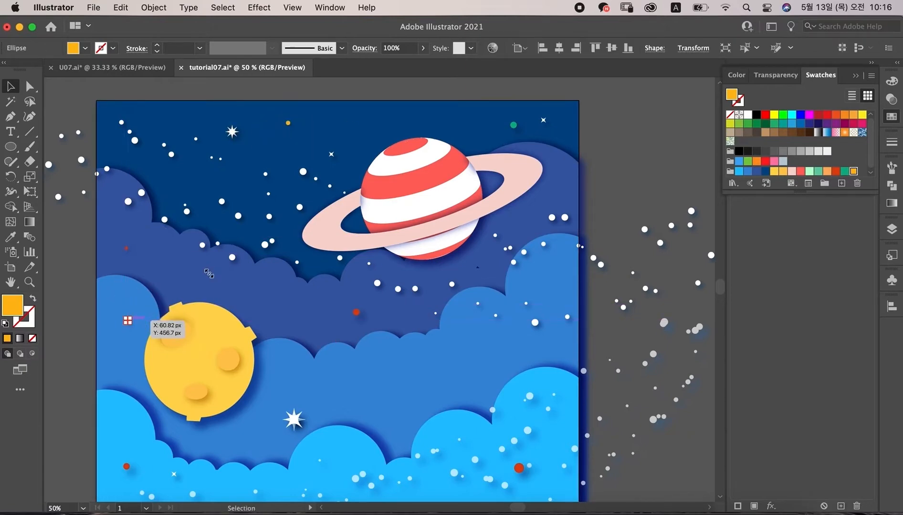
Step: Duplicate the yellow-orange dot into the light-blue clouds near the bottom
scroll(128, 321, "down", 5)
left_click_drag(89, 238, 92, 244)
left_click(80, 246)
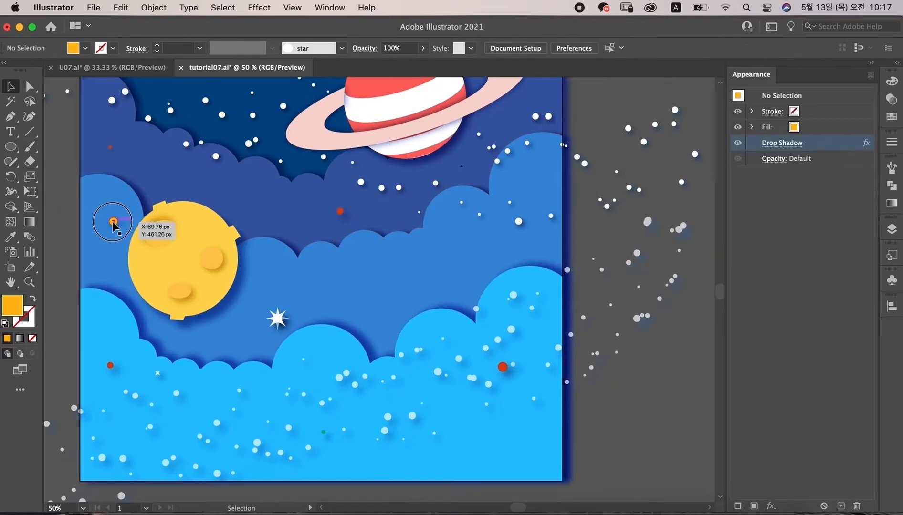
left_click_drag(112, 222, 445, 459)
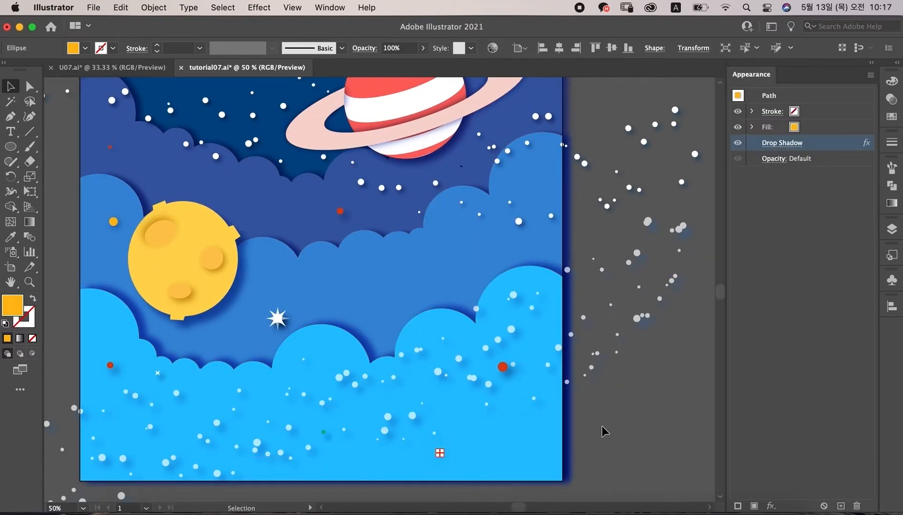
left_click(603, 428)
Step: Draw a yellow-orange four-point star beside the artboard with the Star tool
left_click_drag(11, 146, 55, 209)
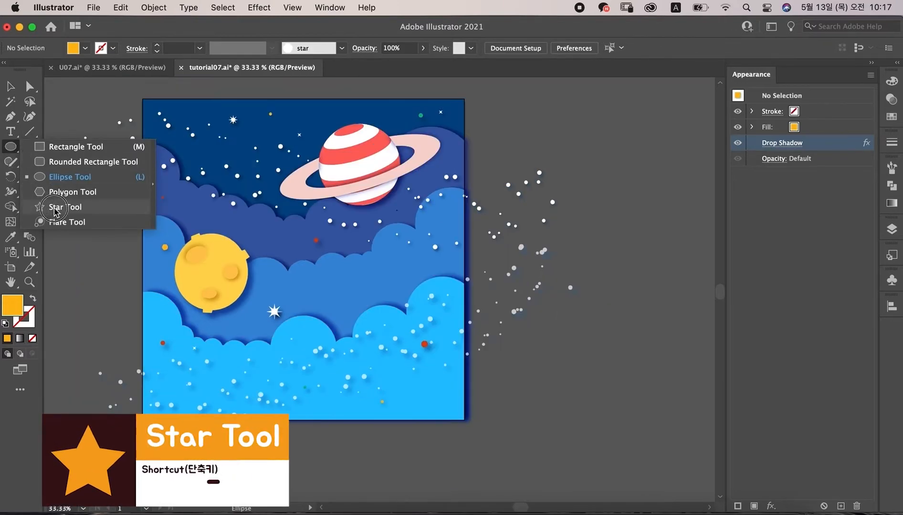
left_click(587, 303)
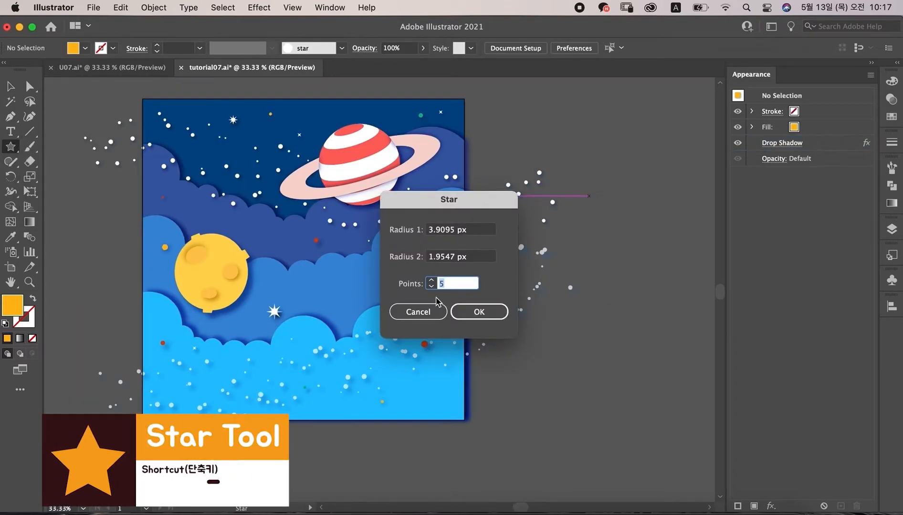
left_click(470, 312)
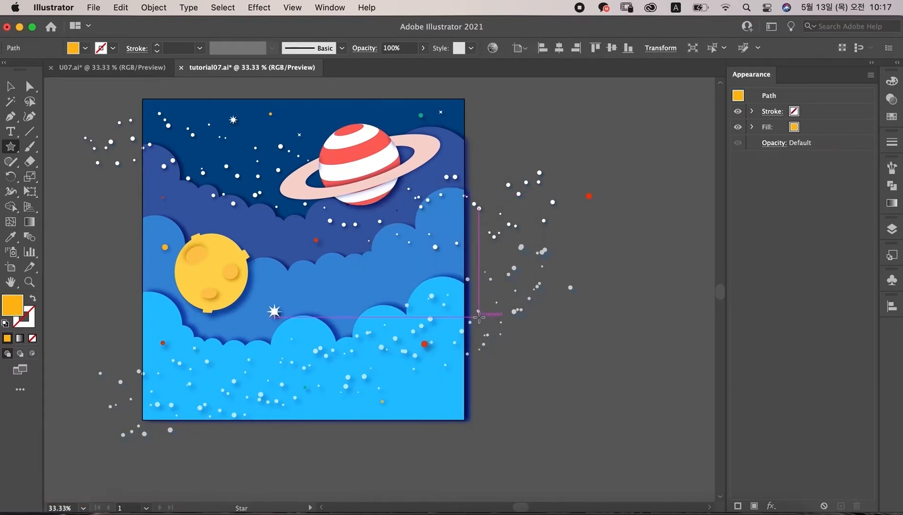
mouse_move(603, 211)
left_mouse_down()
mouse_move(671, 308)
mouse_move(697, 327)
left_mouse_up()
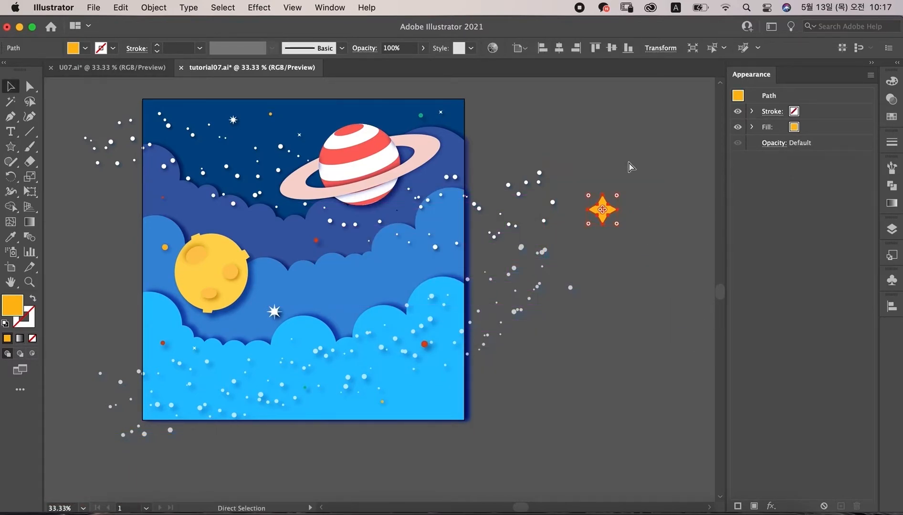
Step: Draw black stroke-only lines across the star: vertical and horizontal through its points, plus two short diagonals through the center
key("super+1")
left_click(337, 182)
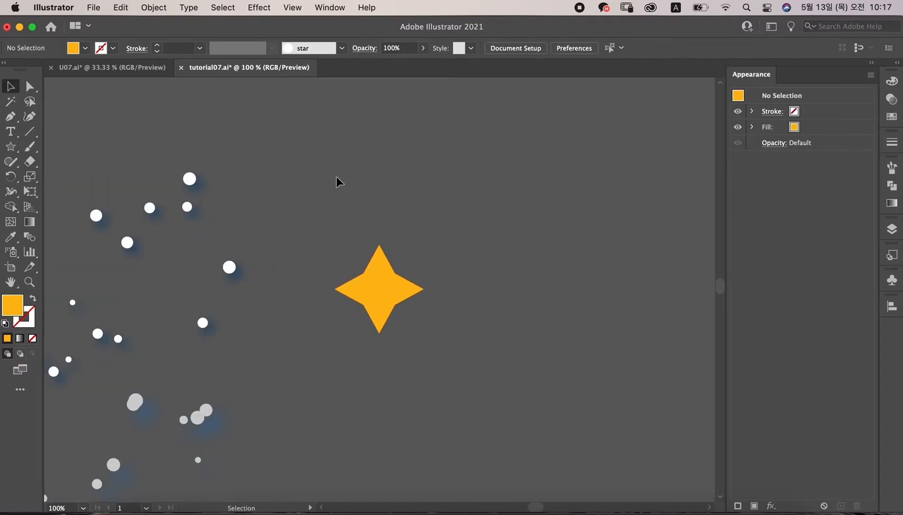
left_click(13, 120)
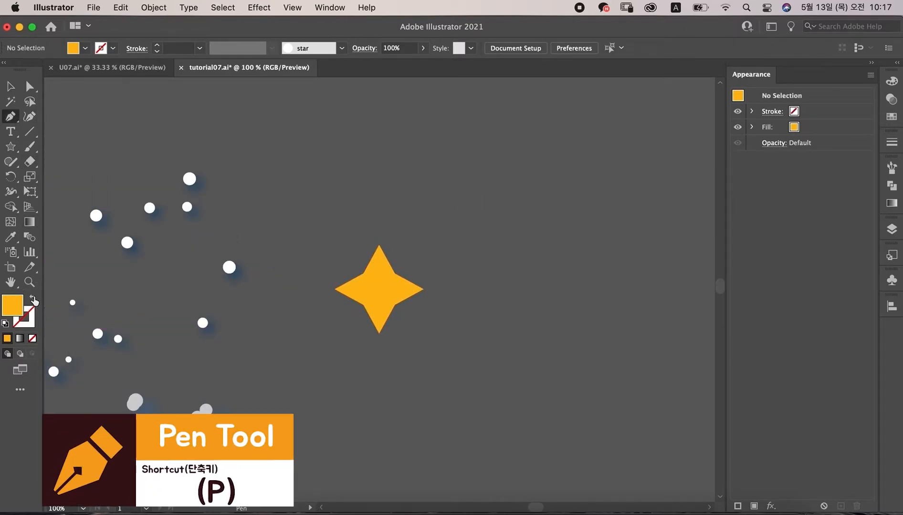
left_click(33, 299)
left_click(738, 161)
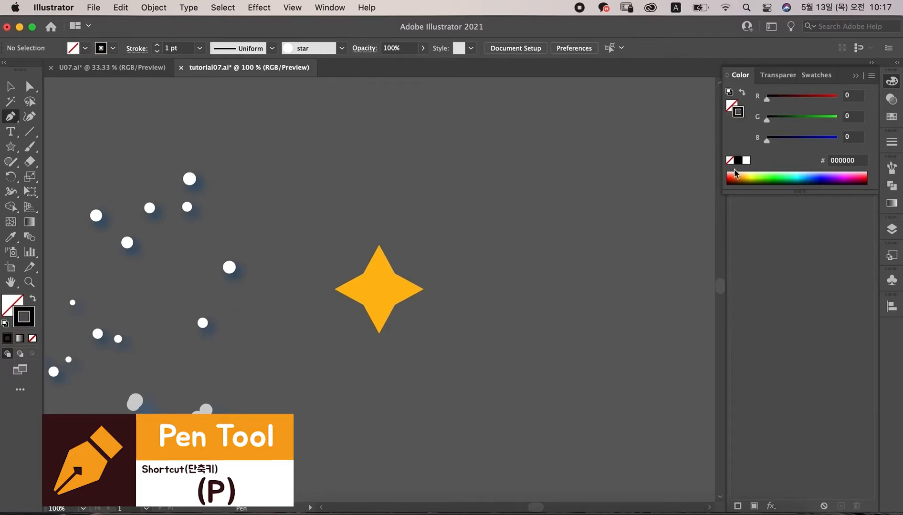
left_click(380, 246)
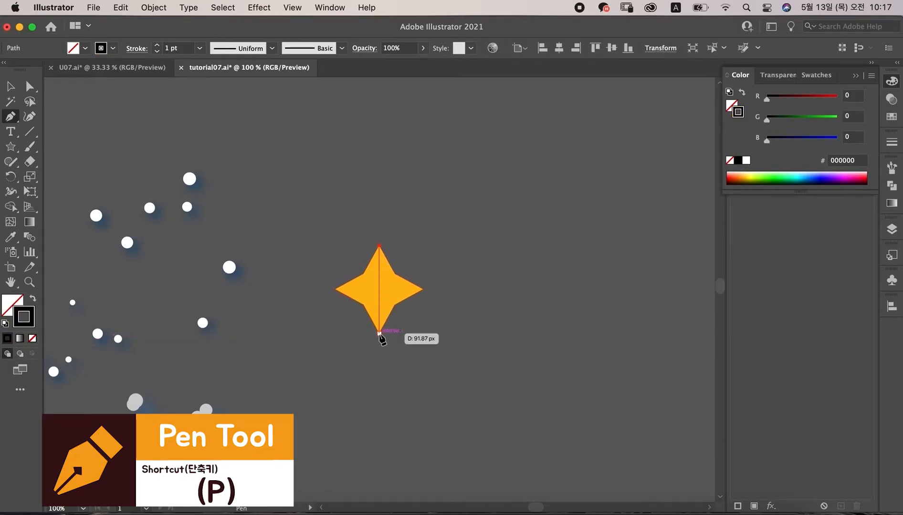
left_click(379, 333)
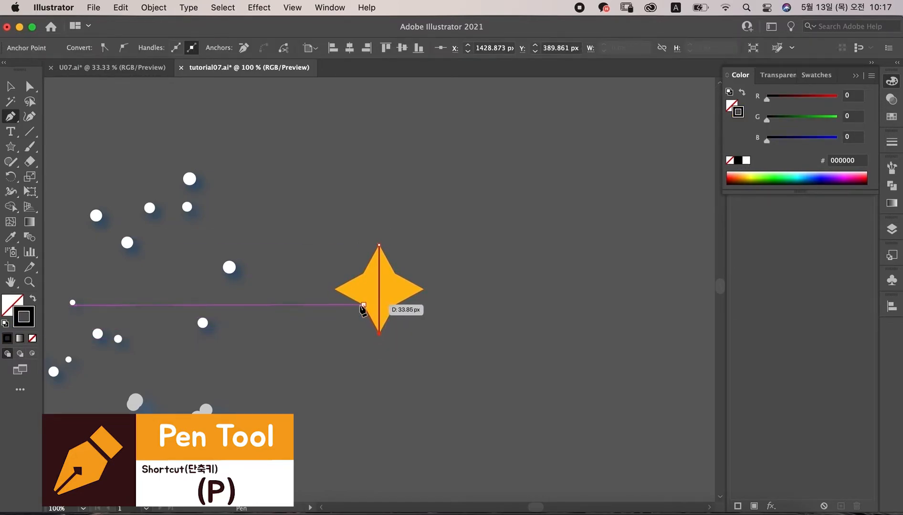
left_click(334, 289)
left_click(423, 289)
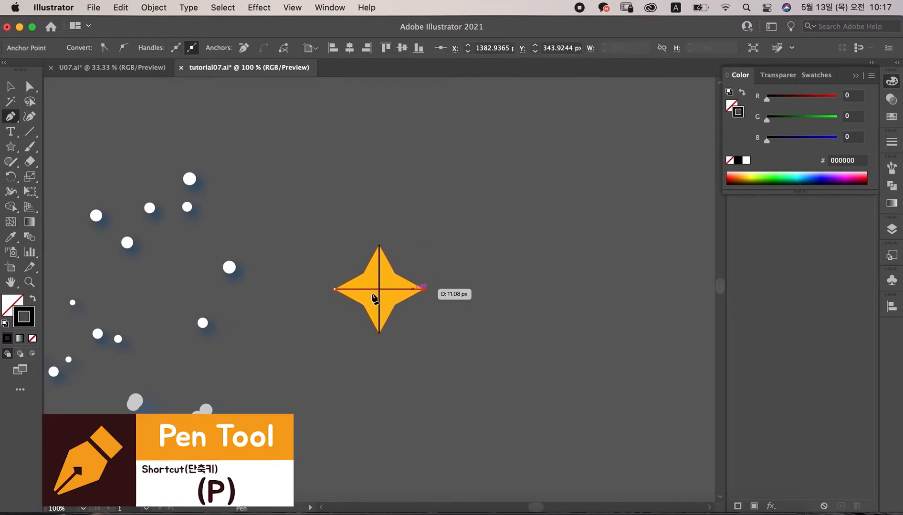
left_click(364, 274)
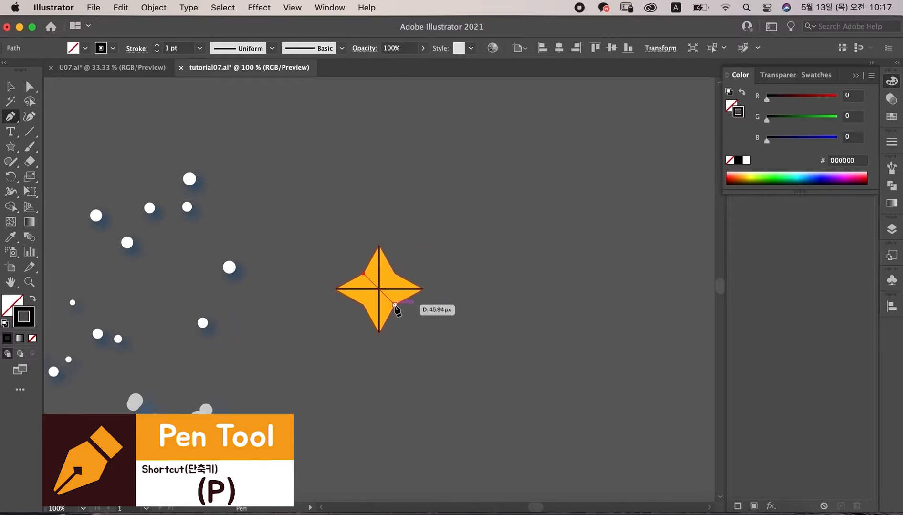
left_click(395, 305)
left_click(395, 273)
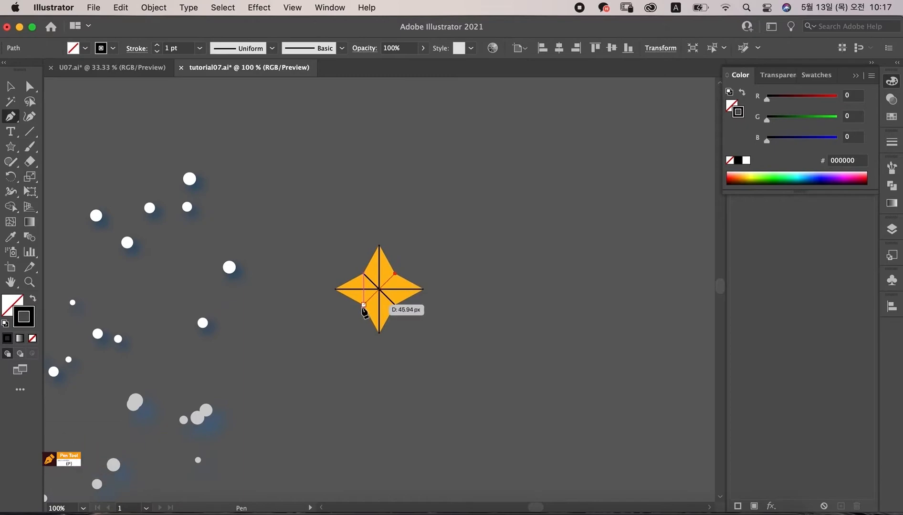
left_click(364, 305)
Step: Divide the star with the lines using Pathfinder
key("v")
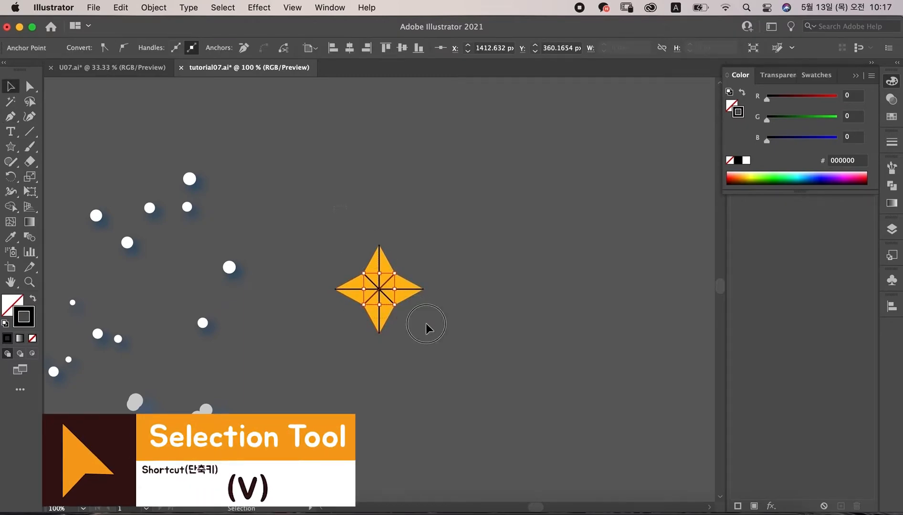
key("shift+super+F9")
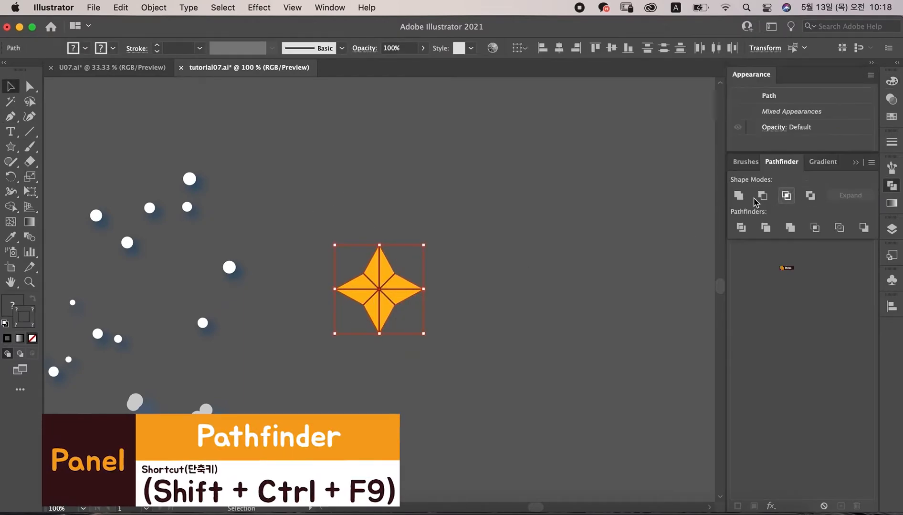
left_click(741, 228)
left_click(415, 189)
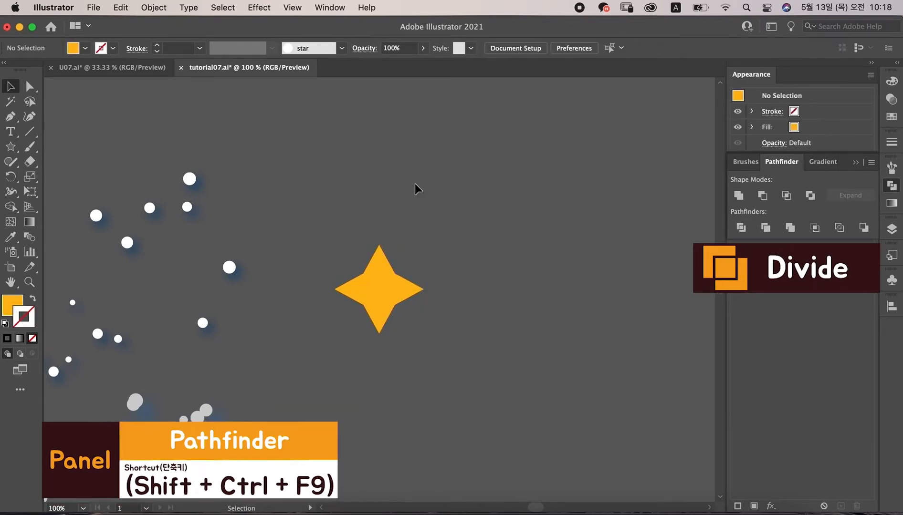
Step: Recolor one facet of the divided star with a lighter yellow swatch using the Group Selection tool
left_click(22, 87)
left_click(96, 102)
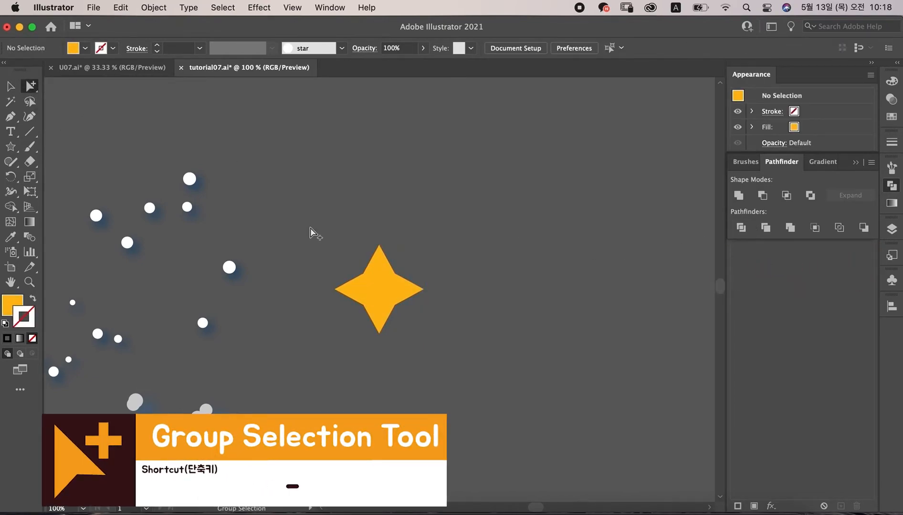
left_click(373, 273)
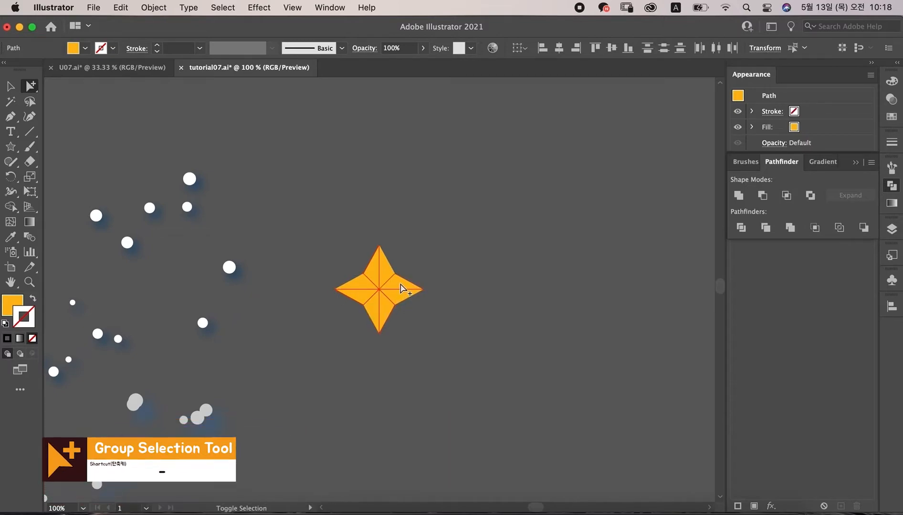
left_click(891, 81)
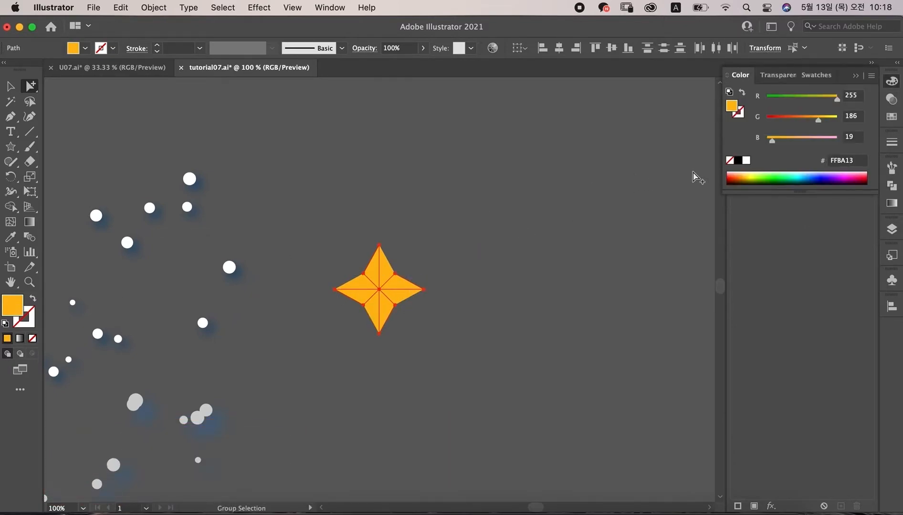
left_click(893, 117)
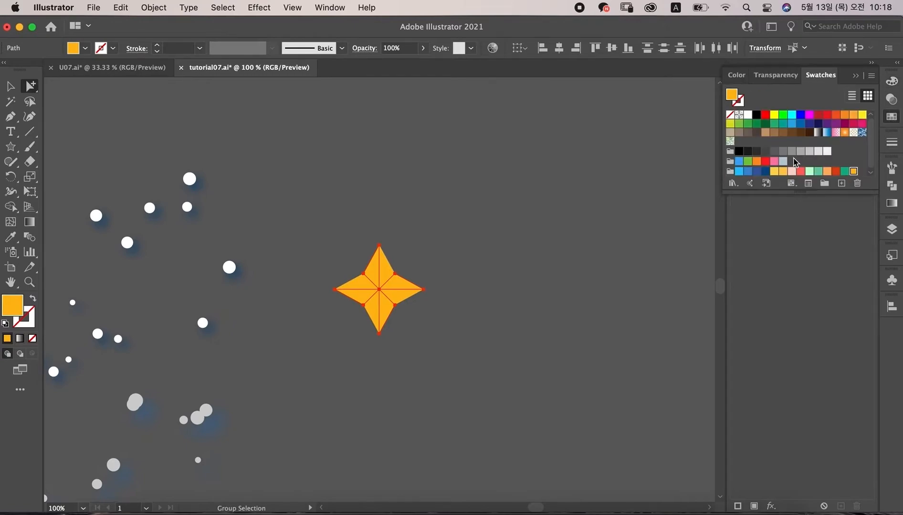
left_click(776, 173)
Step: Scale the faceted star down to about half its size
key("v")
left_click(563, 205)
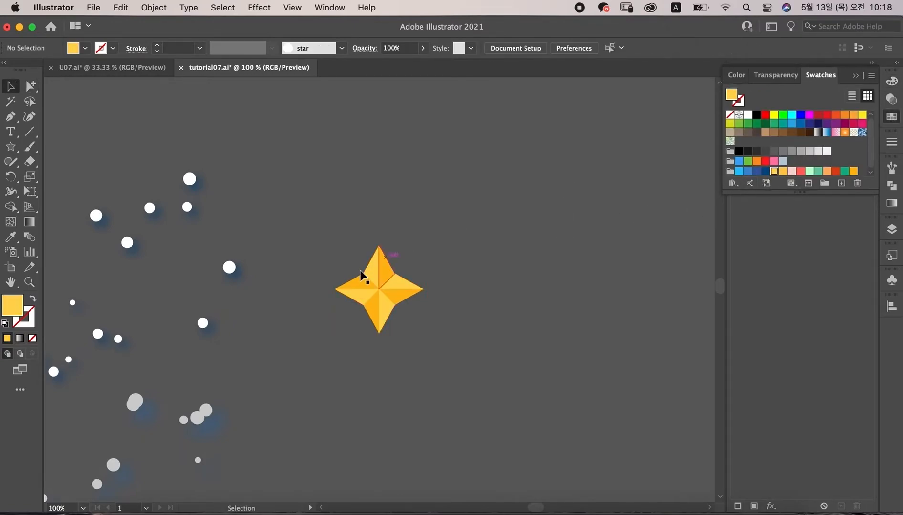
left_click(364, 278)
left_click_drag(424, 335, 380, 291)
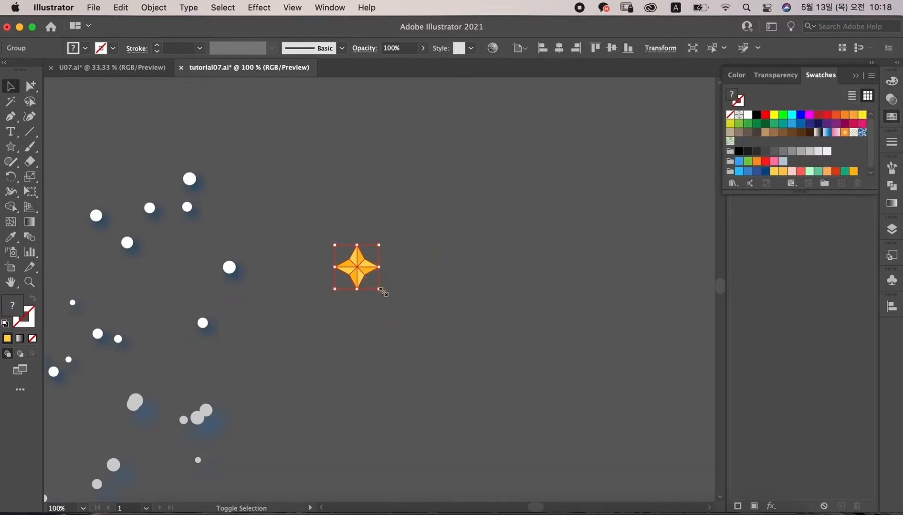
Step: Move the faceted star onto the artboard into the blue clouds below the planet and rotate it slightly
left_click(447, 269)
key("super+minus")
key("super+minus")
key("super+minus")
left_click_drag(496, 186, 336, 210)
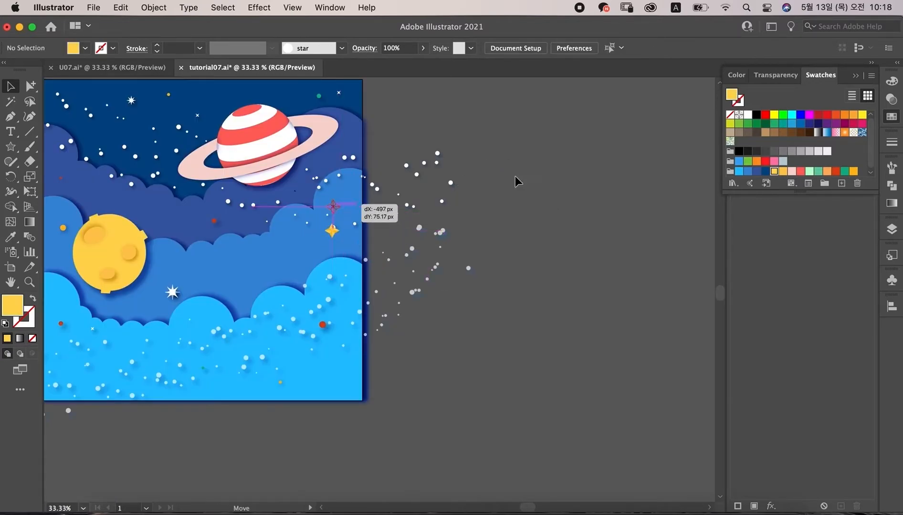
left_click(534, 164)
left_click(333, 208)
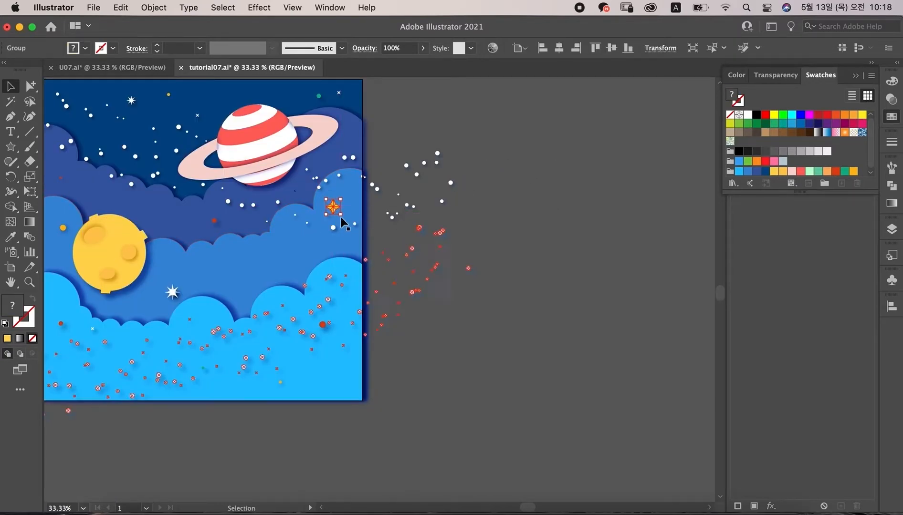
left_click_drag(339, 213, 344, 217)
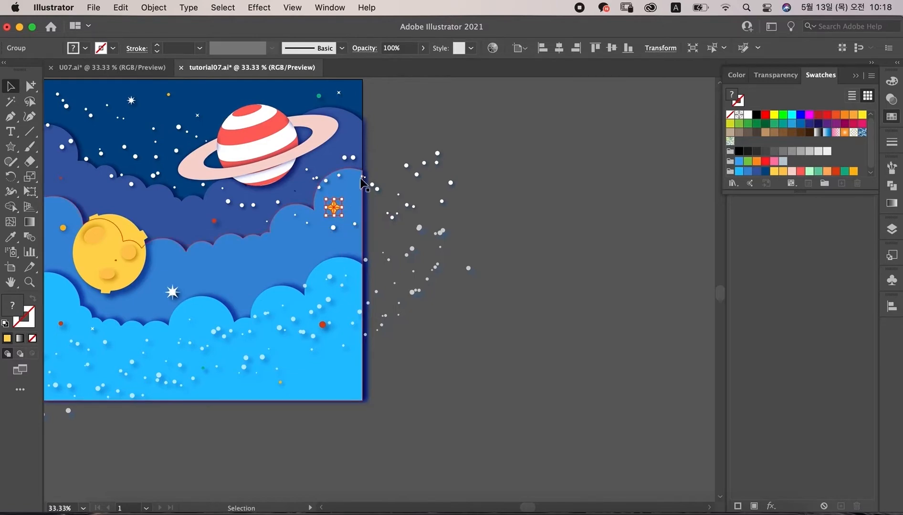
key("super+equal")
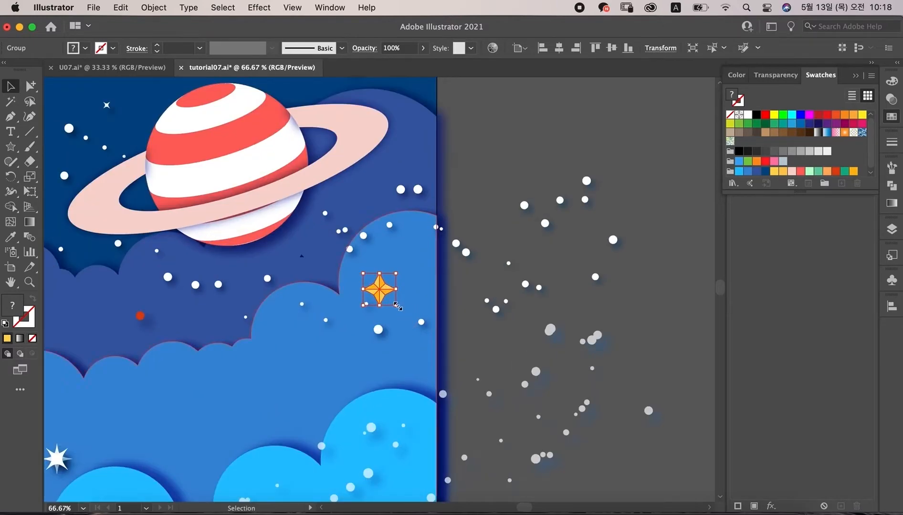
left_click_drag(394, 304, 392, 298)
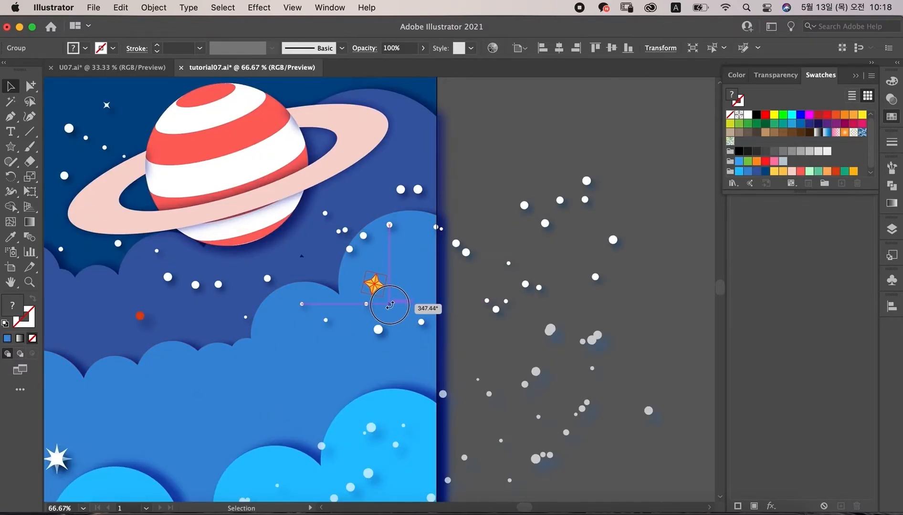
Step: Add a Drop Shadow to the faceted star with color 0A60A0 and an X offset of 5 px
left_click(255, 8)
mouse_move(312, 194)
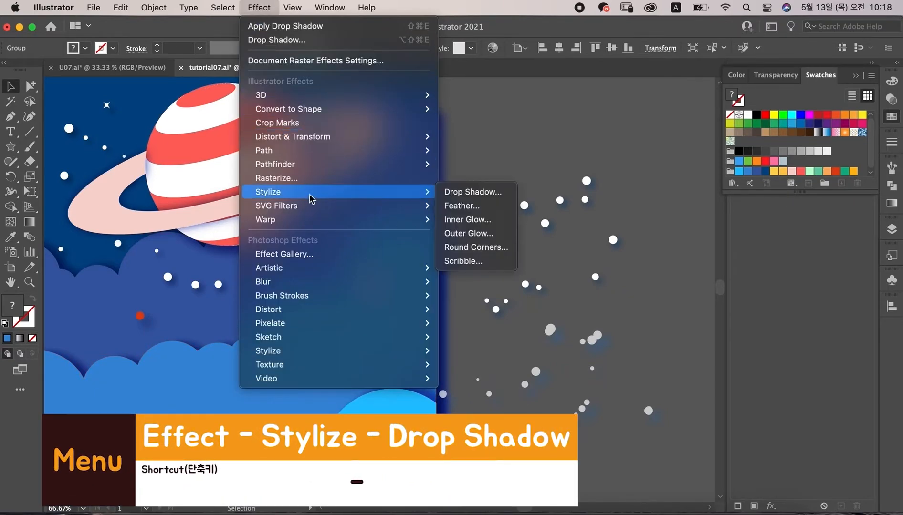
left_click(487, 195)
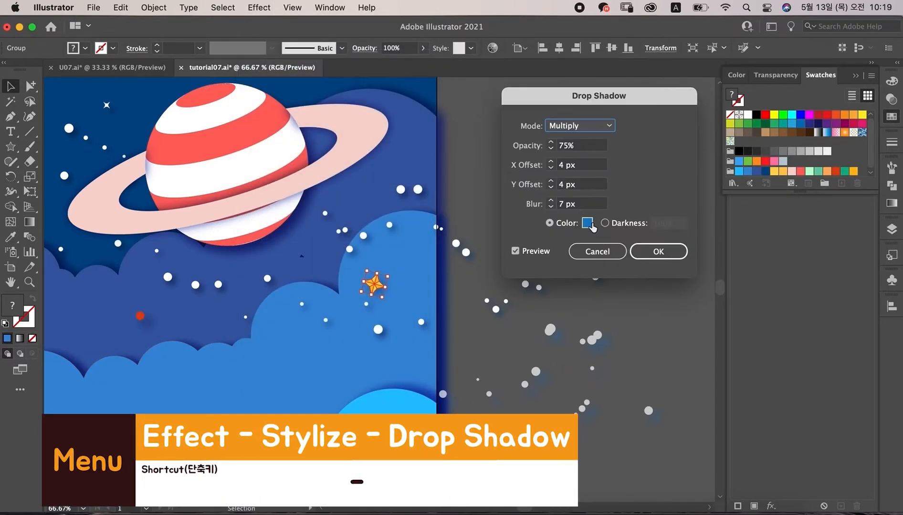
left_click(589, 223)
type("0A60A0")
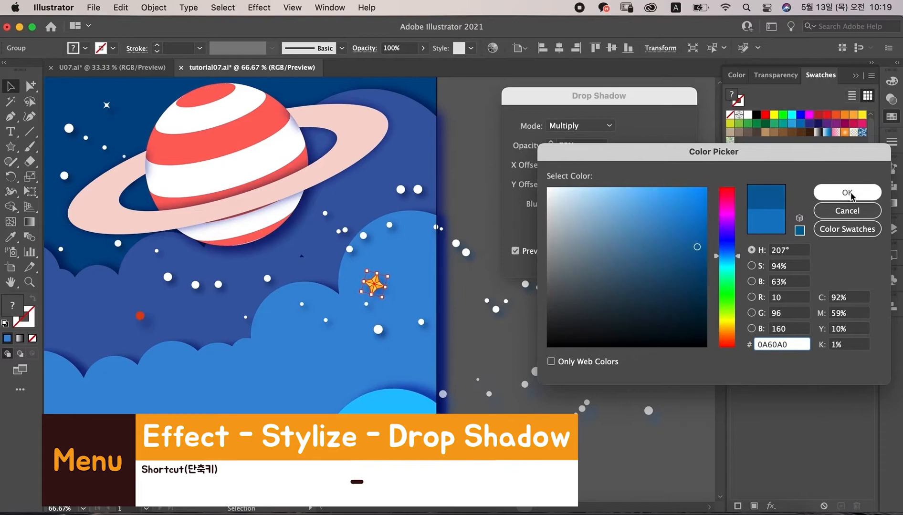
left_click(848, 193)
left_click(564, 165)
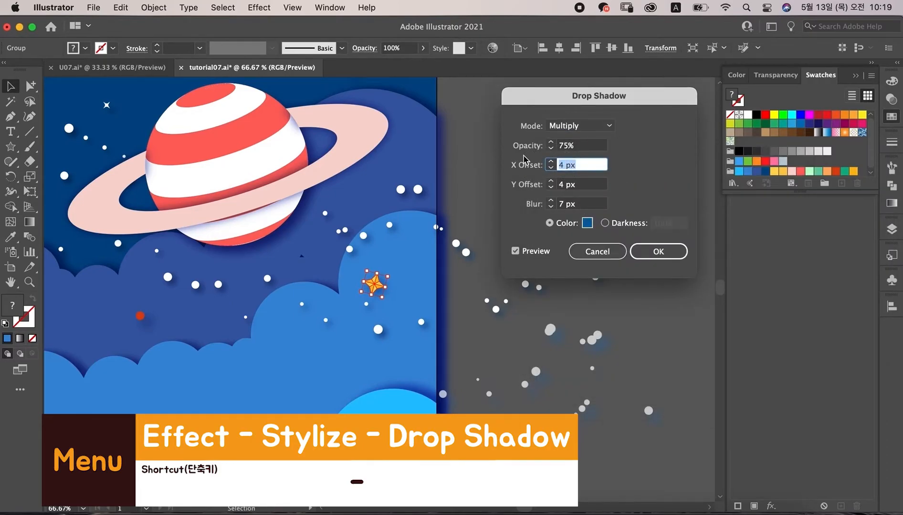
type("5")
key("Tab")
type("5")
key("Tab")
left_click(659, 251)
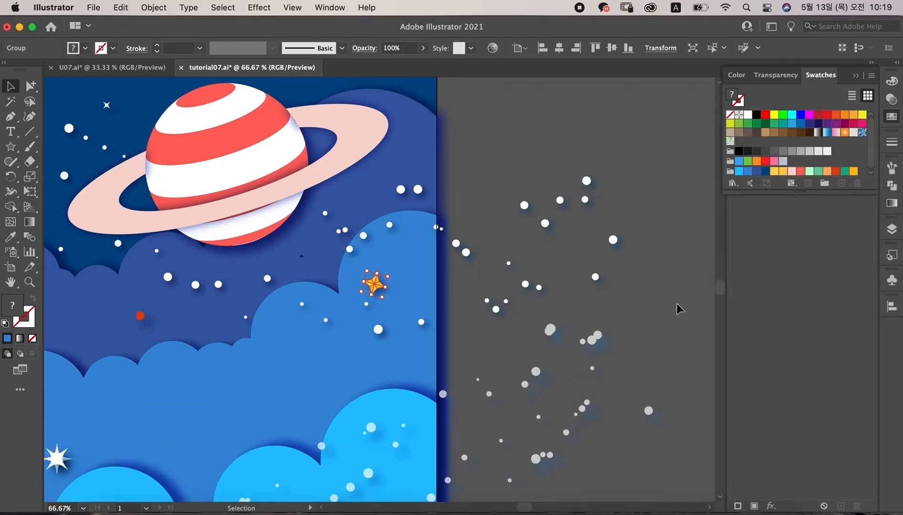
Step: Duplicate the faceted star into the light-blue clouds near the bottom and rotate the copy slightly
left_click(689, 327)
key("super+minus")
key("super+minus")
left_click_drag(539, 199, 329, 337)
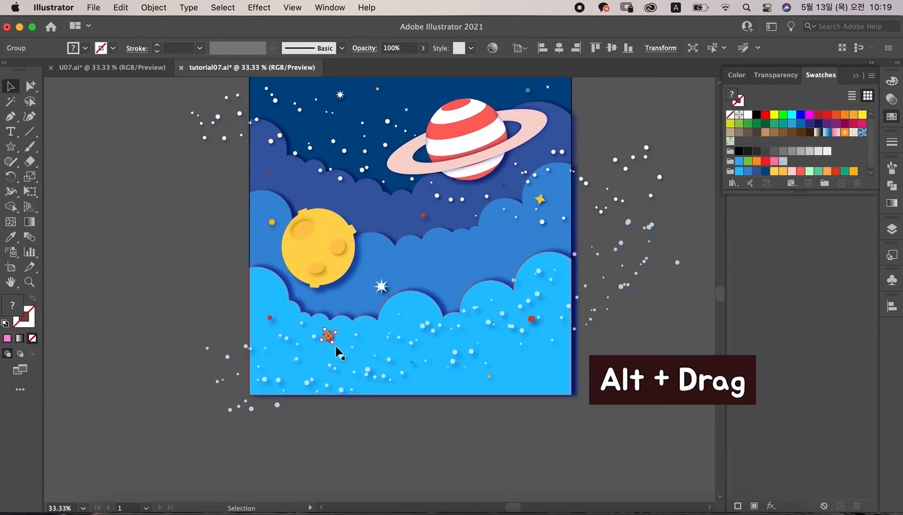
key("super+plus")
key("super+plus")
key("super+plus")
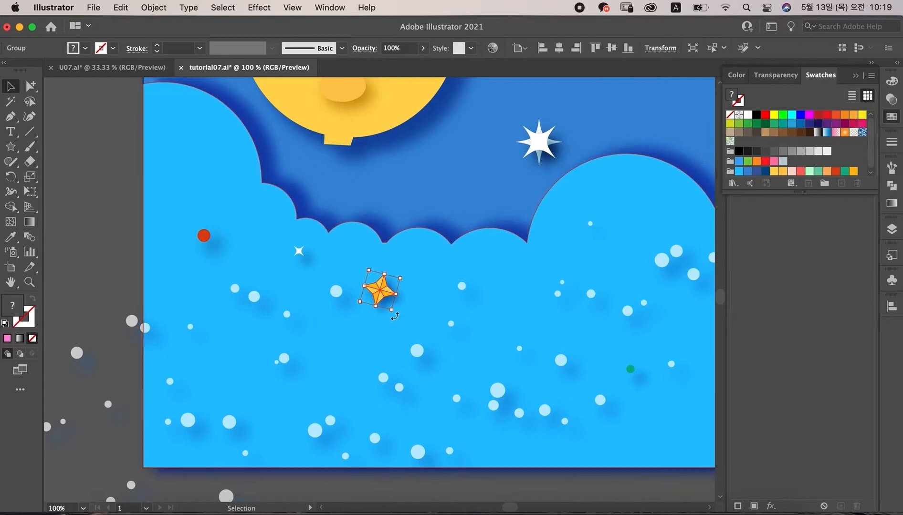
left_click_drag(392, 310, 384, 297)
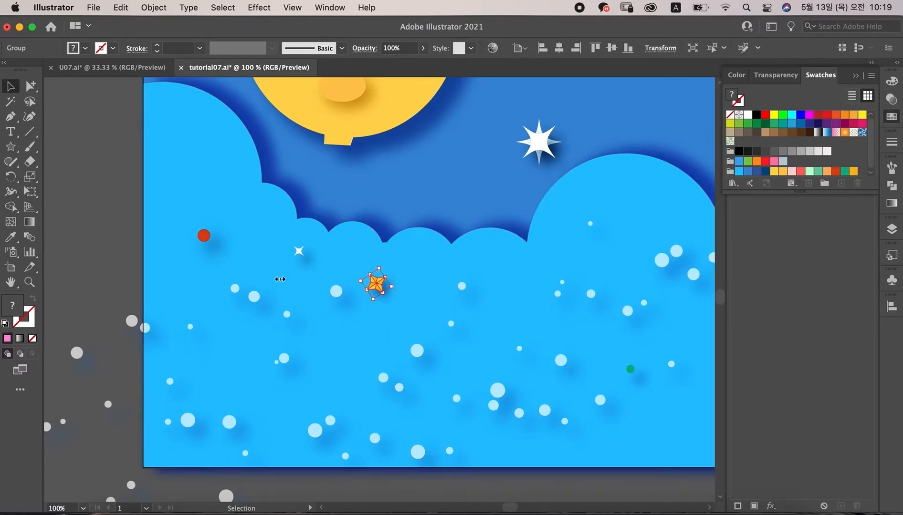
Step: Draw a small white ellipse beside the artboard with the Ellipse tool
left_click(72, 189)
key("super+minus")
key("super+minus")
key("super+minus")
left_click(13, 148)
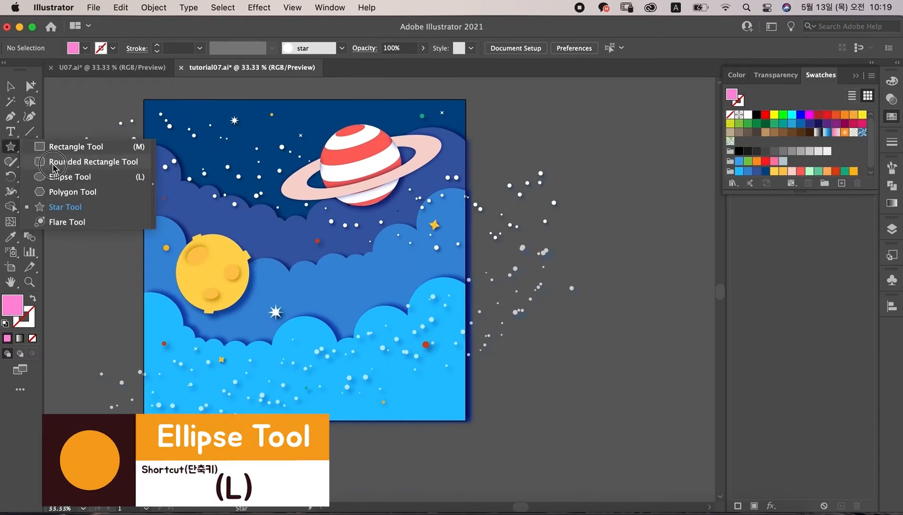
left_click(67, 177)
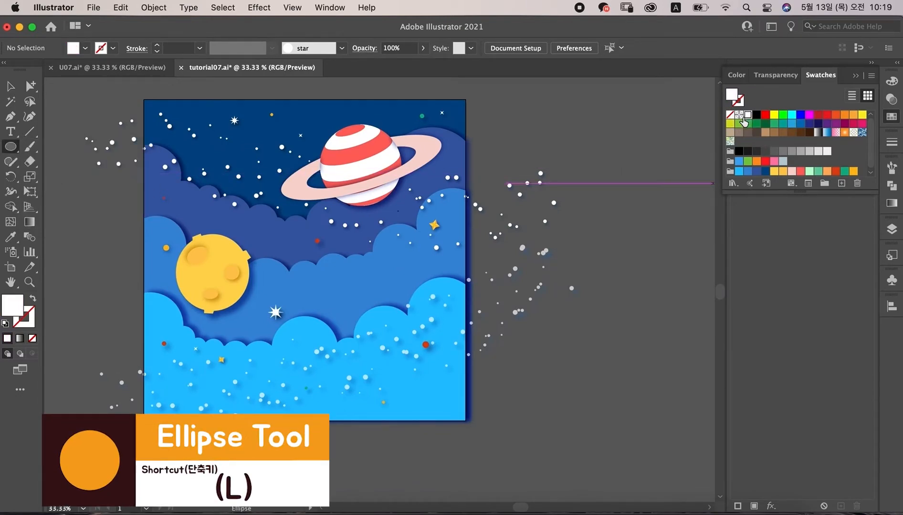
left_click_drag(496, 113, 510, 126)
Step: Stretch the ellipse's right anchor far out into a long tail and make it a sharp point with the Anchor Point tool
left_click(30, 86)
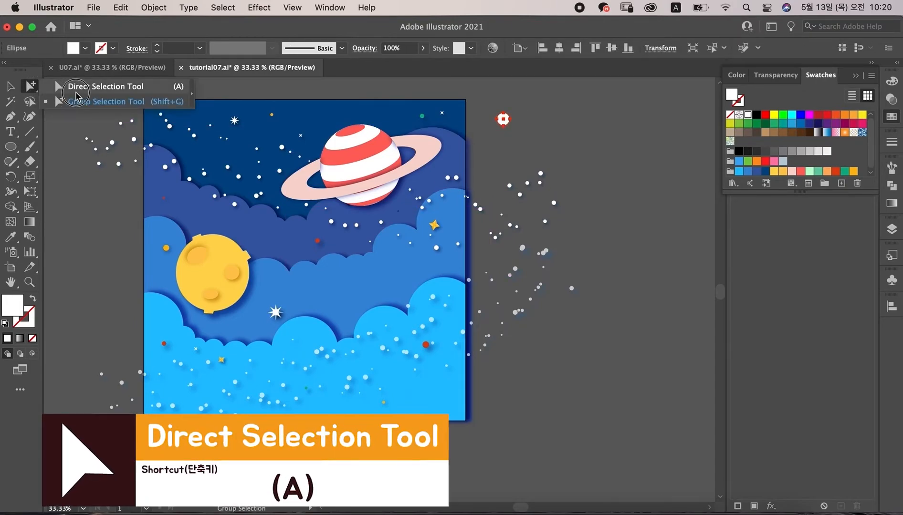
left_click_drag(511, 120, 627, 123)
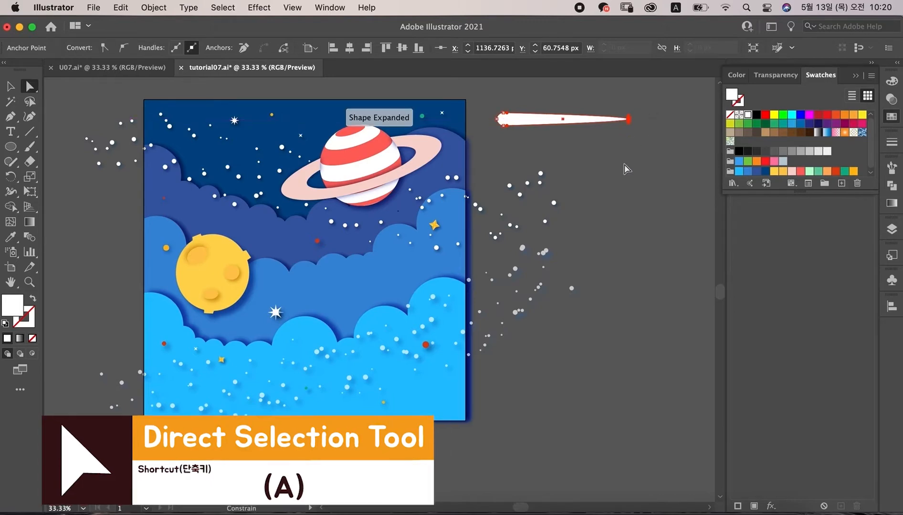
key("shift+c")
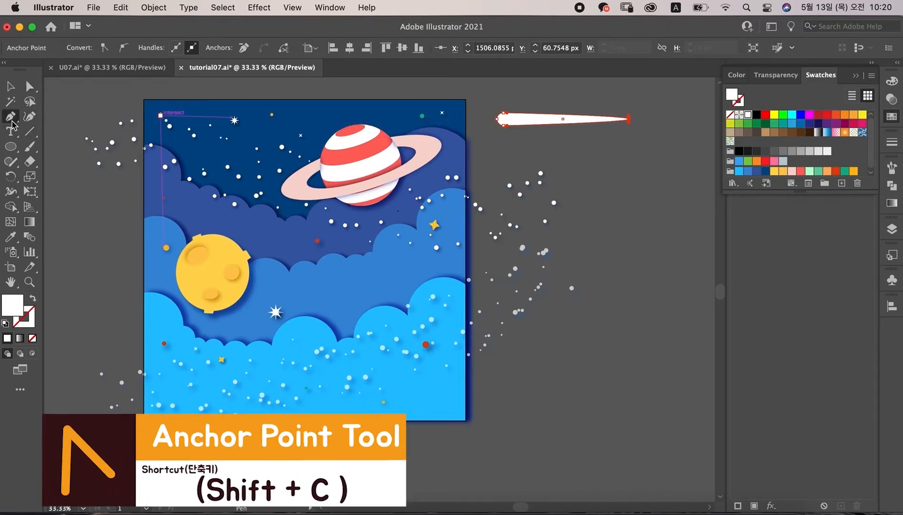
left_click(9, 121)
left_click(81, 161)
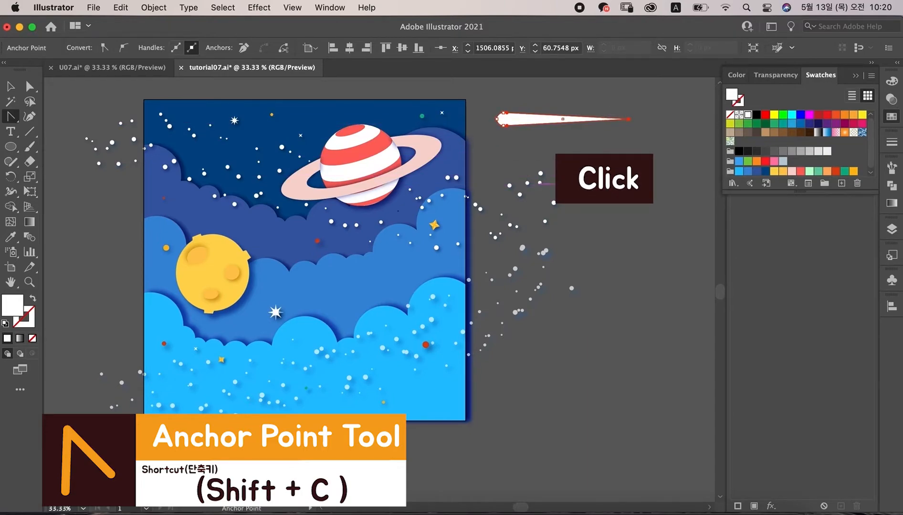
Step: Make the shooting-star shape thinner and slightly shorter
key("v")
left_click(490, 134)
left_click(519, 125)
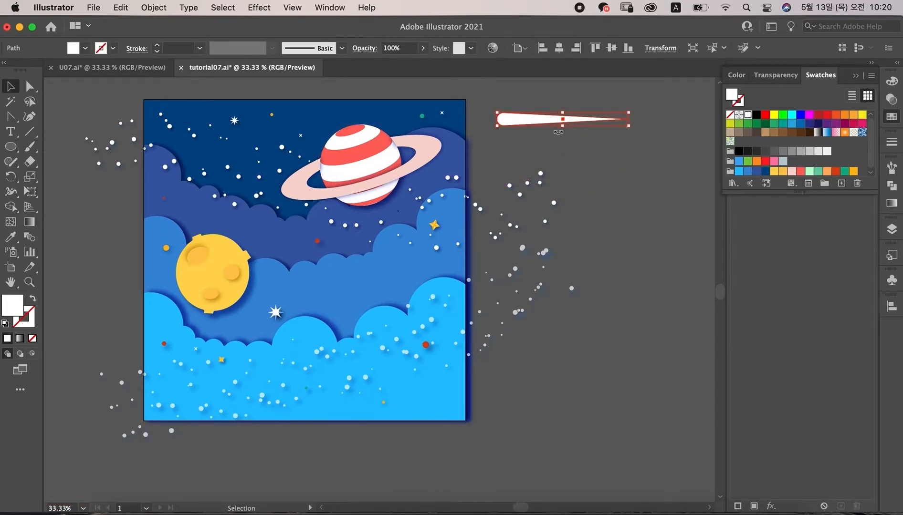
left_click_drag(563, 128, 563, 122)
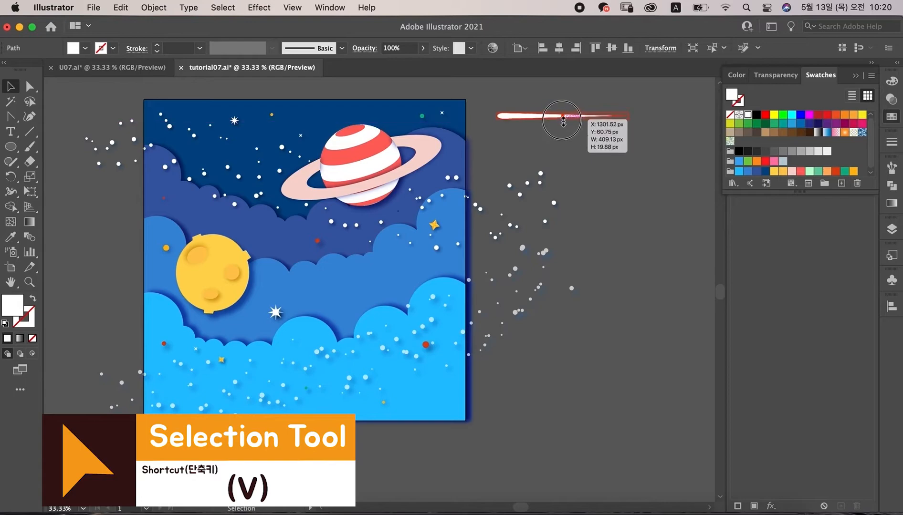
left_click(588, 147)
left_click(524, 117)
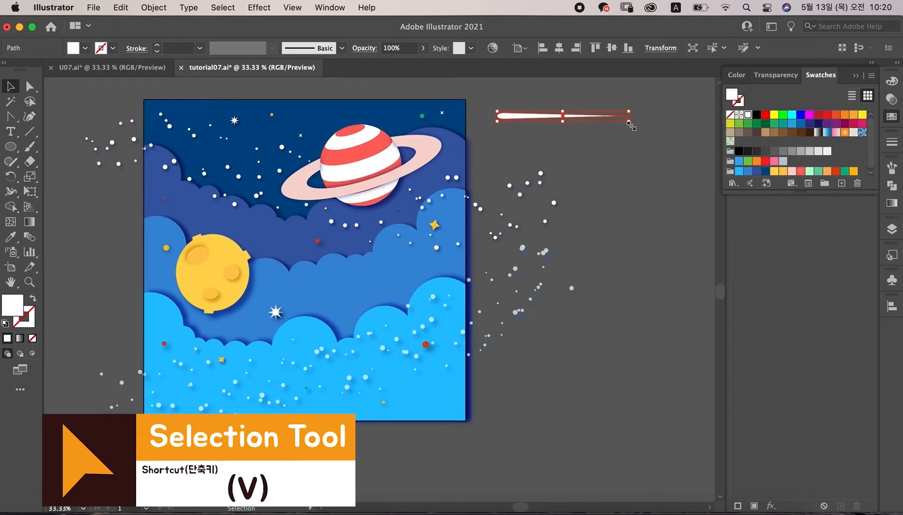
left_click_drag(628, 116, 602, 117)
Step: Move the shooting star onto the artboard above the moon and rotate it to a rising diagonal
left_click(562, 143)
left_click_drag(518, 114, 195, 214)
left_click_drag(279, 221, 279, 191)
left_click(513, 125)
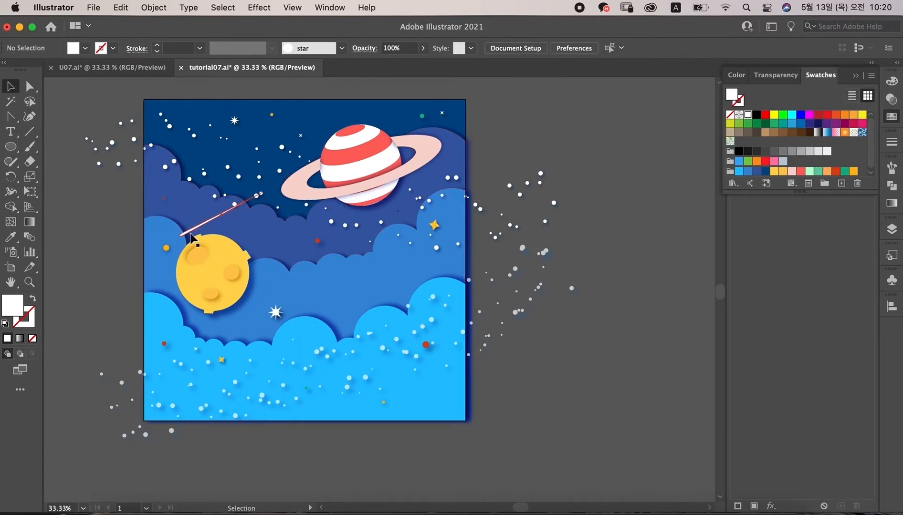
Step: Duplicate the shooting star down into the light-blue clouds
left_click_drag(194, 230, 313, 339)
left_click(511, 126)
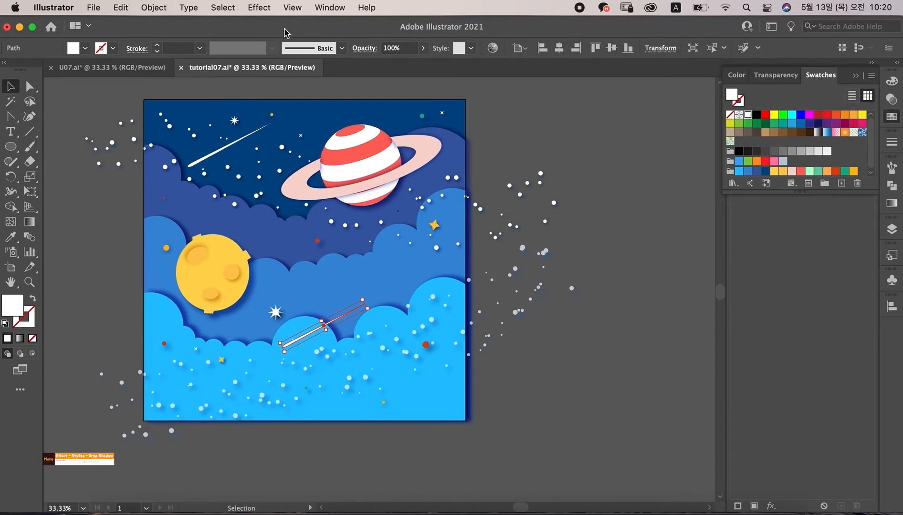
Step: Add a Drop Shadow to the lower shooting star with X and Y offsets of 4 px
left_click(259, 7)
mouse_move(296, 210)
mouse_move(299, 193)
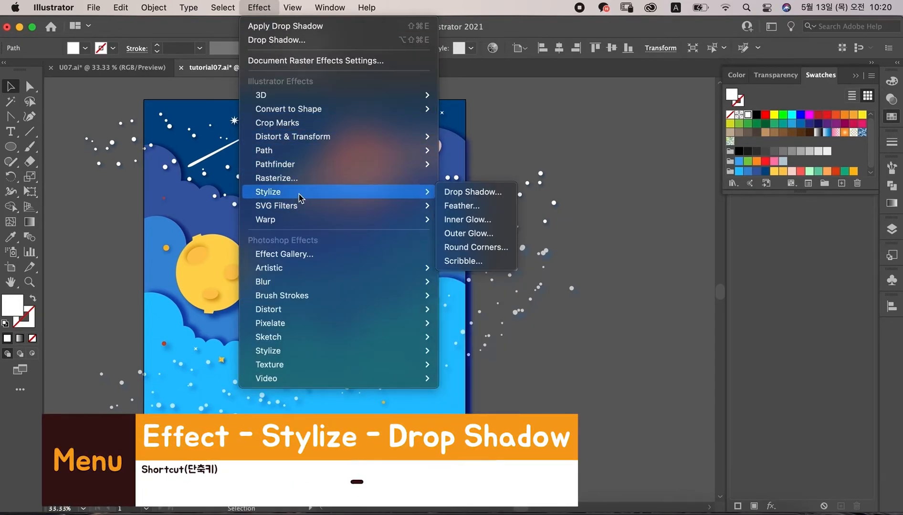
left_click(477, 192)
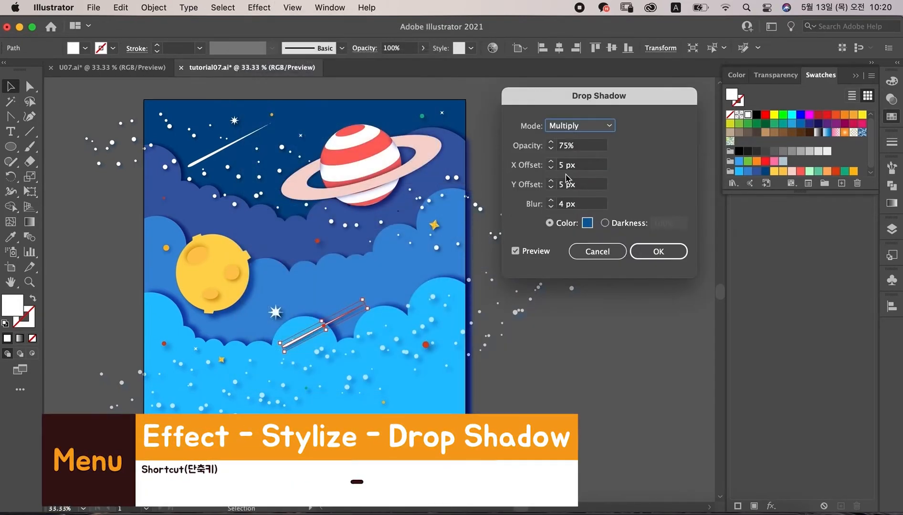
left_click(592, 229)
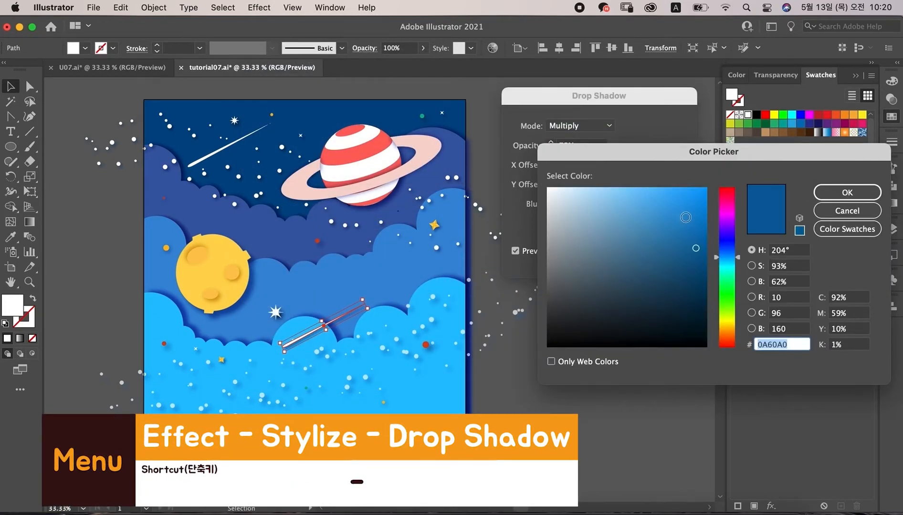
left_click(833, 216)
left_click(580, 165)
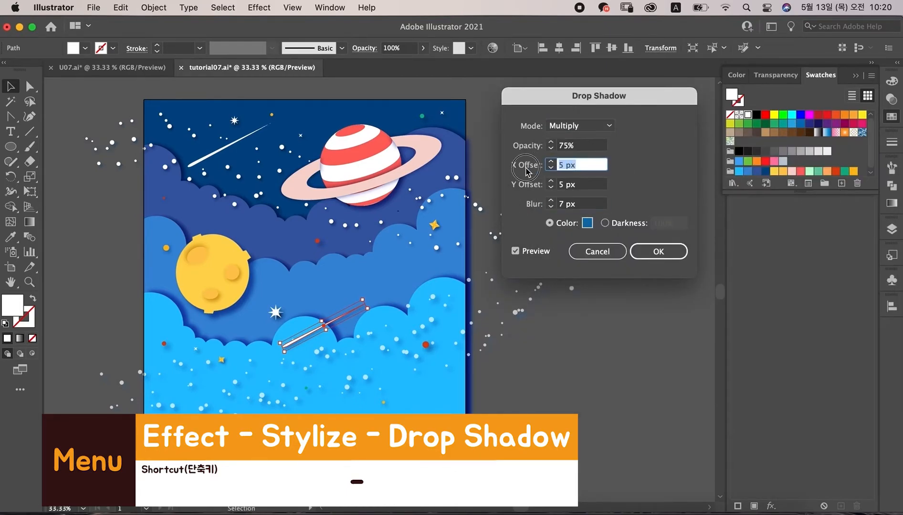
type("4")
key("Tab")
type("4")
key("Tab")
left_click(659, 251)
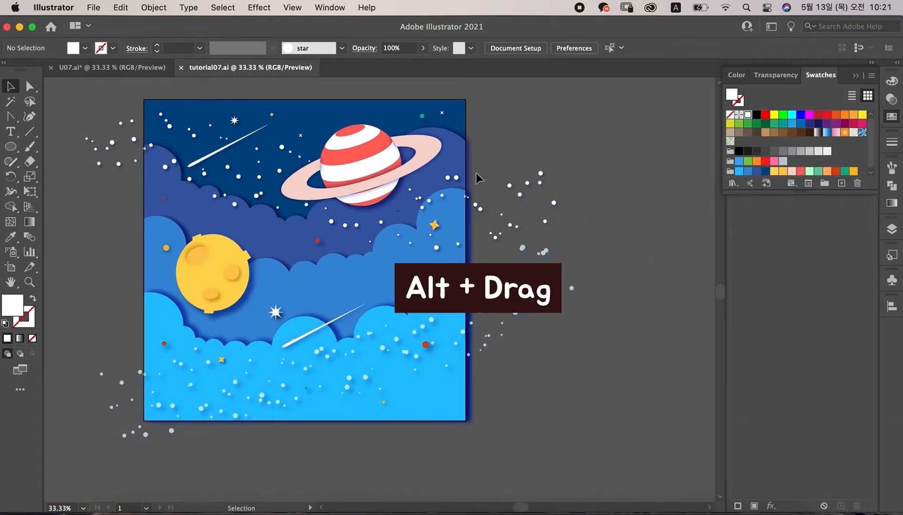
Step: Duplicate a colored dot down into the mid-blue clouds near the moon
left_click_drag(421, 116, 313, 287)
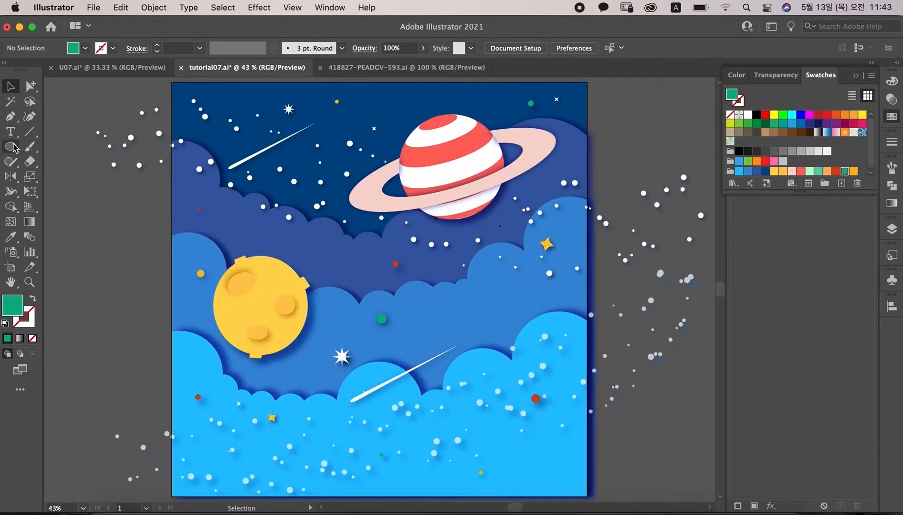
left_click(10, 147)
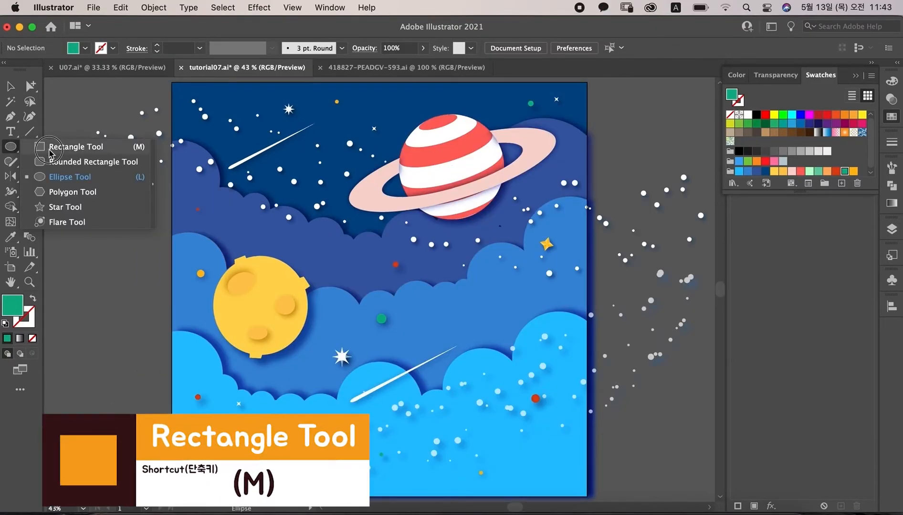
Step: Draw a tall rectangle beside the artboard for a rocket body and fill it white
left_click(71, 147)
left_click_drag(525, 264, 211, 256)
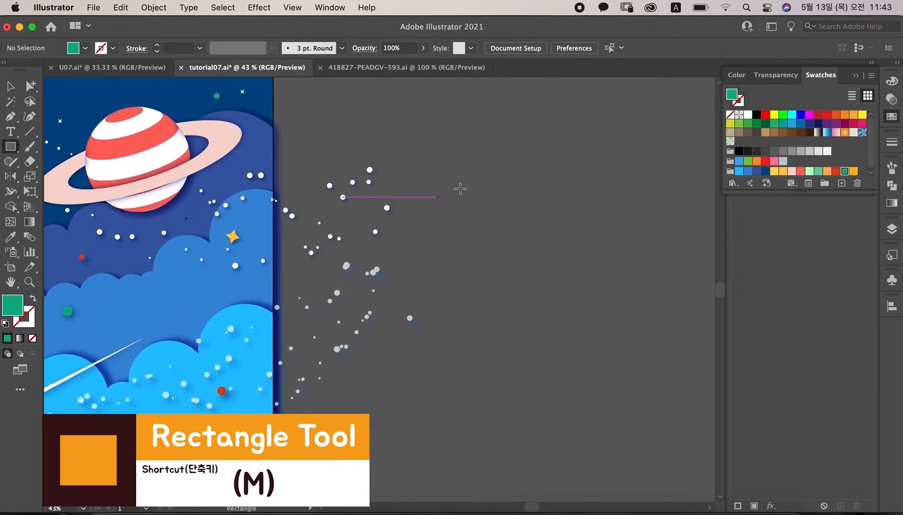
left_click_drag(464, 207, 537, 349)
left_click(748, 115)
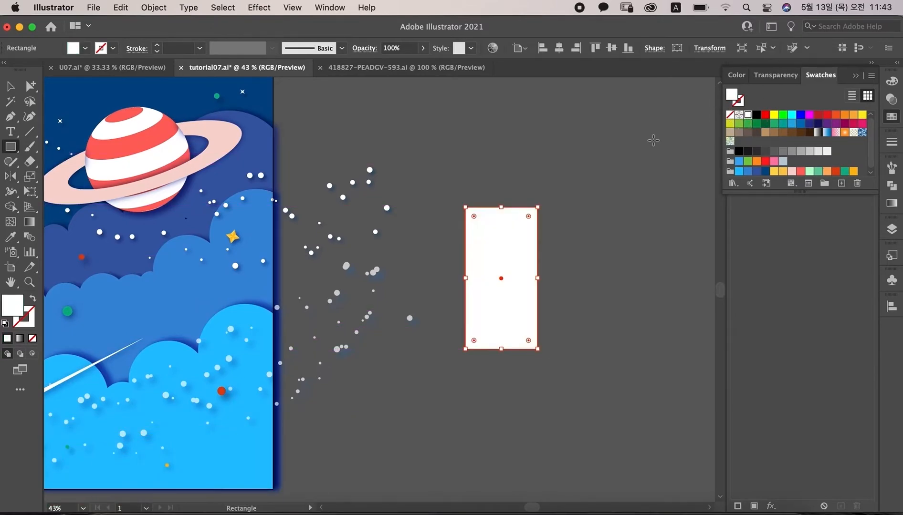
Step: Add an anchor point at the middle of the rectangle's top edge and pull it up into a pointed roof
key("p")
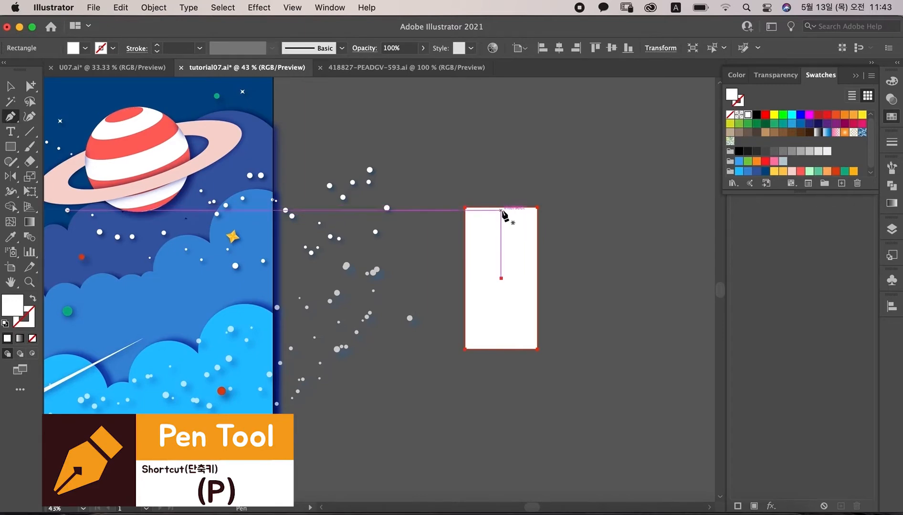
left_click(502, 209)
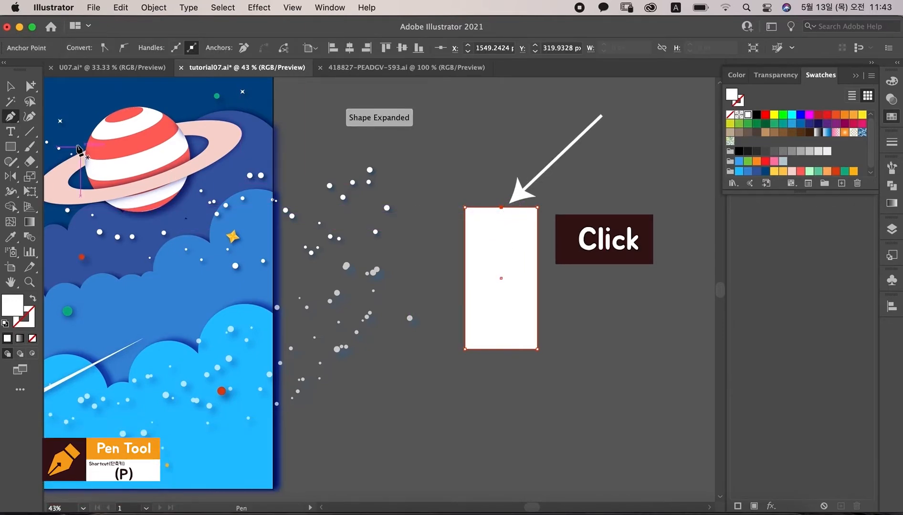
left_click(29, 86)
left_click(86, 87)
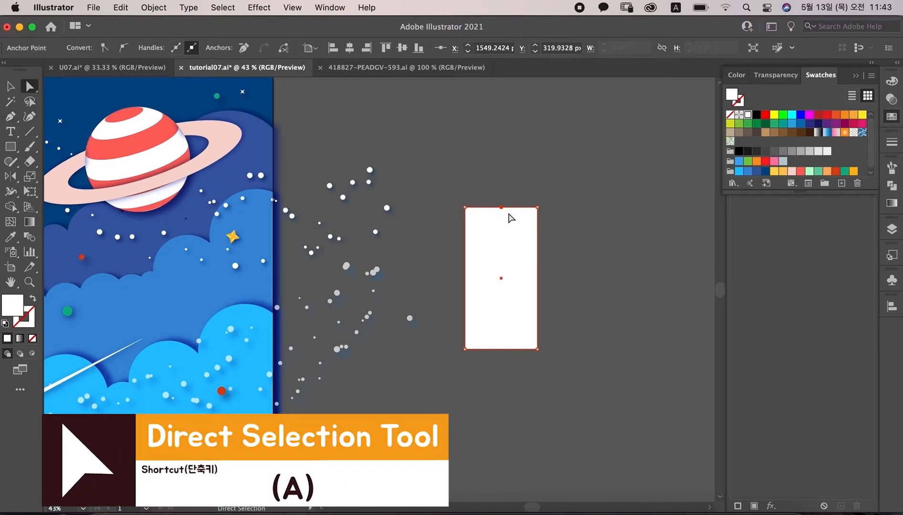
left_click_drag(502, 210, 506, 167)
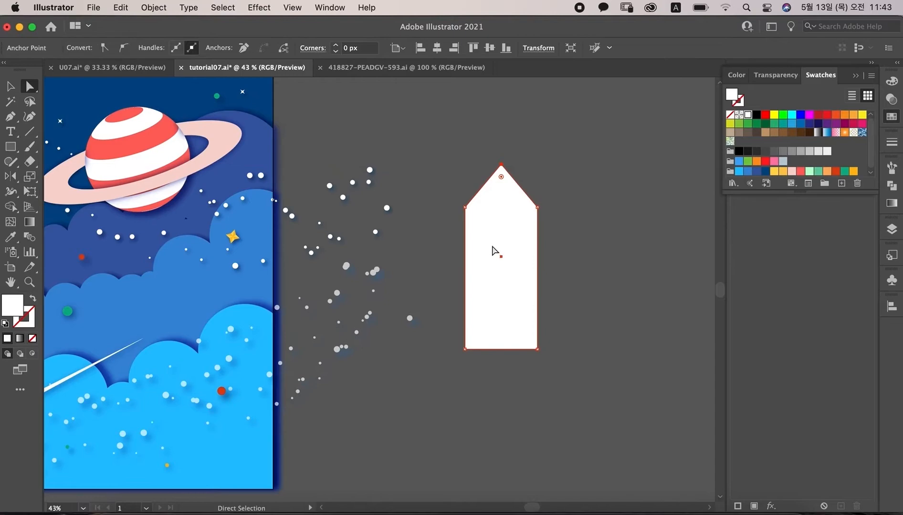
Step: Convert the rocket's top point into a smooth anchor so the nose becomes a rounded dome
left_click_drag(10, 117, 59, 162)
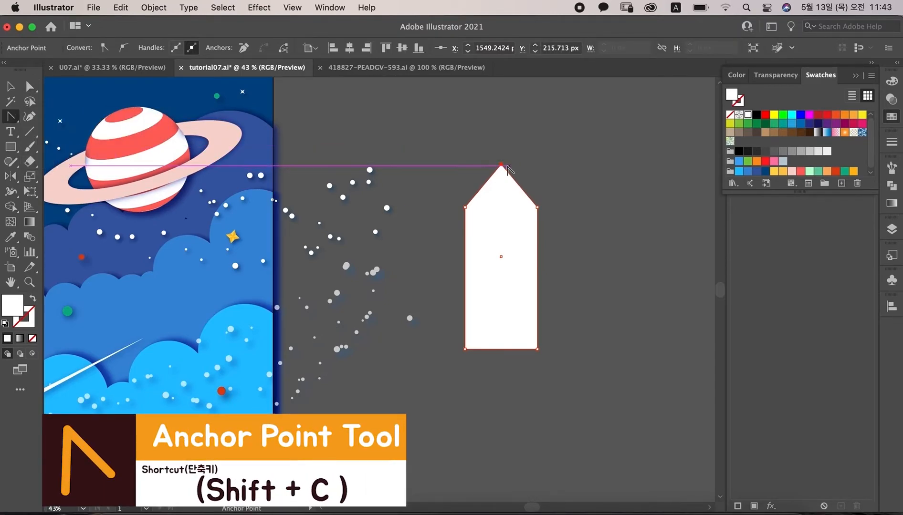
left_click_drag(500, 165, 523, 164)
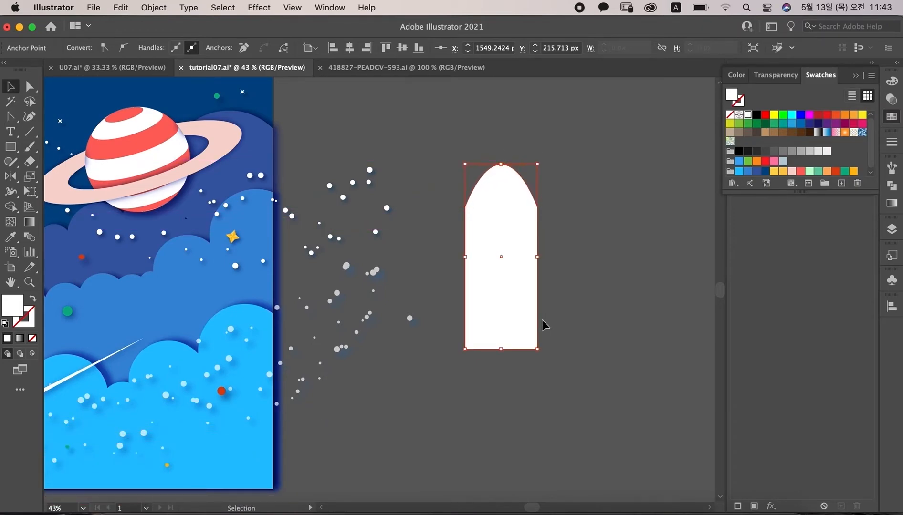
Step: Move the rocket body slightly to the right and raise its bottom edge to shorten it
left_click_drag(509, 293, 549, 291)
left_click(542, 347)
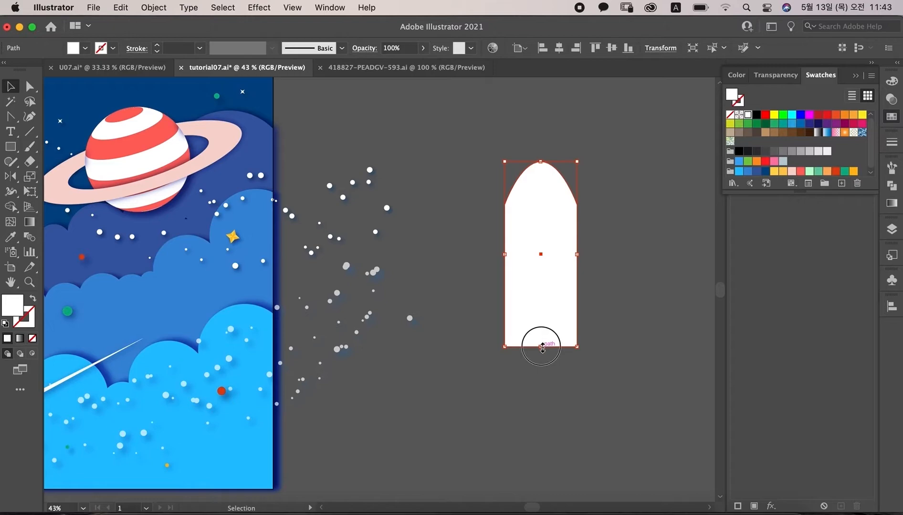
left_click_drag(542, 347, 541, 336)
left_click(613, 286)
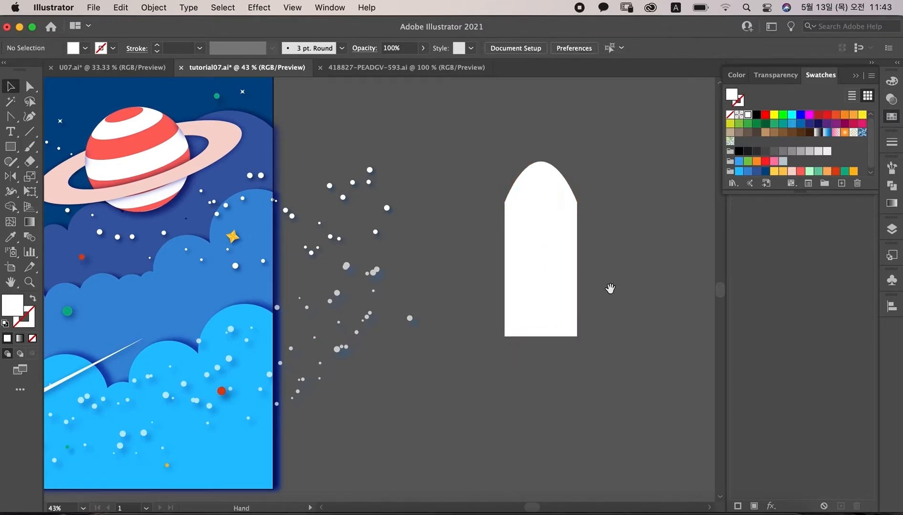
left_click_drag(609, 288, 594, 303)
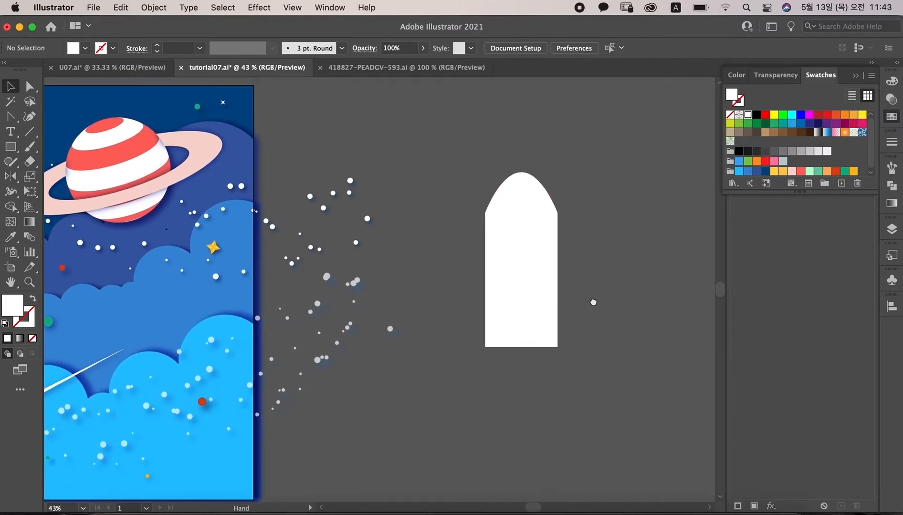
Step: Draw a wide ellipse overlapping the rocket's nose and fill it with the red swatch
left_click(10, 146)
left_click(62, 176)
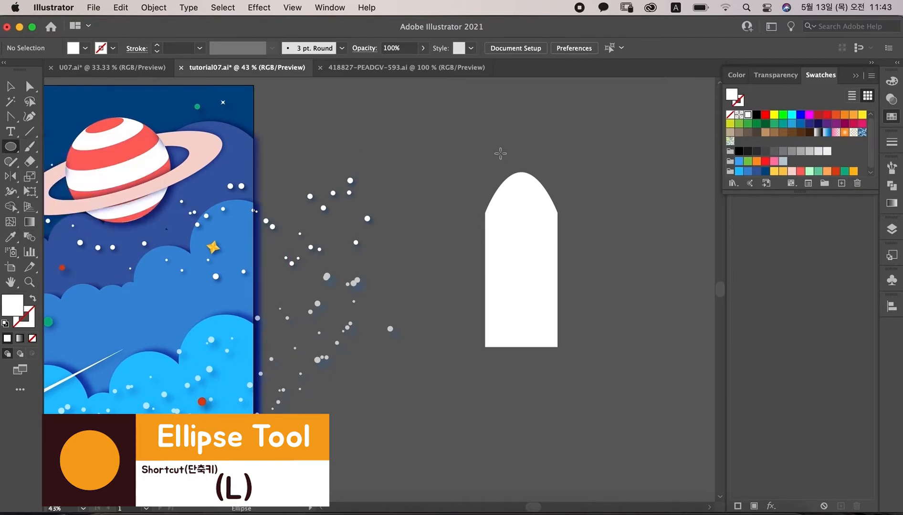
left_click_drag(522, 172, 596, 221)
left_click(801, 171)
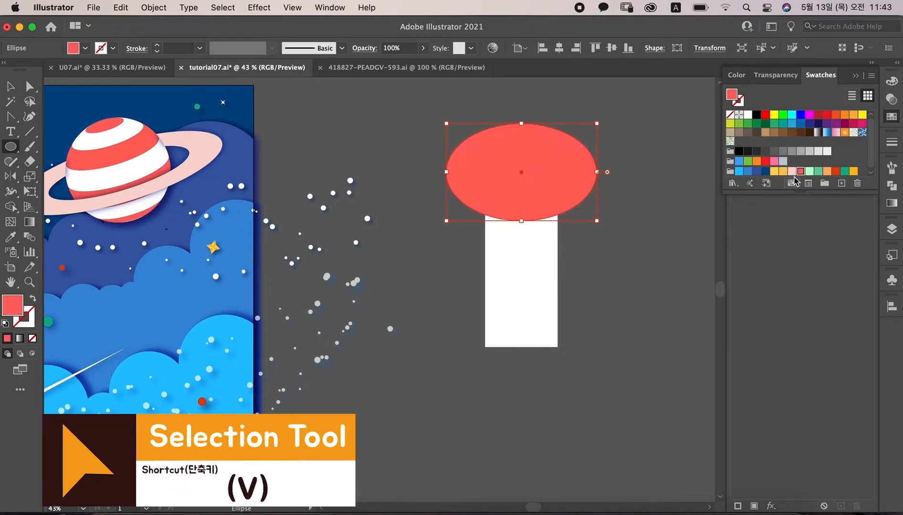
Step: Select the ellipse and rocket body and use Shape Builder to remove the ellipse parts outside the nose, leaving a red cap
key("v")
left_click(541, 275, "shift")
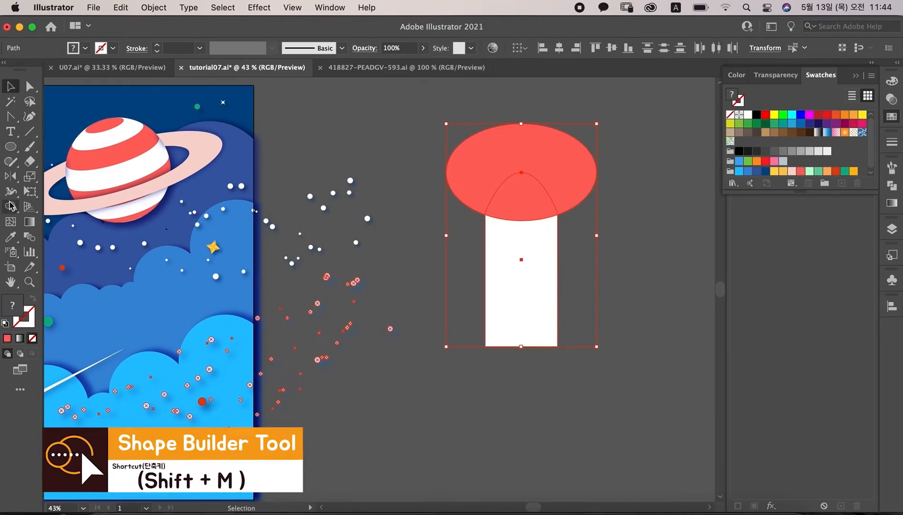
left_click(10, 206)
left_click(527, 142, "alt")
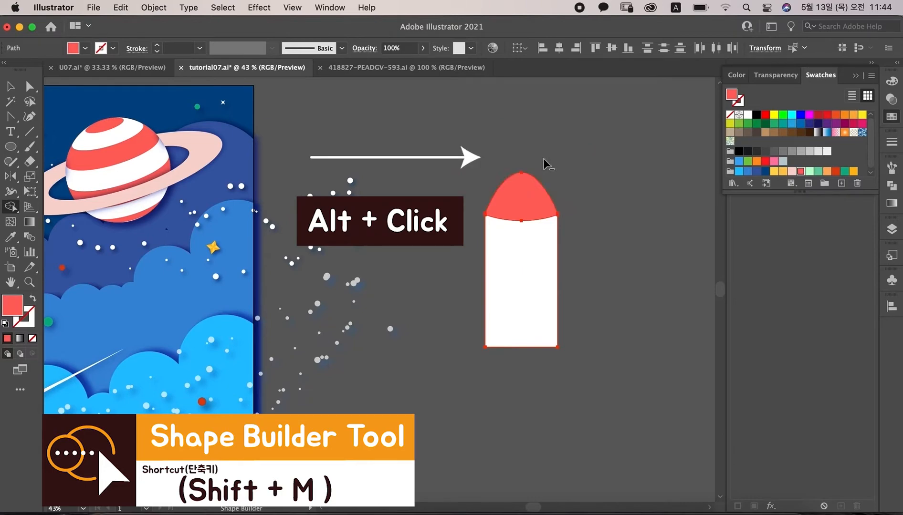
key("super+shift+a")
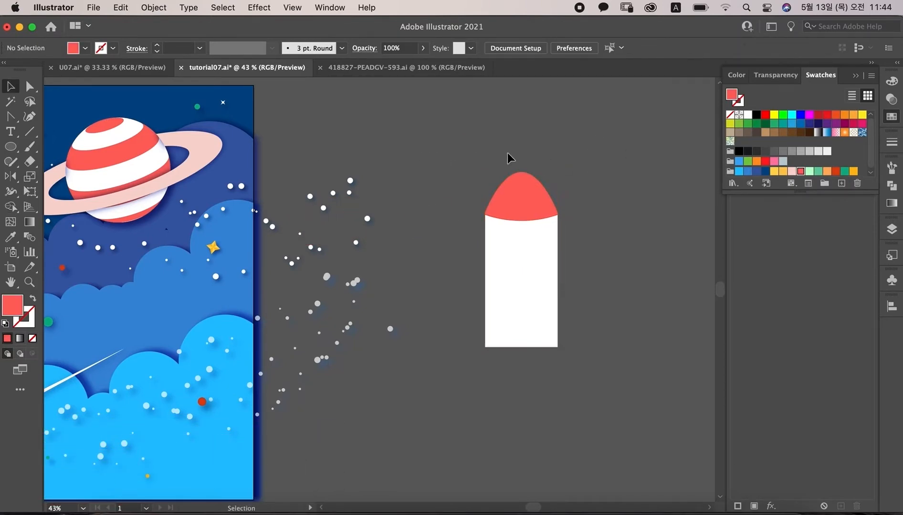
Step: Draw a small tall ellipse left of the rocket and a rectangle covering its lower half
left_click(11, 147)
left_click_drag(429, 278, 460, 343)
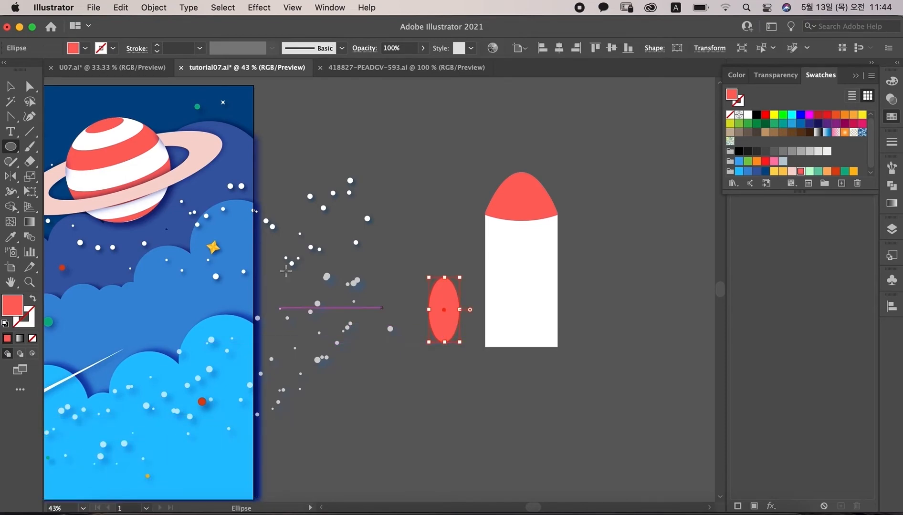
left_click_drag(10, 148, 58, 145)
left_click_drag(415, 319, 471, 350)
Step: Select the small ellipse and rectangle and apply Pathfinder Minus Front to make a red half-oval
key("v")
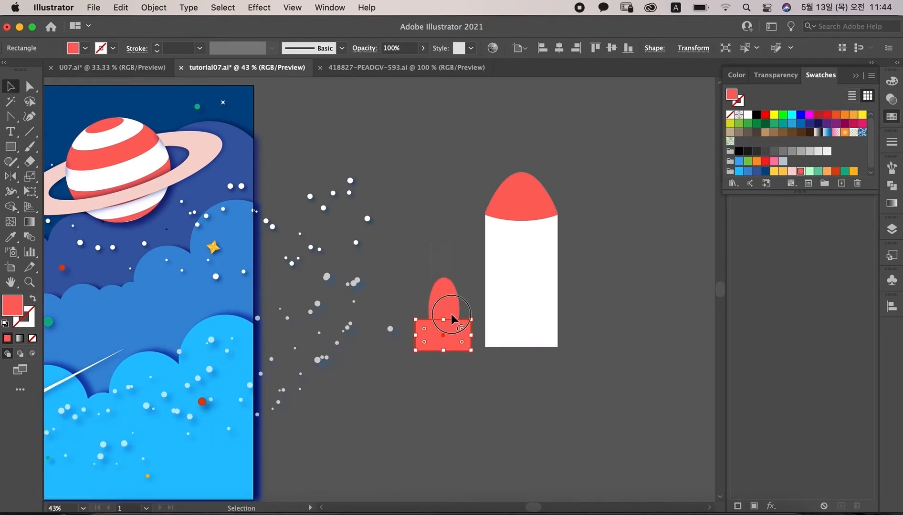
left_click(451, 314, "shift")
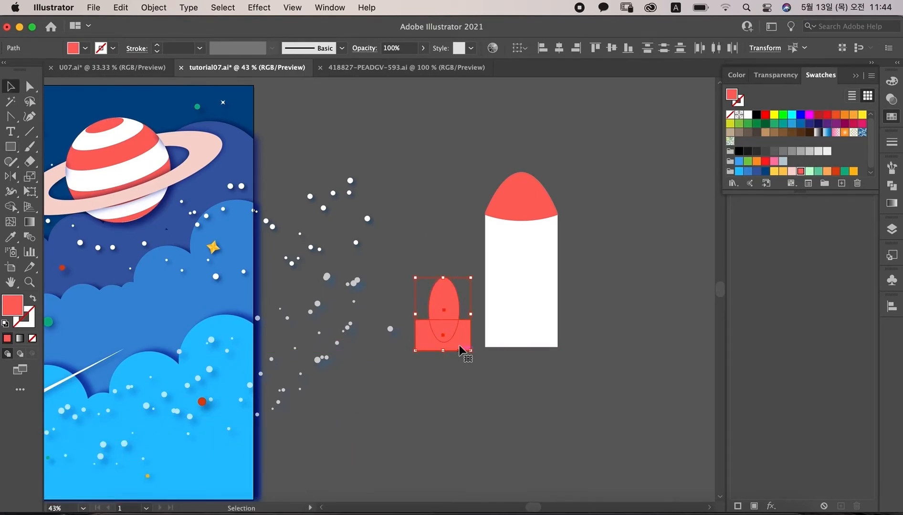
left_click(892, 185)
left_click(763, 196)
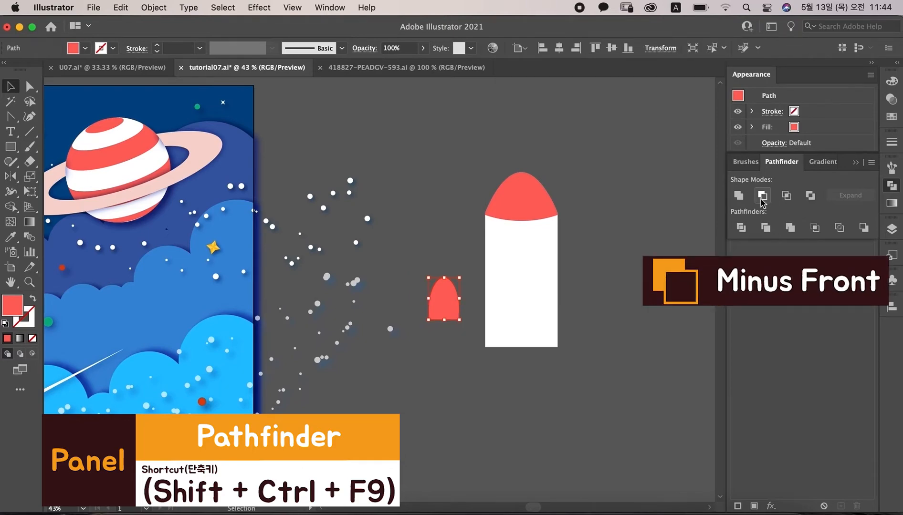
Step: Move the red half-oval against the lower left side of the rocket body
left_click(592, 248)
left_click(446, 302)
mouse_move(459, 320)
left_mouse_down()
mouse_move(459, 339)
mouse_move(458, 330)
mouse_move(448, 337)
mouse_move(449, 324)
left_mouse_up()
left_click(530, 274)
Step: Draw a curved white fin with the Pen tool joining the rocket's lower left side to the half-oval
left_click(10, 116)
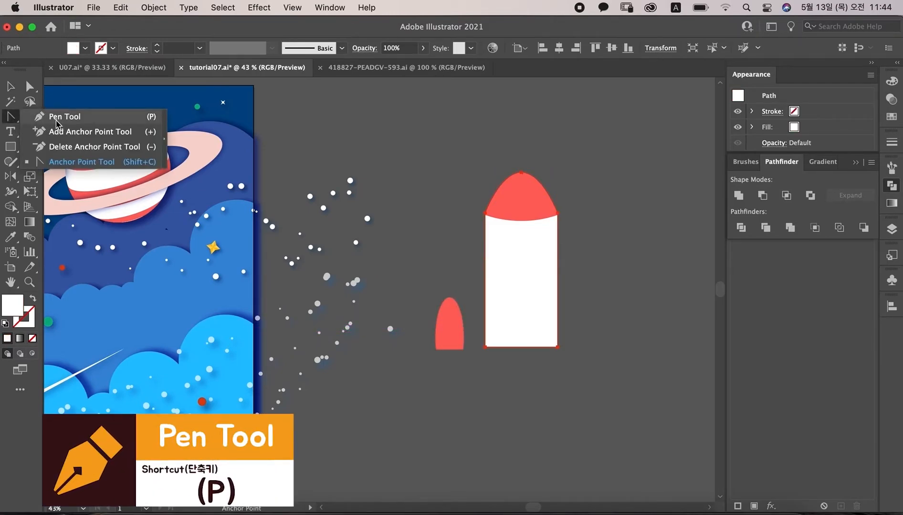
left_click(43, 115)
left_click(494, 293)
left_click_drag(450, 321, 487, 340)
left_click(449, 322)
left_click(503, 339)
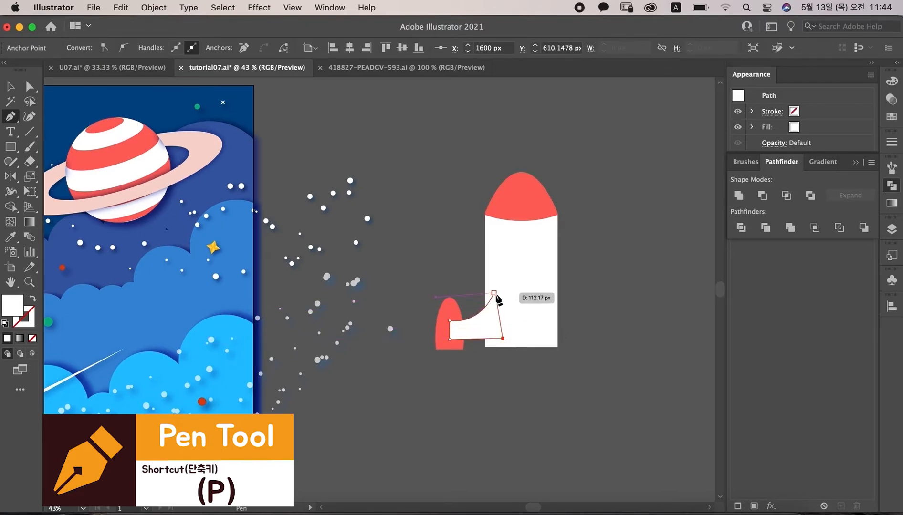
left_click(494, 293)
Step: Select the fin and send it to the back behind the other shapes
key("v")
left_click(506, 413)
left_click(477, 340)
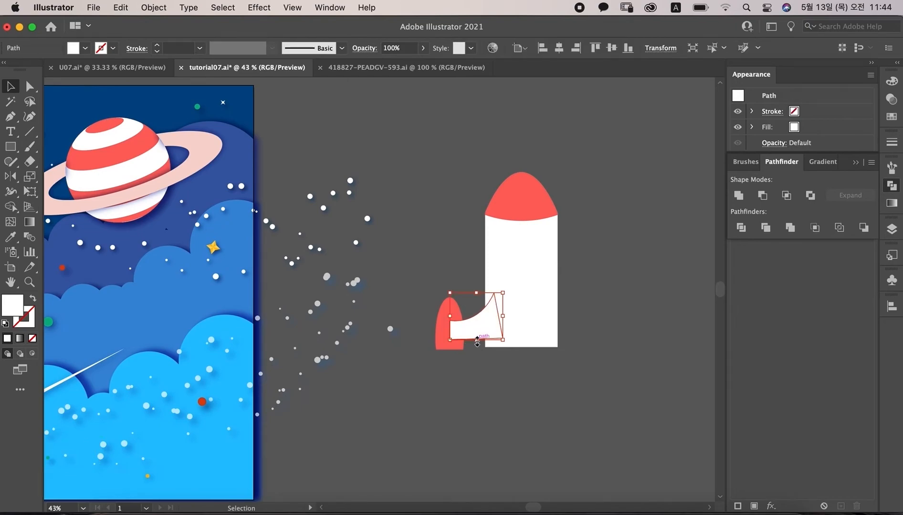
left_click(153, 8)
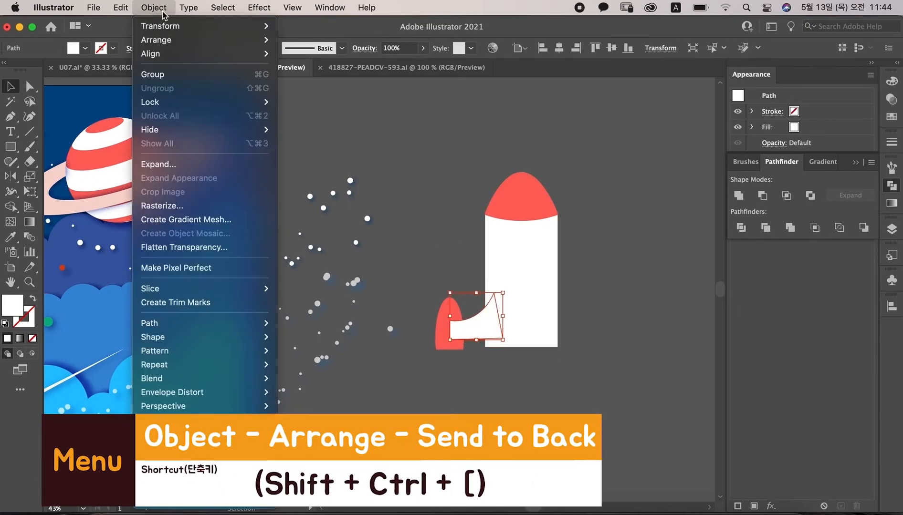
mouse_move(178, 43)
left_click(363, 82)
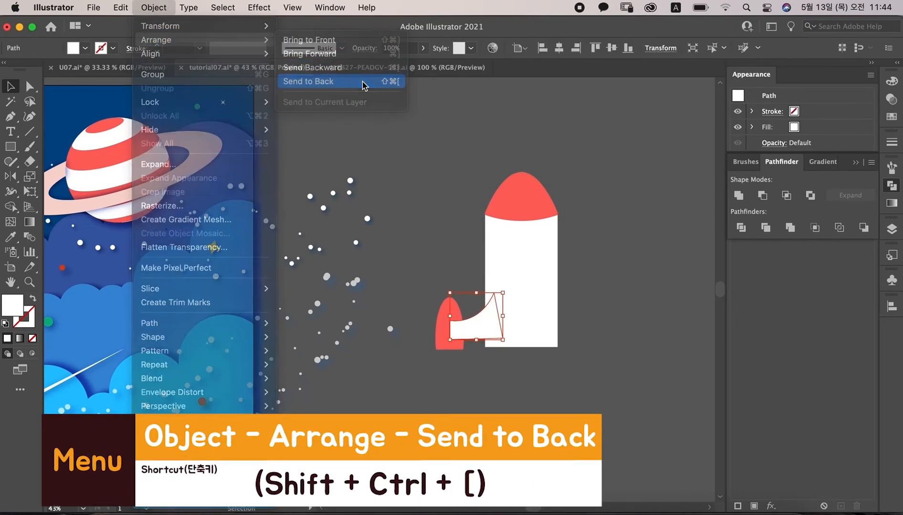
left_click(449, 131)
Step: Duplicate the fin and red half-oval to the right of the rocket
left_click_drag(421, 287, 610, 329)
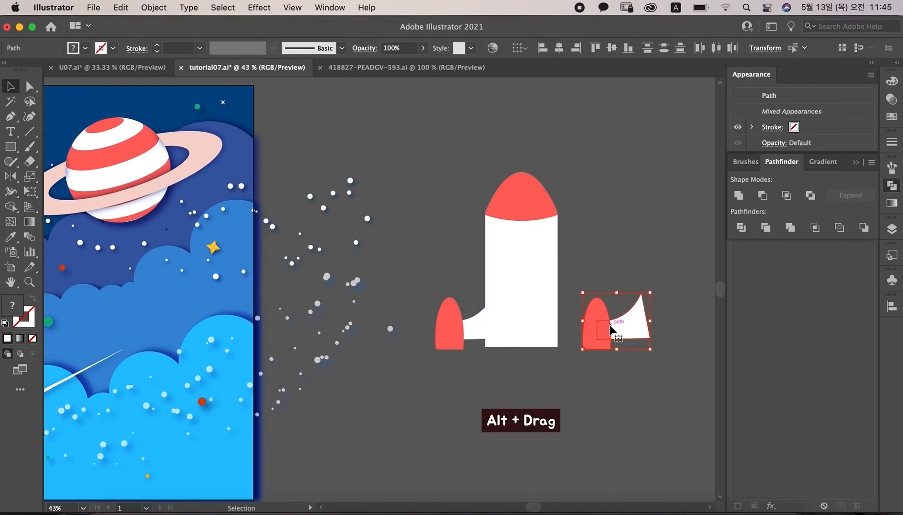
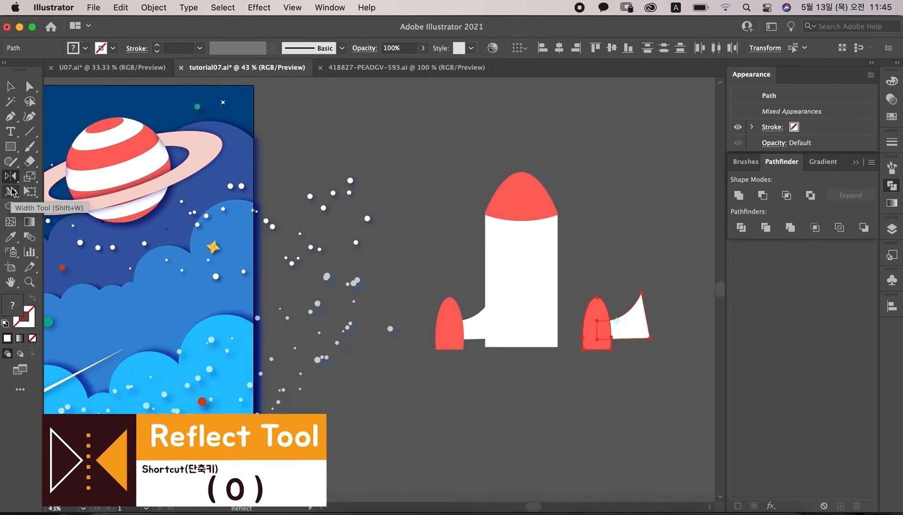
Step: Reflect the duplicated fin and red half-oval across a vertical axis
left_click(10, 178)
double_click(10, 179)
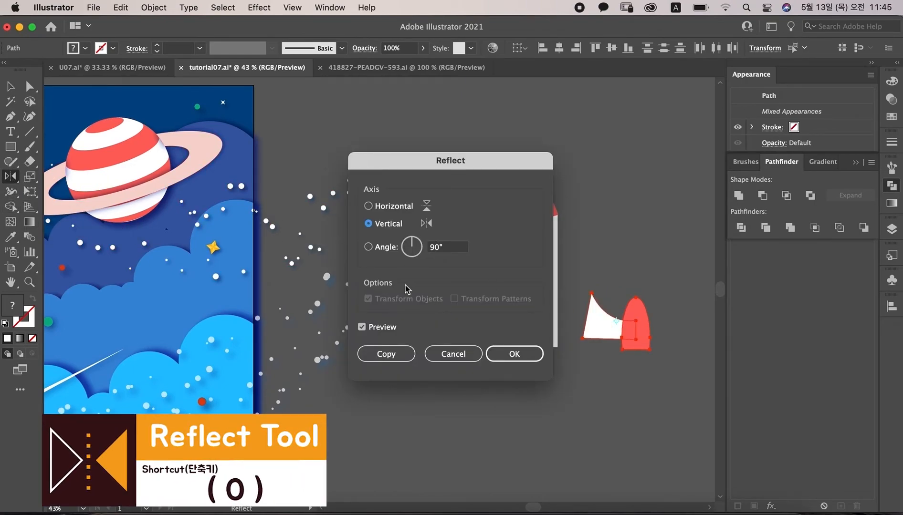
left_click(514, 353)
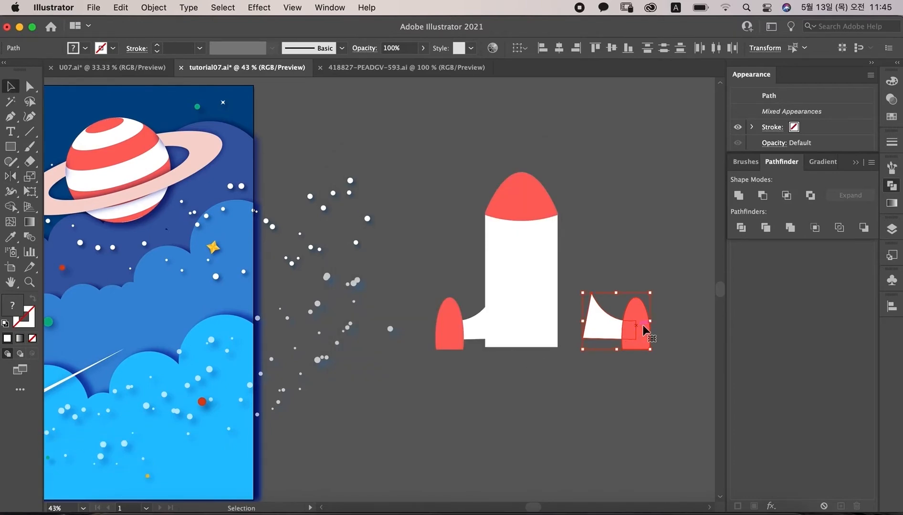
Step: Place a red half-oval booster at the bottom center of the rocket body
left_click_drag(636, 333, 525, 353)
left_click(628, 263)
left_click(625, 227)
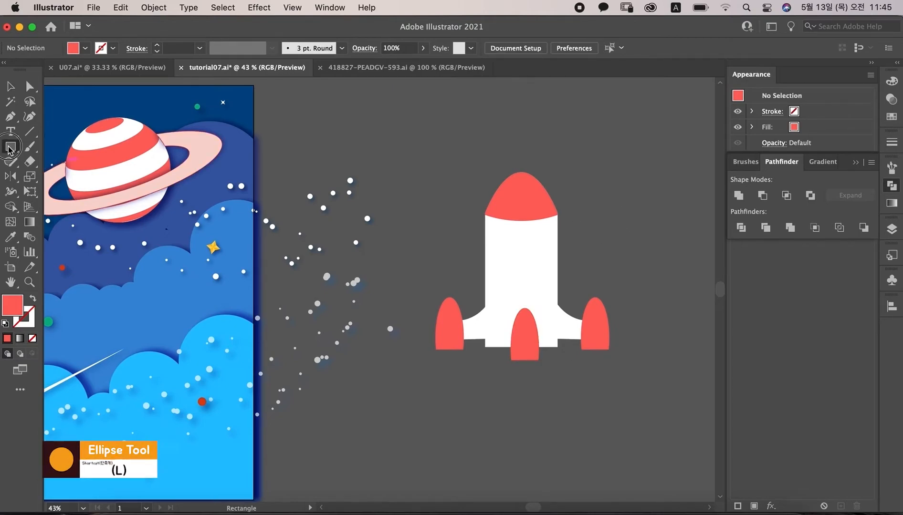
Step: Draw a green circle about 133 px wide on the upper rocket body with the Ellipse tool
left_click_drag(10, 147, 43, 183)
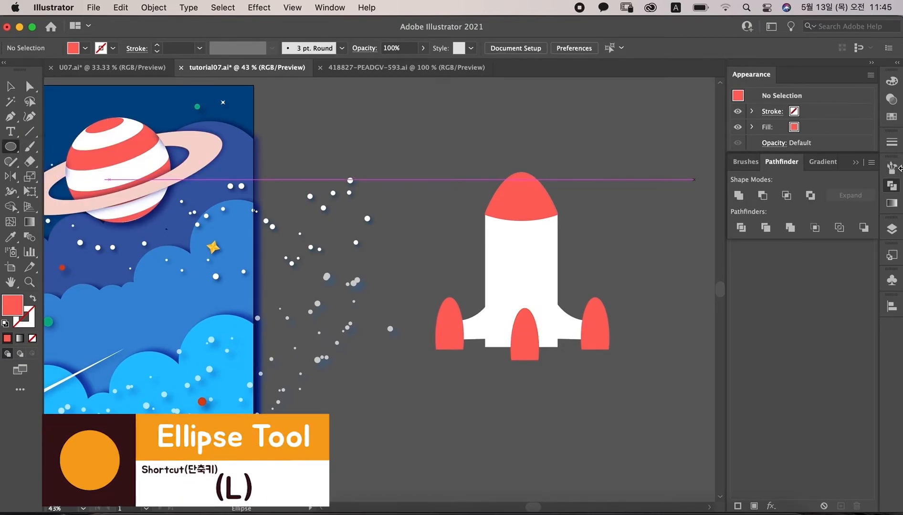
left_click(892, 117)
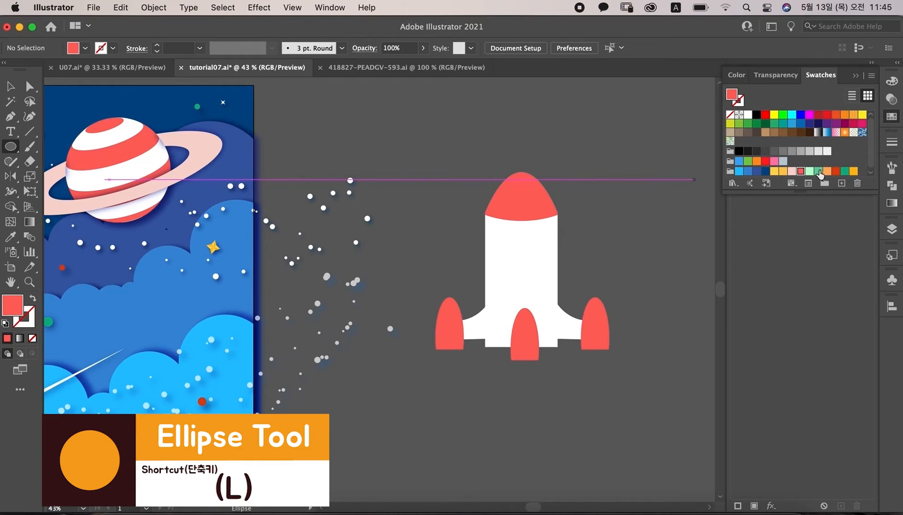
left_click(819, 171)
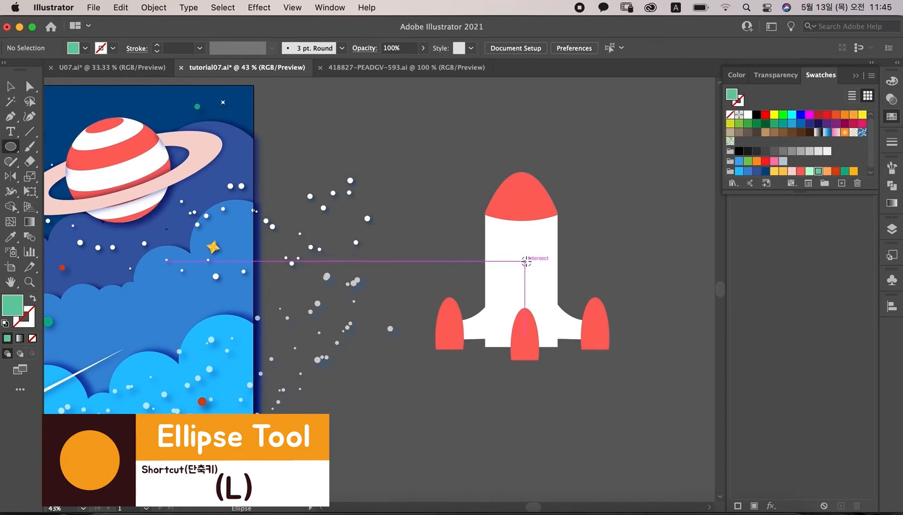
left_click_drag(525, 261, 552, 288)
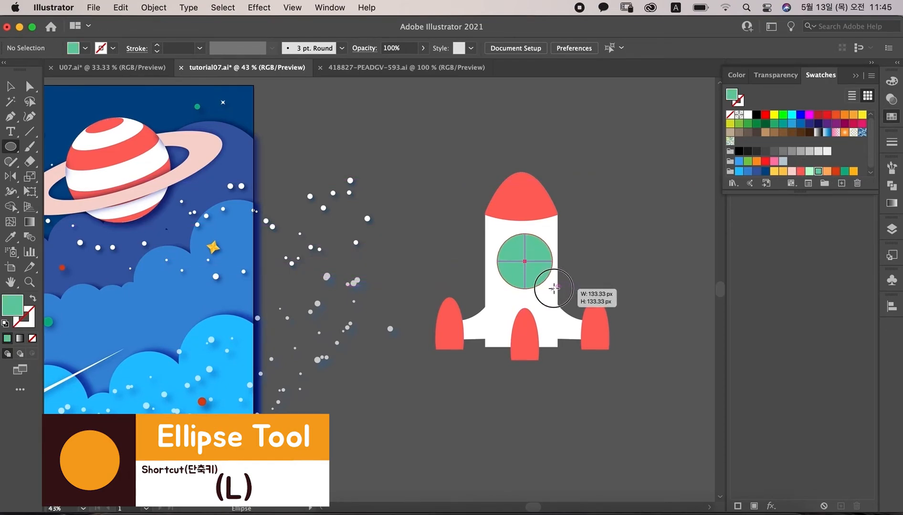
Step: Align the green circle horizontally to the center of the rocket body
key("v")
left_click(523, 333, "shift")
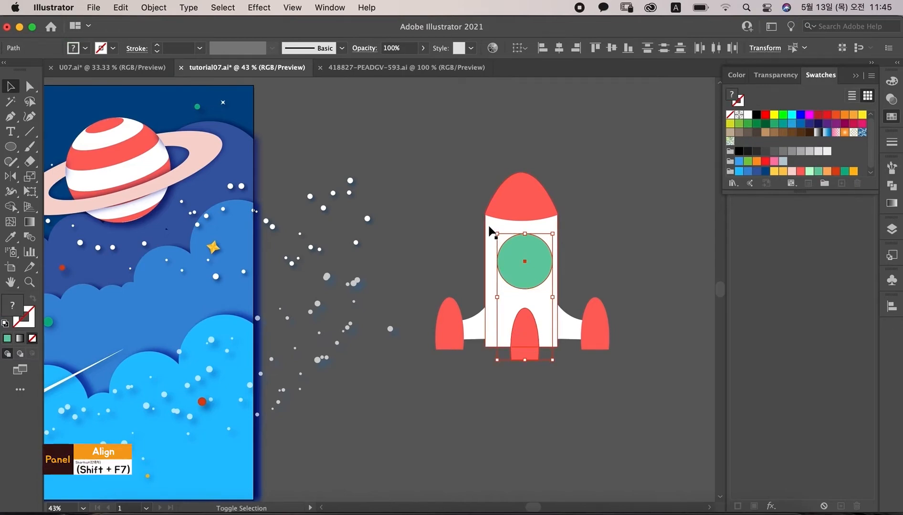
left_click(495, 239)
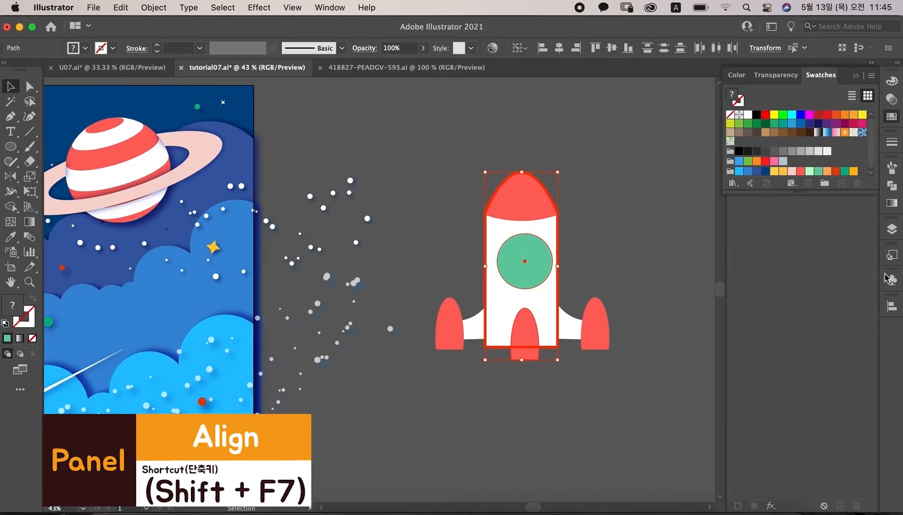
left_click(891, 308)
left_click(760, 337)
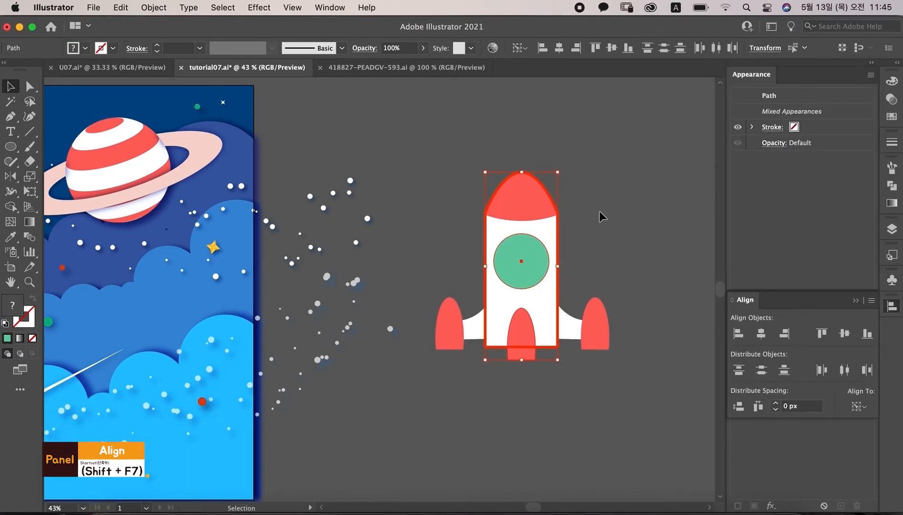
left_click(602, 208)
left_click(522, 262)
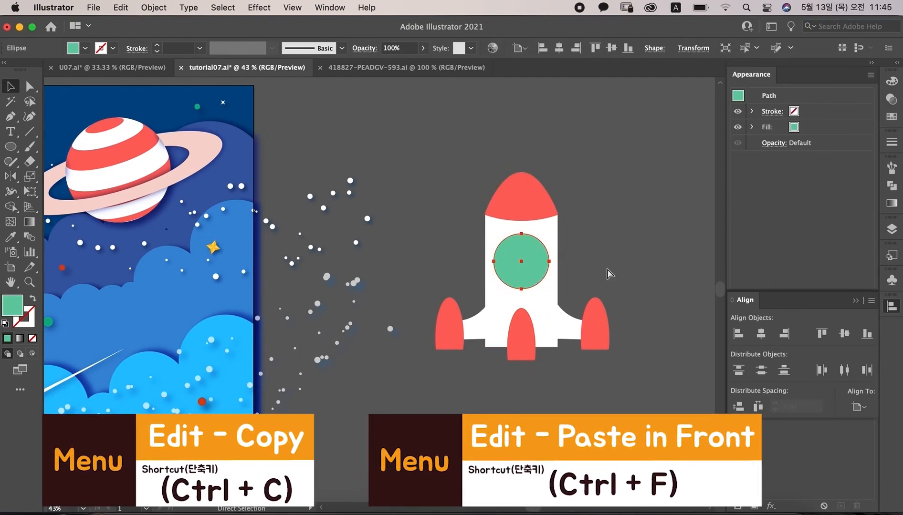
Step: Paste a copy of the circle in front, shrink it, and fill it light mint green
key("super+c")
key("super+f")
left_click_drag(549, 289, 541, 280)
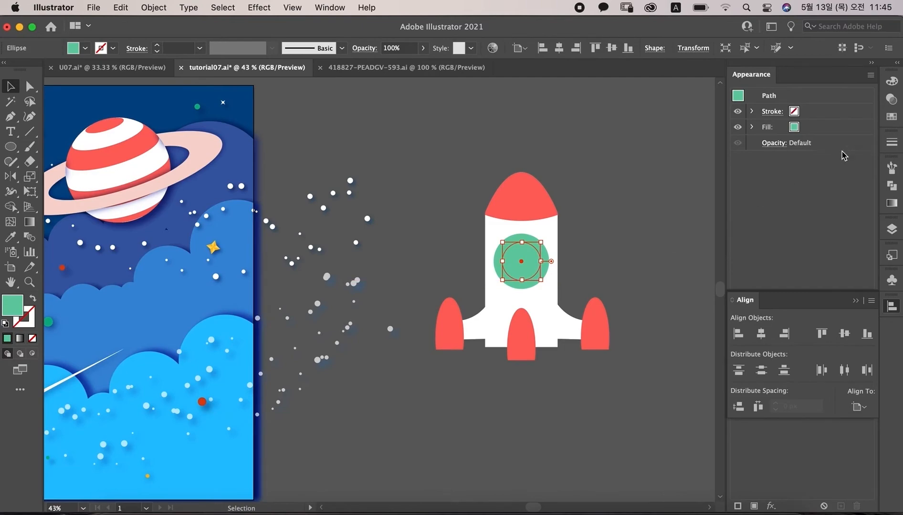
left_click(887, 117)
left_click(808, 171)
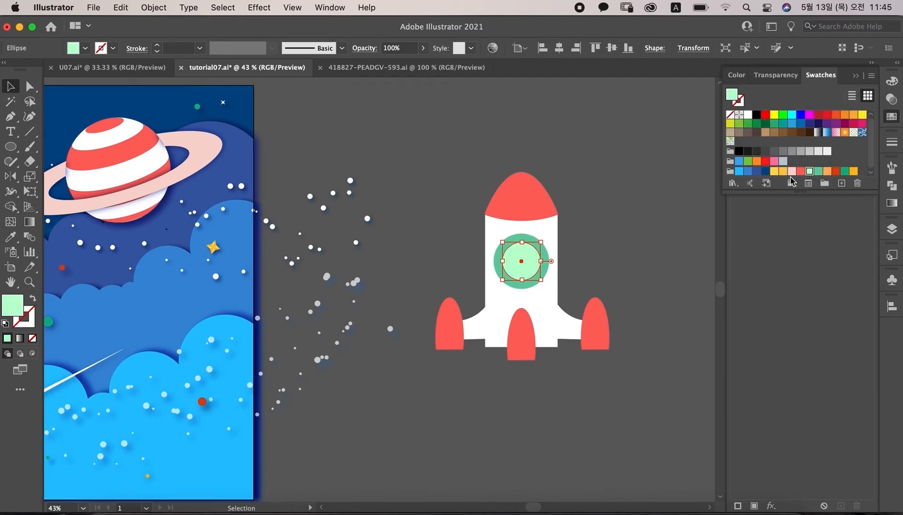
left_click(631, 184)
Step: Draw a light green trapezoid nozzle along the bottom edge of the rocket body with the Pen tool
key("super+equal")
key("p")
left_click(263, 301)
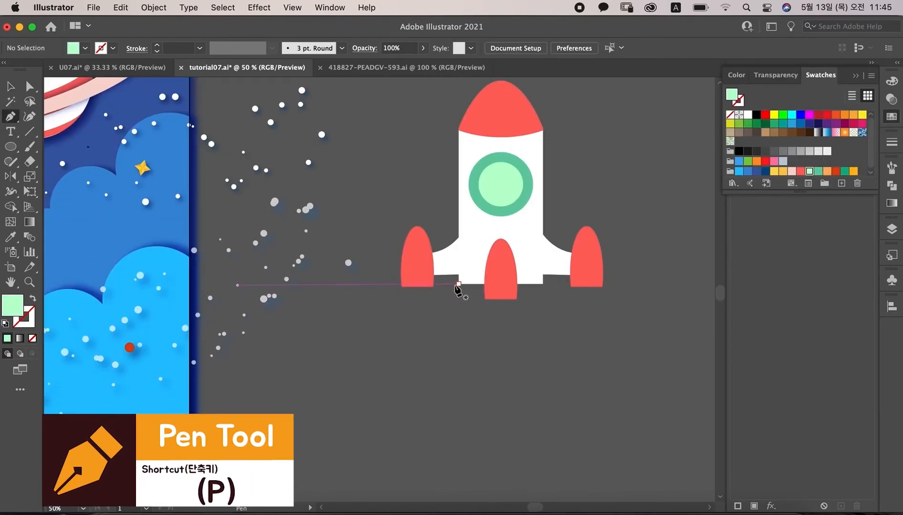
left_click(459, 284)
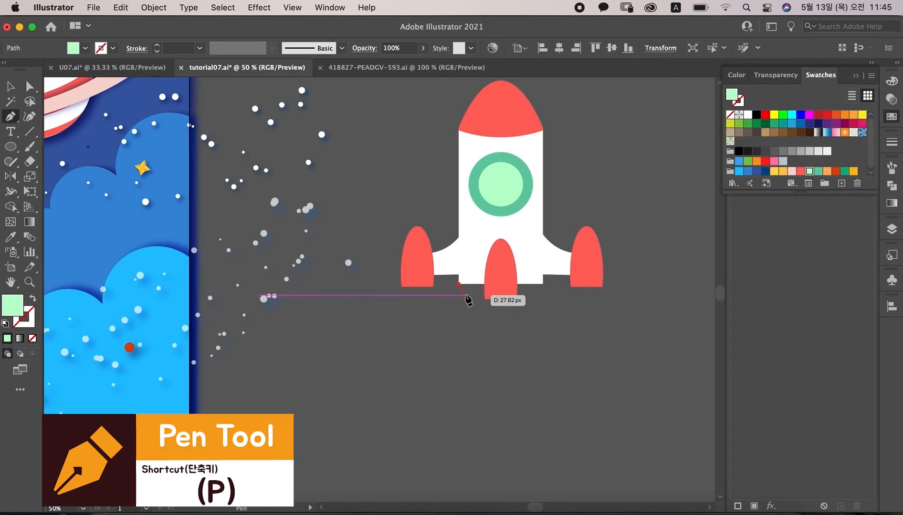
left_click(465, 294)
left_click(534, 294)
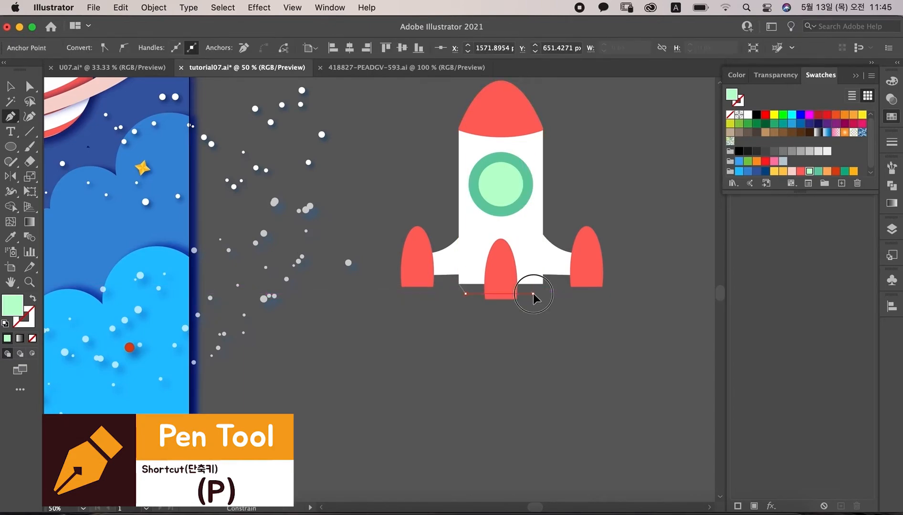
left_click(543, 285)
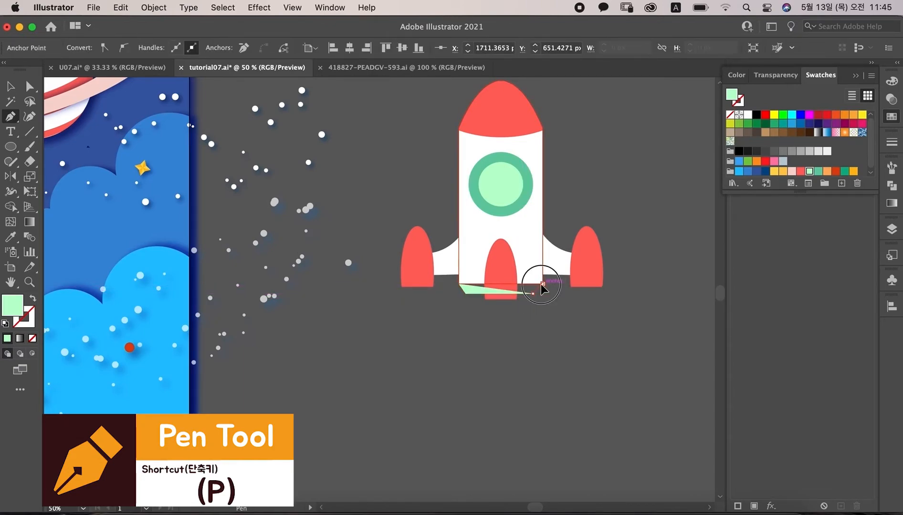
left_click(459, 285)
Step: Bring the center red half-oval booster to the front
key("v")
left_click(502, 264)
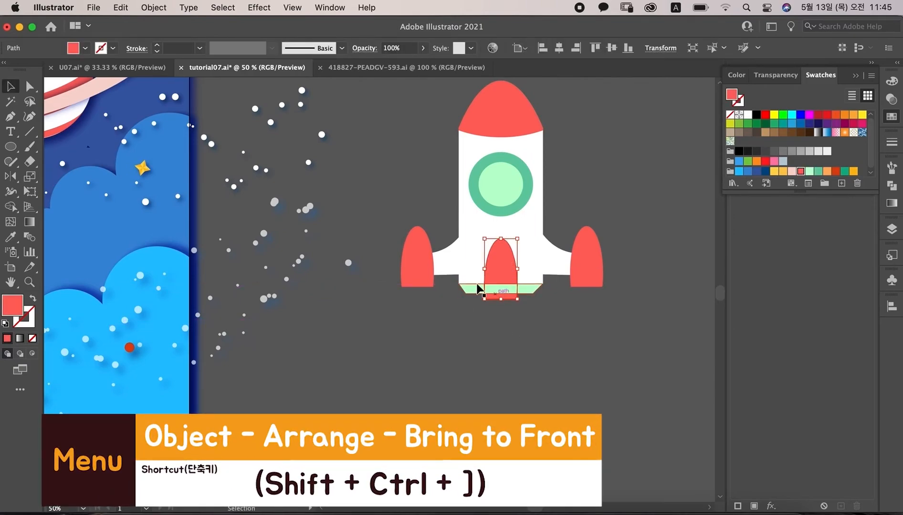
key("ctrl+shift+bracketright")
left_click(154, 8)
mouse_move(200, 39)
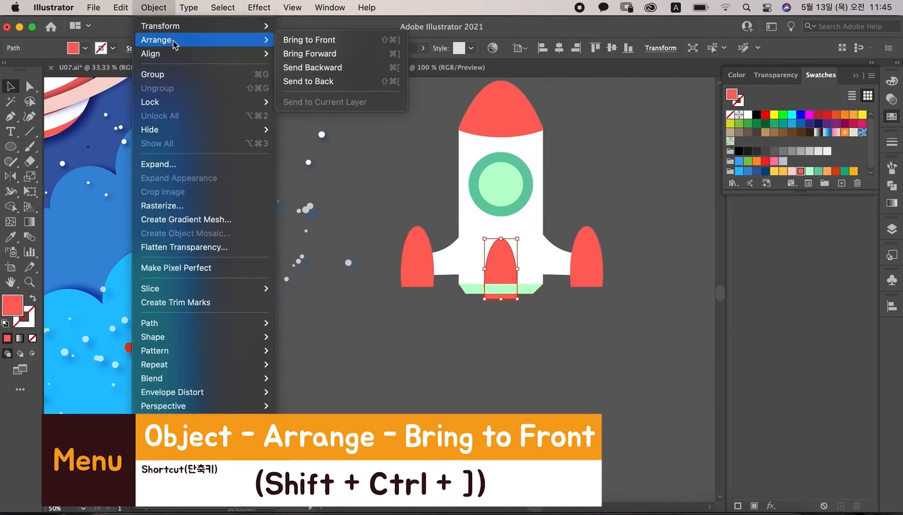
left_click(393, 42)
Step: Draw a thin white vertical rectangle beside the rocket body
left_click(464, 382)
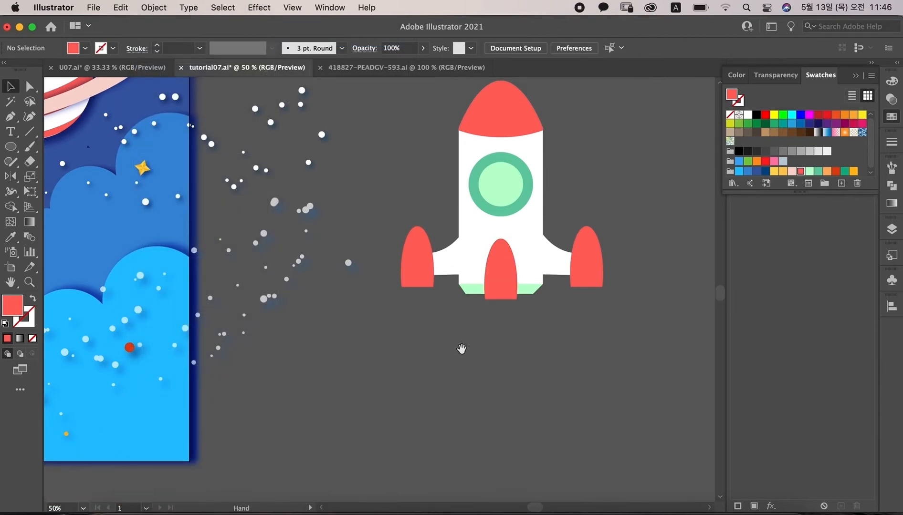
left_click_drag(443, 339, 405, 302)
key("ctrl+equal")
left_click_drag(11, 146, 47, 147)
left_click_drag(533, 115, 544, 208)
left_click(748, 115)
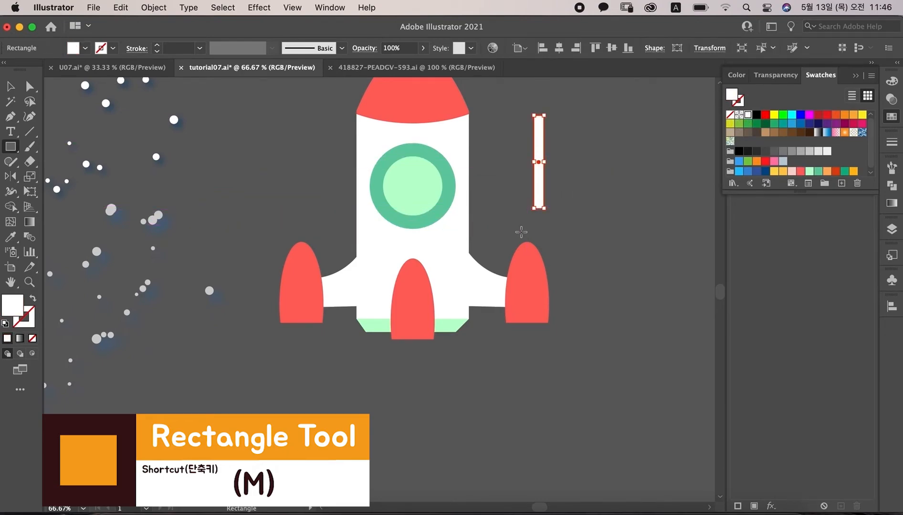
Step: Rotate the white rectangle diagonally and place it with a copy across the porthole
key("v")
left_click_drag(550, 213, 504, 212)
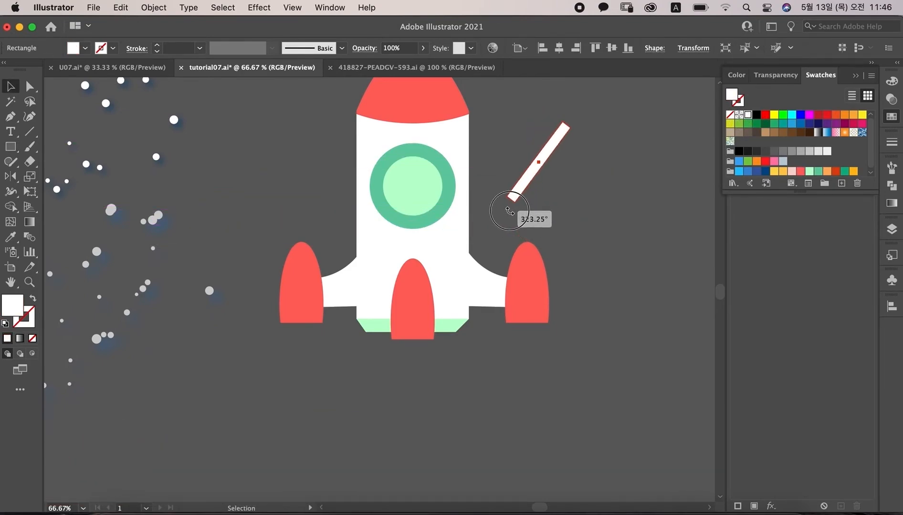
left_click_drag(557, 148, 418, 191)
left_click(424, 160, "shift")
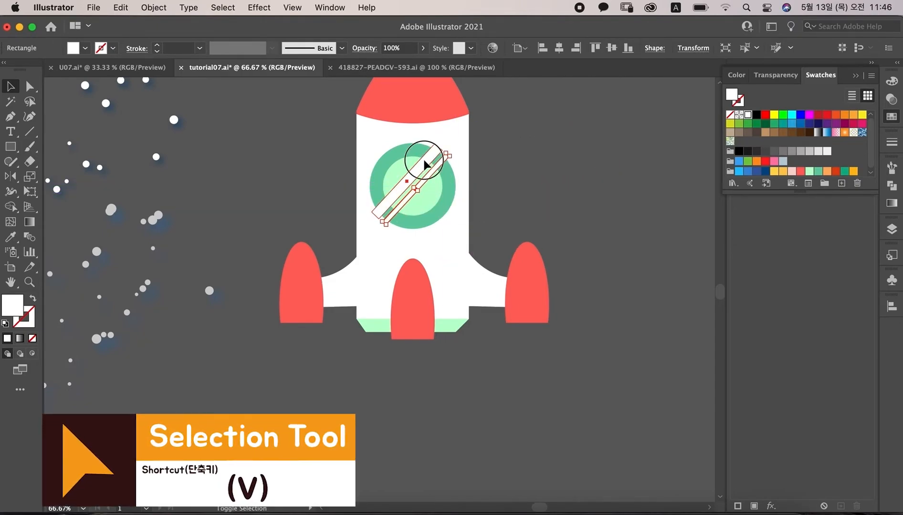
Step: Trim the stripes to the inner porthole circle with the Shape Builder tool, removing the outside pieces
left_click(431, 198, "shift")
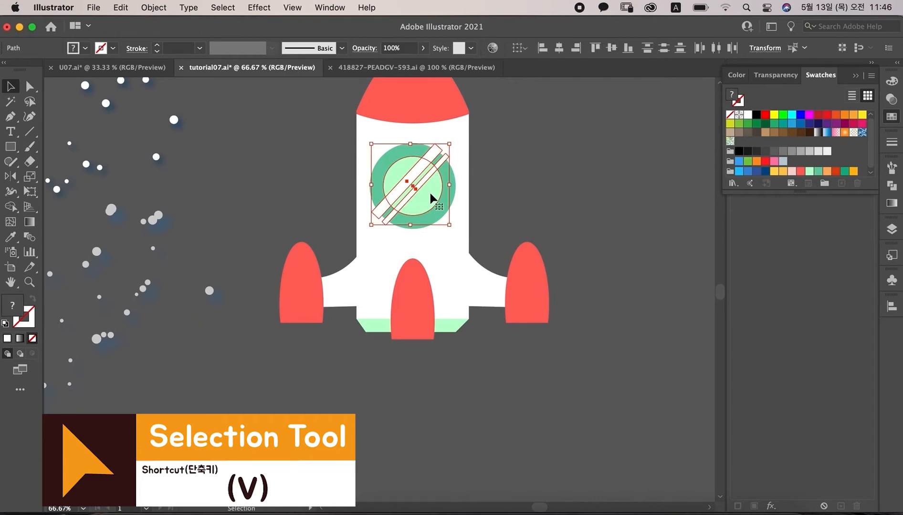
left_click(10, 206)
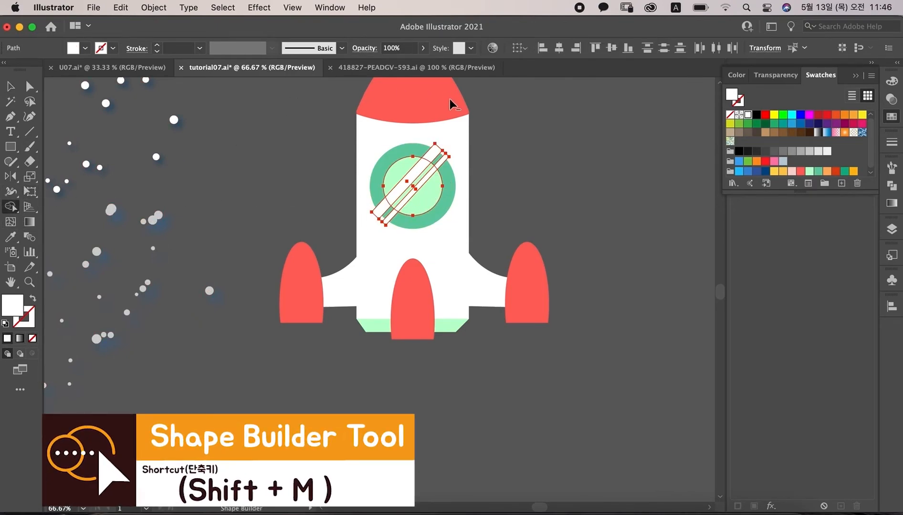
left_click(432, 153, "alt")
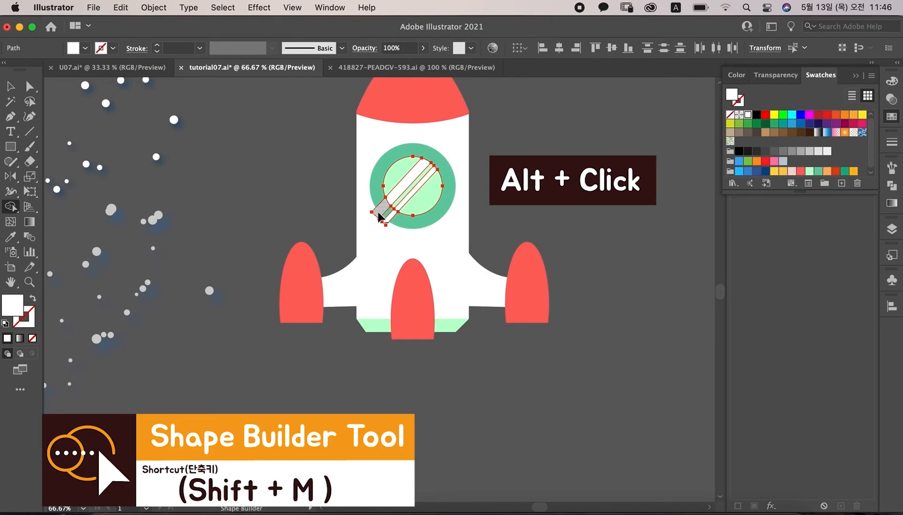
left_click(389, 217, "alt")
key("v")
left_click(570, 148)
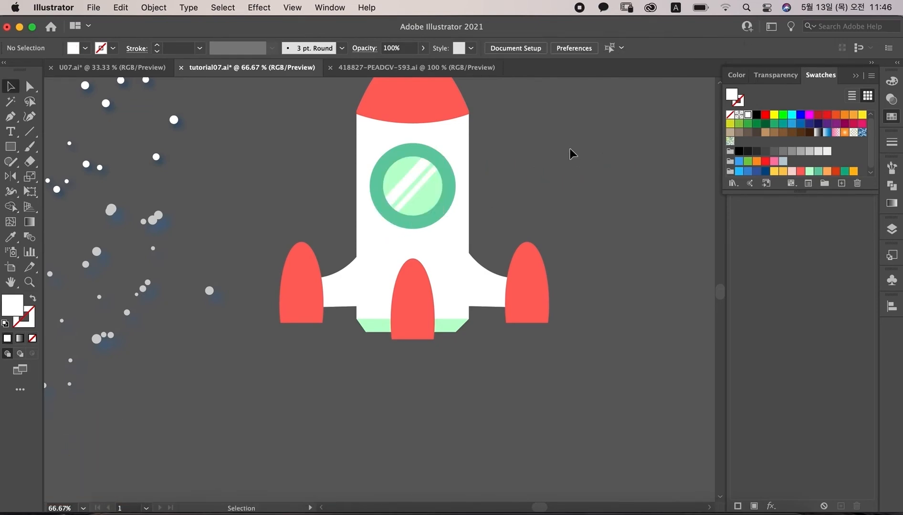
Step: Set the porthole stripes' opacity to 67%
left_click(893, 99)
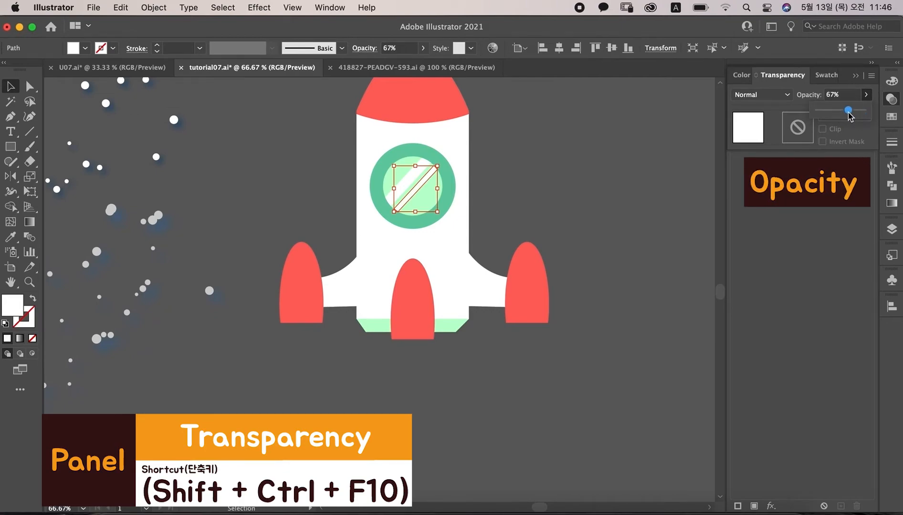
left_click(693, 184)
Step: Draw a white jagged flame shape below the left booster with the Pen tool and select it
left_click_drag(497, 386, 498, 338)
key("p")
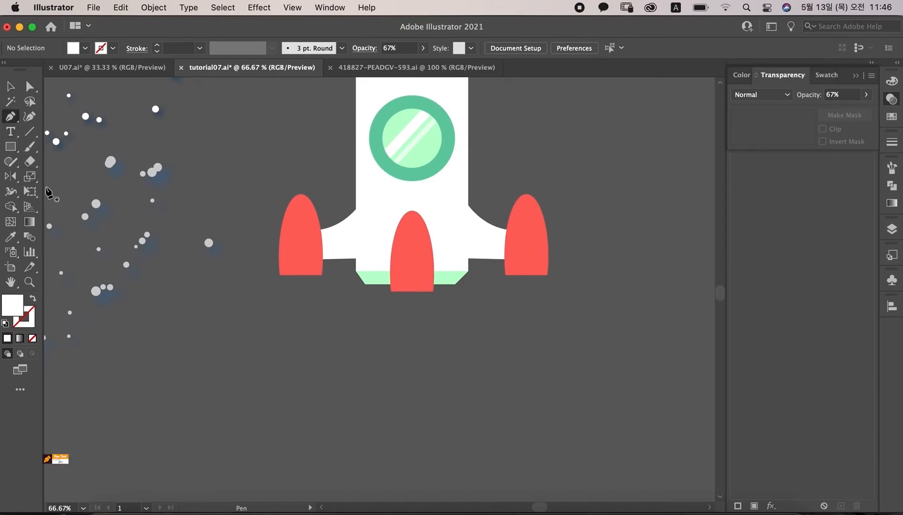
left_click_drag(301, 268, 300, 341)
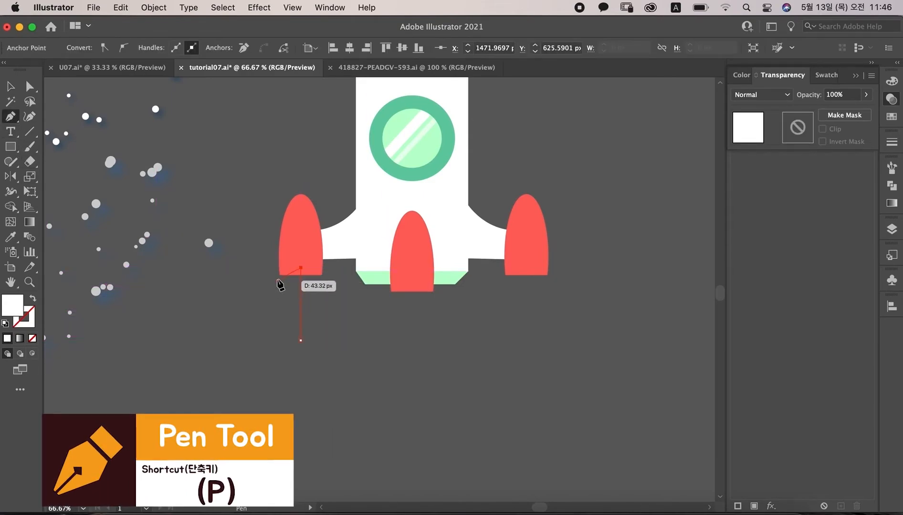
left_click_drag(267, 304, 277, 335)
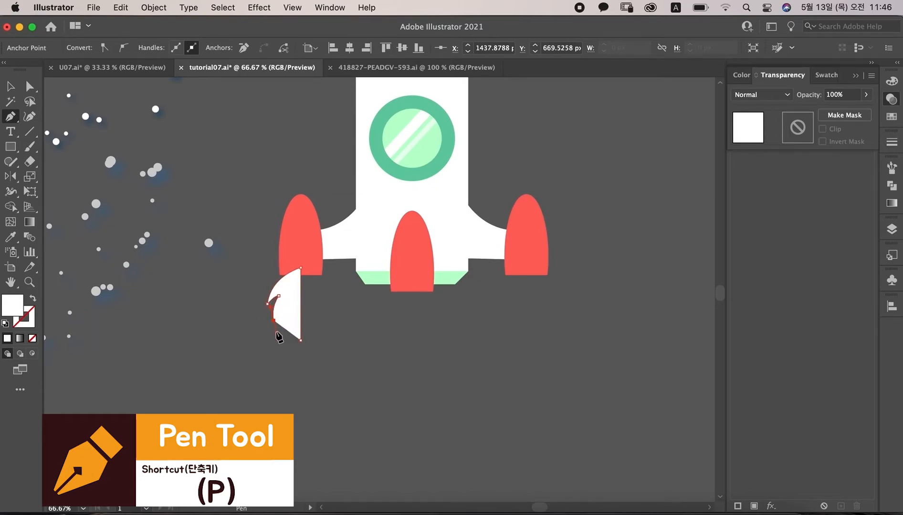
left_click(284, 314)
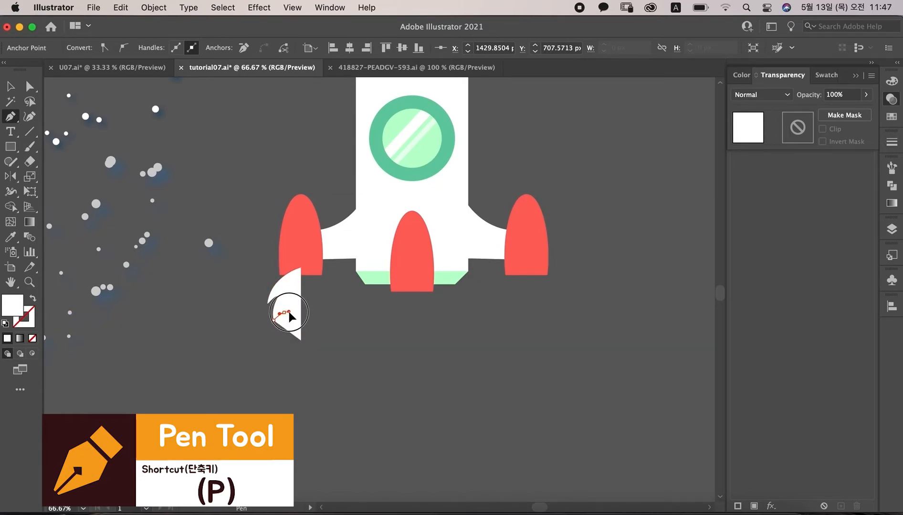
left_click(306, 341)
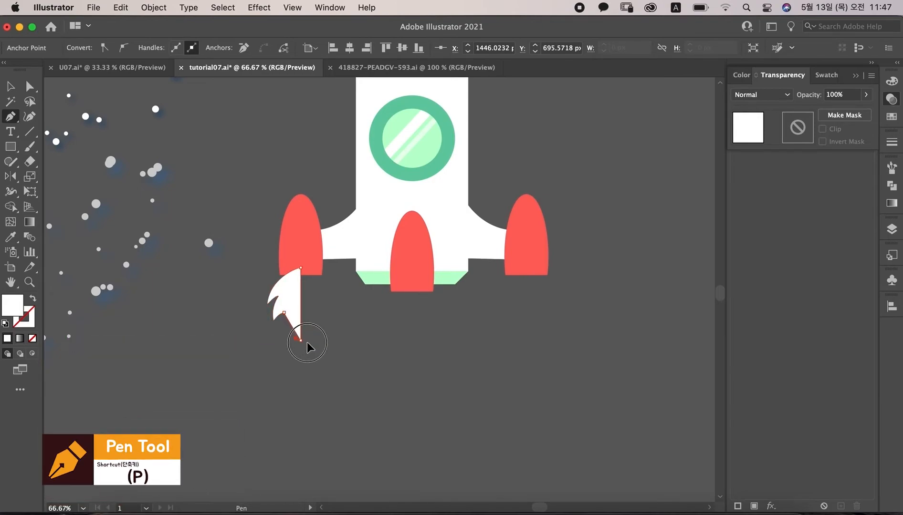
left_click_drag(306, 342, 319, 353)
key("v")
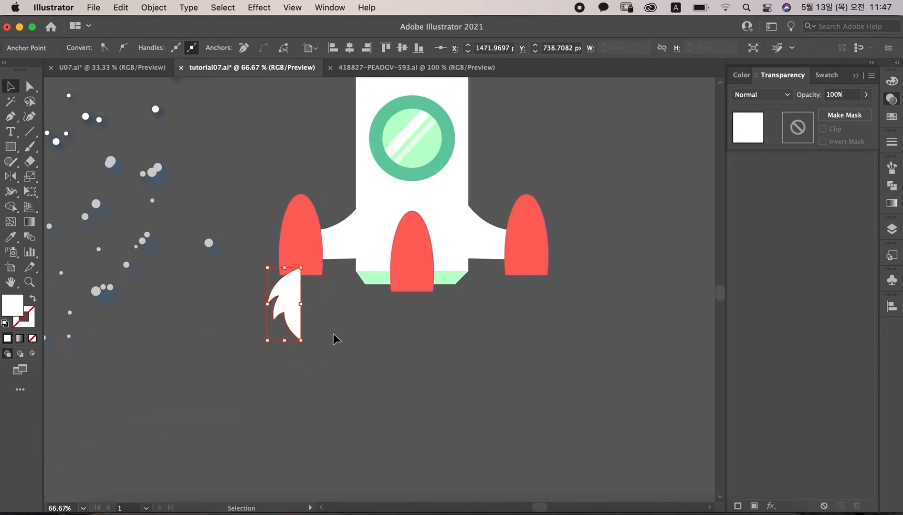
left_click(334, 338)
left_click(289, 300)
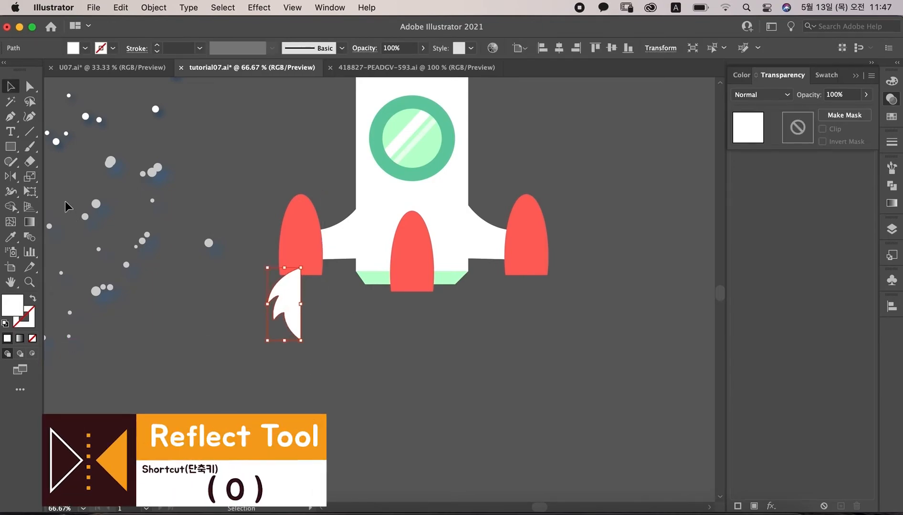
Step: Reflect a copy of the white flame vertically about its top point with the Reflect tool
left_click(9, 178)
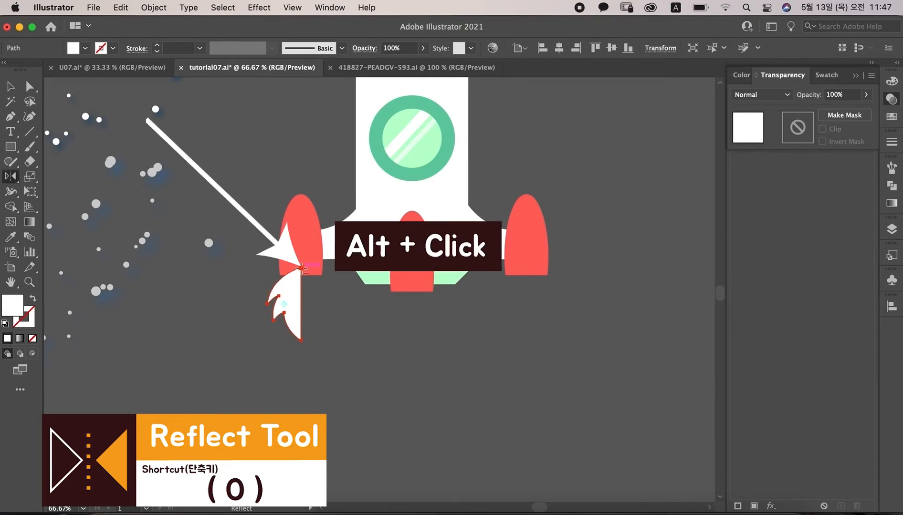
left_click(301, 268, "alt")
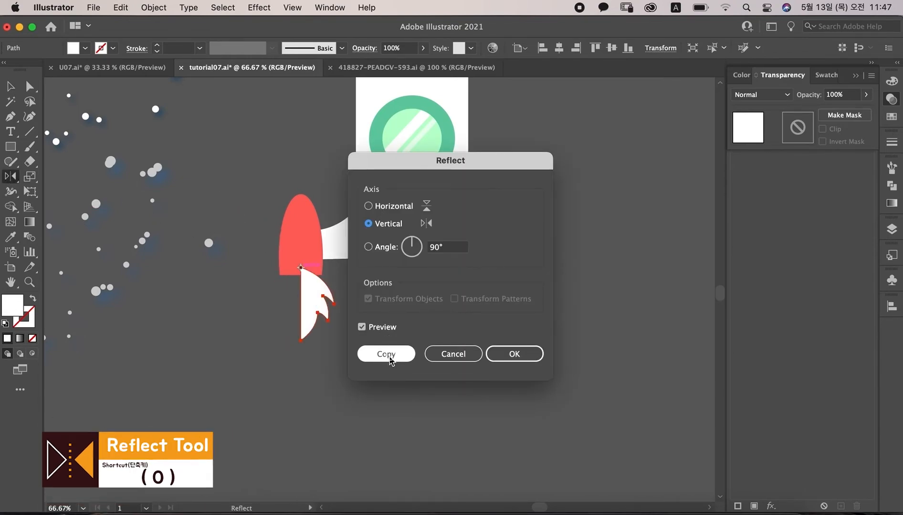
left_click(388, 354)
Step: Merge the two mirrored flame halves into one shape with Shape Builder and fill it with an orange swatch
key("v")
left_click(258, 368)
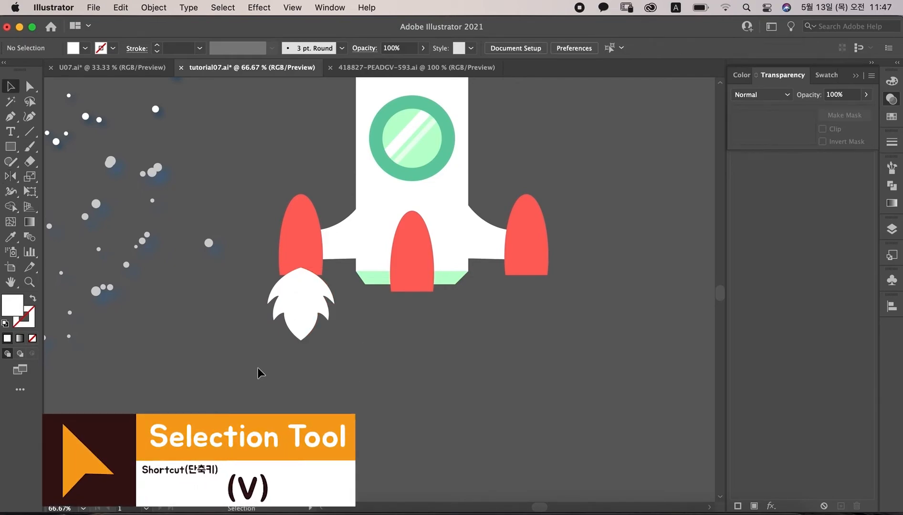
mouse_move(282, 326)
left_mouse_down()
mouse_move(288, 294)
mouse_move(317, 304)
left_mouse_up()
key("shift+m")
key("v")
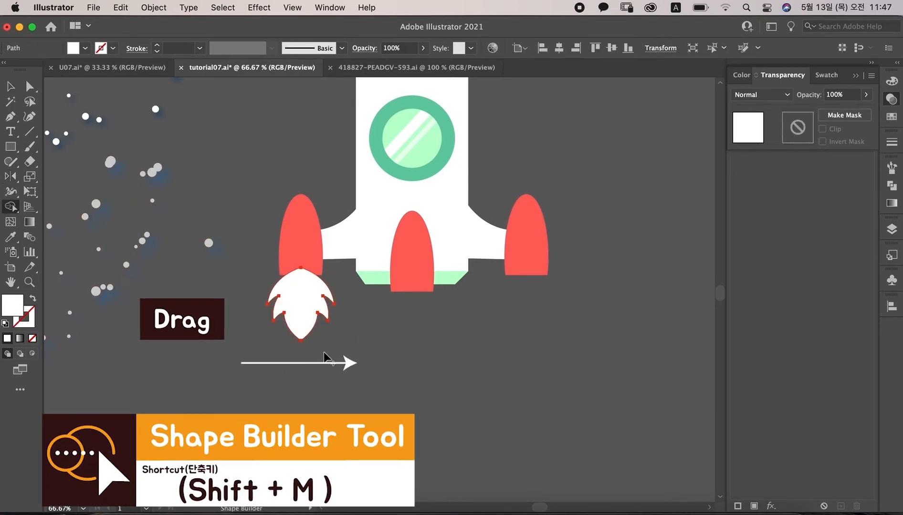
left_click(891, 117)
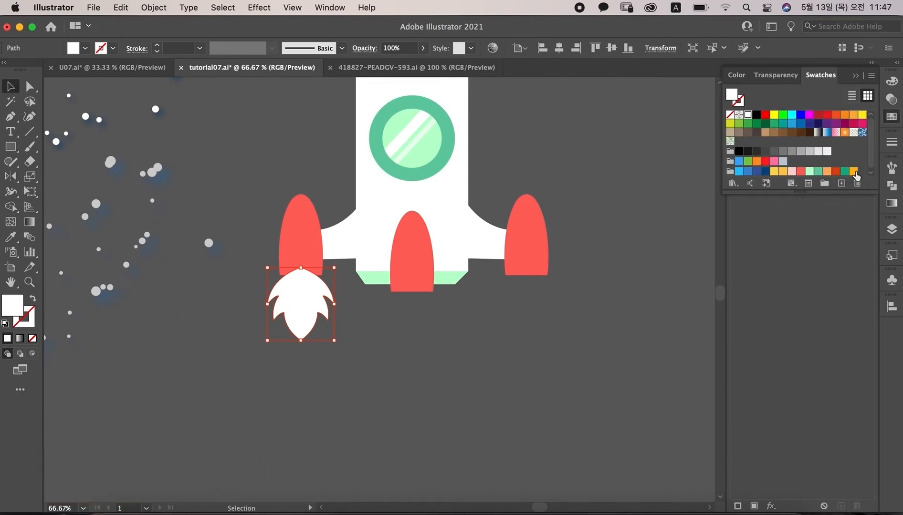
left_click(853, 172)
Step: Paste a copy of the flame in front, fill it yellow and scale it down inside the orange flame
key("super+c")
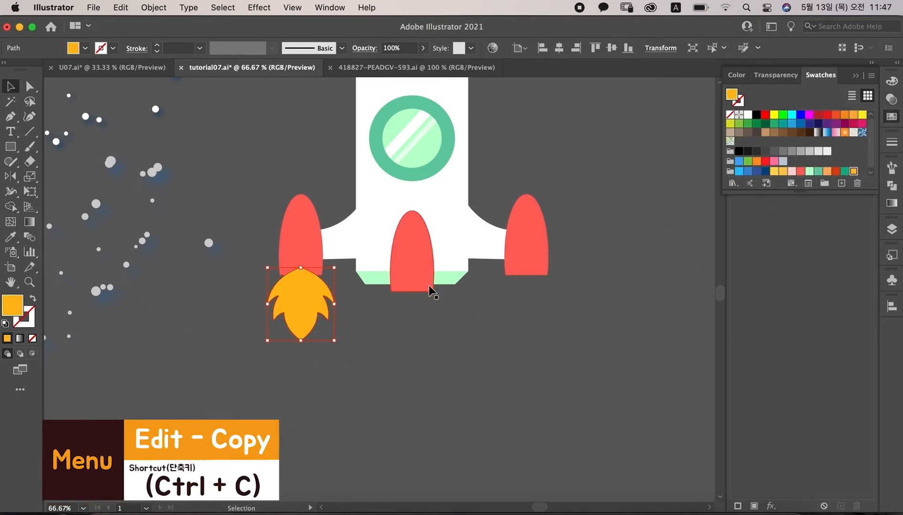
key("super+f")
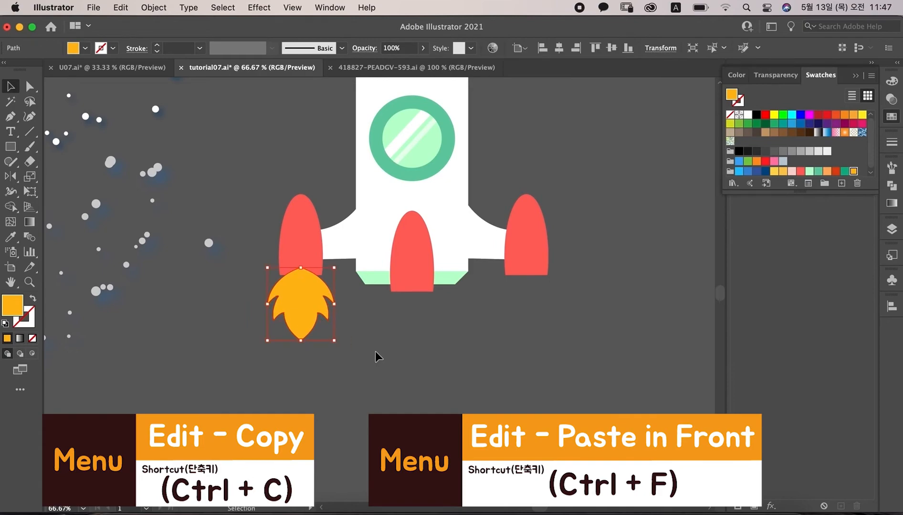
left_click(774, 171)
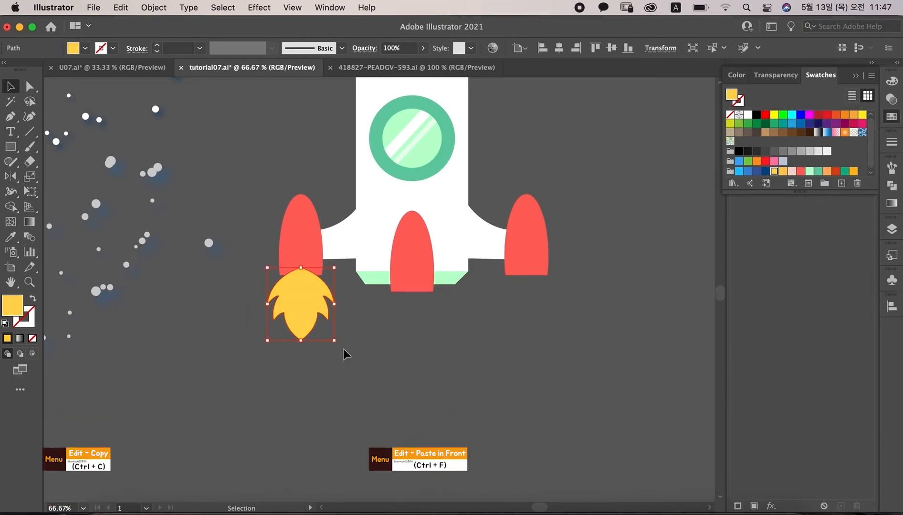
left_click_drag(334, 340, 301, 301)
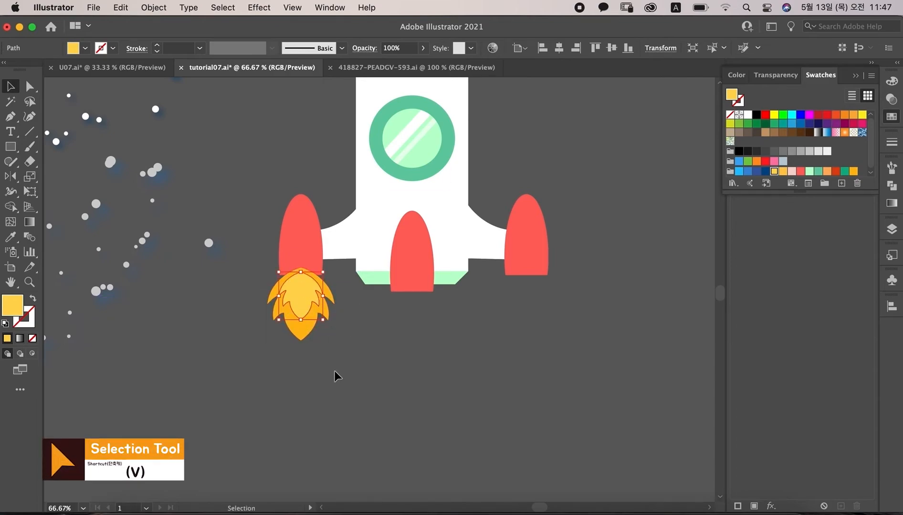
Step: Group the orange and yellow flames and send the group to the back, behind the left booster
left_click_drag(306, 356, 323, 369)
key("super+g")
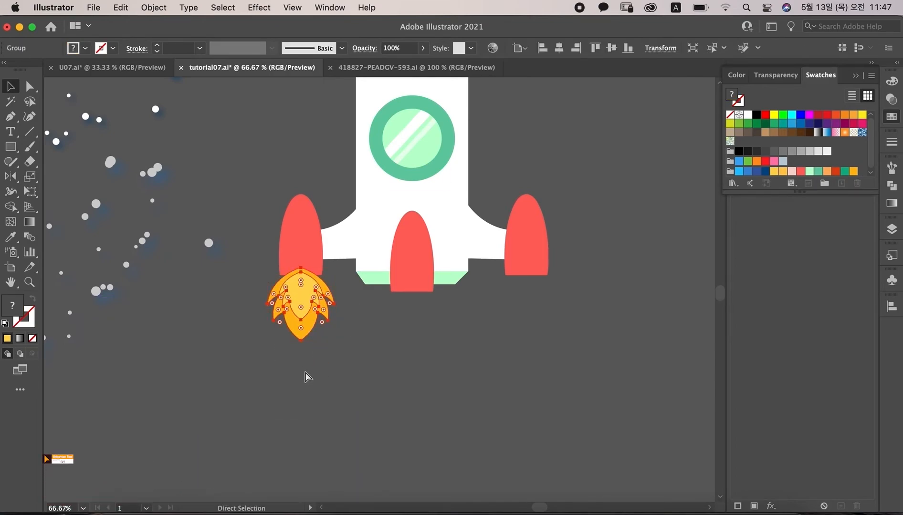
left_click(153, 7)
mouse_move(173, 43)
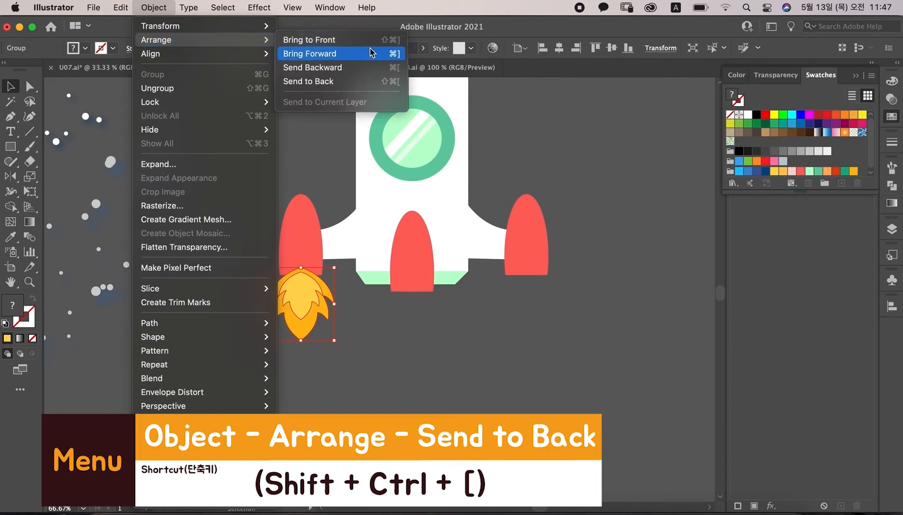
left_click(362, 85)
left_click(289, 339)
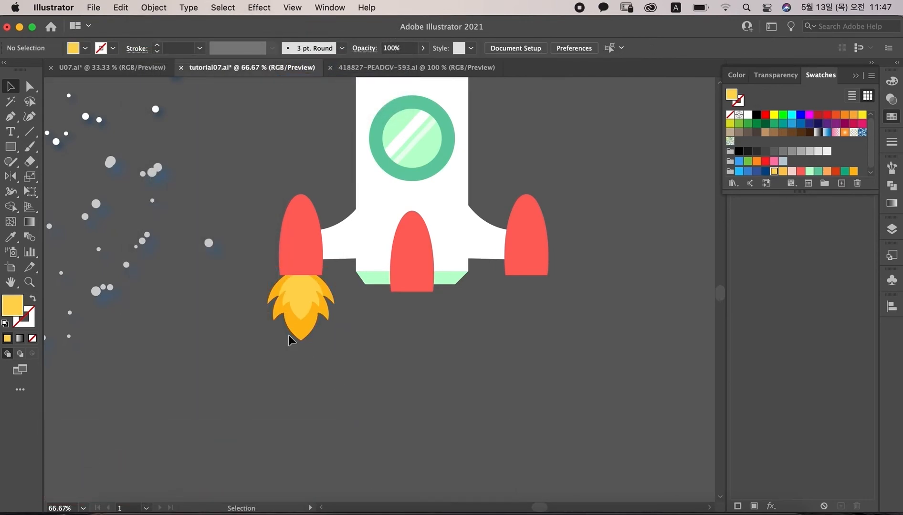
Step: Duplicate the flame group under the middle and right boosters
left_click_drag(299, 315, 526, 302)
left_click(377, 386)
left_click(576, 310)
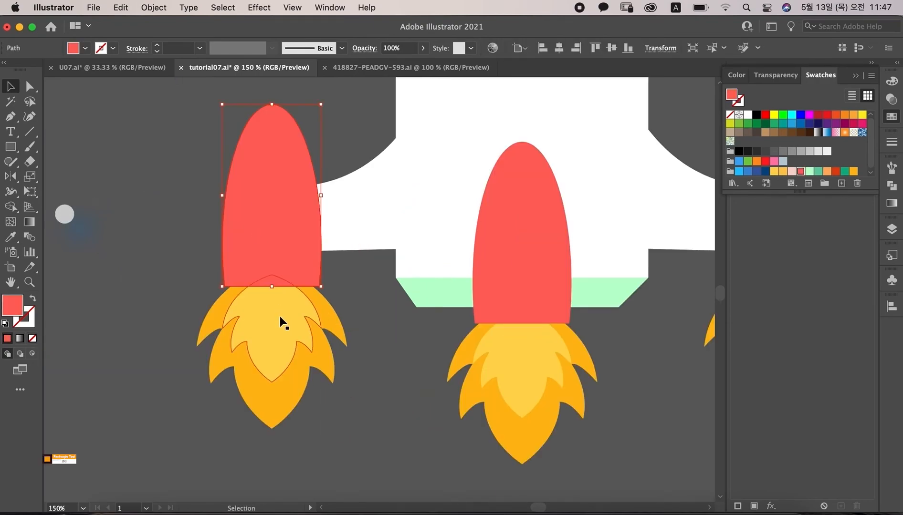
Step: Draw a dark red rectangle band across the lower end of the left booster with the Rectangle tool
key("m")
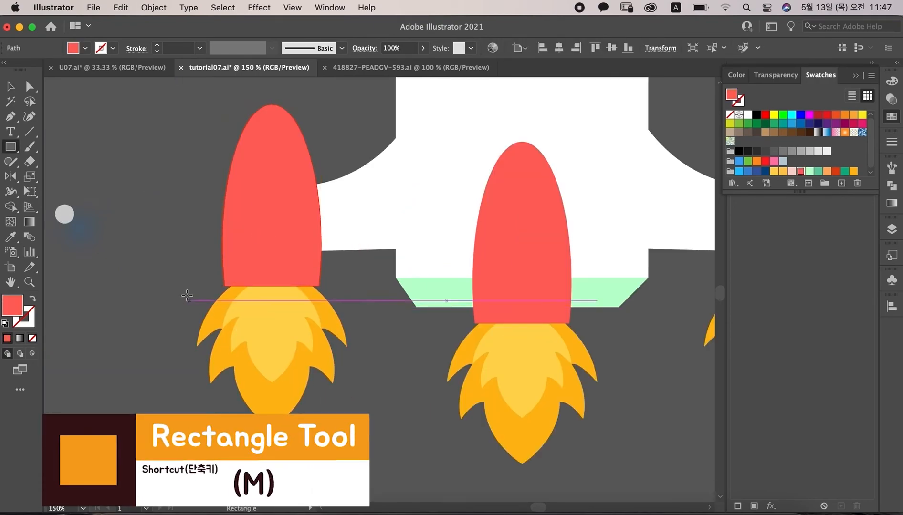
left_click_drag(191, 259, 358, 293)
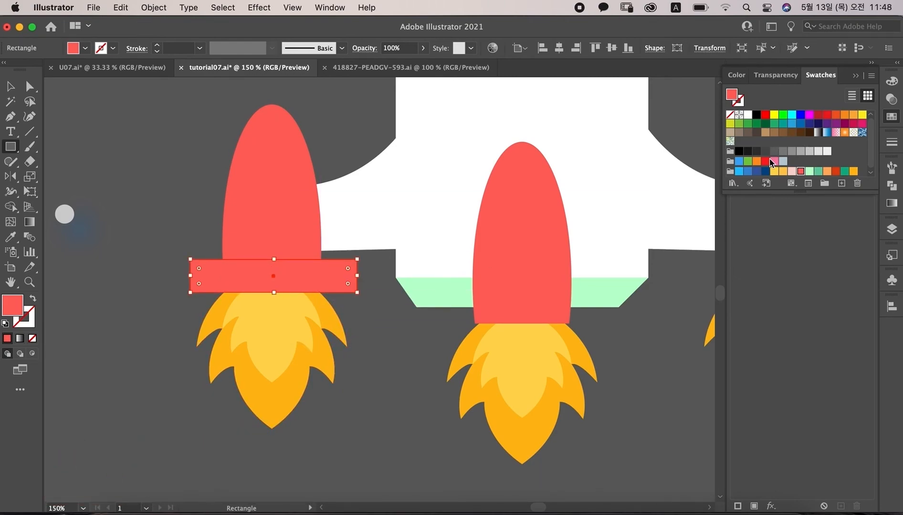
left_click(836, 171)
key("v")
left_click_drag(338, 272, 339, 272)
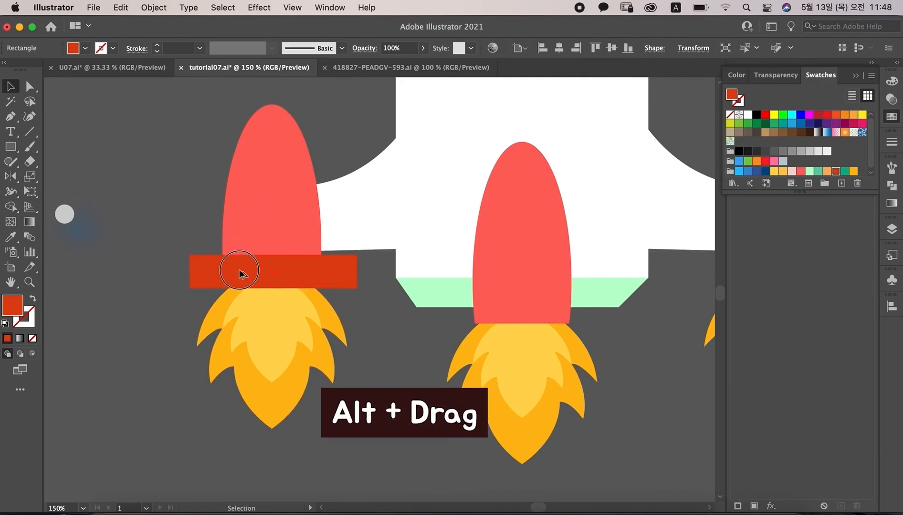
Step: Copy the dark red band onto the lower ends of the middle and right boosters
left_click_drag(240, 274, 505, 311)
left_click_drag(649, 352, 468, 362)
left_click_drag(371, 326, 585, 283)
left_click(570, 255, "shift")
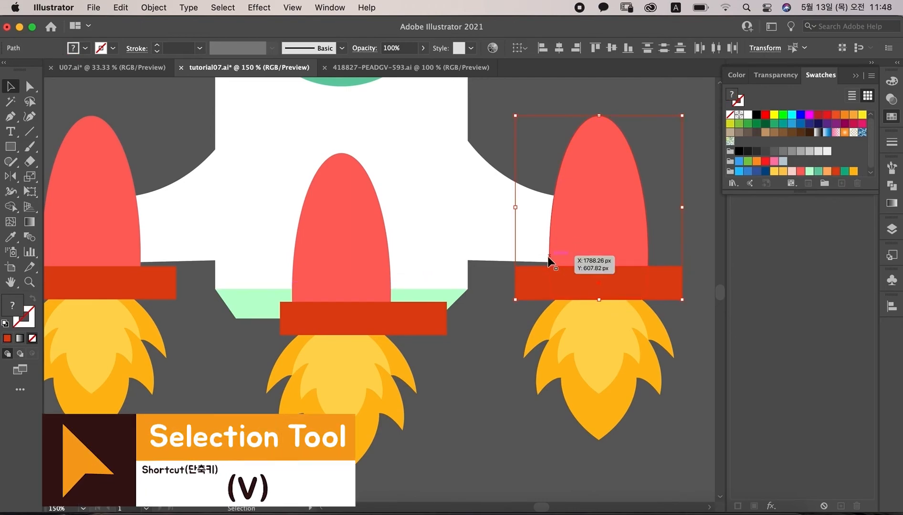
Step: Trim the dark red bands to the booster outlines with Shape Builder, removing the pieces outside the boosters
left_click(365, 268, "shift")
left_click(346, 324, "shift")
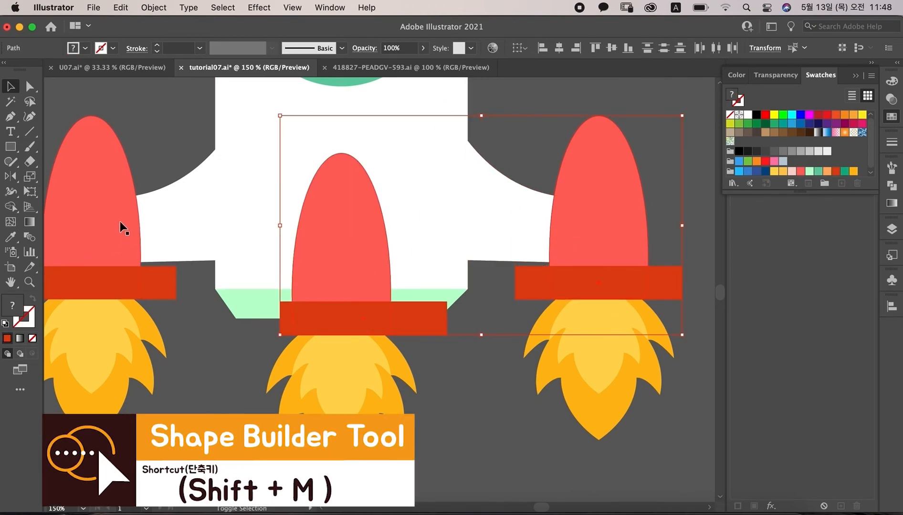
left_click(10, 207)
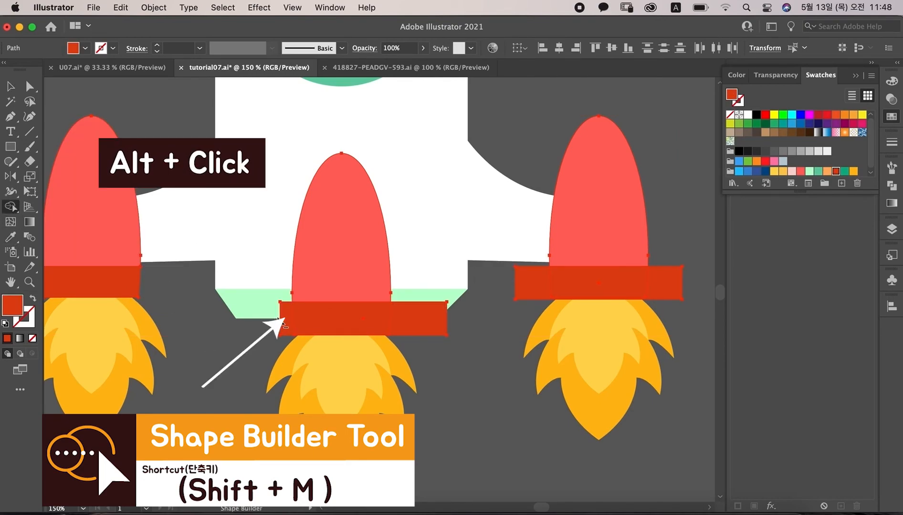
left_click(285, 319, "alt")
left_click(418, 325, "alt")
left_click(541, 275, "alt")
left_click(664, 284, "alt")
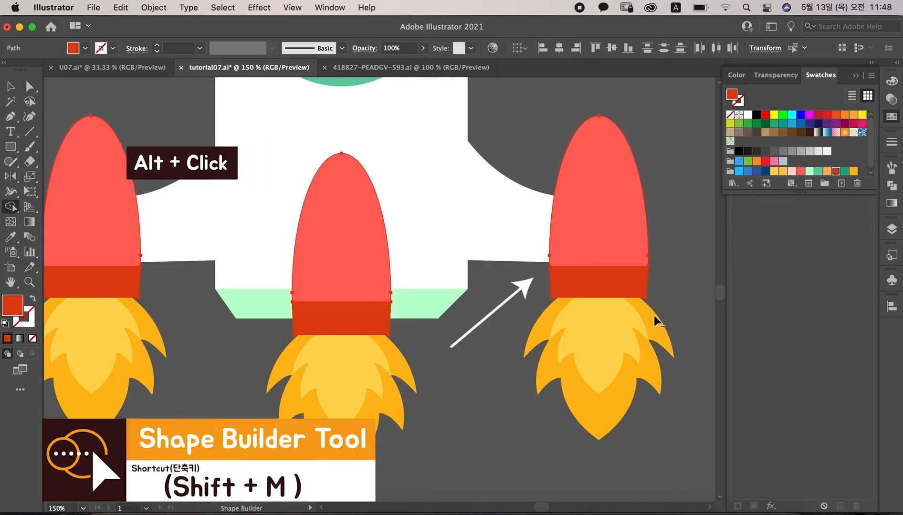
Step: Apply a Drop Shadow to the nose cone: grey A3A3A3, Multiply, 75% opacity, 5 px X and Y offsets, 3 px blur
scroll(467, 280, "left", 5)
key("v")
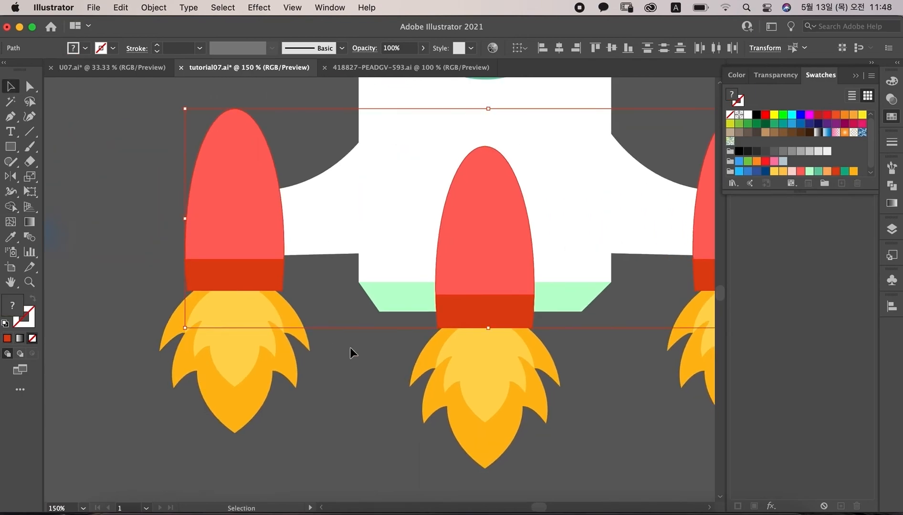
left_click(350, 348)
key("super+minus")
key("super+minus")
key("super+minus")
key("super+plus")
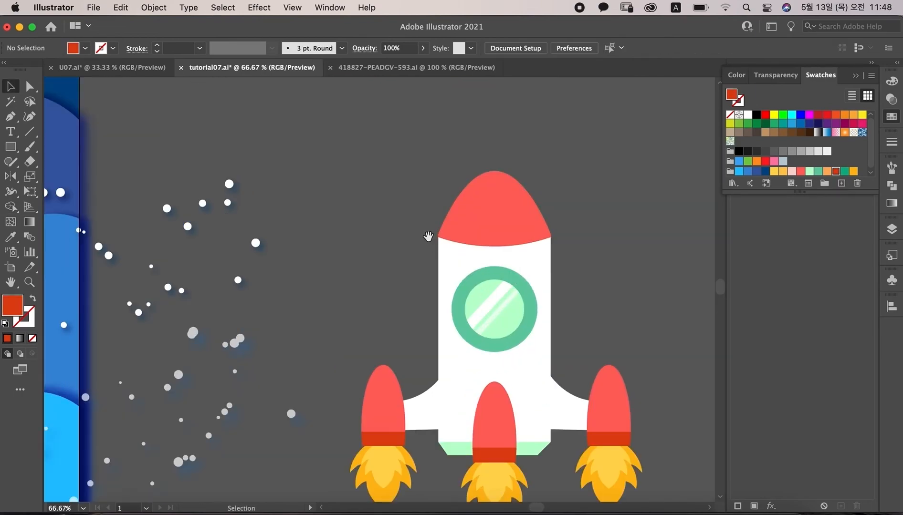
left_click_drag(257, 240, 160, 221)
left_click(391, 193)
left_click(259, 7)
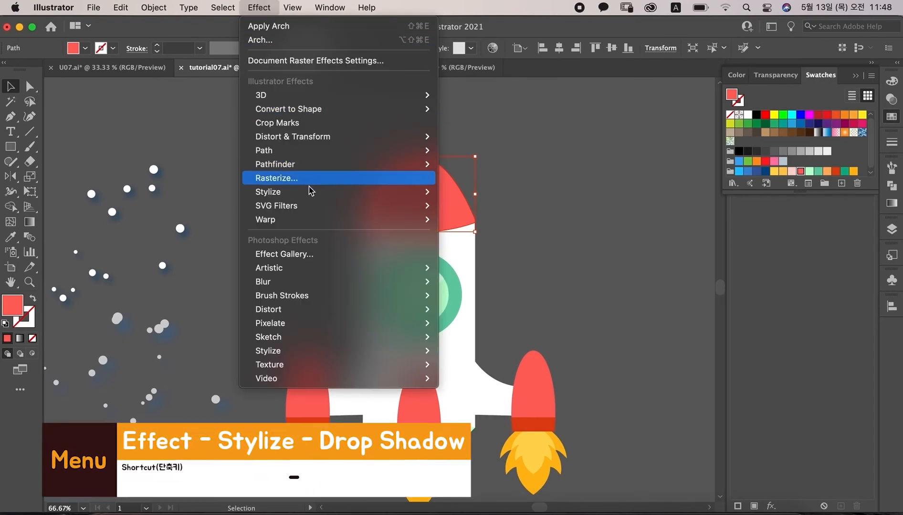
mouse_move(309, 193)
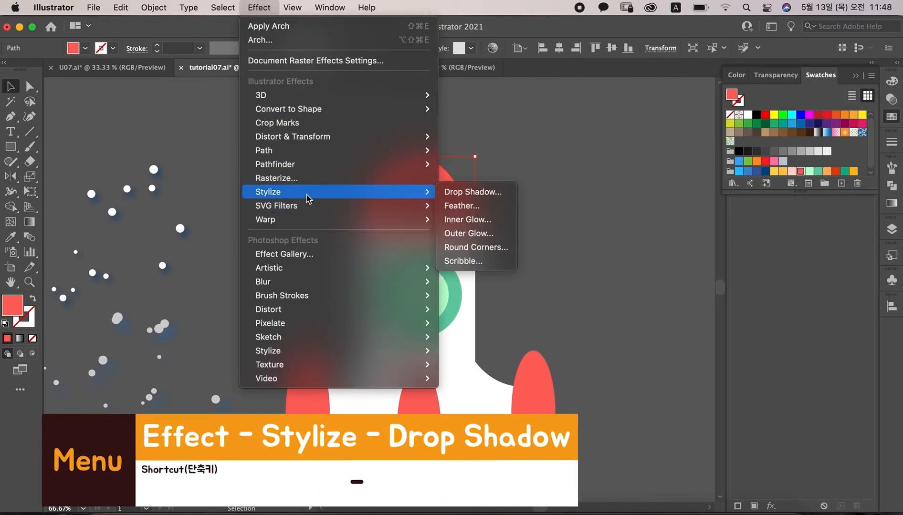
left_click(492, 192)
left_click(590, 224)
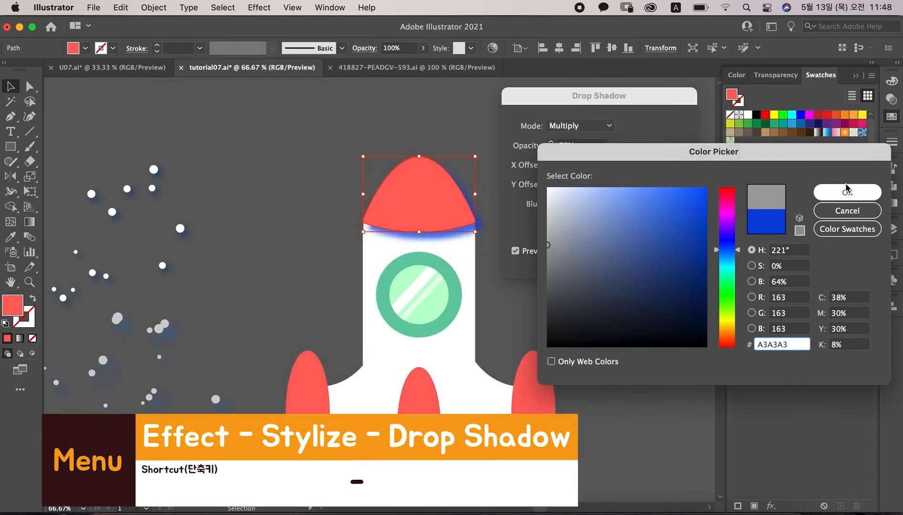
left_click(842, 189)
left_click(582, 164)
type("5")
key("Tab")
type("5")
key("Tab")
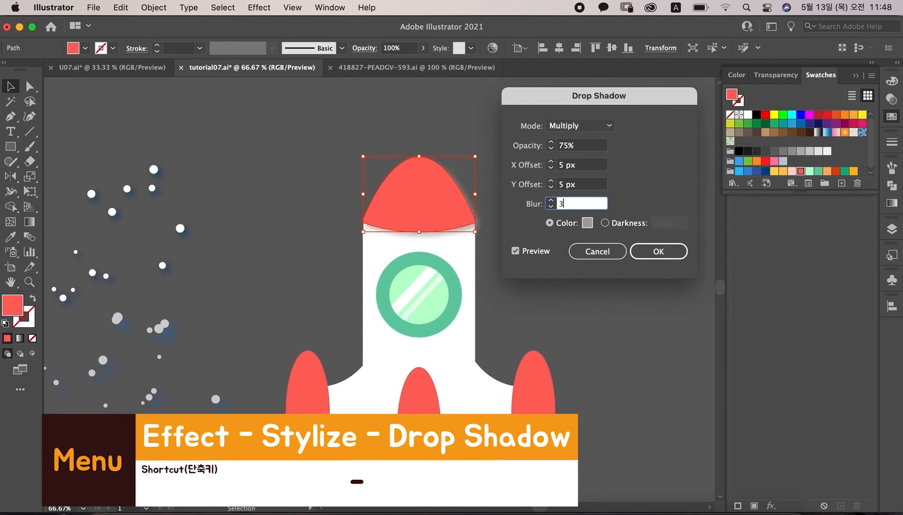
left_click(658, 251)
Step: Apply a Drop Shadow to the porthole in dark green 2E8400 with 7 px X and Y offsets and 8 px blur
left_click(447, 294)
left_click(258, 7)
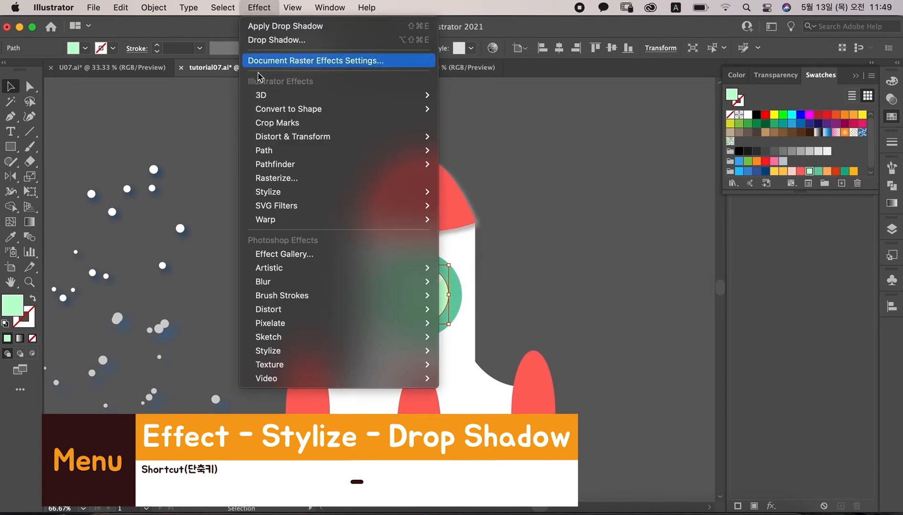
mouse_move(334, 192)
left_click(477, 193)
left_click(590, 223)
left_click(706, 264)
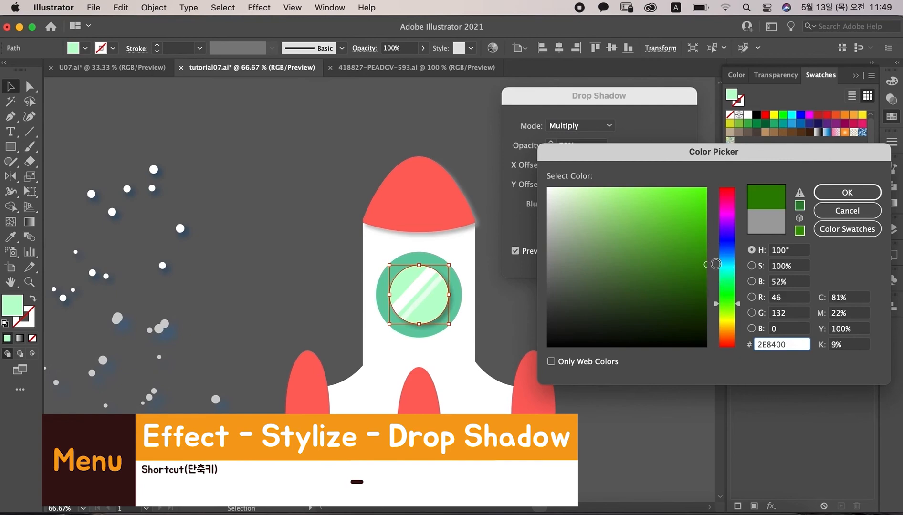
left_click(847, 192)
key("Tab")
key("Tab")
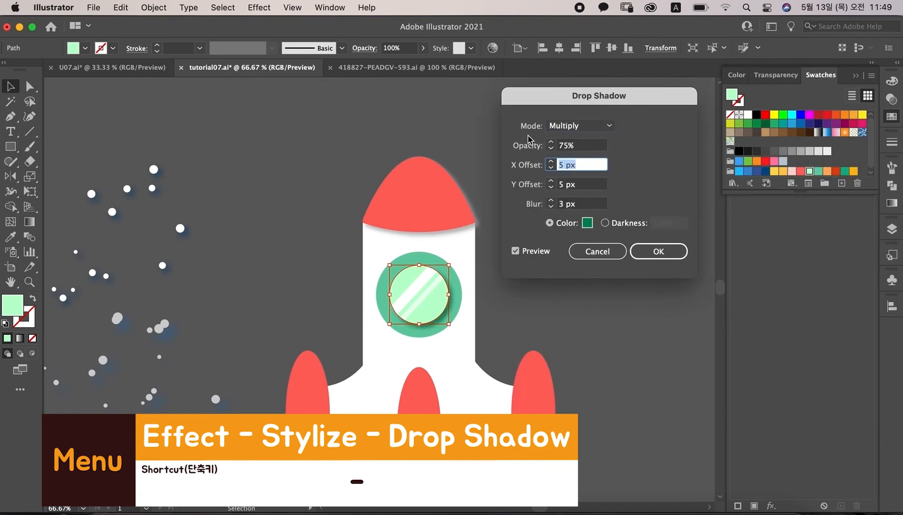
type("7")
key("Tab")
type("7")
key("Tab")
type("8")
key("Tab")
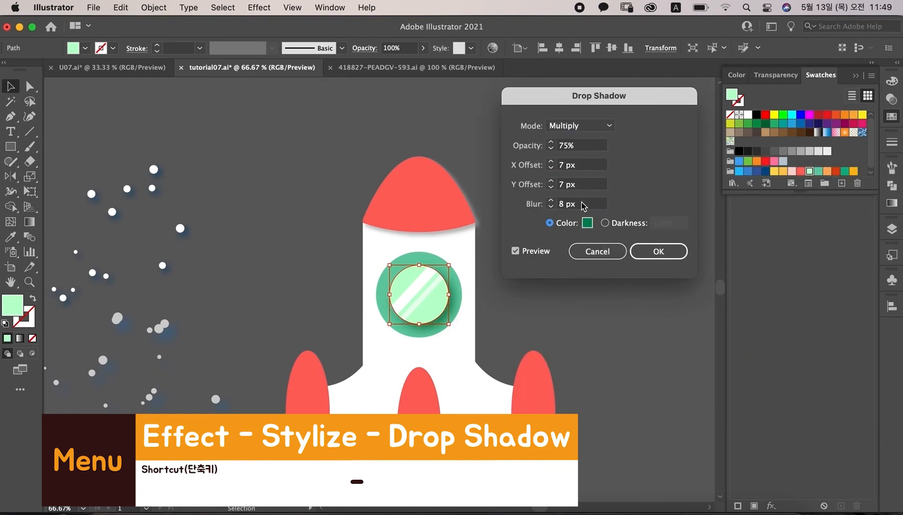
left_click(659, 252)
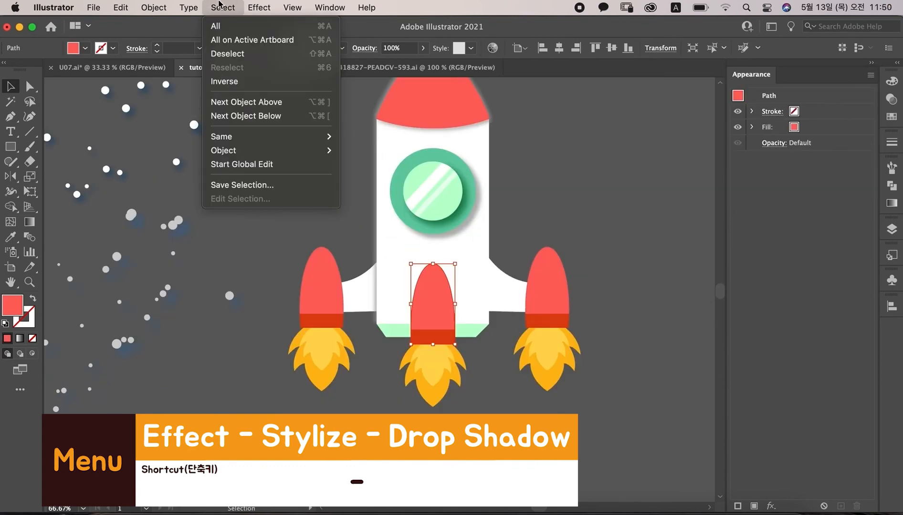
Step: Apply a grey Drop Shadow to the middle booster with 3 px X and Y offsets and 5 px blur
mouse_move(309, 193)
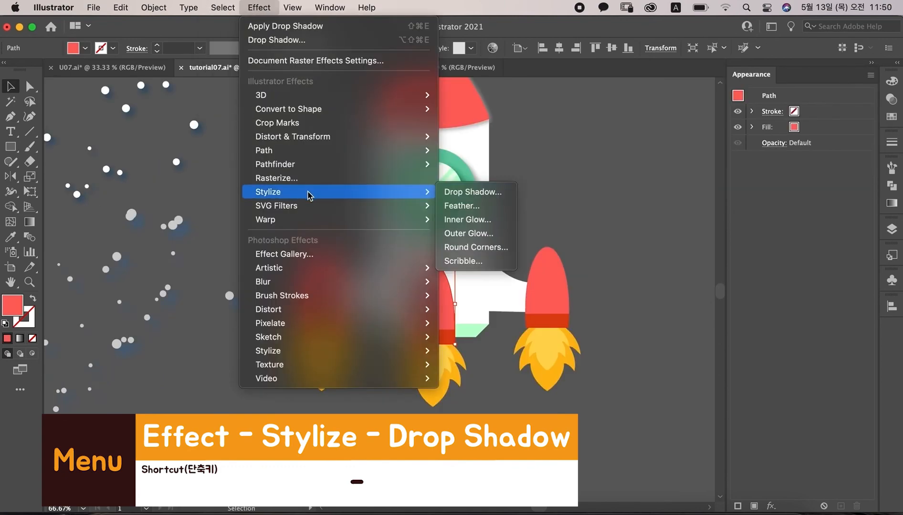
left_click(470, 191)
key("Tab")
key("Tab")
type("3")
key("Tab")
type("3")
key("Tab")
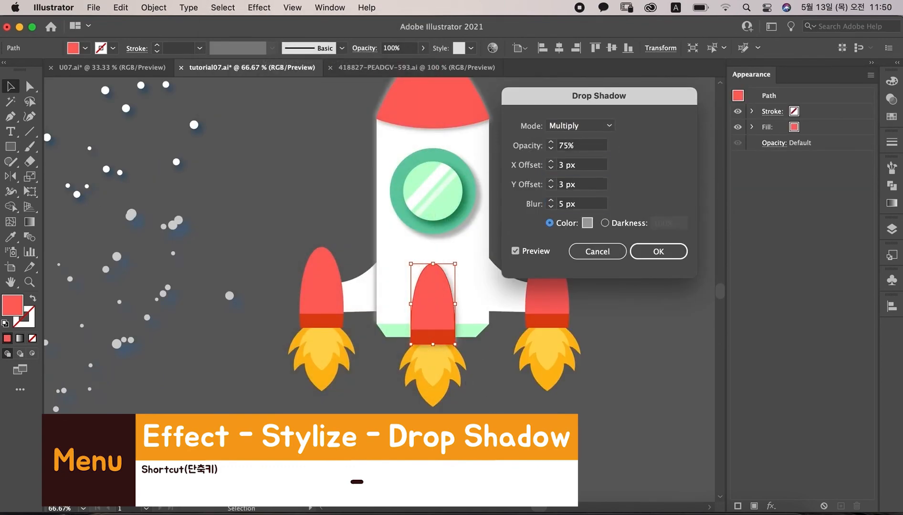
left_click(659, 251)
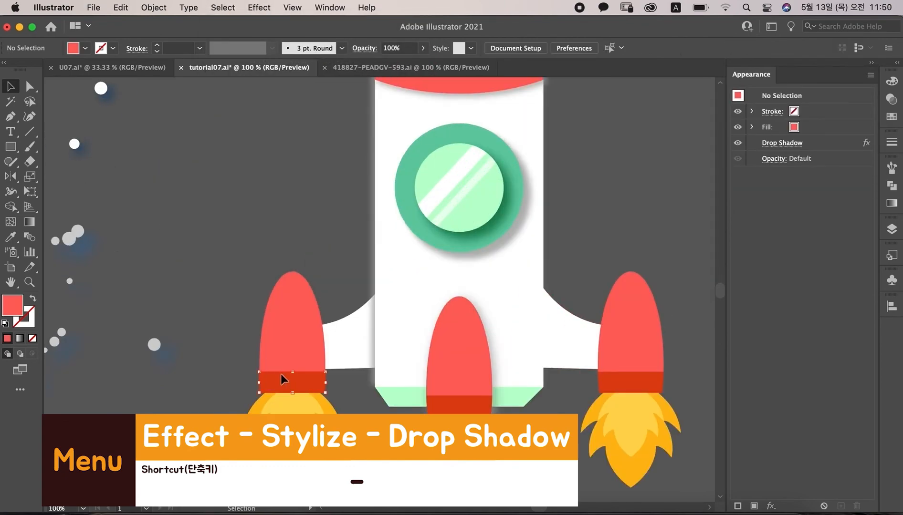
Step: Apply a dark red Drop Shadow to the left booster's band with 5 px X offset, 0 px Y offset and 3 px blur
left_click(282, 376)
left_click(223, 7)
mouse_move(259, 7)
mouse_move(267, 191)
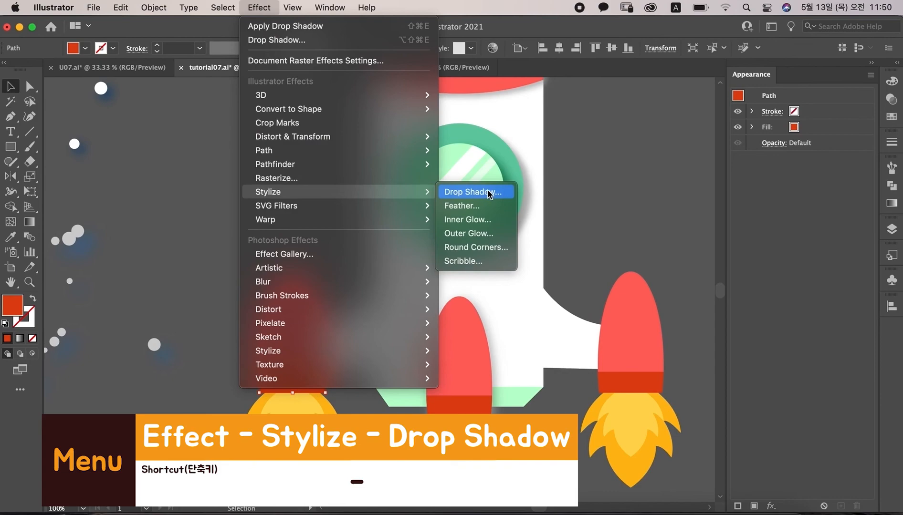
left_click(488, 191)
left_click(583, 224)
left_click(847, 193)
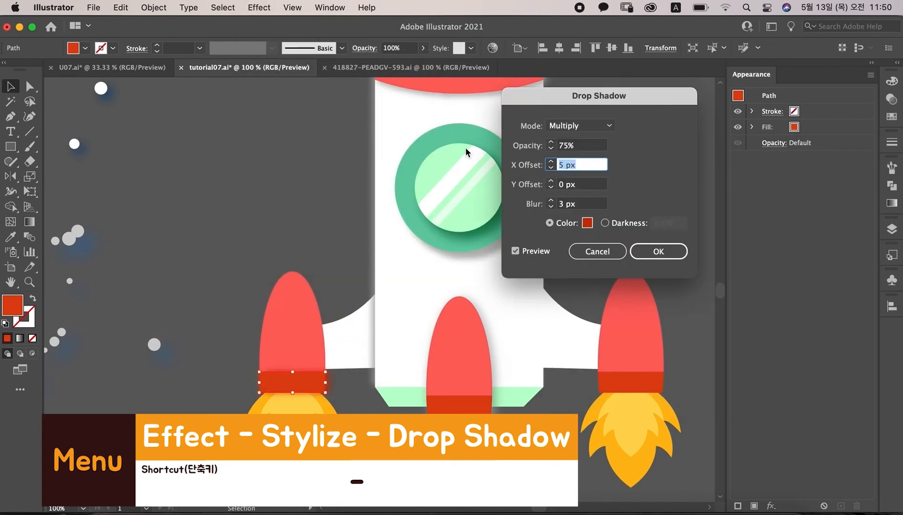
left_click(655, 252)
Step: Apply a Drop Shadow to the right booster's band
left_click(259, 7)
mouse_move(286, 192)
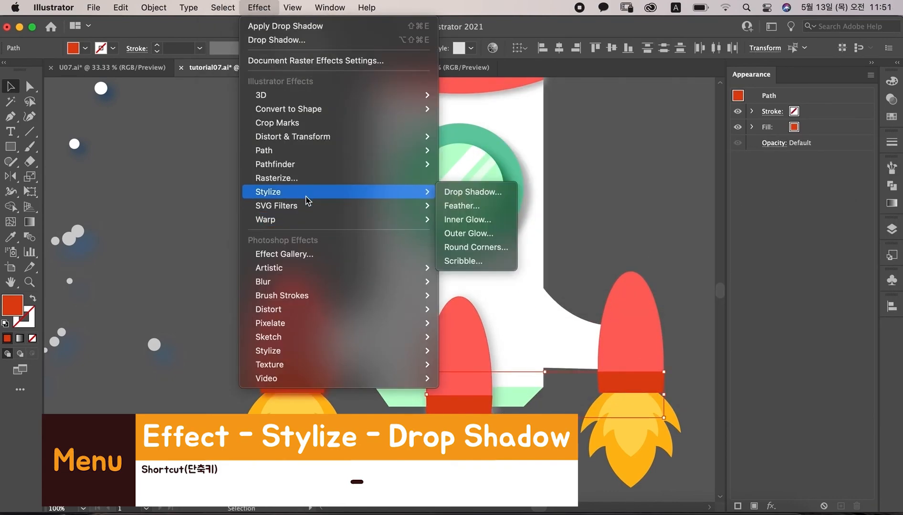
left_click(478, 191)
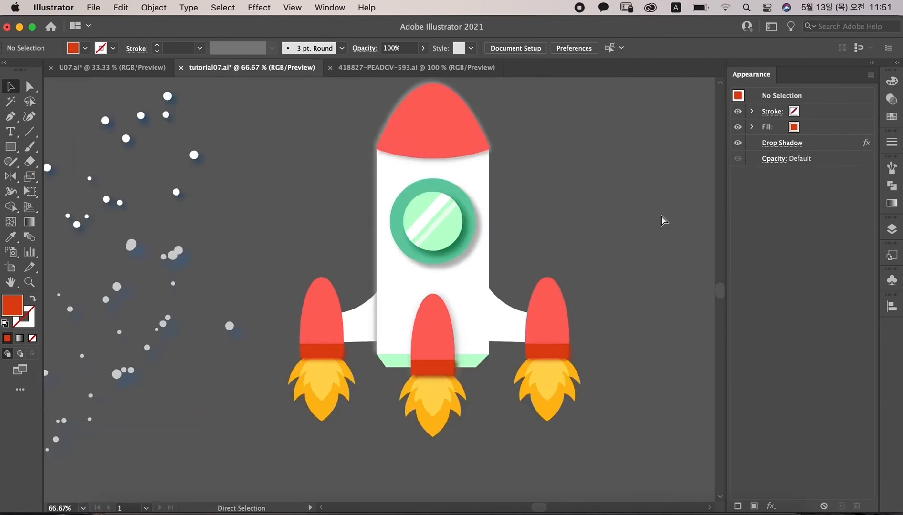
Step: Select all the rocket's parts and group them
key("super+minus")
key("super+minus")
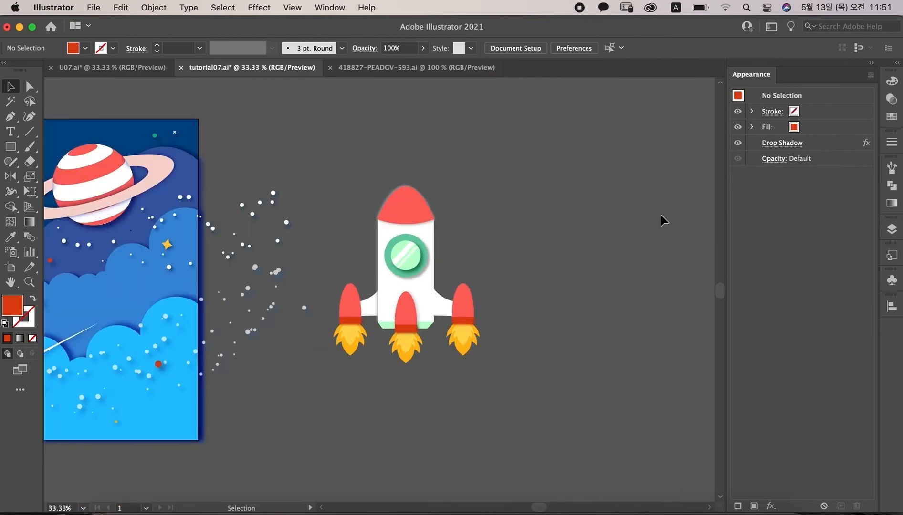
left_click_drag(339, 228, 355, 358)
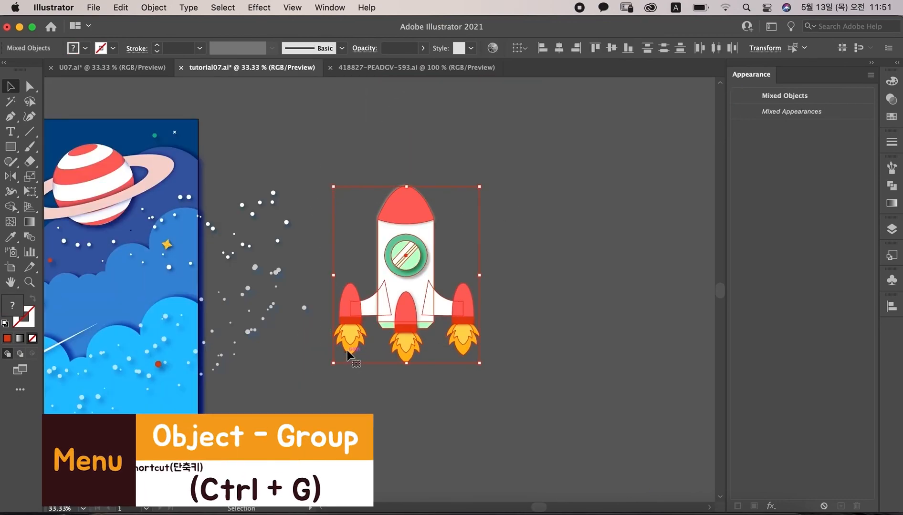
key("super+g")
Step: Move the rocket group into the scene, onto the lower clouds
left_click_drag(481, 366, 436, 310)
left_click(507, 302)
left_click_drag(507, 303, 659, 305)
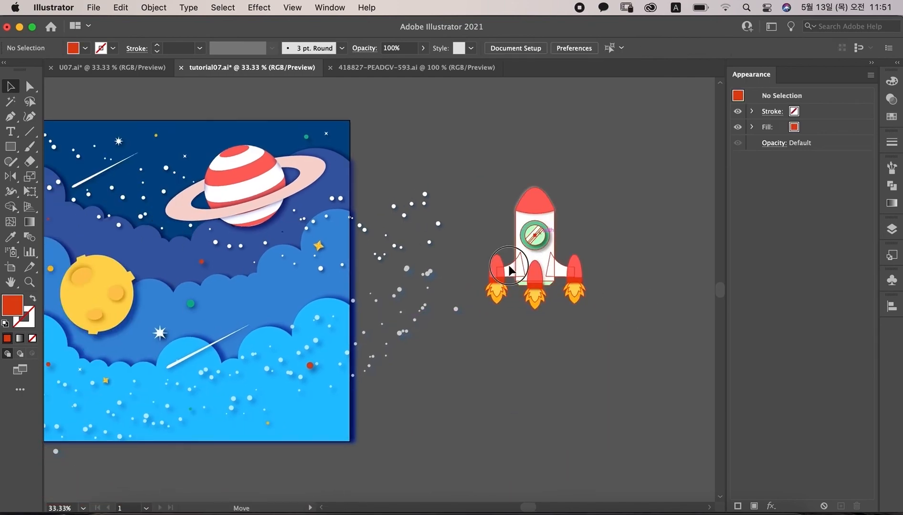
left_click_drag(515, 260, 238, 327)
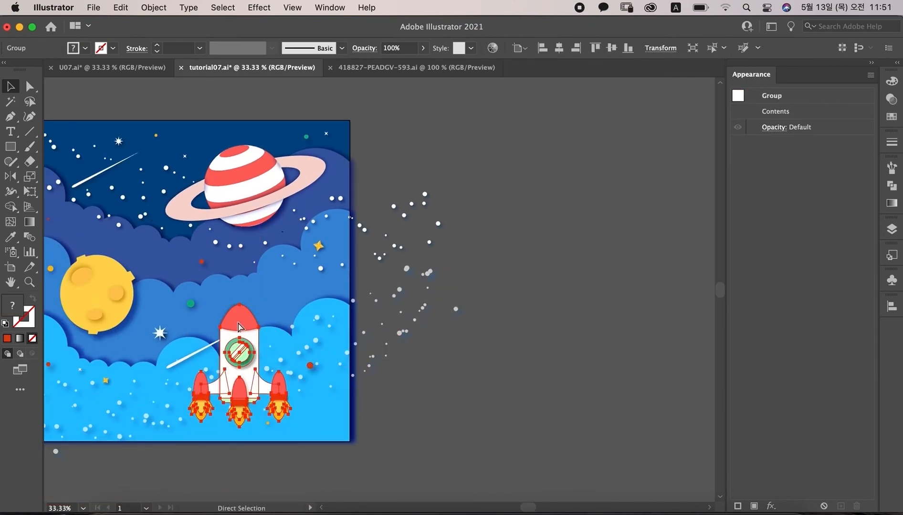
Step: Rotate the rocket group to tilt diagonally, scale it down slightly and place it at the end of the shooting star
key("super+equal")
left_click_drag(454, 381, 460, 302)
left_click_drag(394, 299, 412, 309)
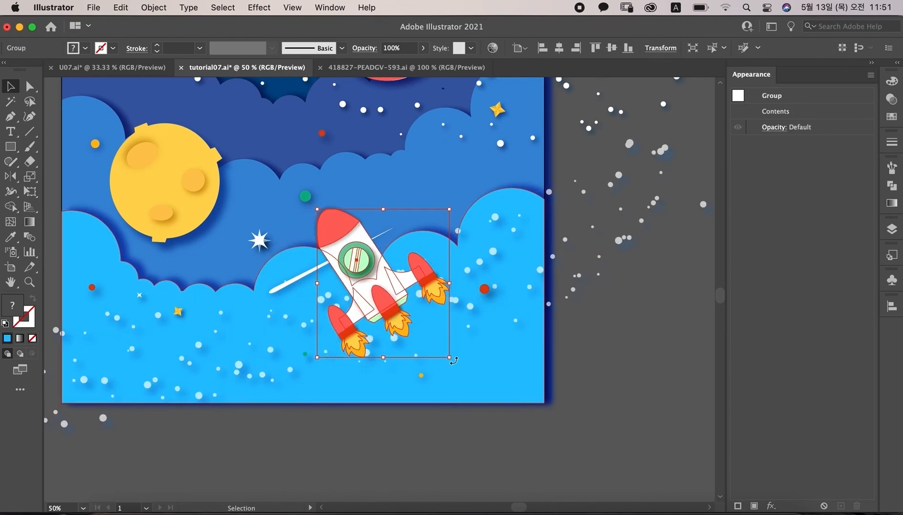
left_click_drag(450, 357, 442, 355)
left_click_drag(396, 305, 410, 306)
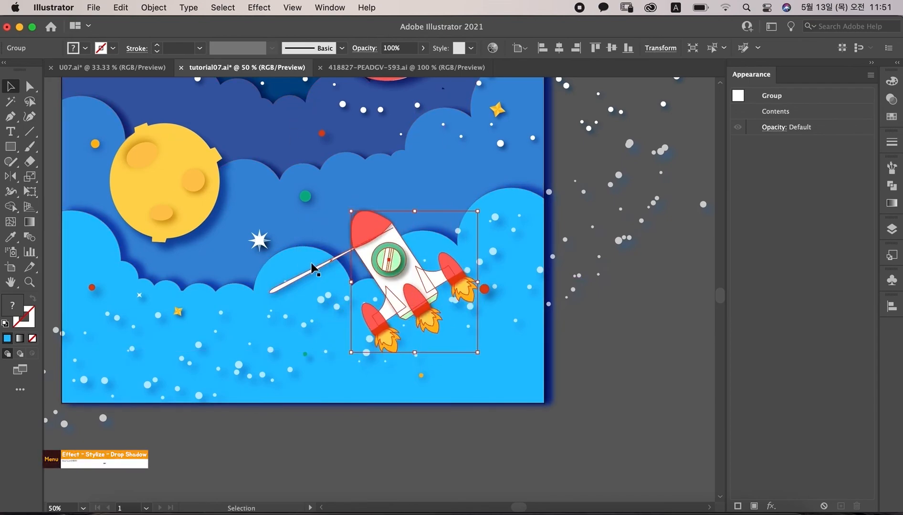
Step: Apply a Drop Shadow to the rocket group in blue 00679B with 8 px X and Y offsets and 7 px blur
left_click(259, 7)
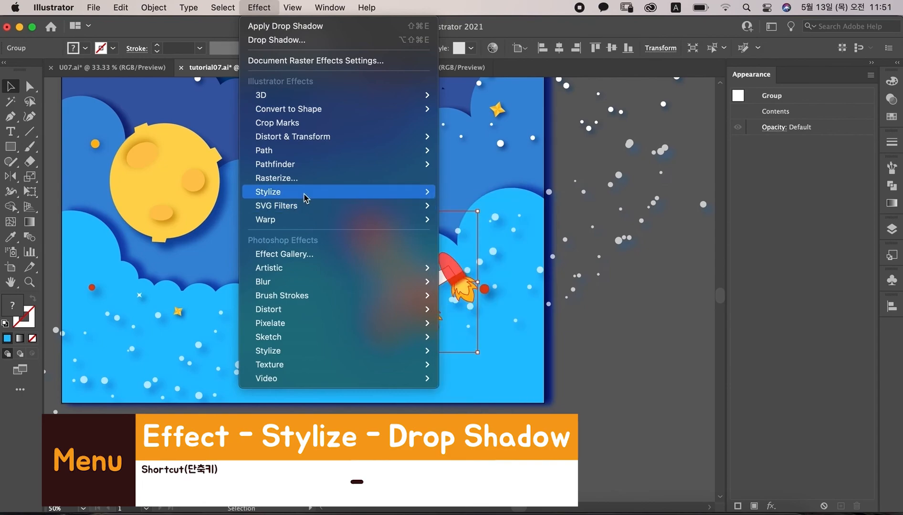
mouse_move(302, 192)
left_click(499, 192)
left_click(588, 224)
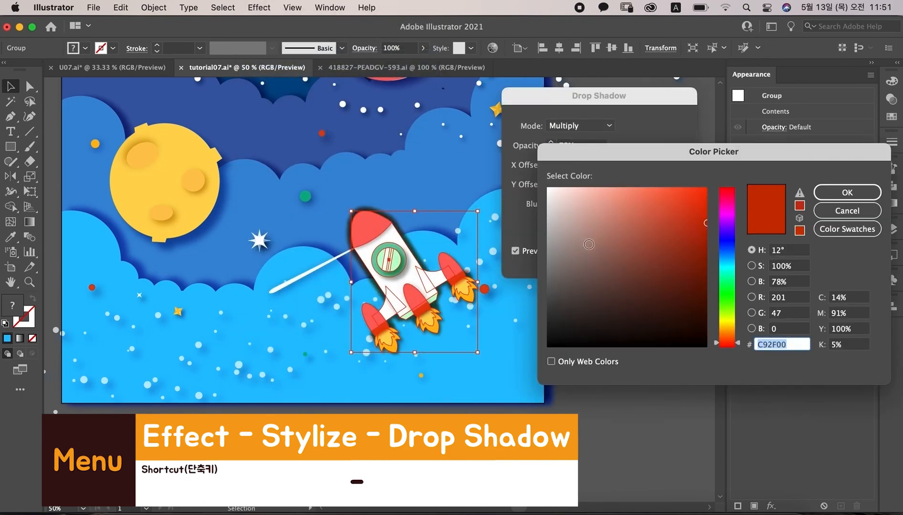
left_click(730, 250)
left_click_drag(727, 250, 727, 260)
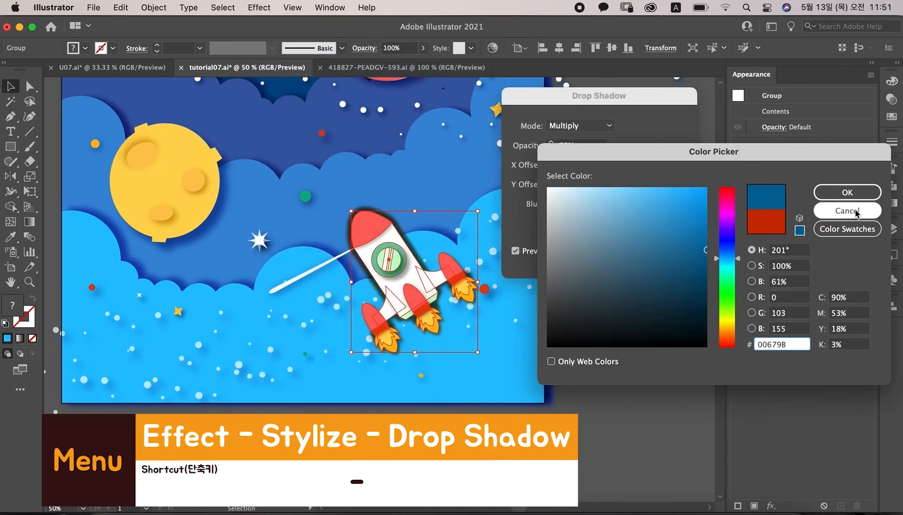
left_click(847, 193)
left_click(578, 166)
type("8")
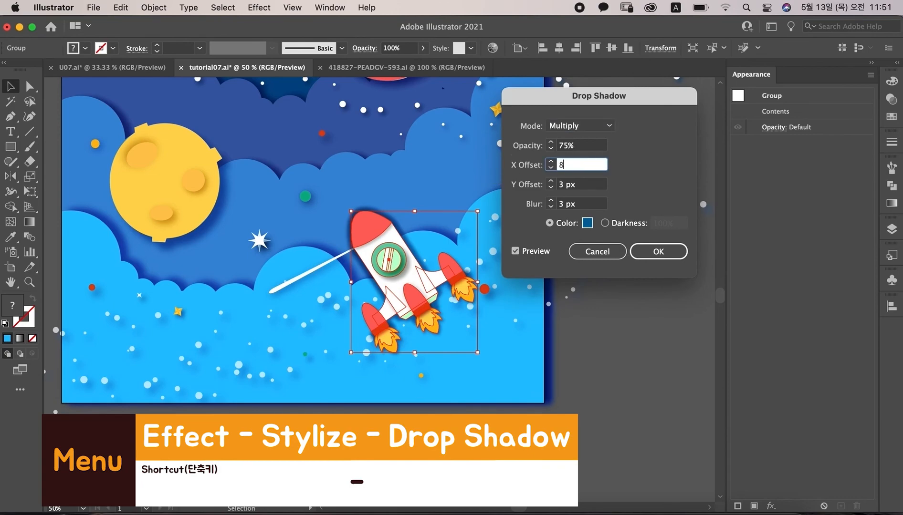
key("Tab")
type("8")
key("Tab")
type("7")
key("Tab")
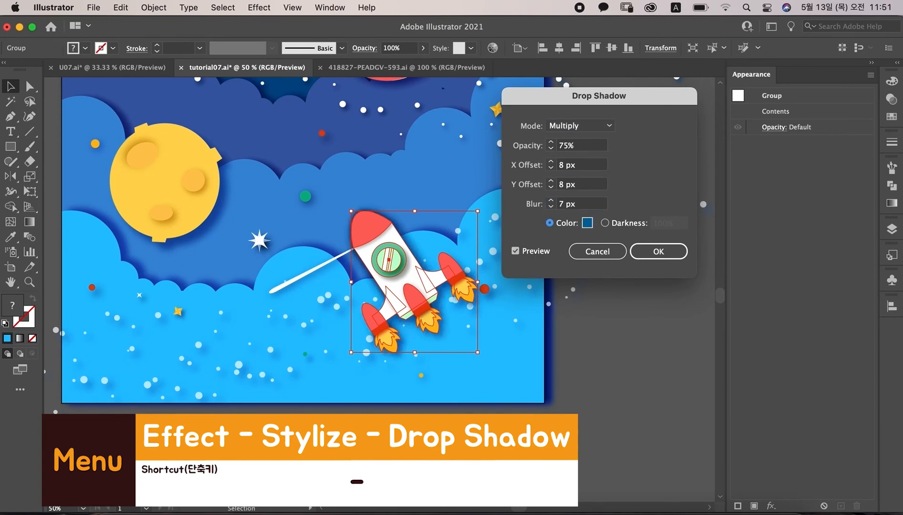
left_click(504, 198)
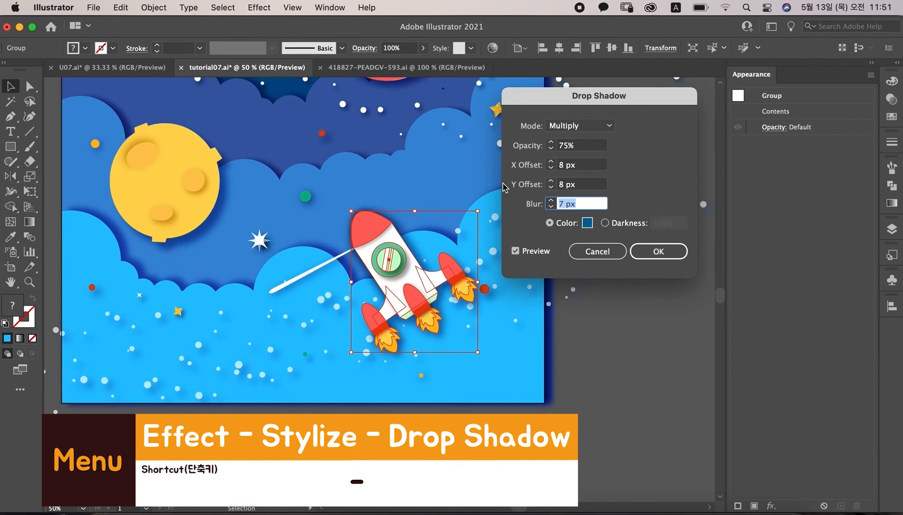
left_click(658, 253)
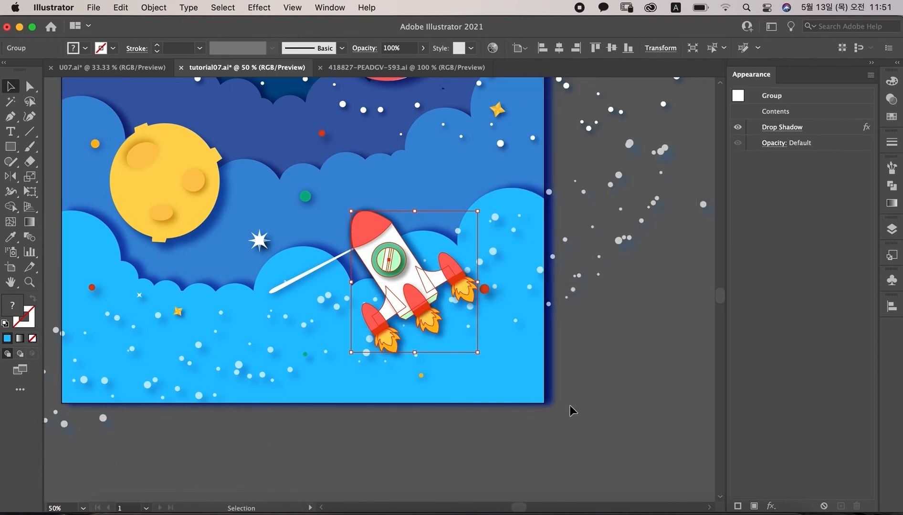
left_click(616, 395)
key("super+minus")
mouse_move(358, 309)
left_mouse_down()
mouse_move(334, 318)
mouse_move(343, 295)
mouse_move(319, 333)
left_mouse_up()
left_click_drag(319, 333, 319, 333)
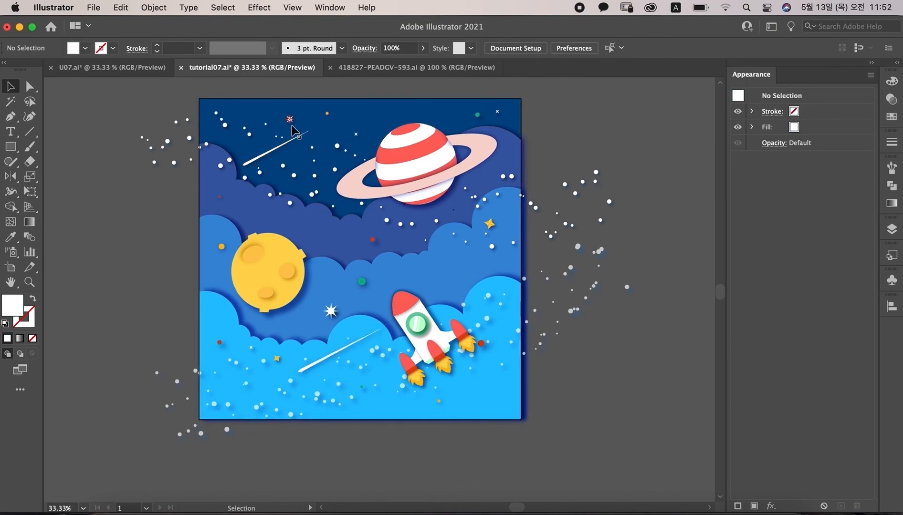
Step: Duplicate a small sparkle star into the middle clouds and fill the copy yellow
left_click_drag(290, 118, 438, 275)
left_click(529, 302)
left_click(438, 277)
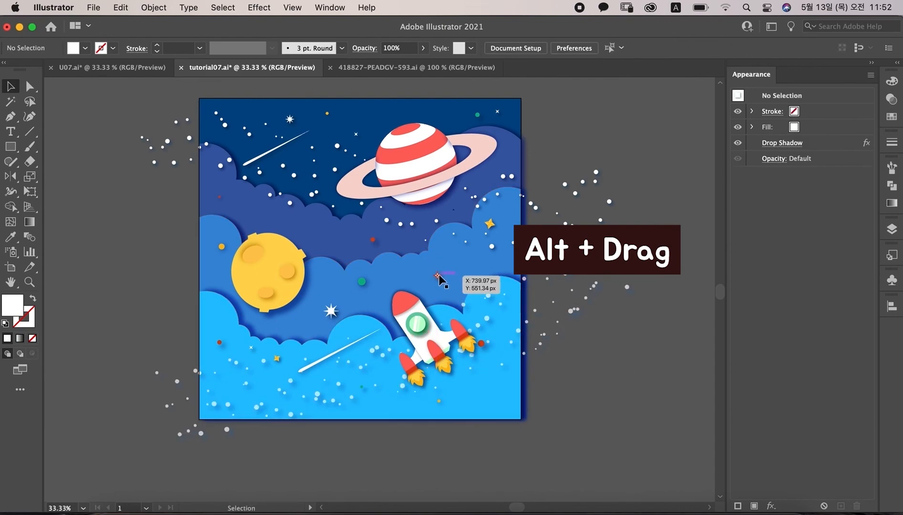
left_click(887, 118)
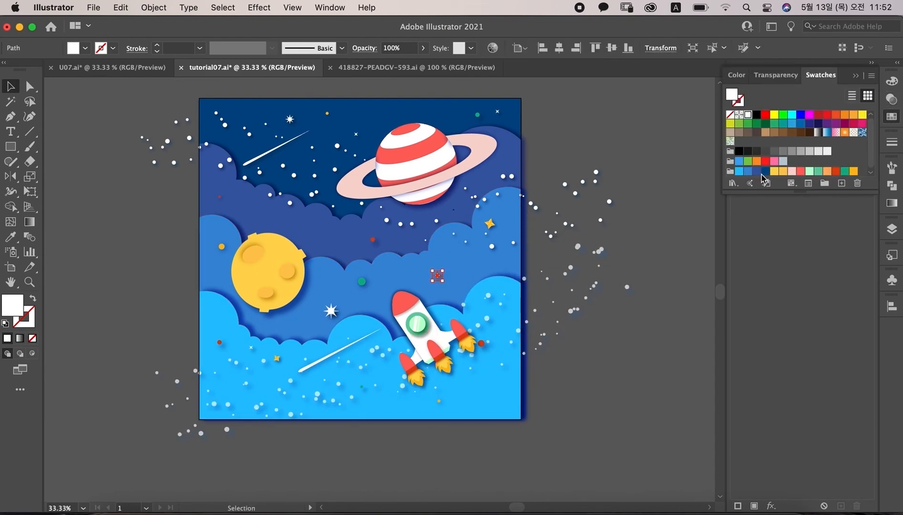
left_click(628, 378)
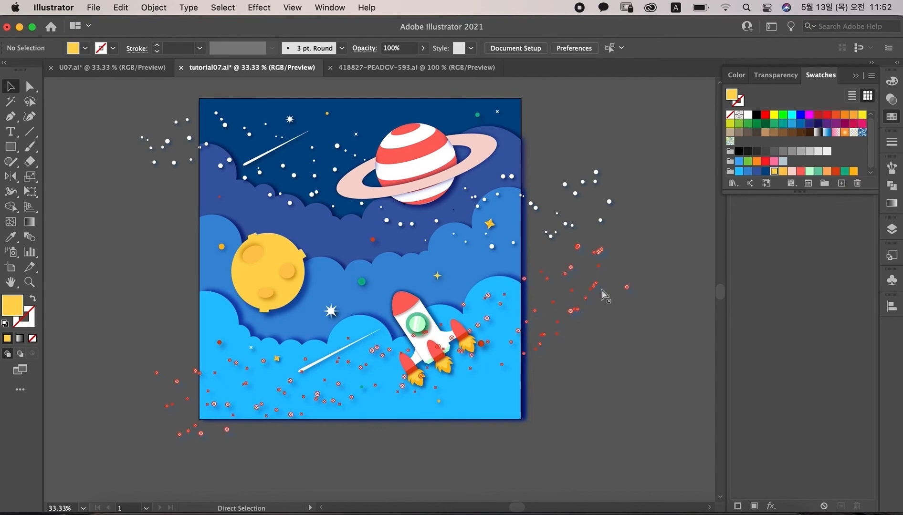
Step: Duplicate the yellow sparkle into the clouds below and right of the moon
key("super+1")
left_click(554, 248)
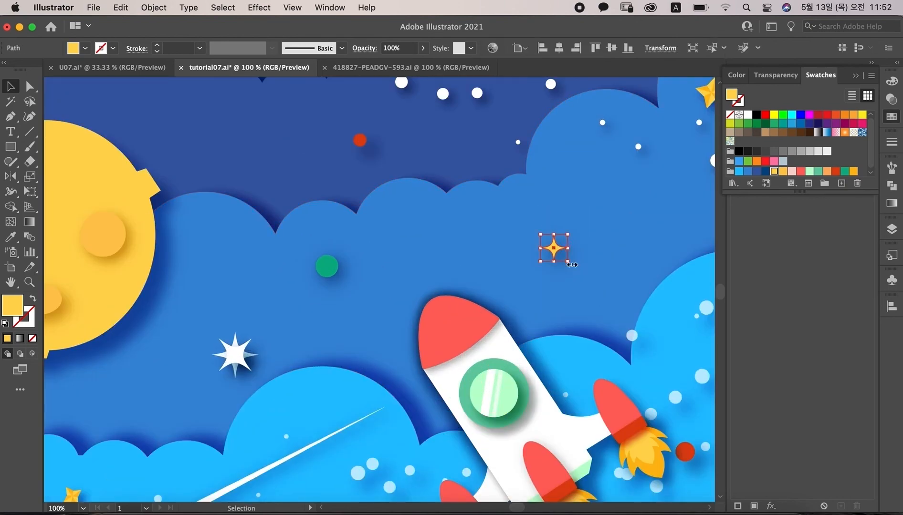
left_click_drag(571, 266, 110, 411)
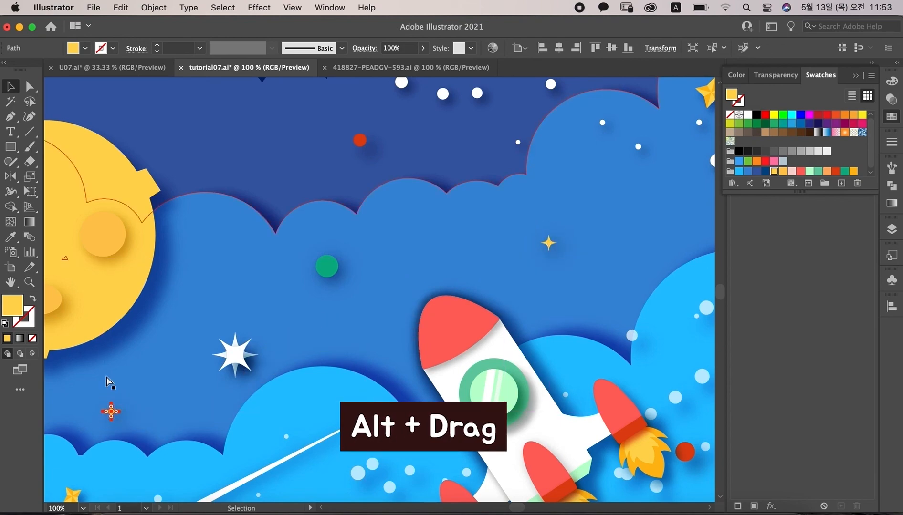
key("super+minus")
key("super+minus")
key("super+minus")
Step: Create a 1000 × 1000 px rectangle with the Rectangle tool
left_click(110, 381)
key("m")
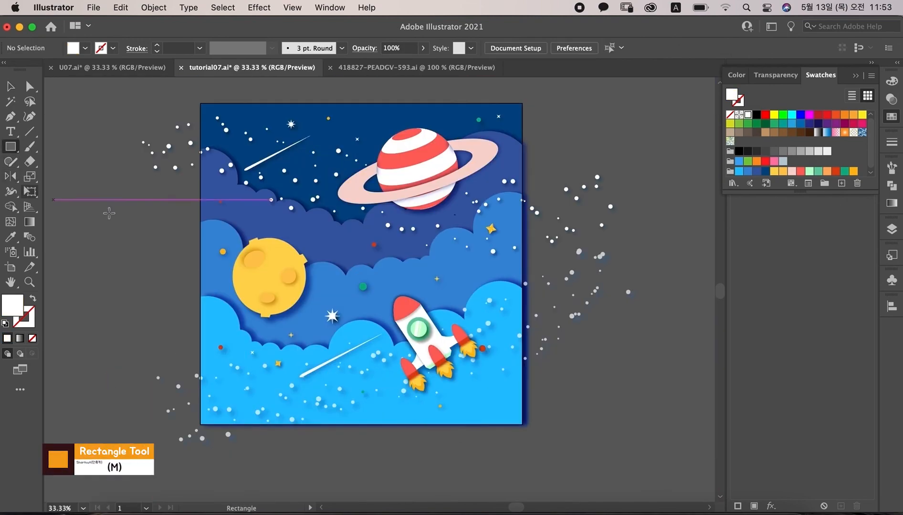
left_click(130, 219)
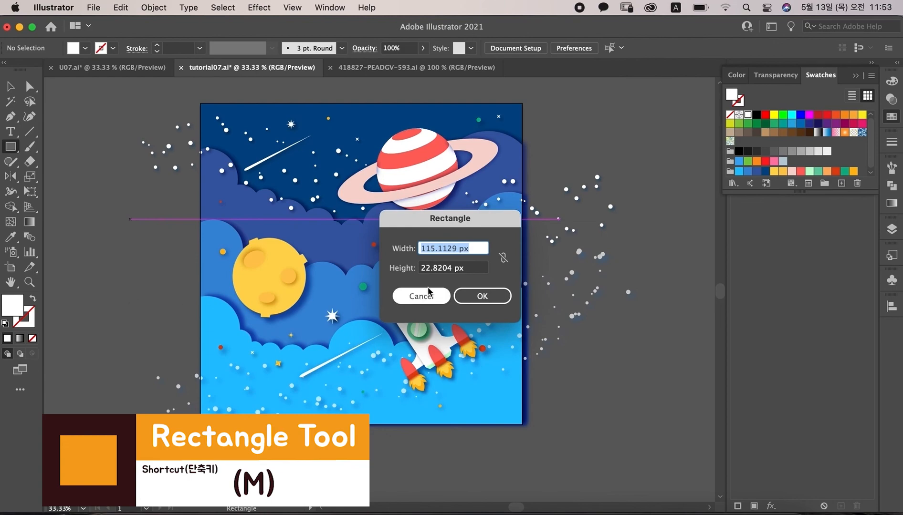
type("1000")
key("Tab")
type("1")
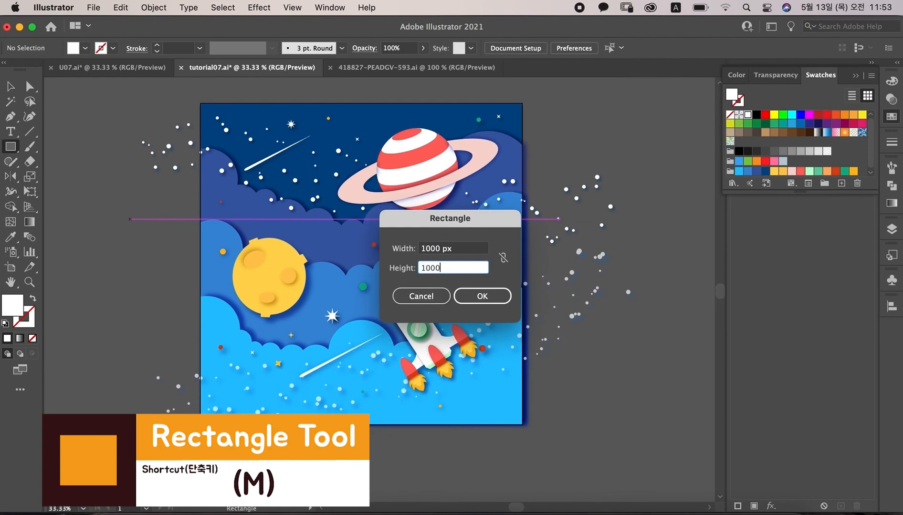
key("Return")
Step: Center the rectangle horizontally and vertically on the artboard using Align to Artboard
left_click(10, 86)
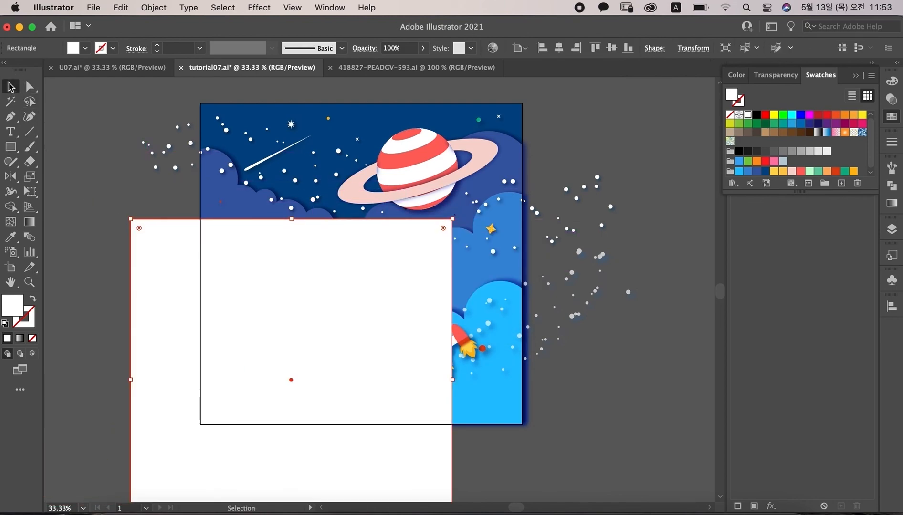
left_click(891, 307)
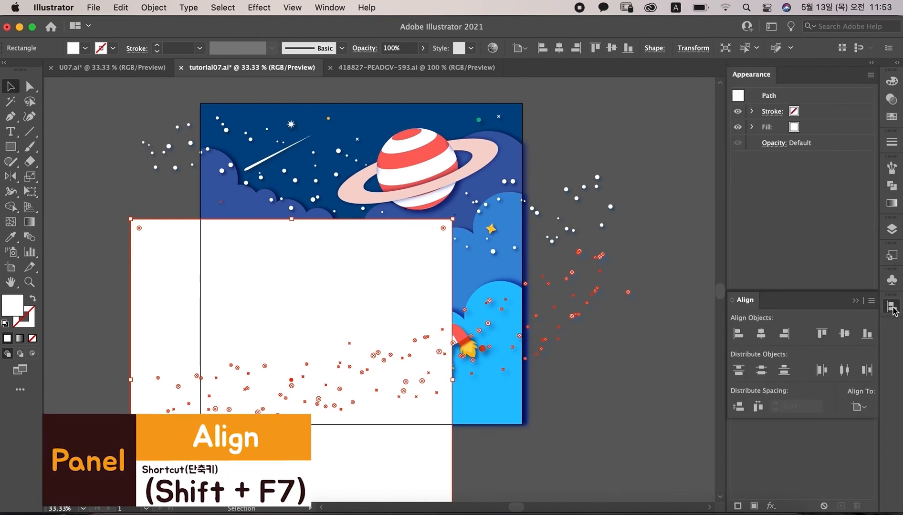
left_click(859, 407)
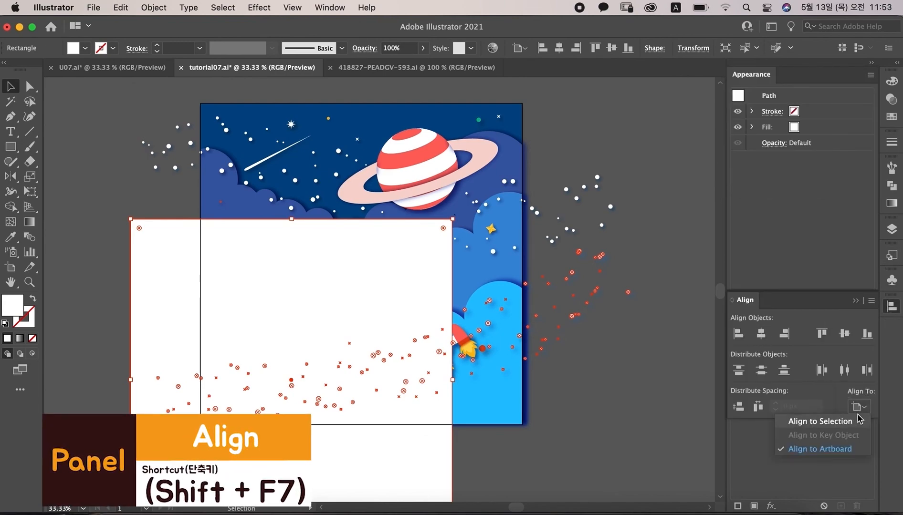
left_click(842, 450)
left_click(761, 334)
left_click(844, 333)
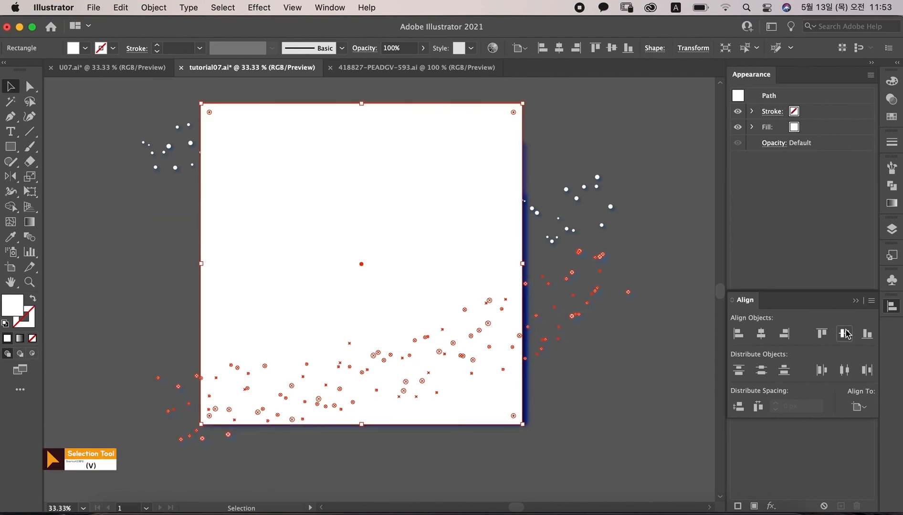
Step: Select all the artwork and make a clipping mask with the rectangle
left_click(629, 397)
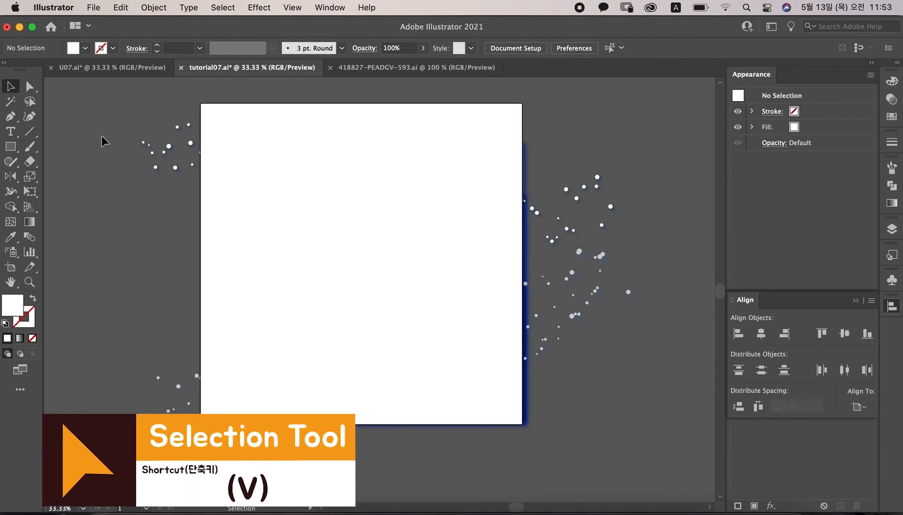
left_click_drag(121, 89, 366, 289)
left_click_drag(648, 460, 659, 466)
left_click(155, 7)
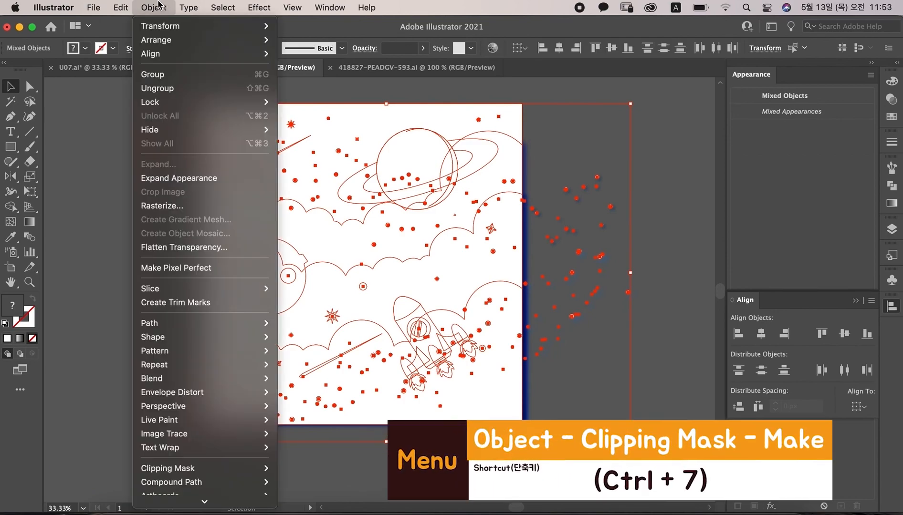
scroll(174, 343, "down", 2)
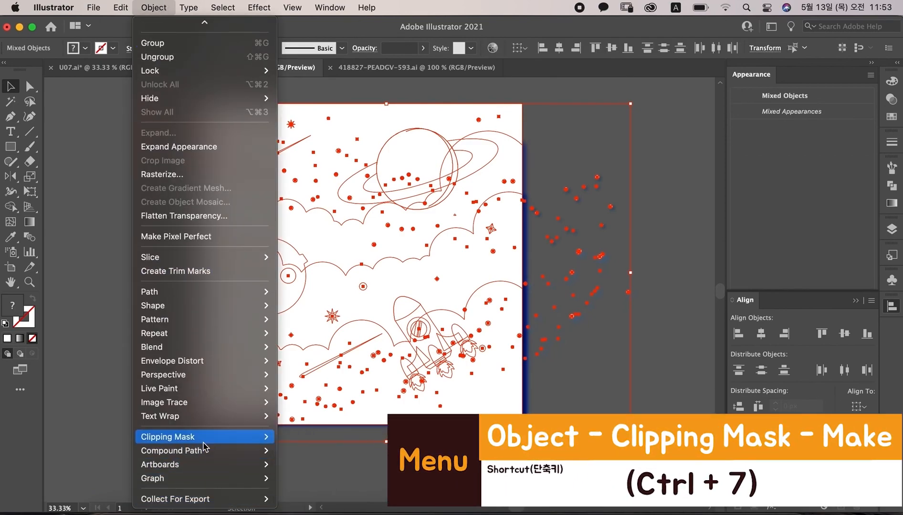
mouse_move(204, 443)
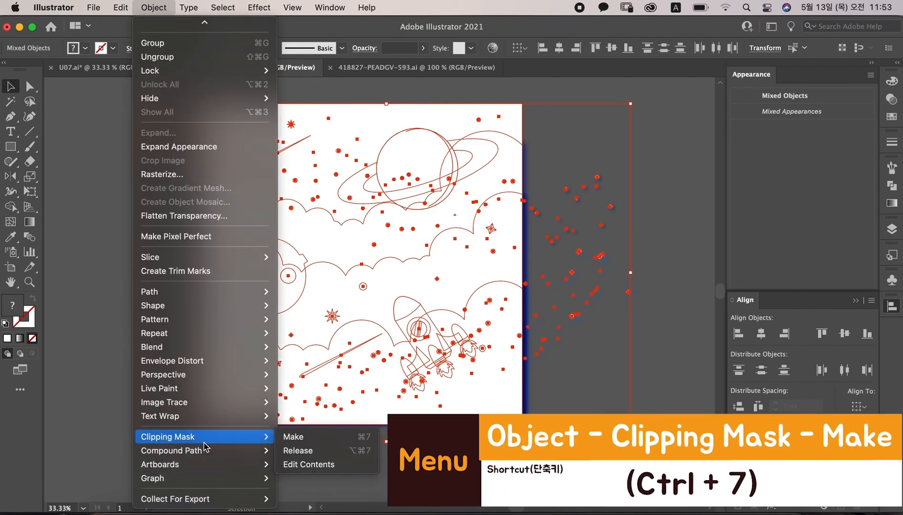
left_click(312, 437)
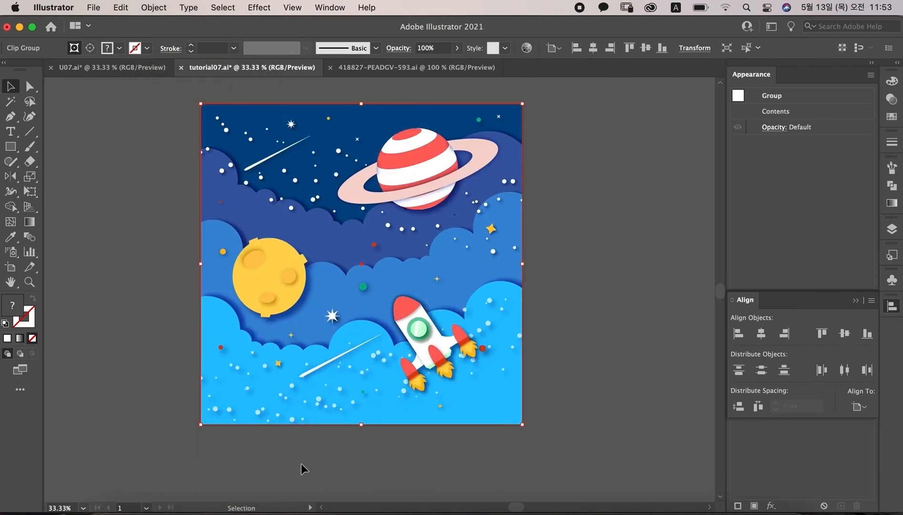
left_click(301, 464)
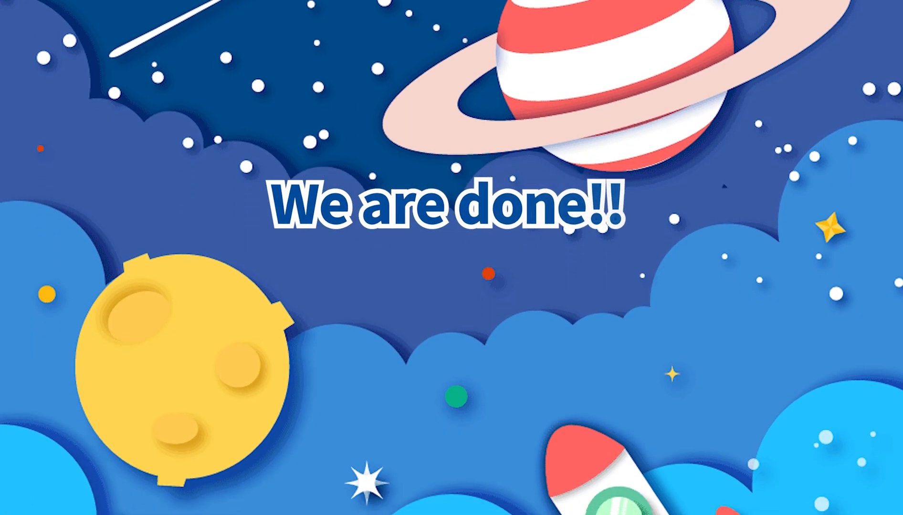